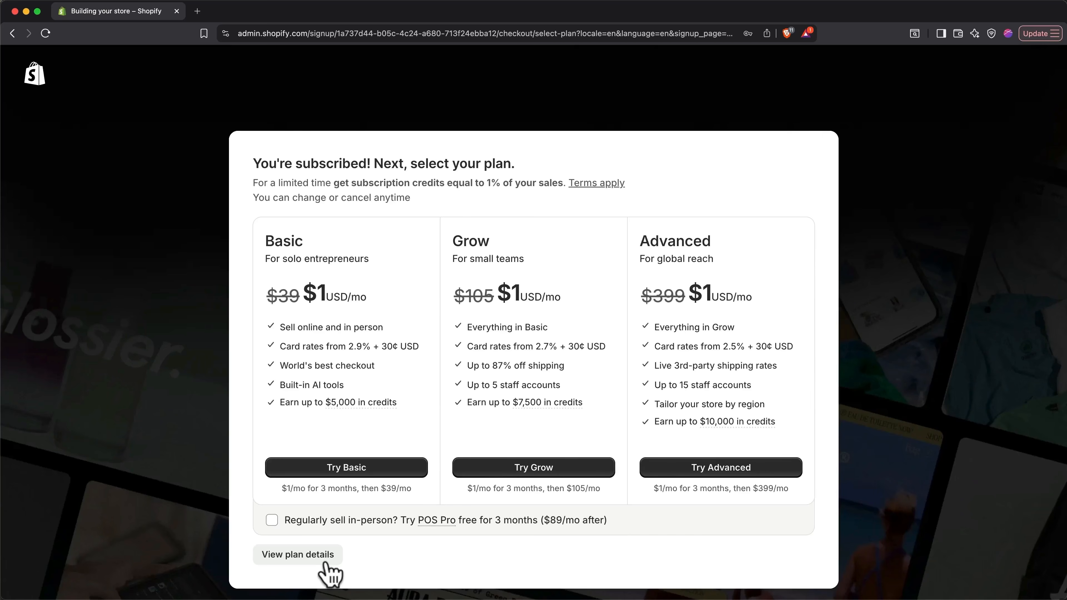
- Choose the Basic plan and answer setup: online store, new business, selling products you buy or make
click(370, 466)
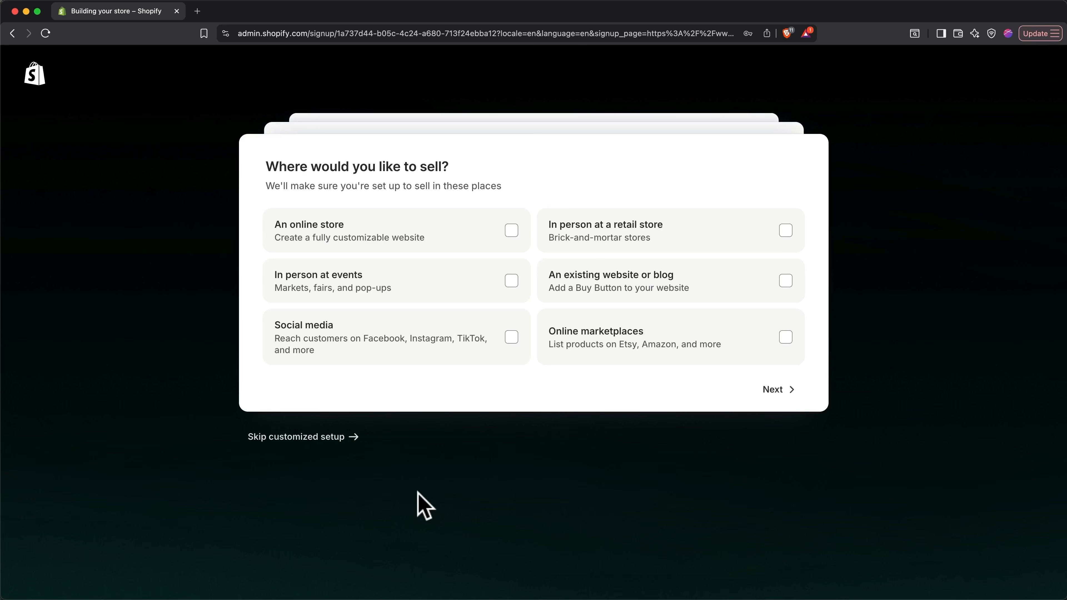
click(449, 250)
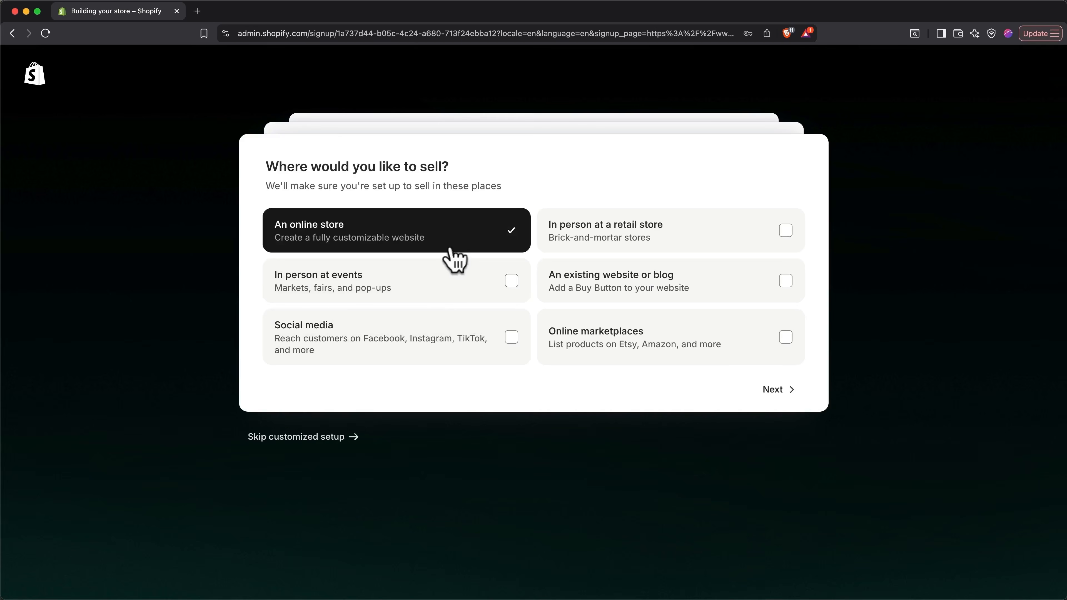
click(781, 394)
click(488, 245)
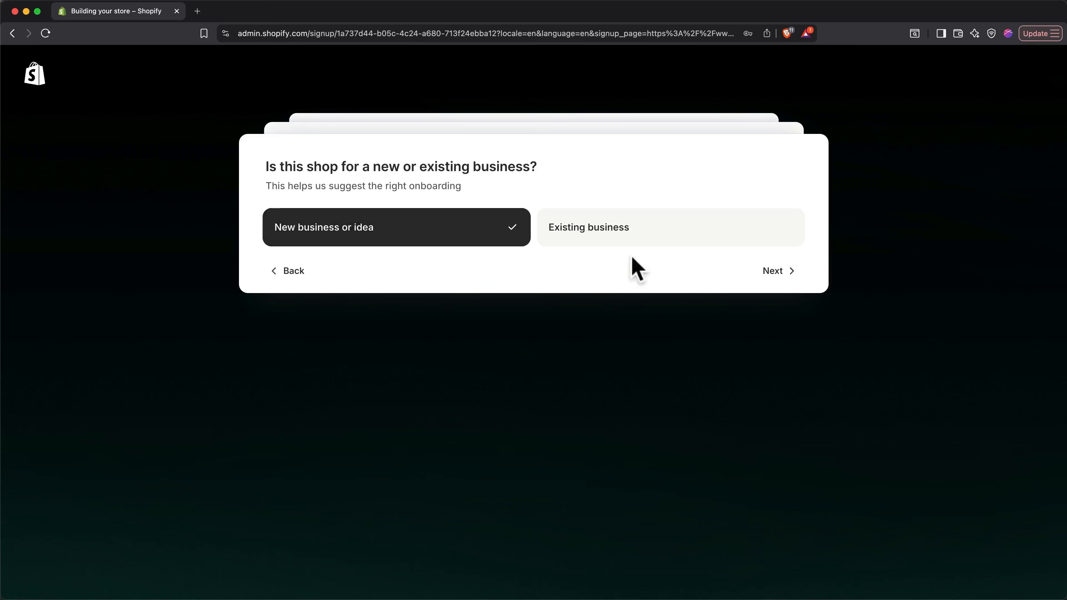
click(775, 271)
click(479, 236)
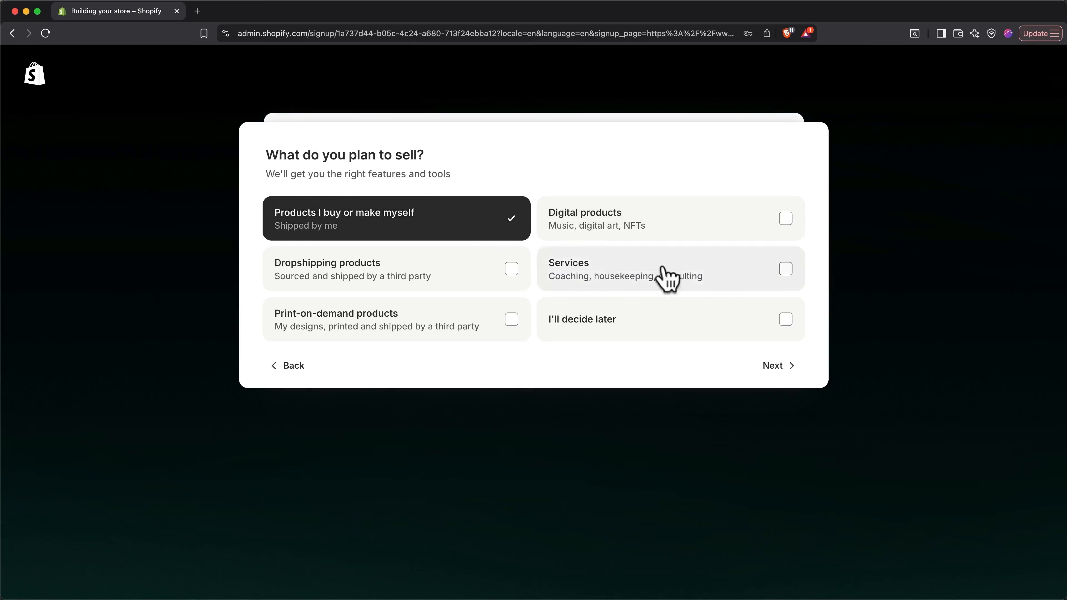
click(773, 365)
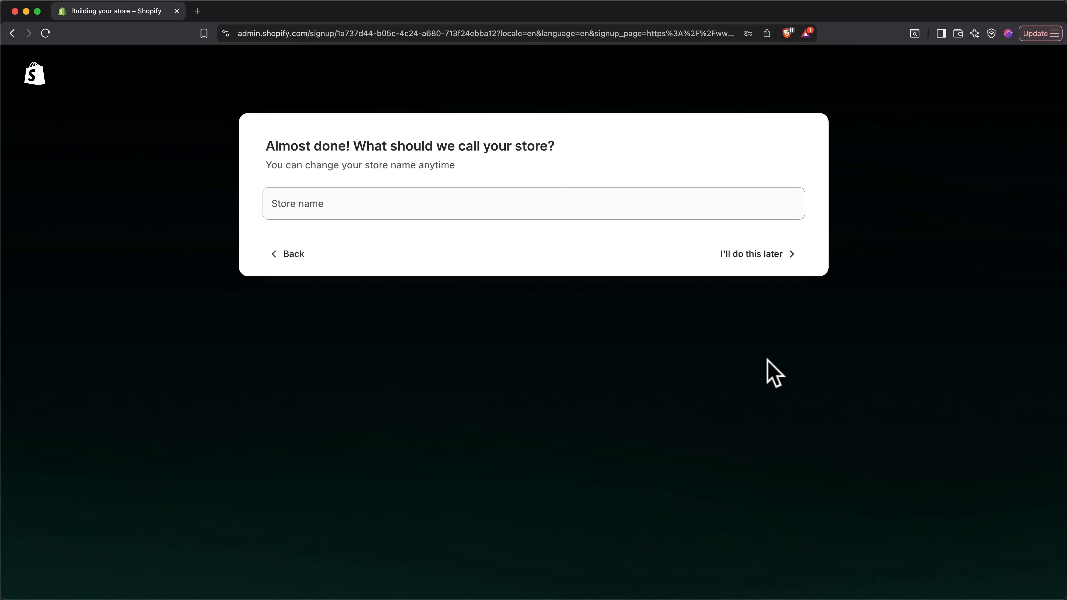
- Name the store 'Open & Clothes' and finish setup
click(654, 215)
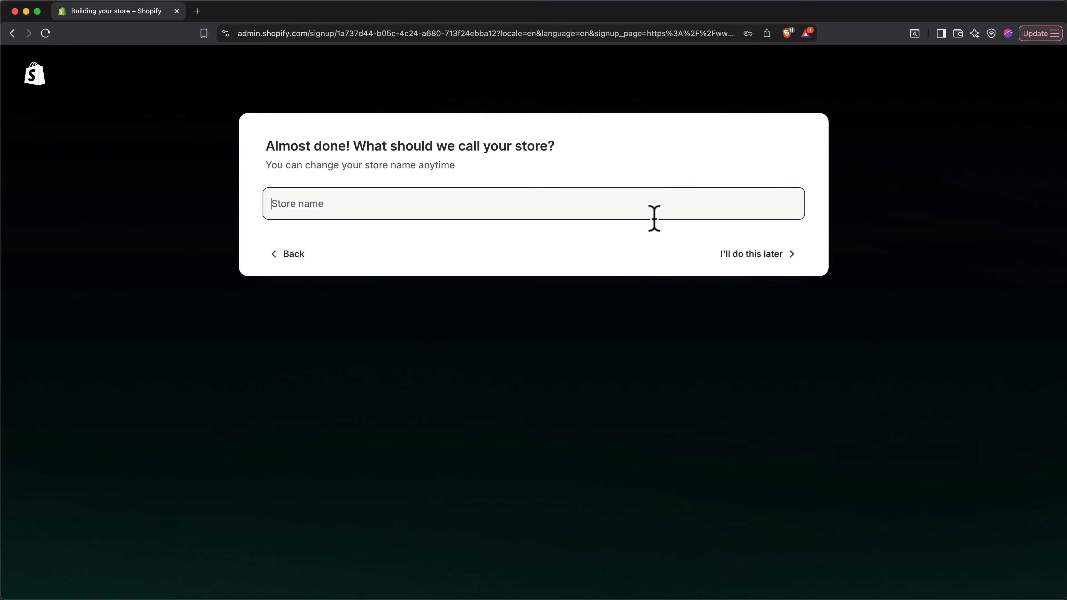
text(Open & Clothes)
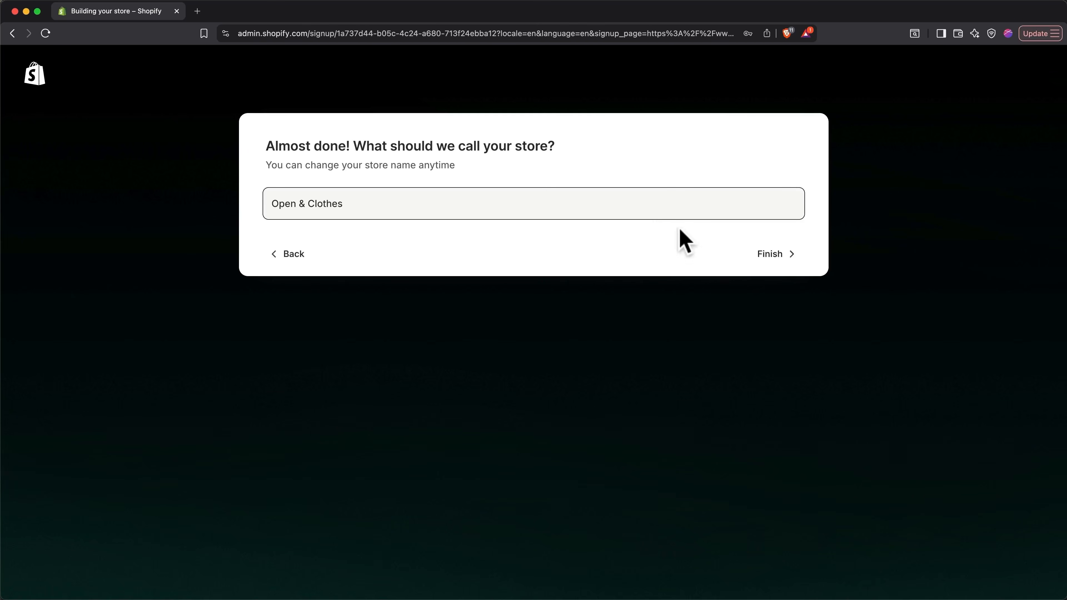
click(758, 256)
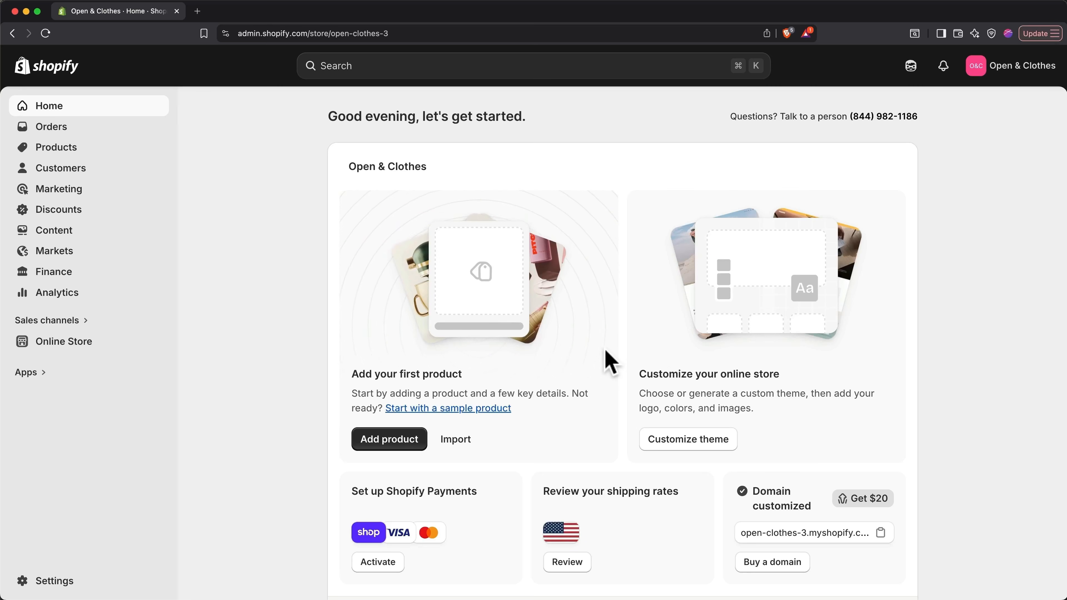
click(909, 68)
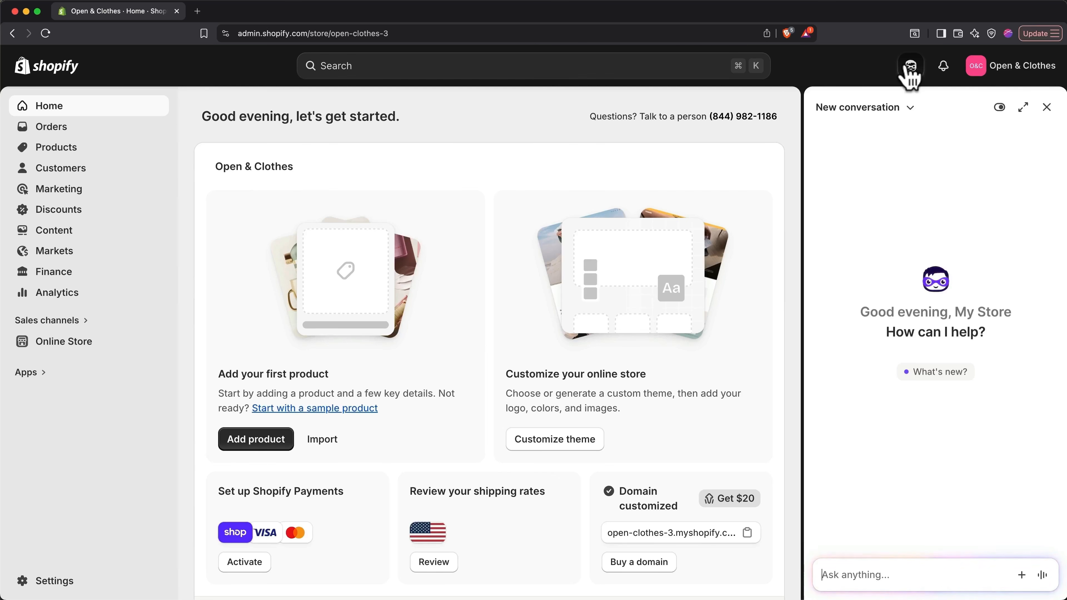
click(1046, 108)
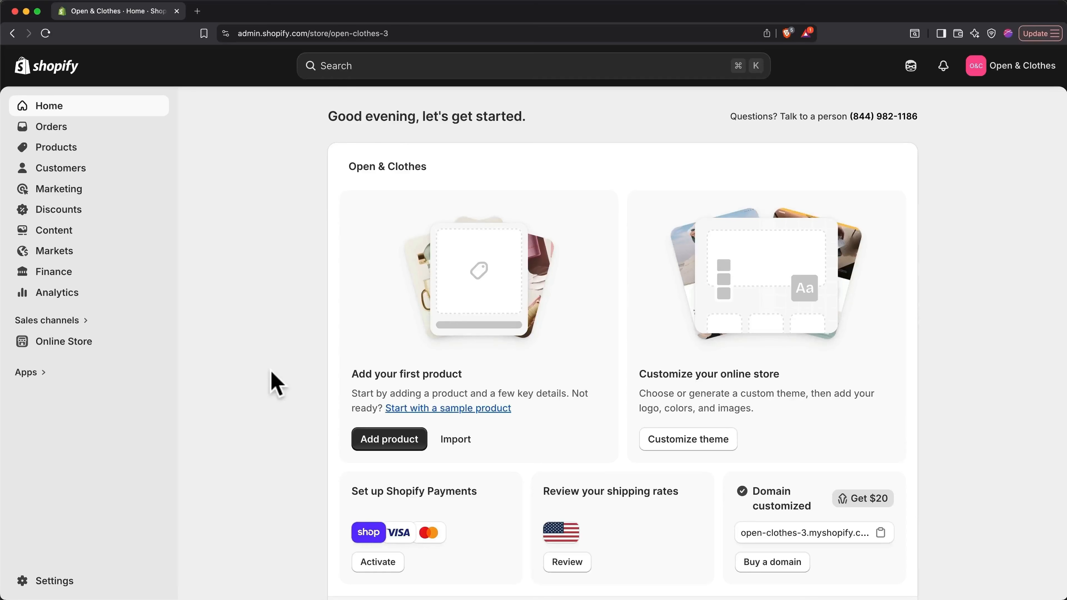
- Go to Online Store Themes and bring popular free themes like Horizon, Tinker and Savor into view
click(100, 345)
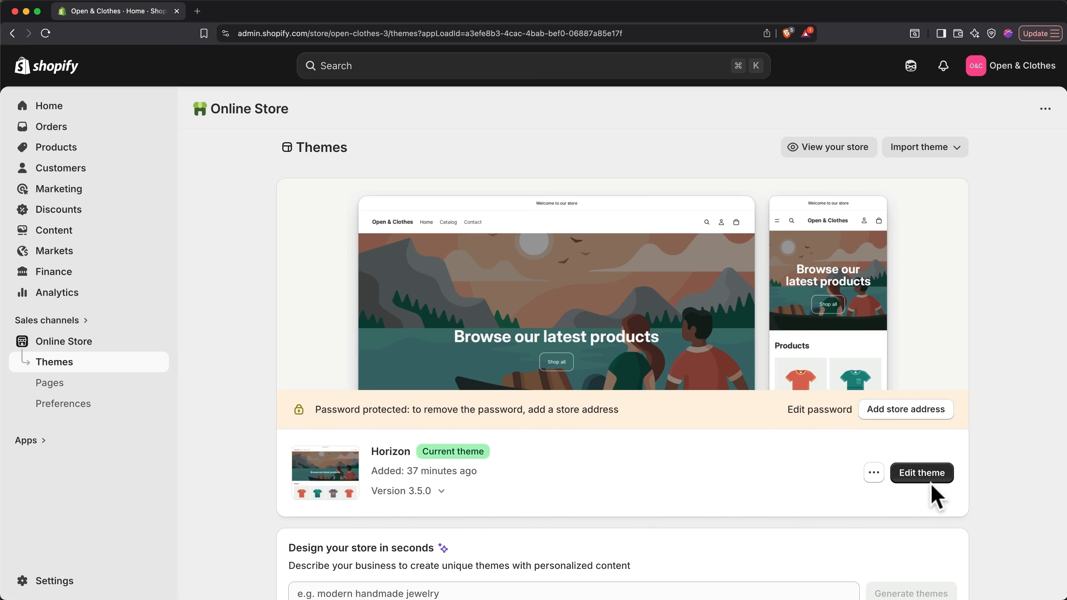
scroll(932, 484, down, 3)
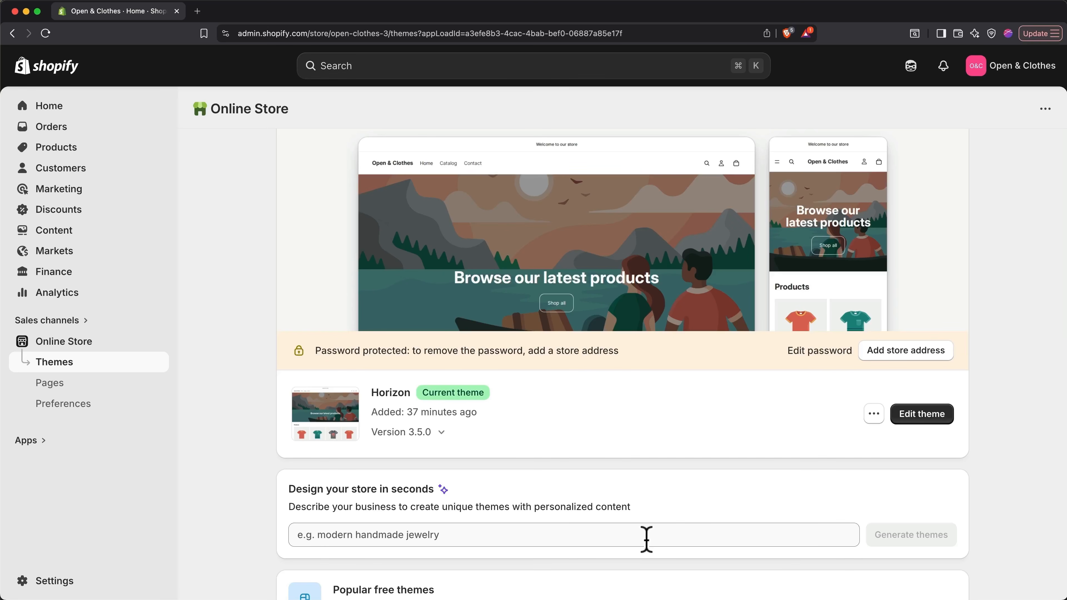
scroll(646, 540, down, 7)
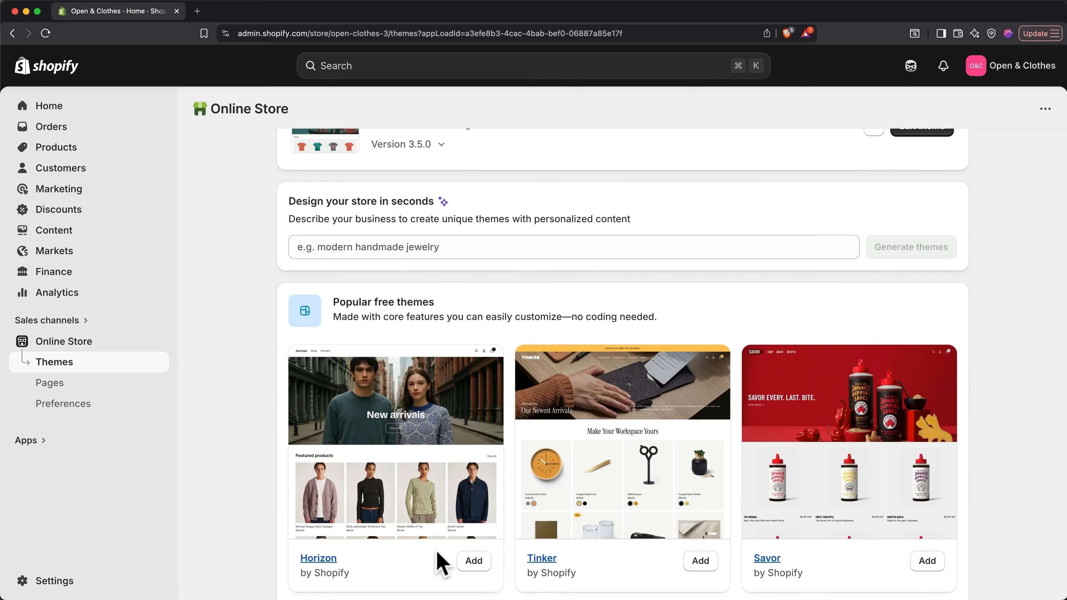
- Add another copy of the free Horizon theme (v3.5.0) to the theme library
click(470, 565)
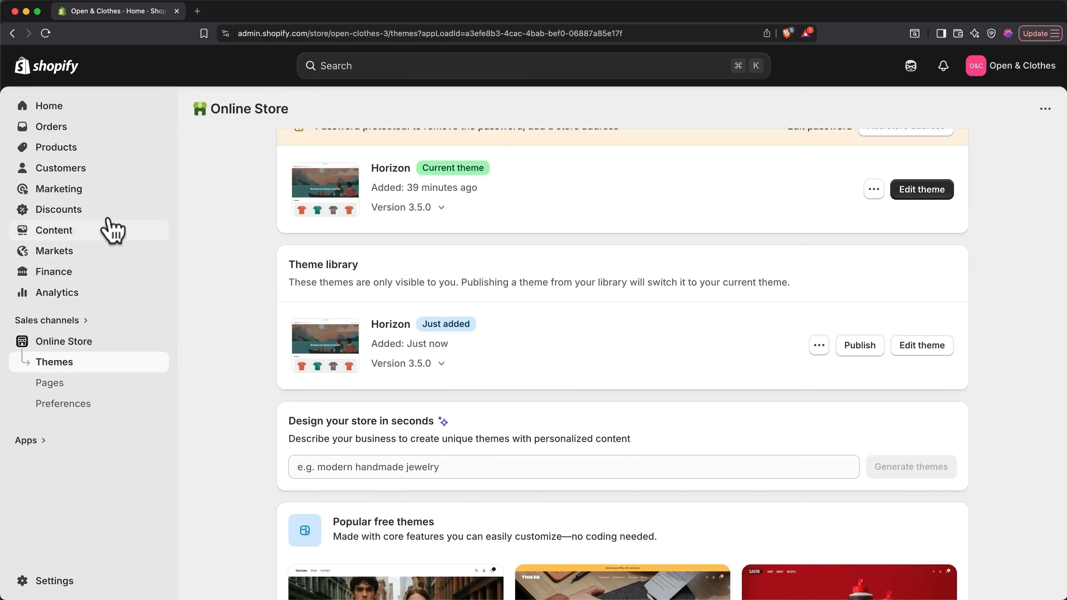
- Start a new product titled 'Alpine Hiking Backpack – 45L'
click(57, 147)
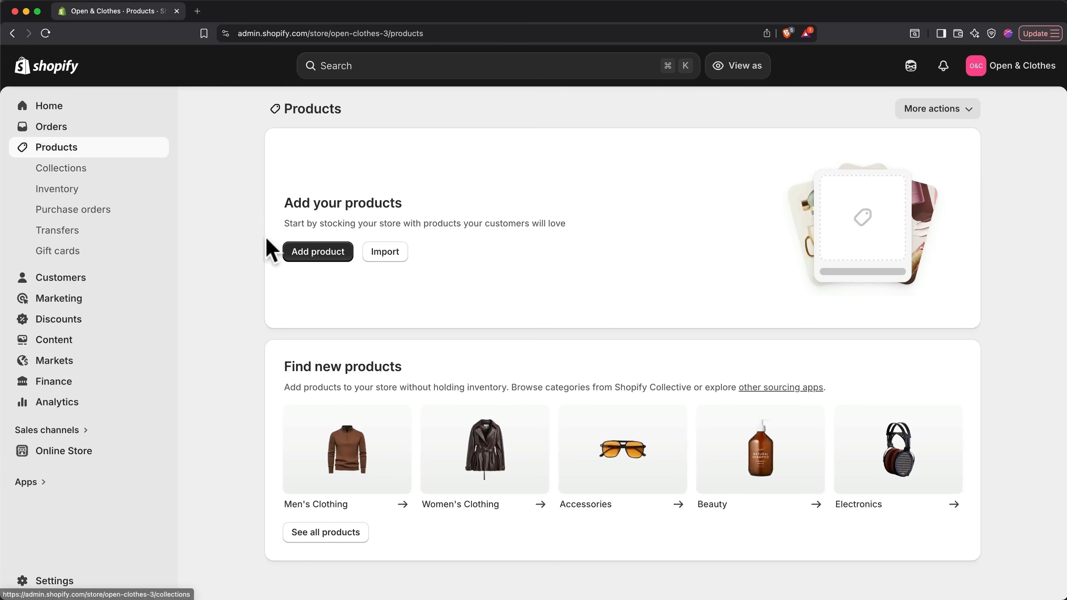
click(295, 253)
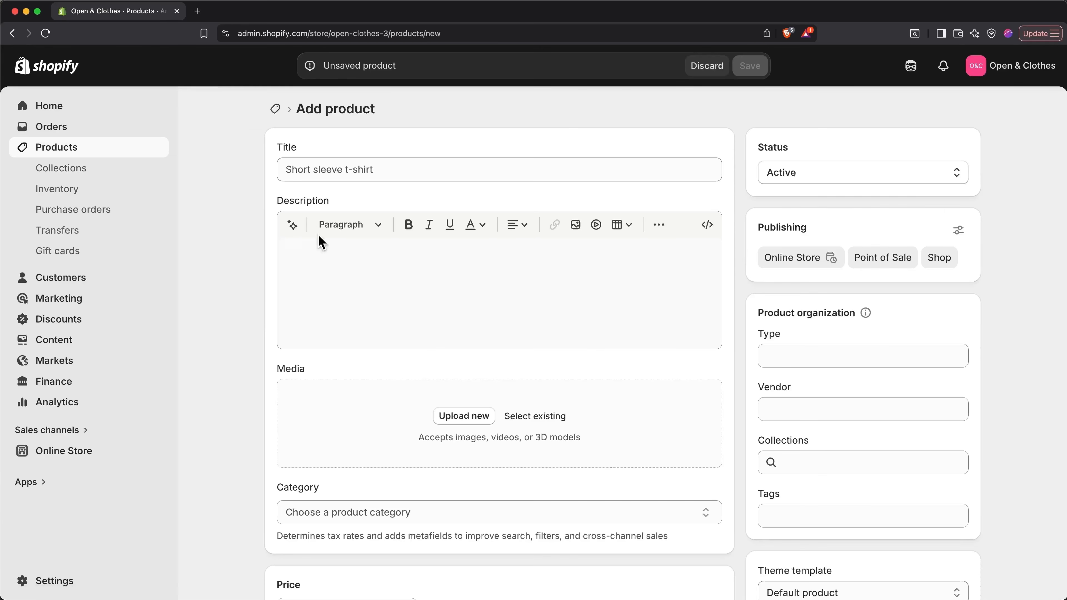
click(334, 170)
text(Alpine Hiking Backpack – 45L)
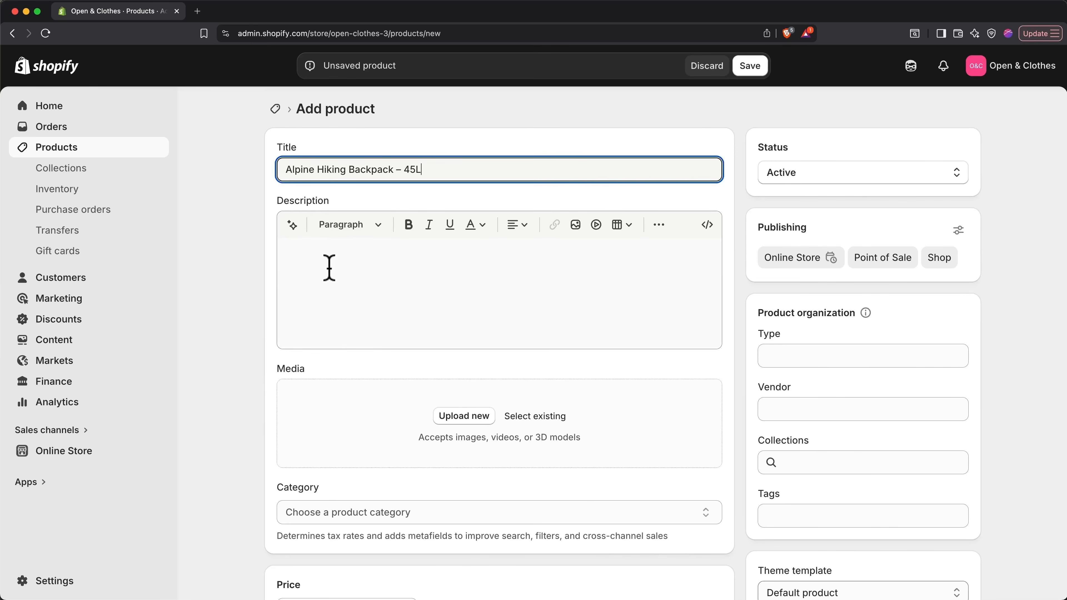
- Generate the product description with AI from a pasted prompt and accept it
click(292, 231)
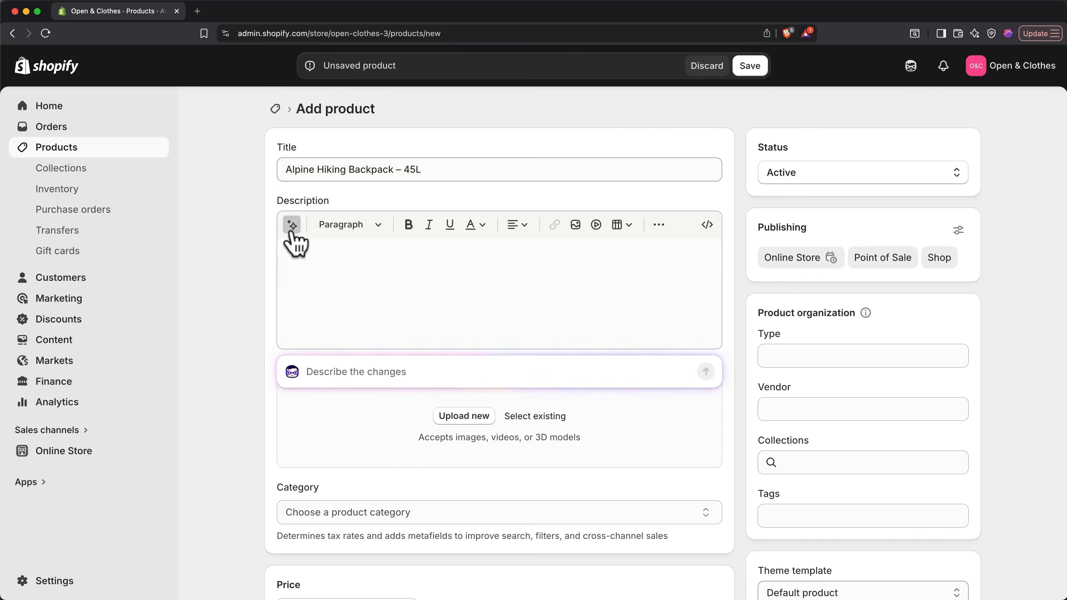
text(Write a product description for my Ascent brand Alpine Hiking Backpack – 45L)
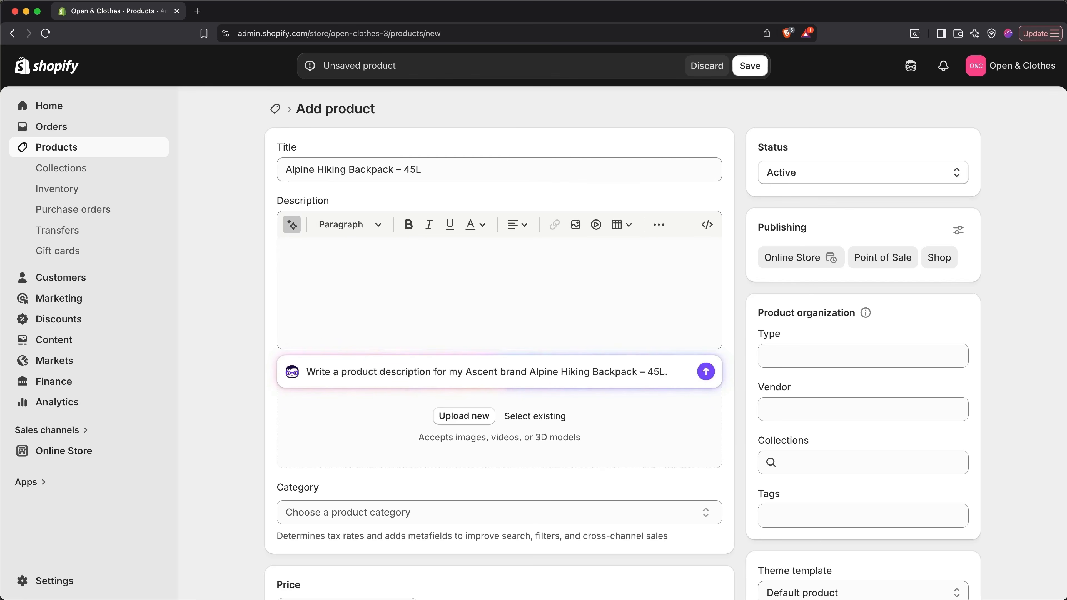
key(Return)
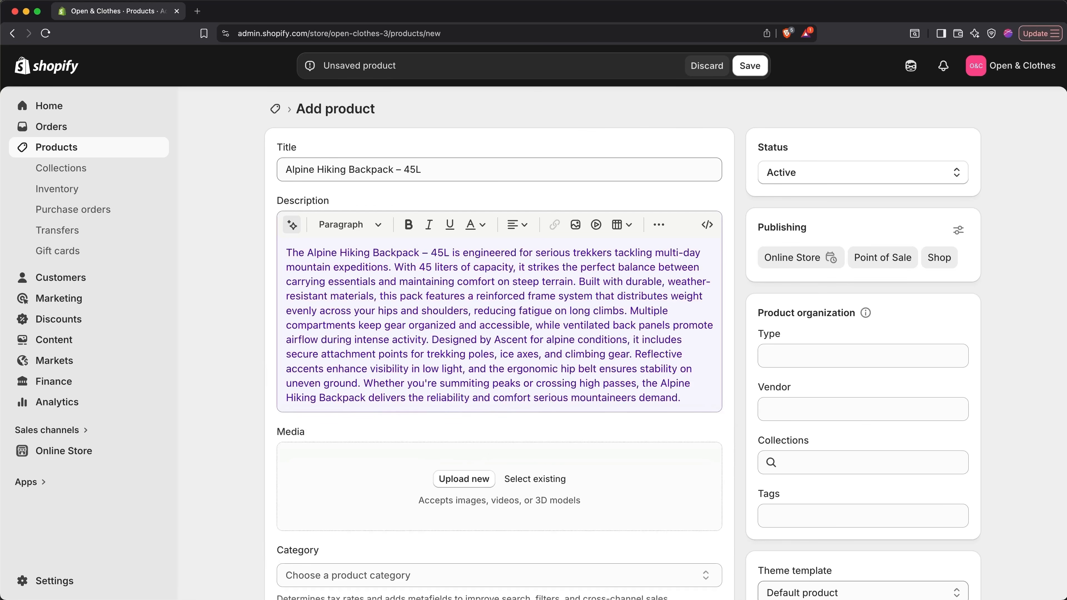
click(432, 278)
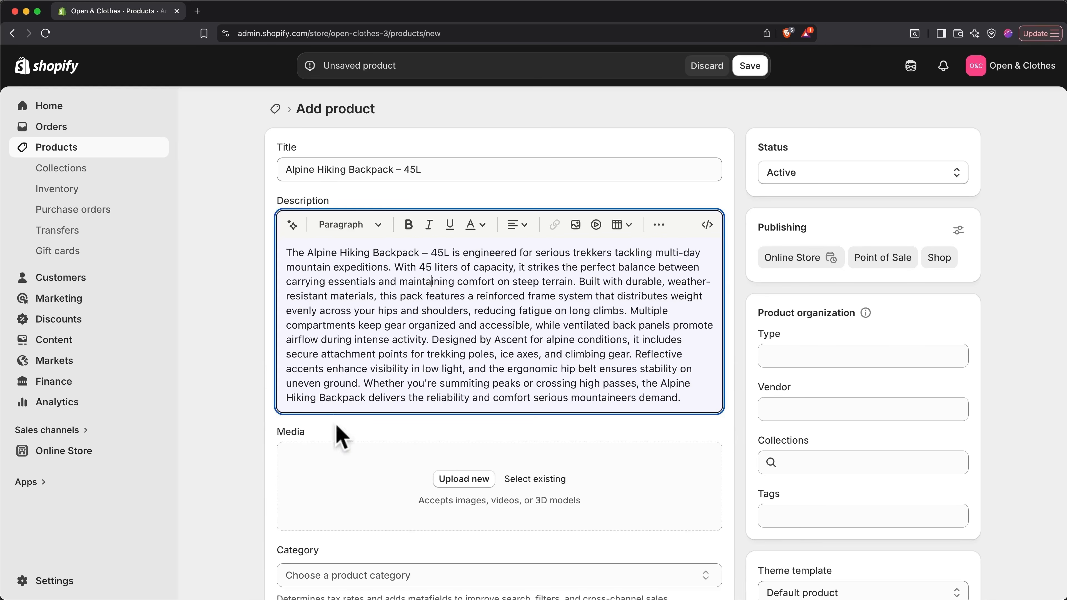
click(450, 483)
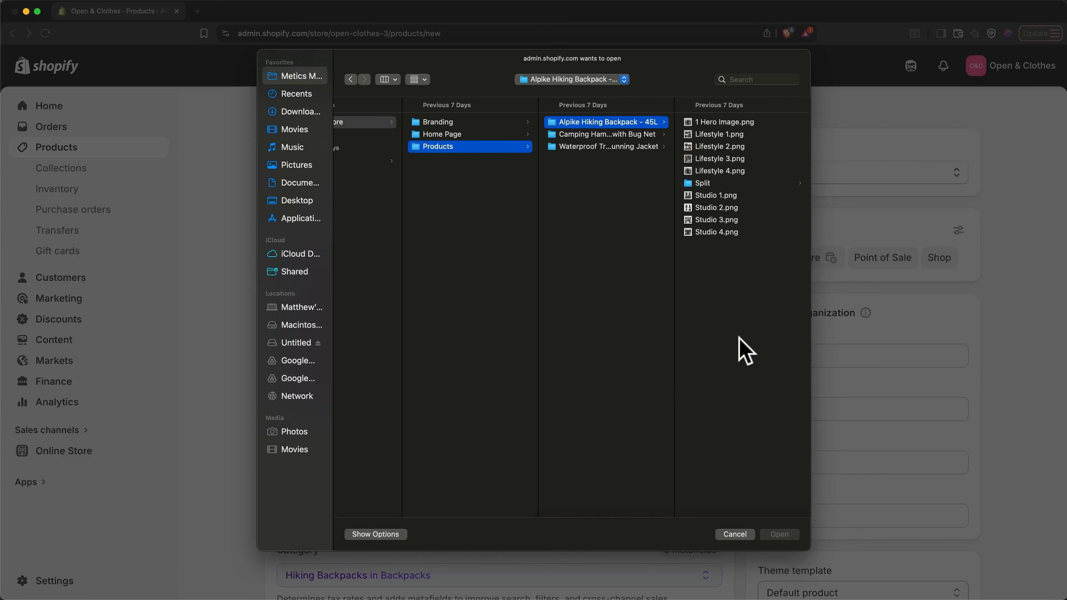
click(741, 269)
drag(741, 269, 735, 127)
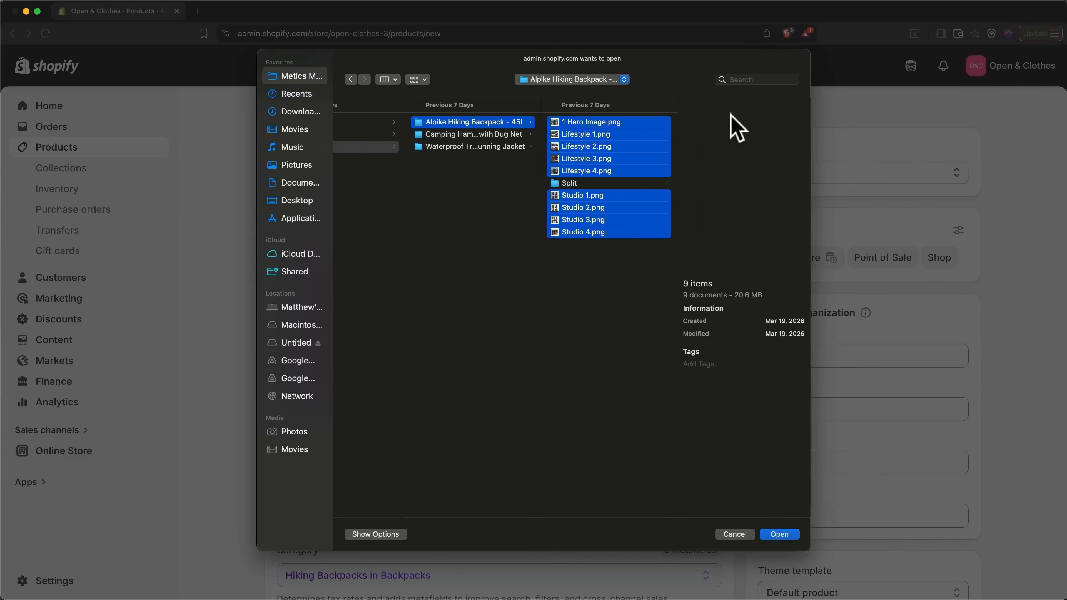
key(Return)
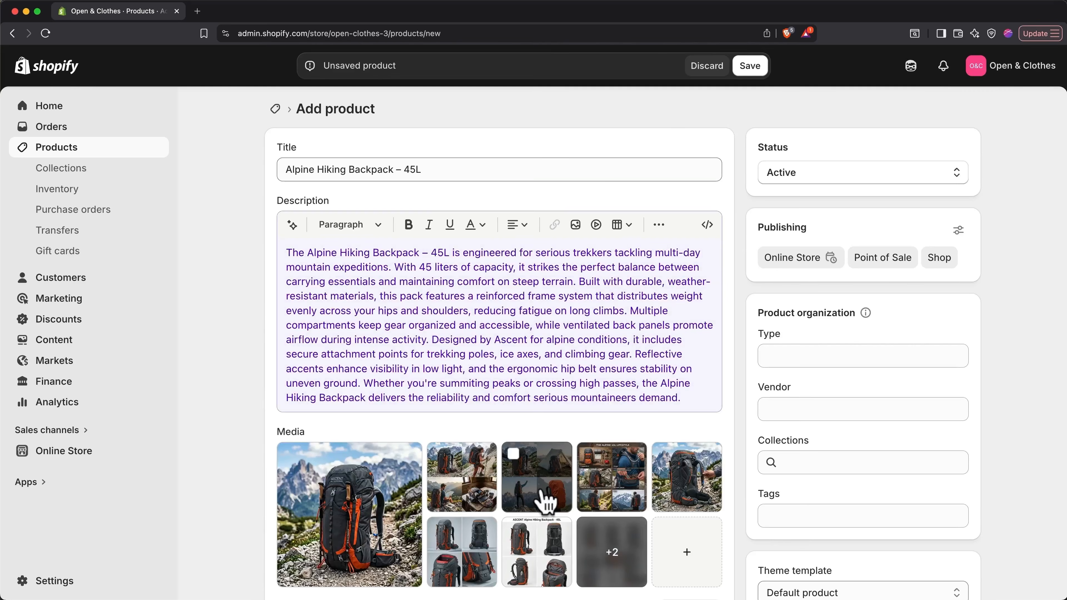
scroll(545, 492, down, 7)
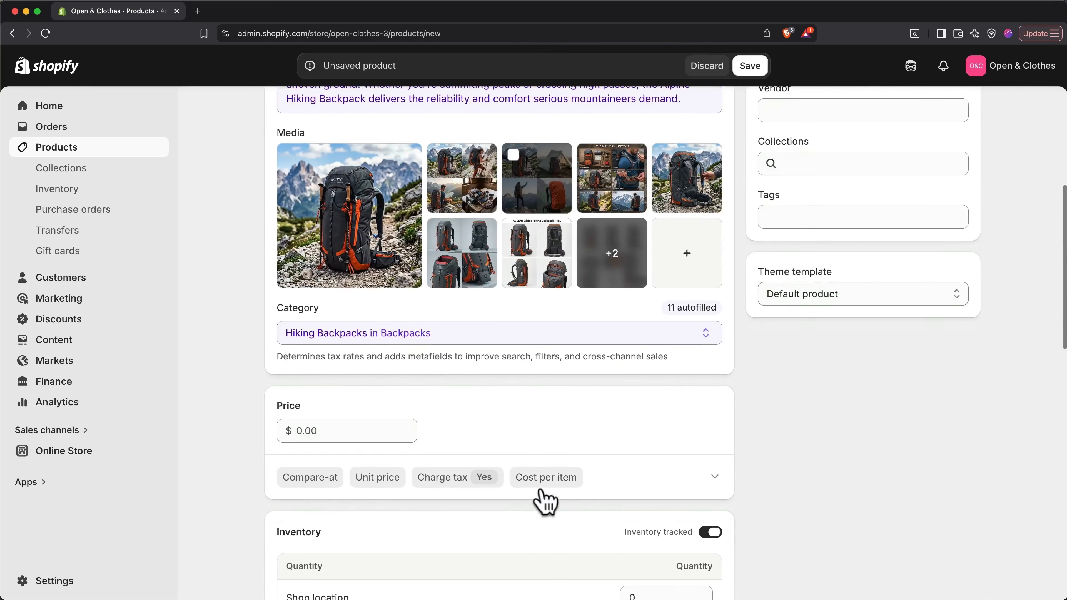
- Set the backpack's price to 89.99 and its compare-at price to 129.99
click(387, 429)
text(89.99)
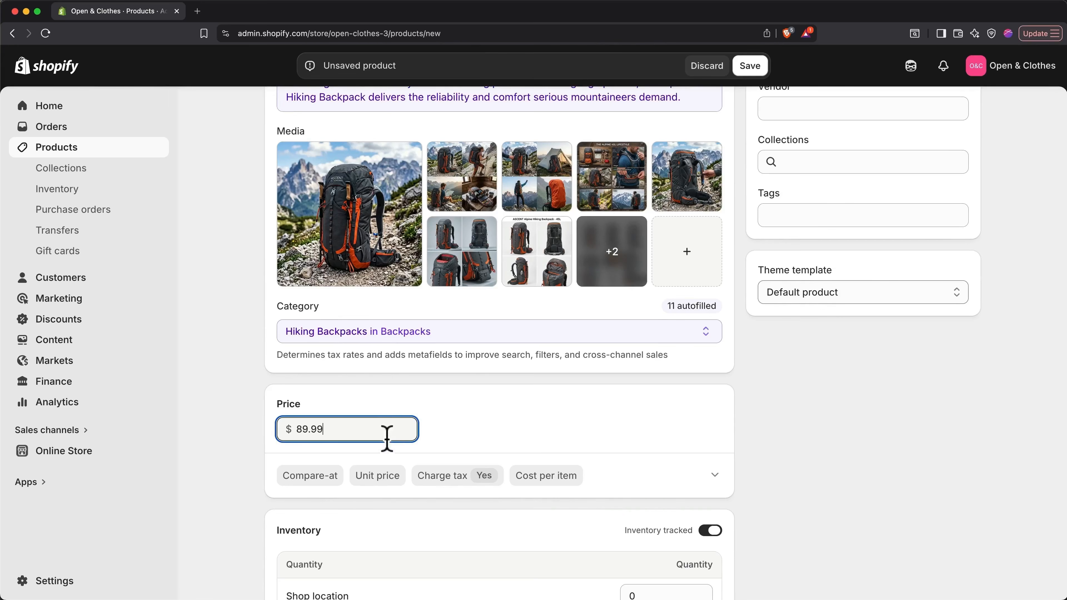
click(326, 479)
click(331, 496)
scroll(330, 490, down, 3)
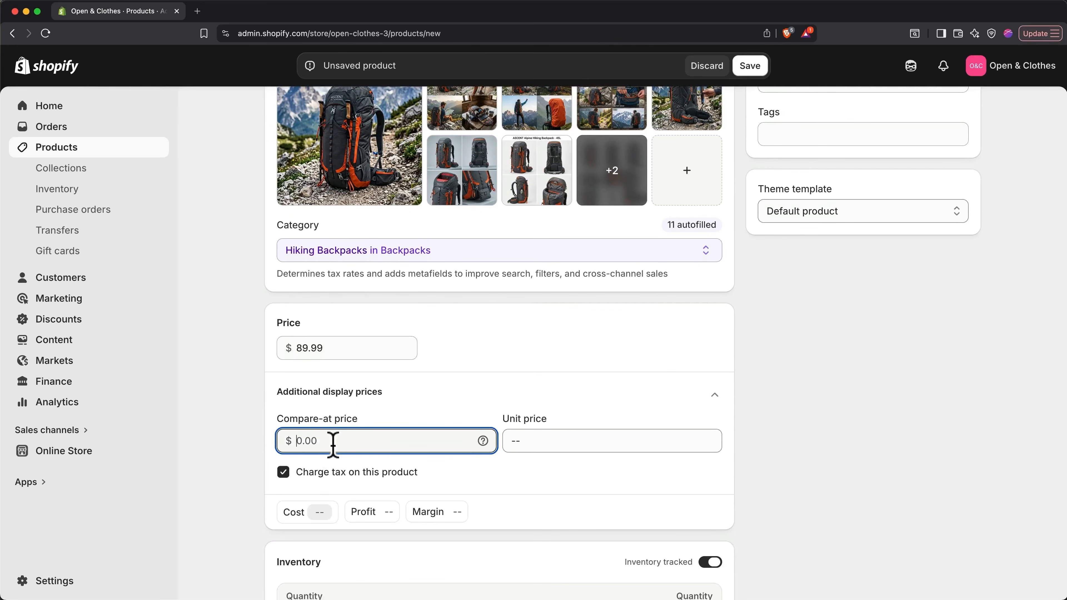
text(129.99)
- Stock 100 units at the shop location and set the SKU to ALP-45L-ORA
scroll(460, 490, down, 6)
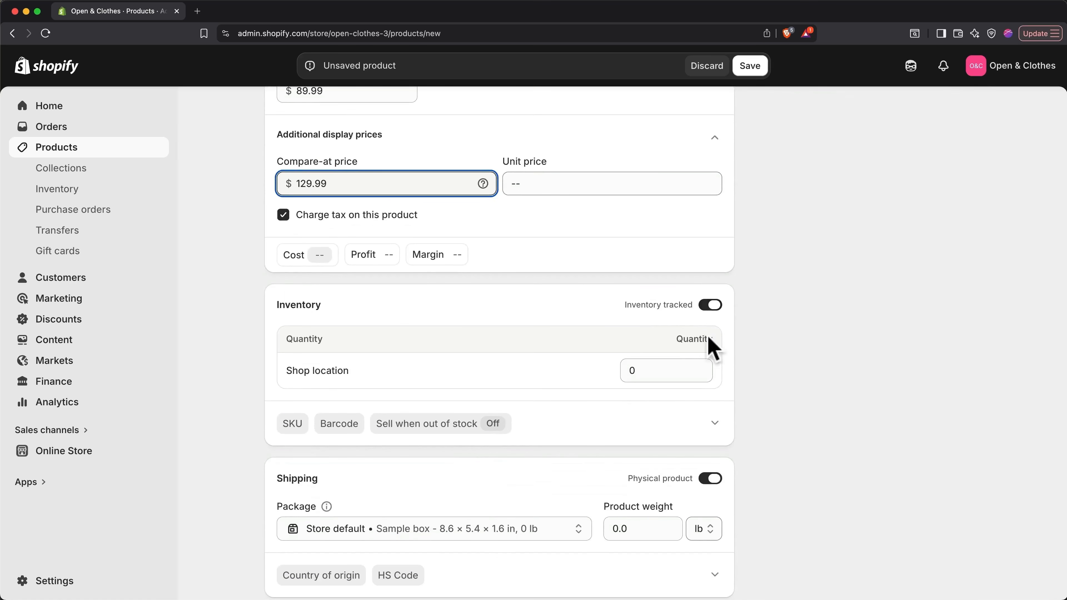
click(675, 366)
text(100)
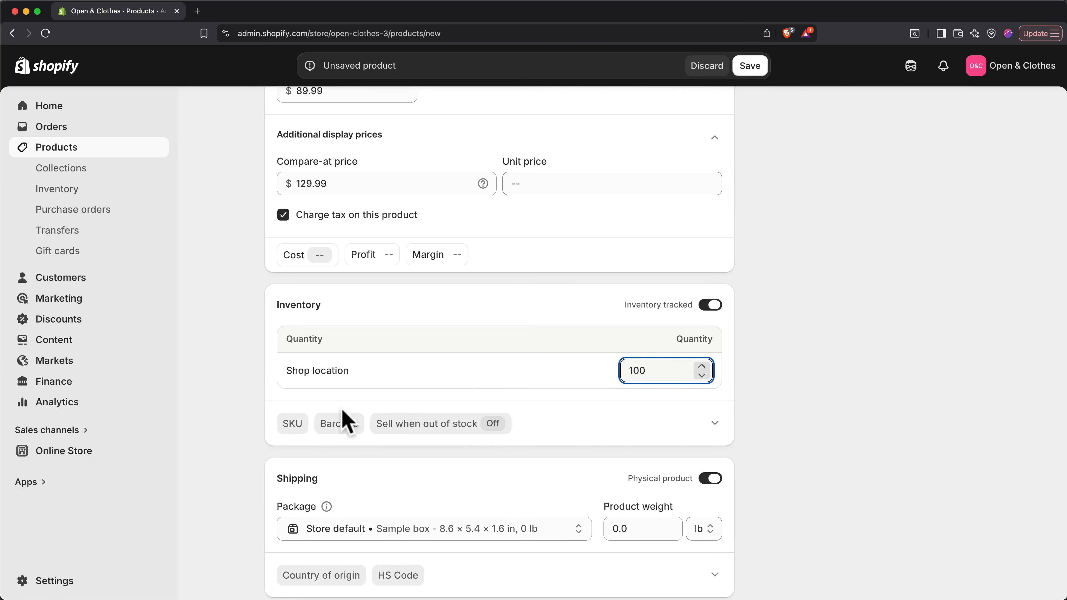
click(297, 424)
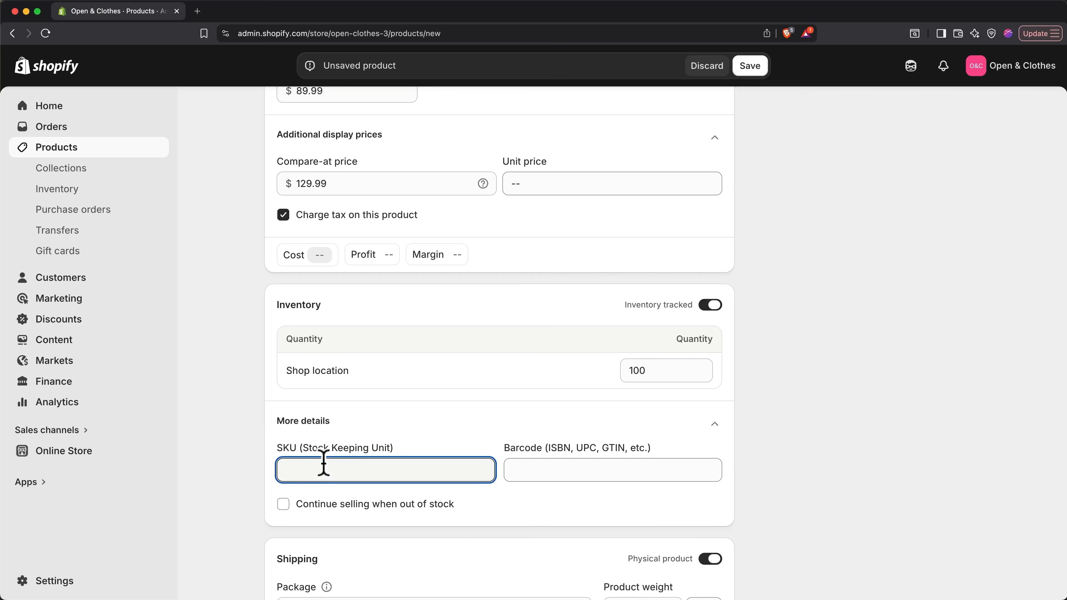
text(ALP-45L-ORA)
scroll(324, 459, down, 6)
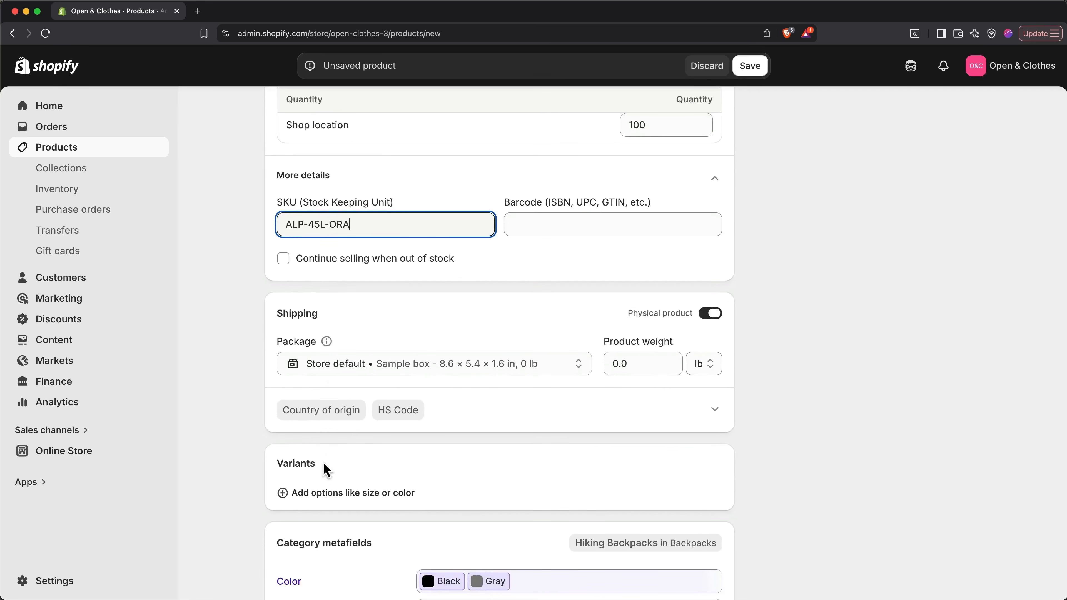
- Define a new 23 × 14 × 4 in, 3 lb shipping box named 'Backpack Box'
click(716, 318)
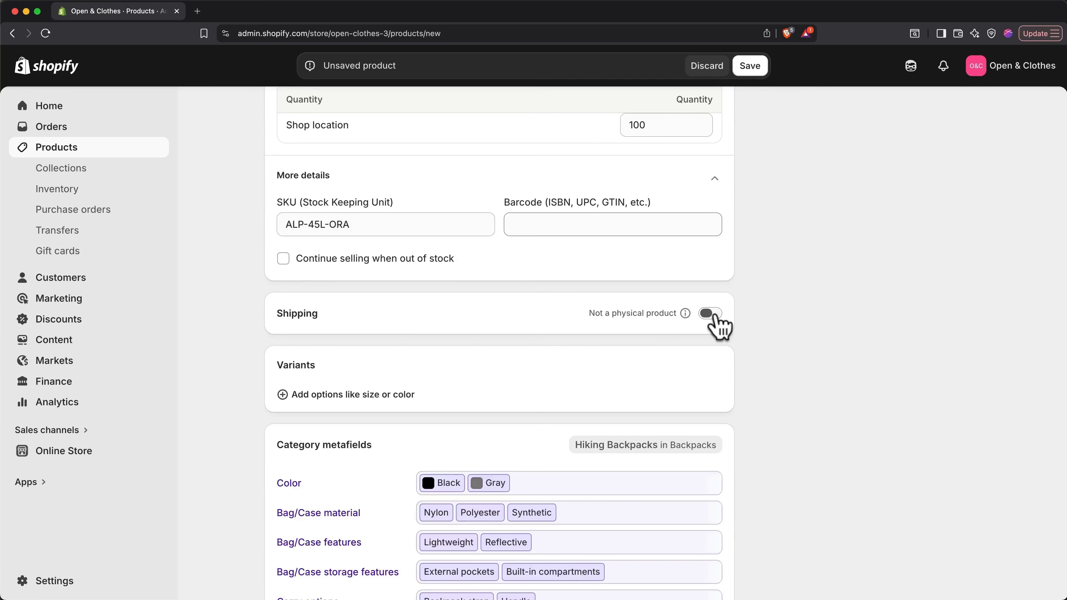
click(716, 318)
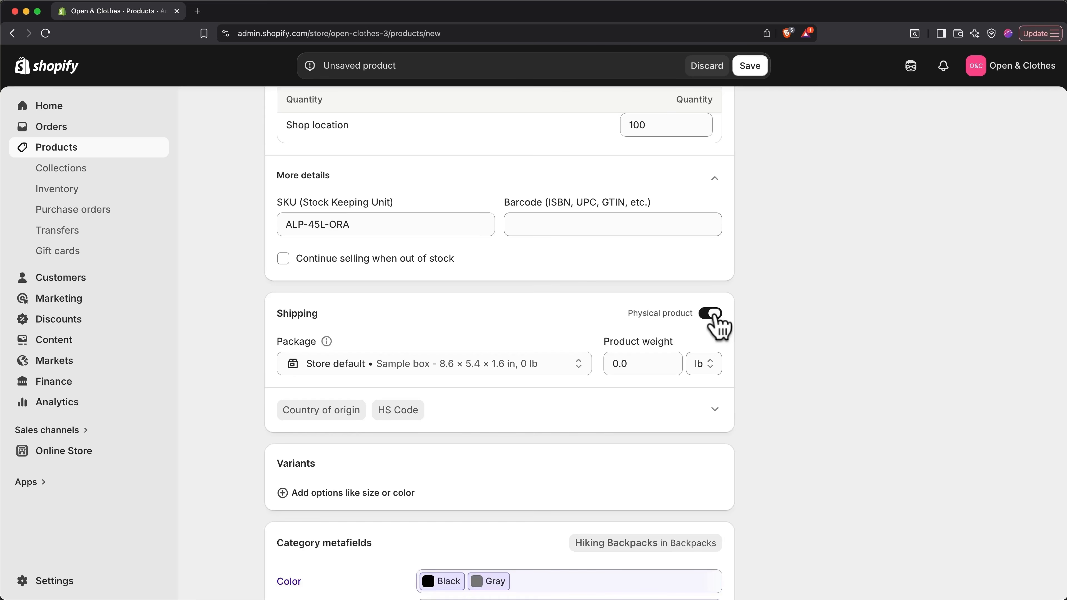
click(545, 375)
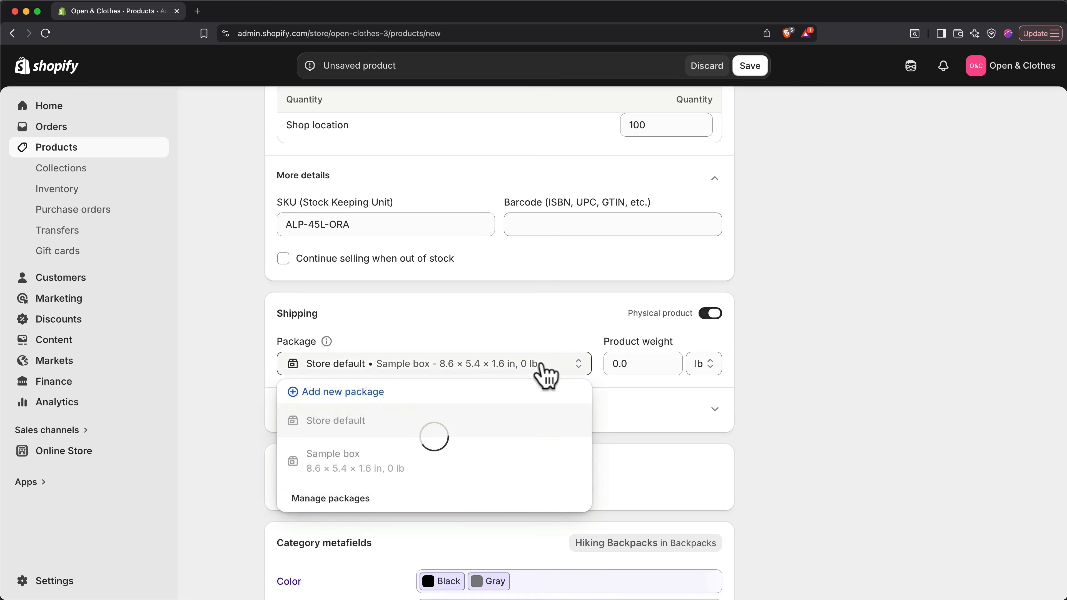
click(376, 392)
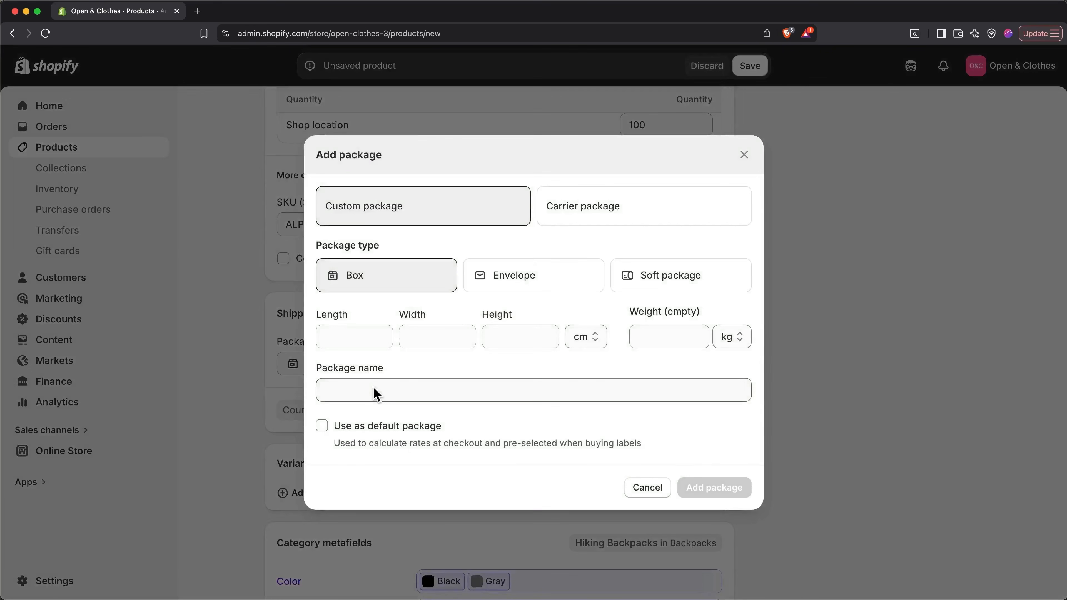
click(365, 339)
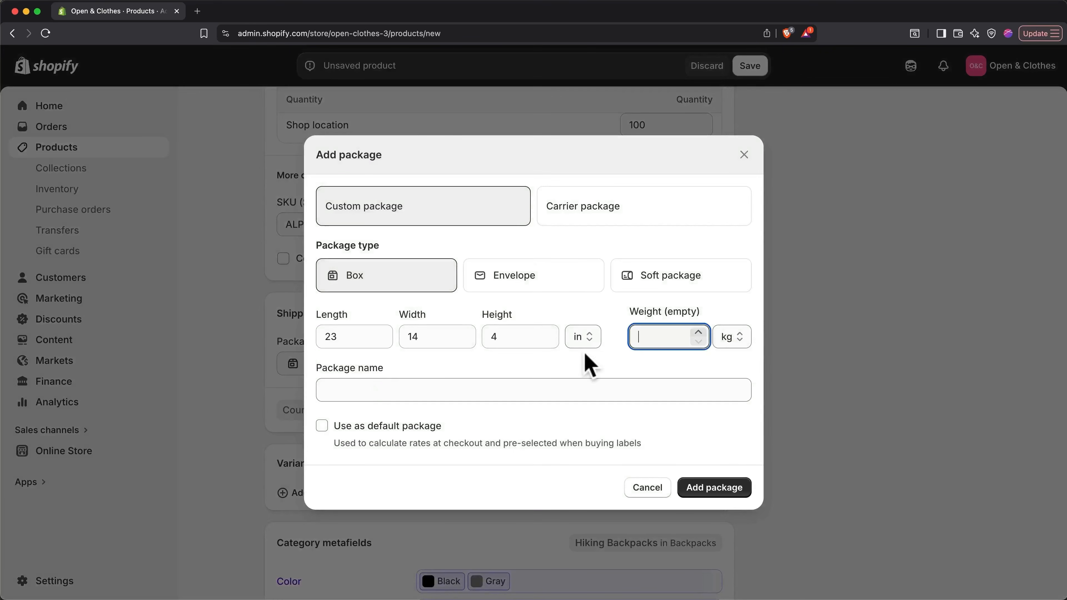
text(3)
click(730, 340)
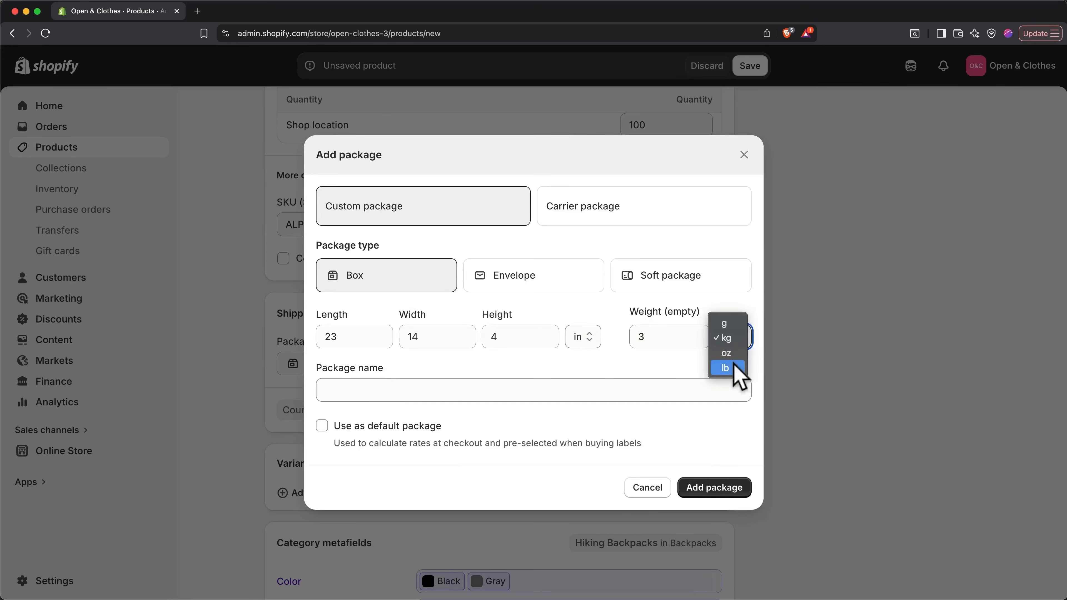
click(726, 369)
click(639, 394)
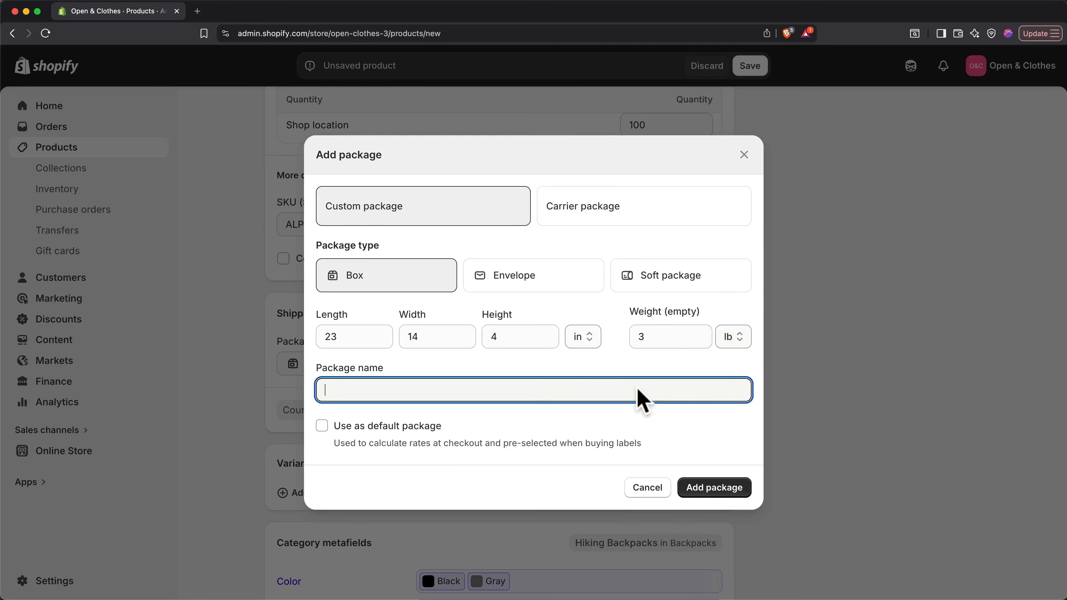
text(Backpack Box)
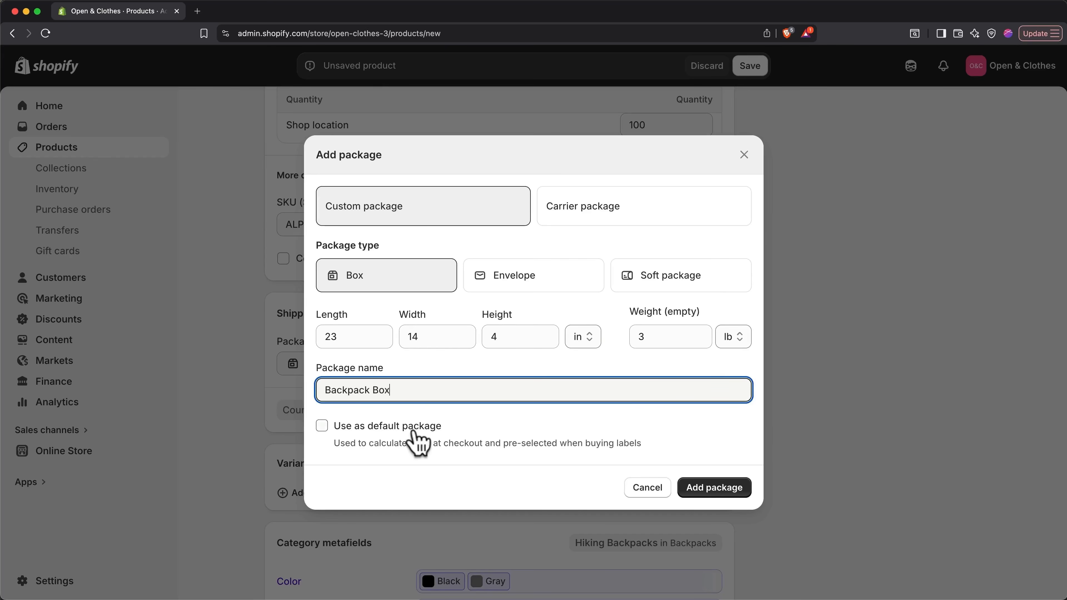
- Apply the Backpack Box package to the backpack and review the product form
click(709, 493)
scroll(707, 496, down, 5)
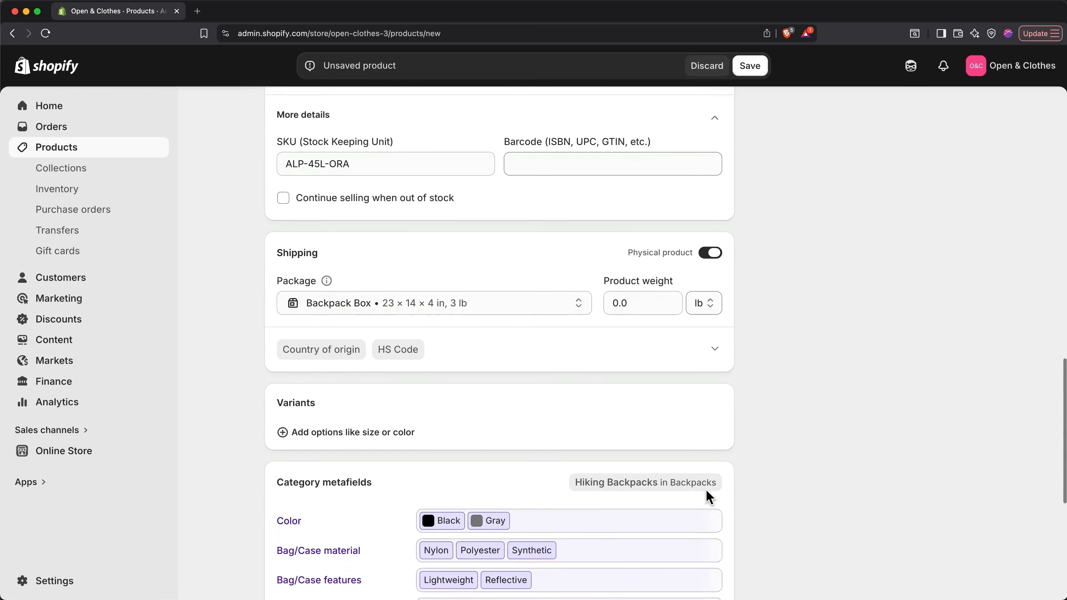
scroll(708, 492, down, 1)
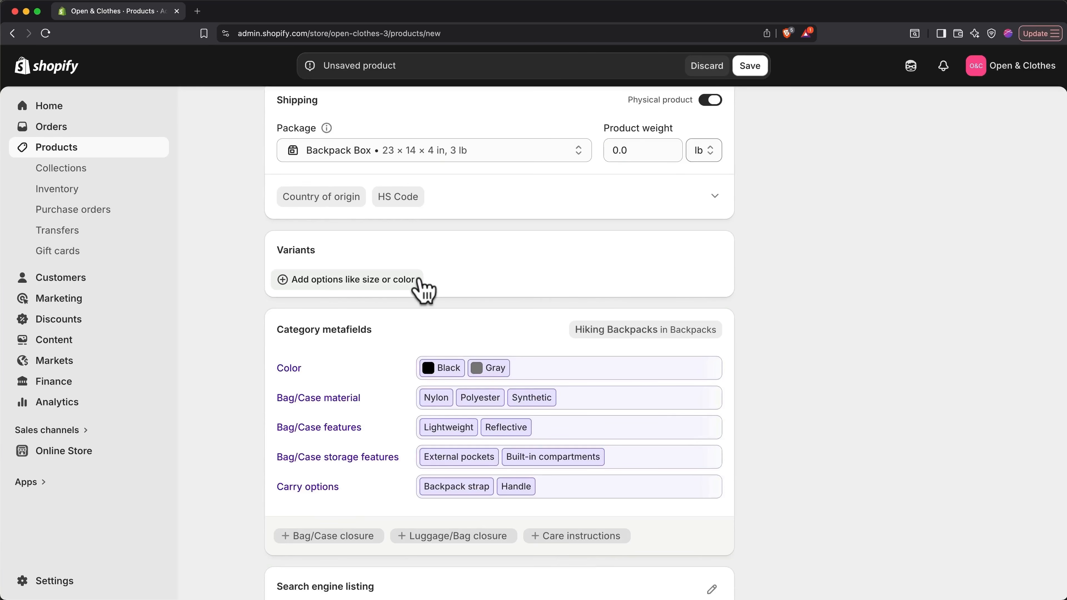
scroll(423, 290, down, 5)
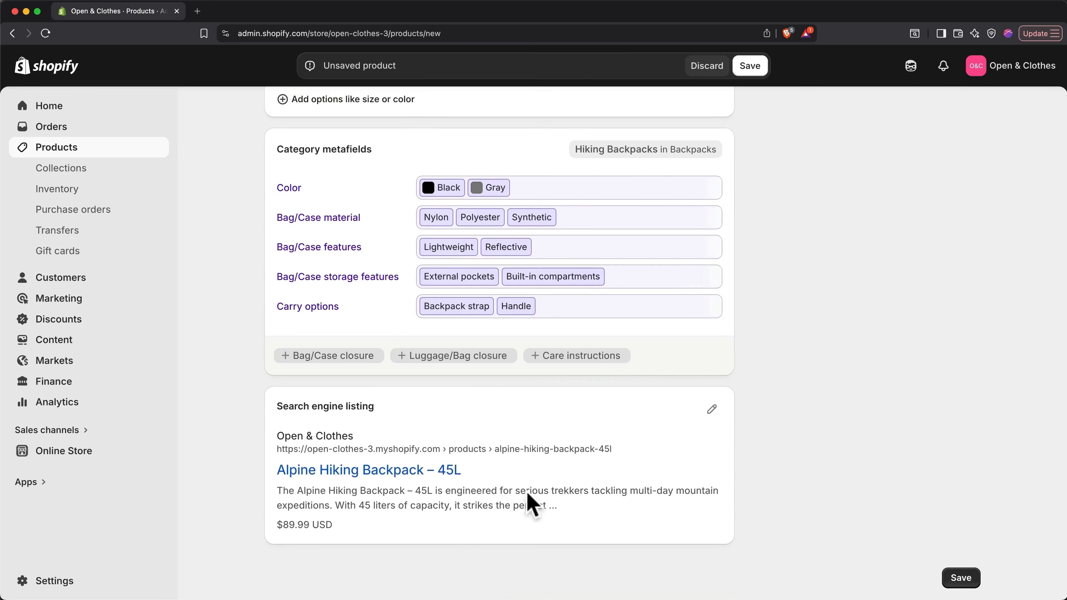
scroll(668, 404, up, 15)
scroll(669, 393, up, 2)
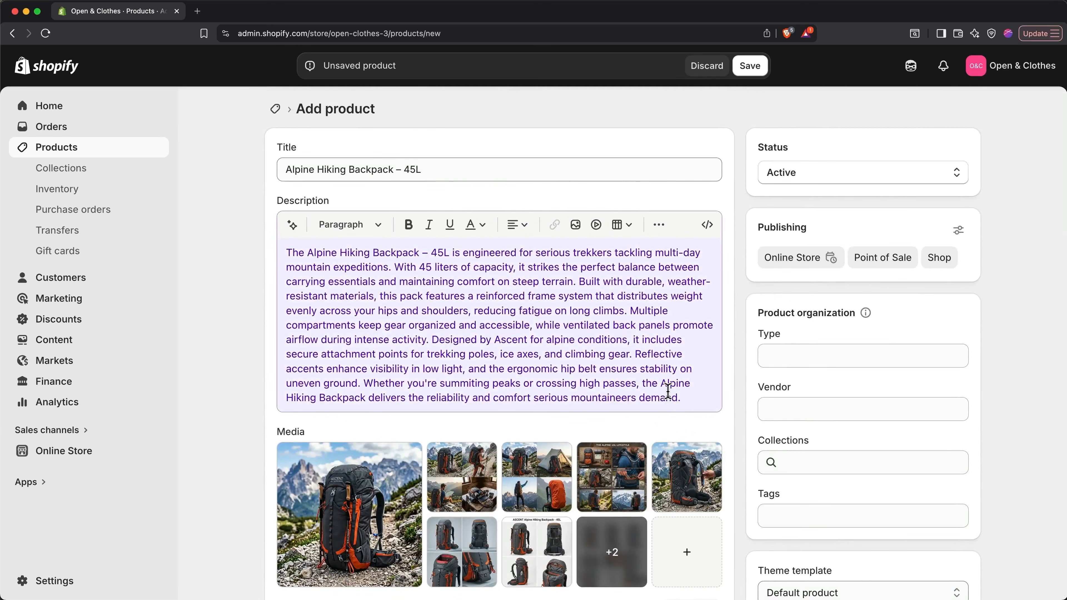
- Set the product type to Backpacks and the vendor to Open & Clothes
click(799, 357)
text(Back)
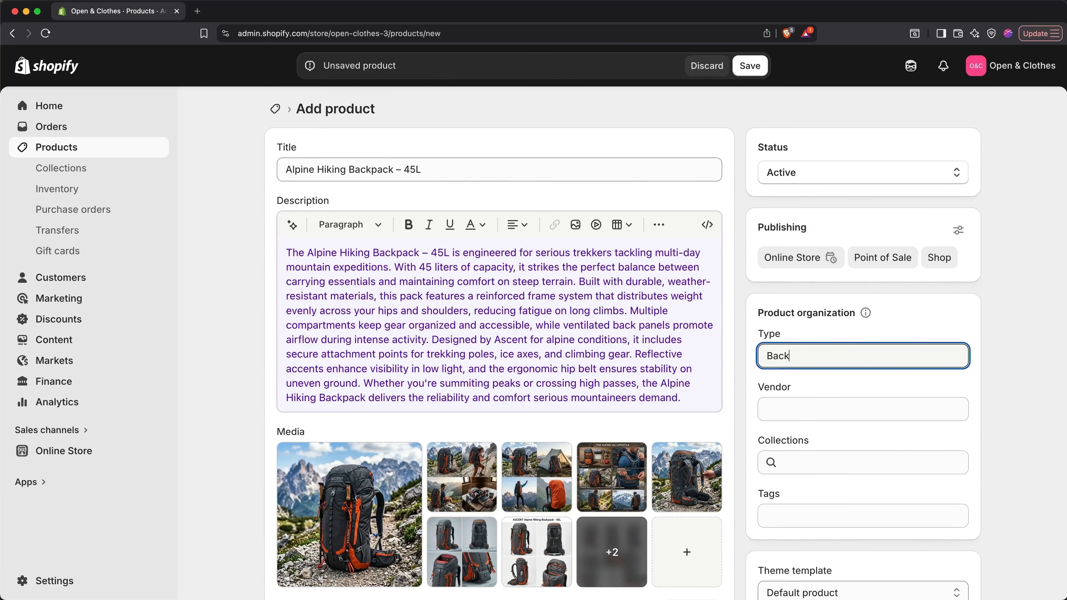
text(packs)
click(817, 412)
text(Open & Clothes)
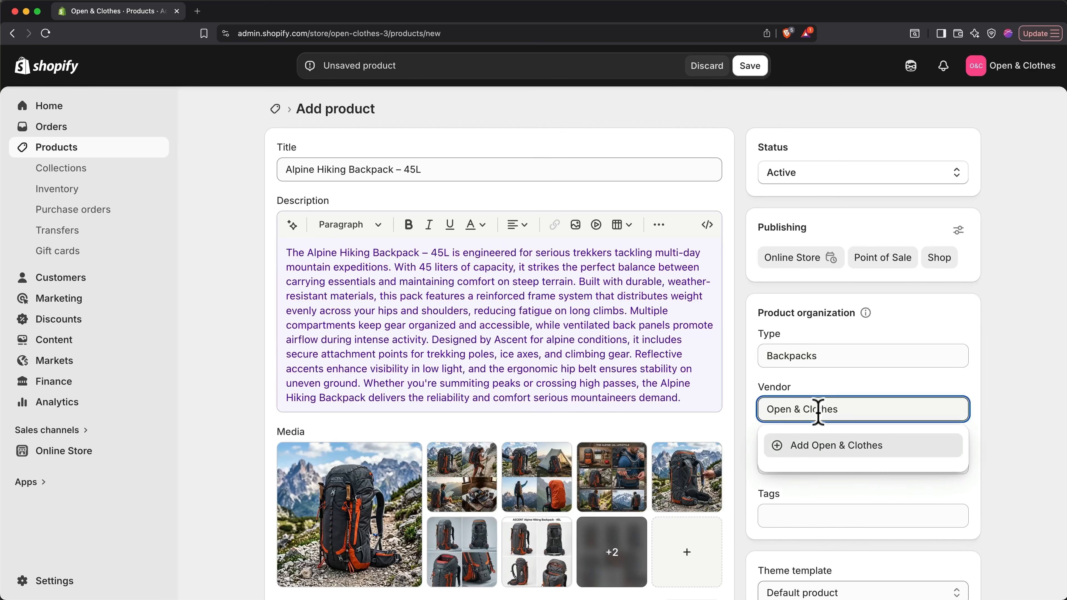
click(836, 448)
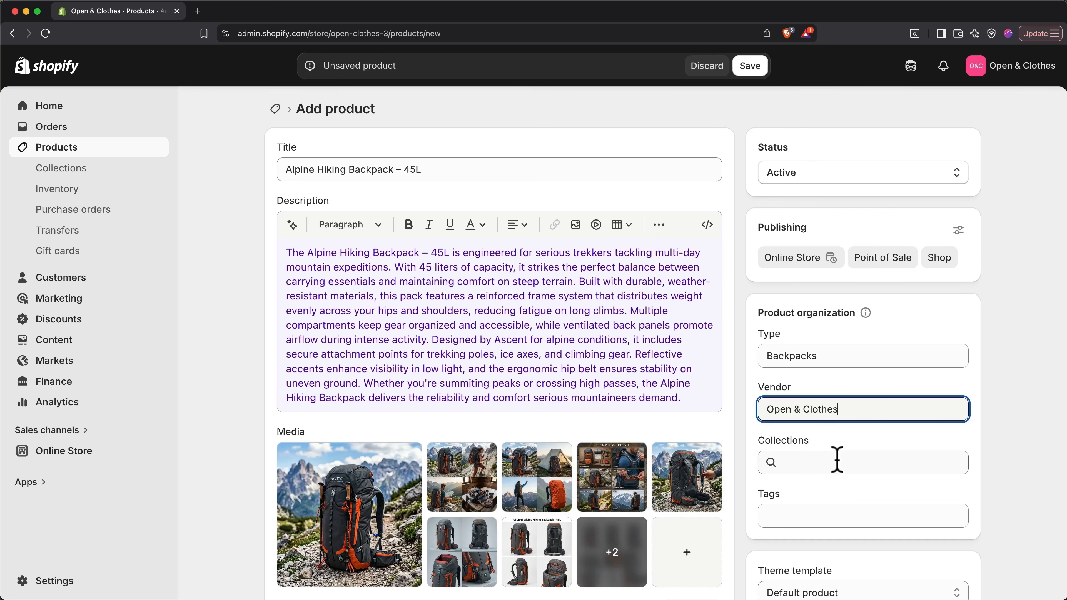
- Tag the product hiking, outdoor and backpack
click(834, 515)
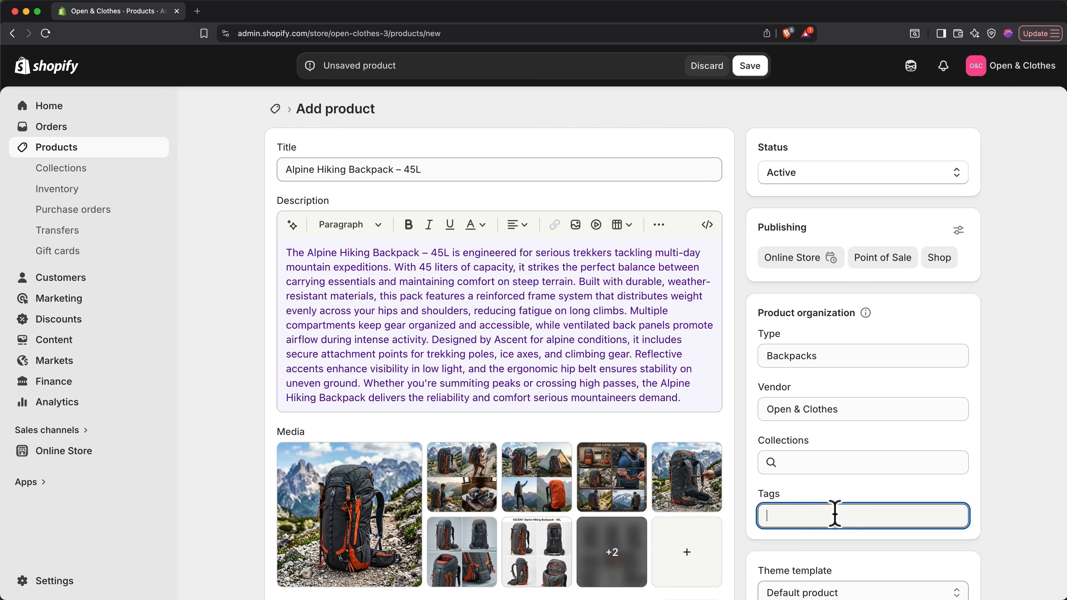
text(hiking)
key(Return)
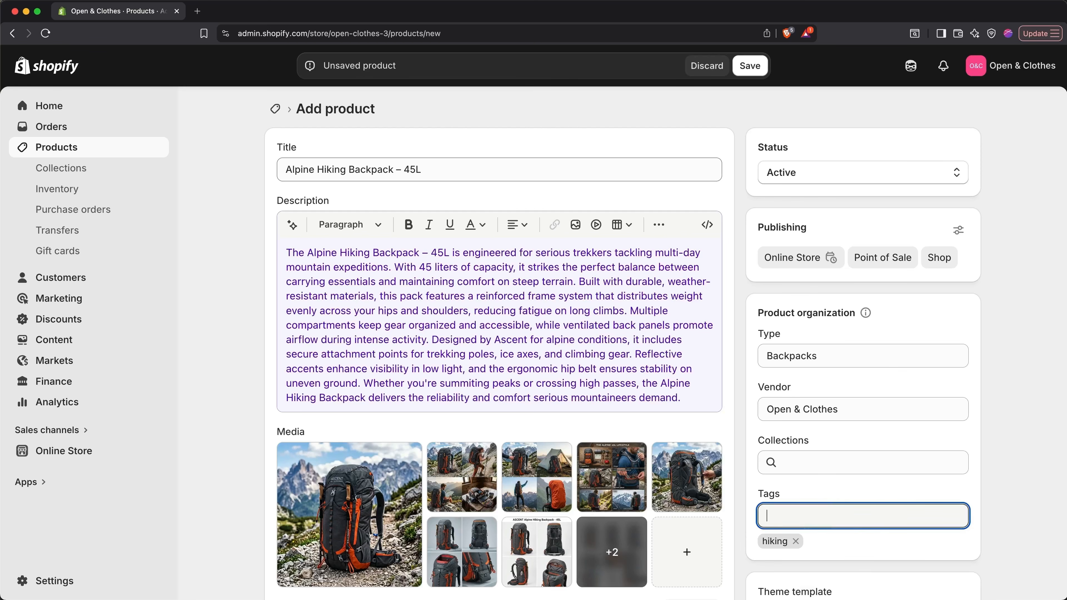
text(outdoor)
key(Return)
text(backpack)
key(Return)
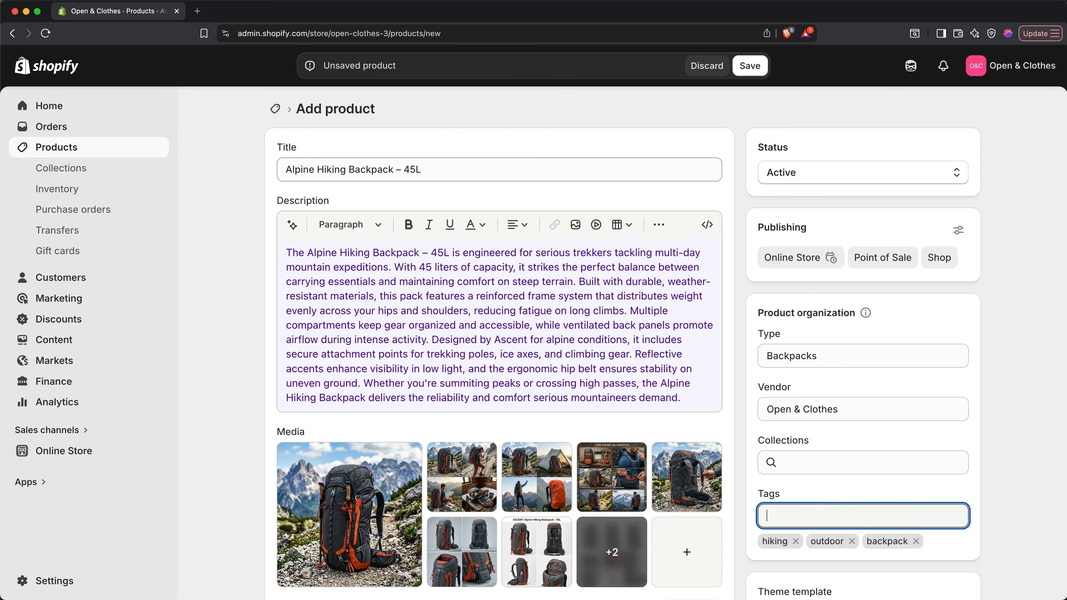
- Keep status Active, save the Alpine Hiking Backpack – 45L, and return to the products list
click(916, 180)
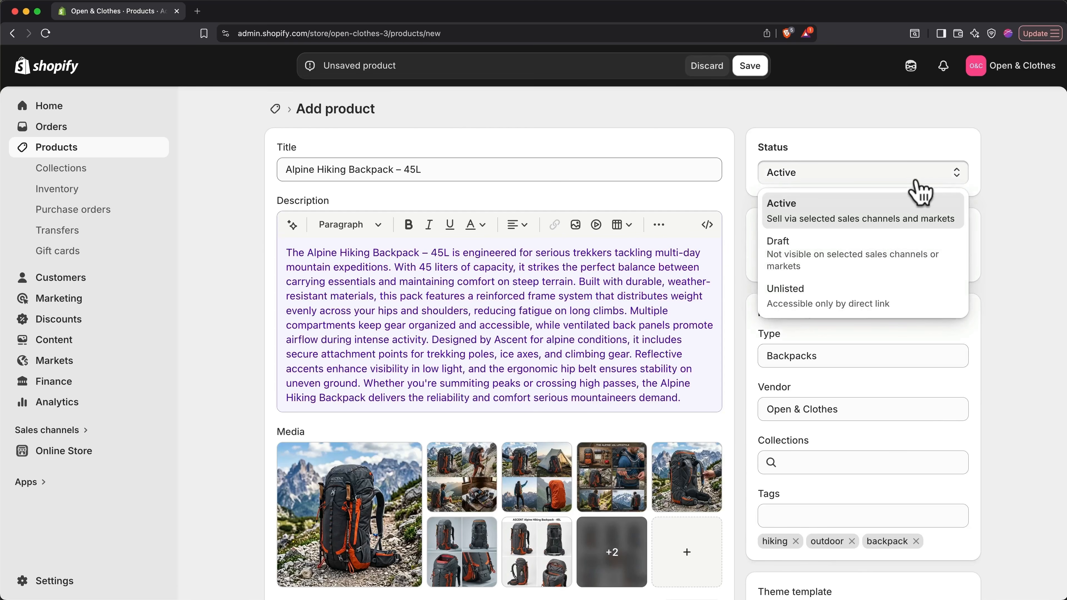
click(917, 181)
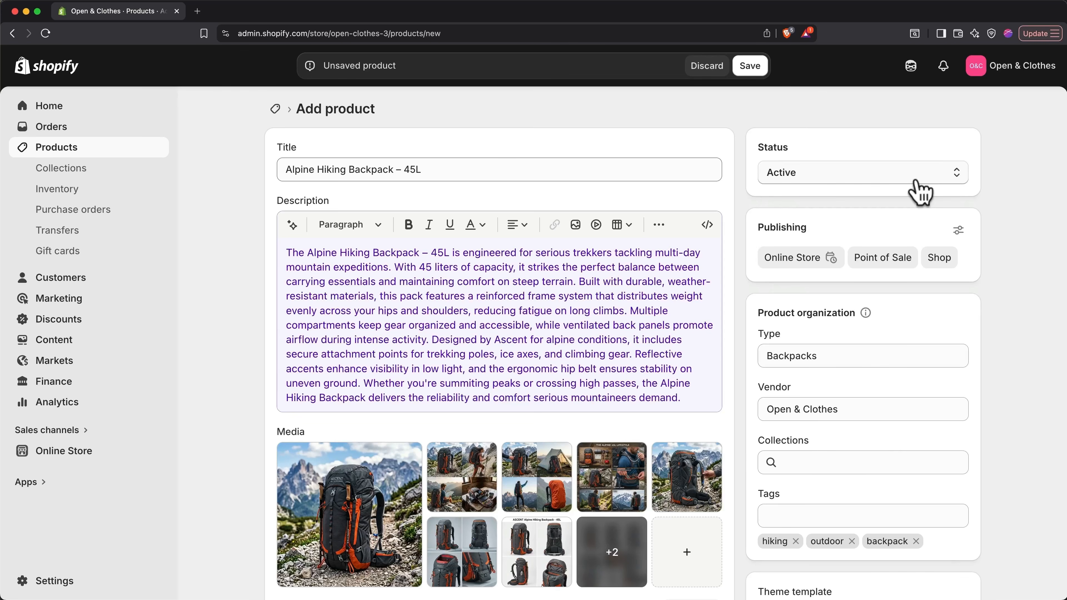
click(750, 66)
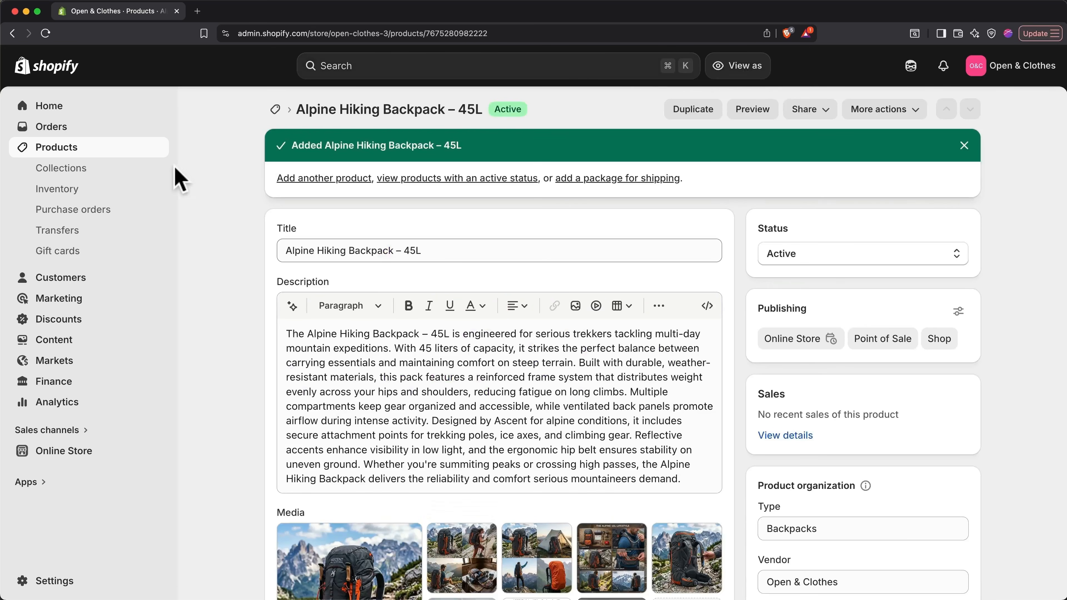
click(123, 157)
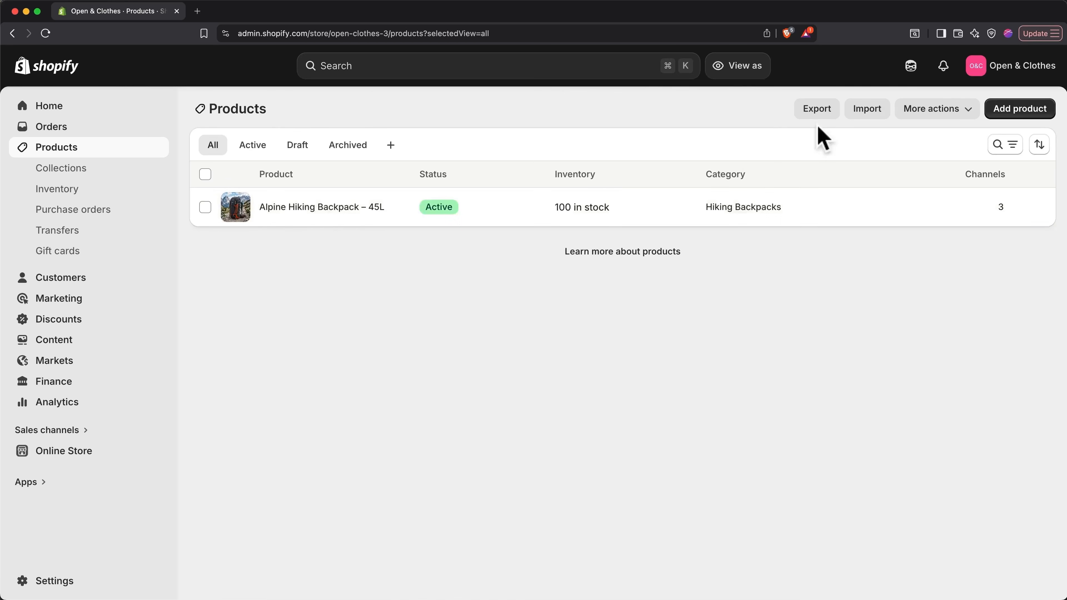
- Add a Target gender option with Male and Female values to the jacket's variants
click(1024, 111)
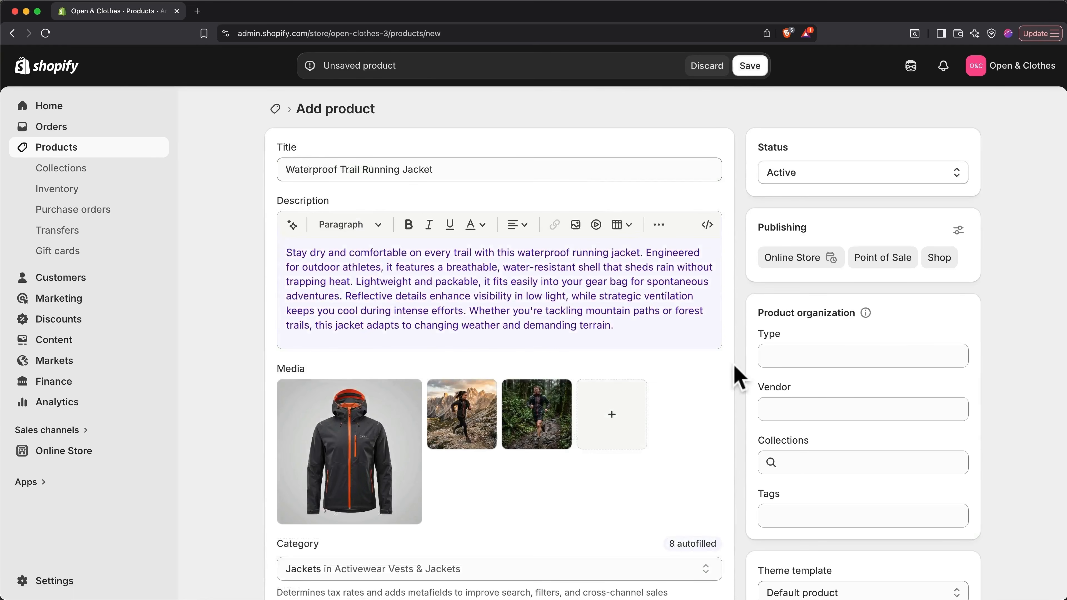
scroll(738, 377, down, 15)
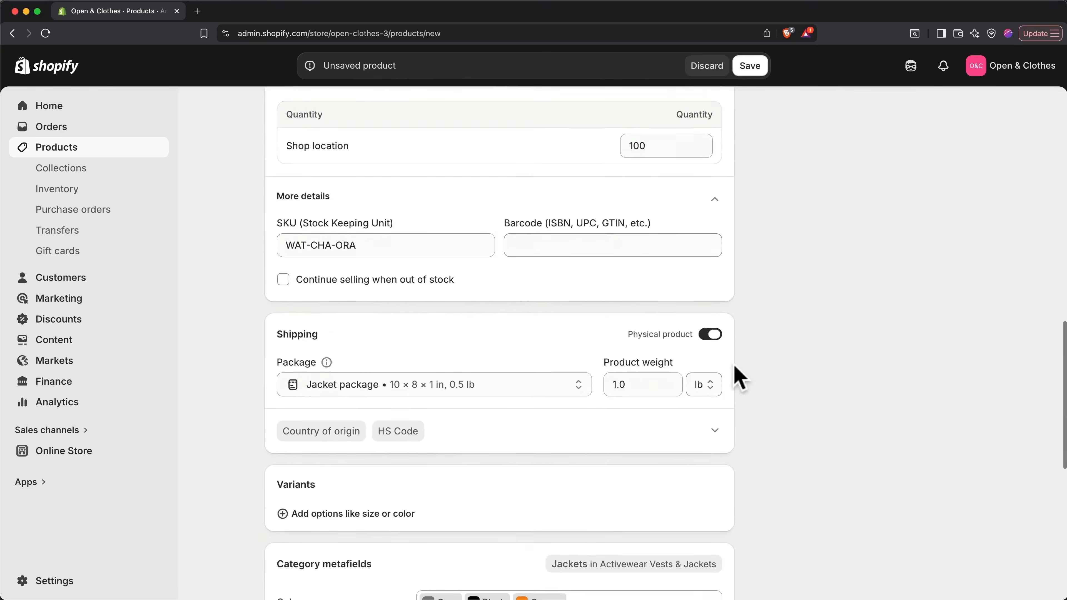
scroll(738, 377, down, 6)
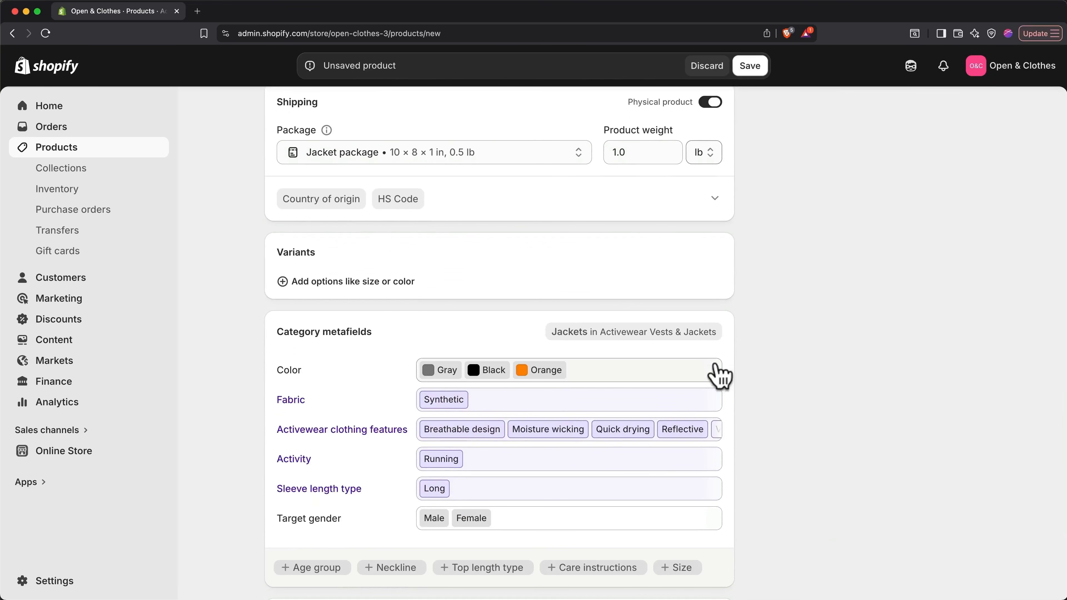
click(404, 299)
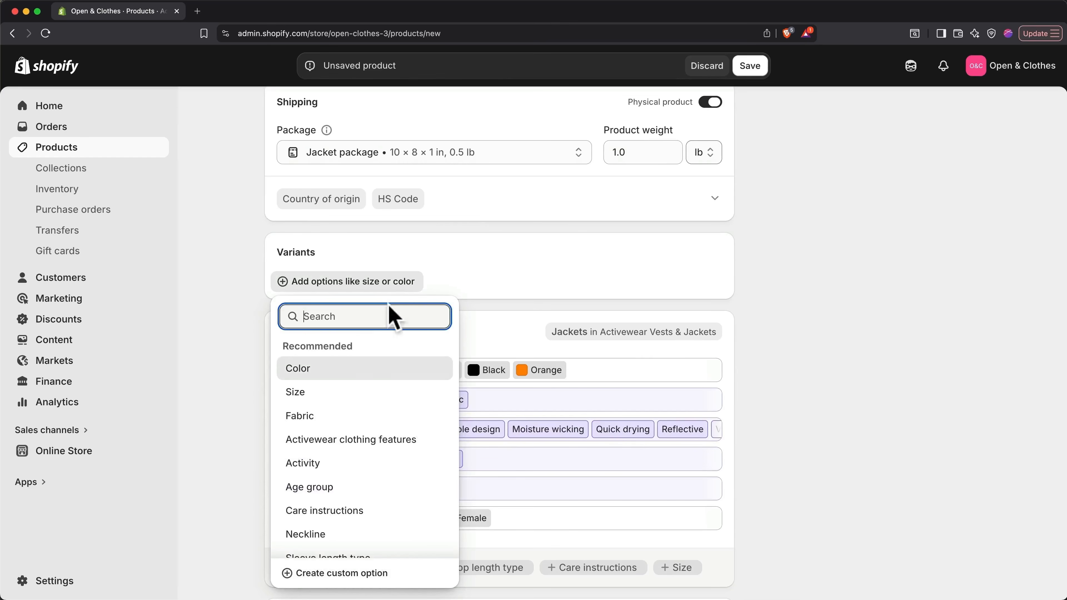
scroll(333, 451, down, 3)
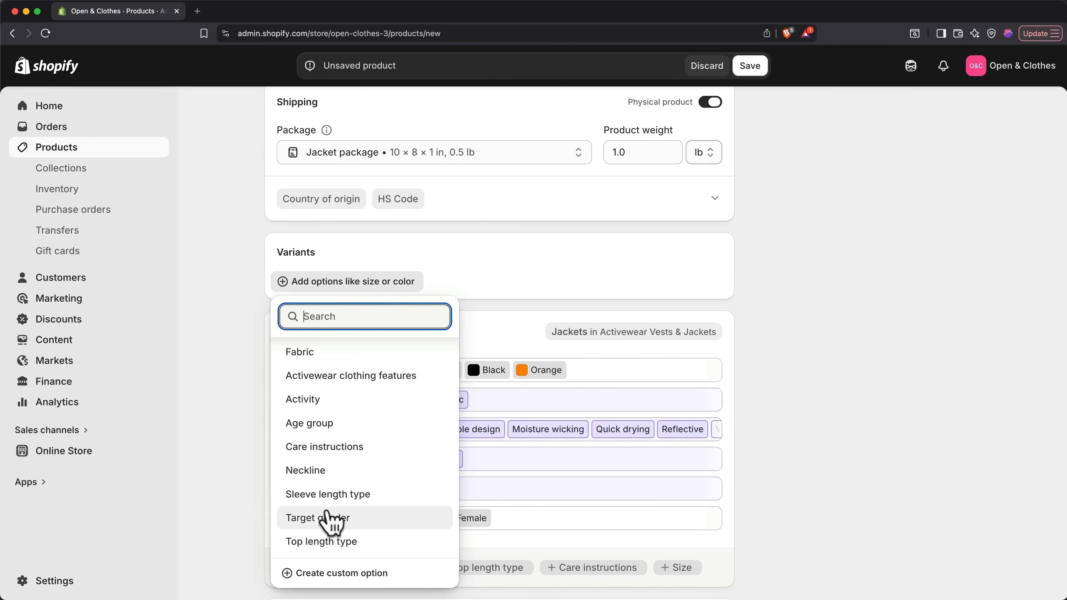
click(331, 518)
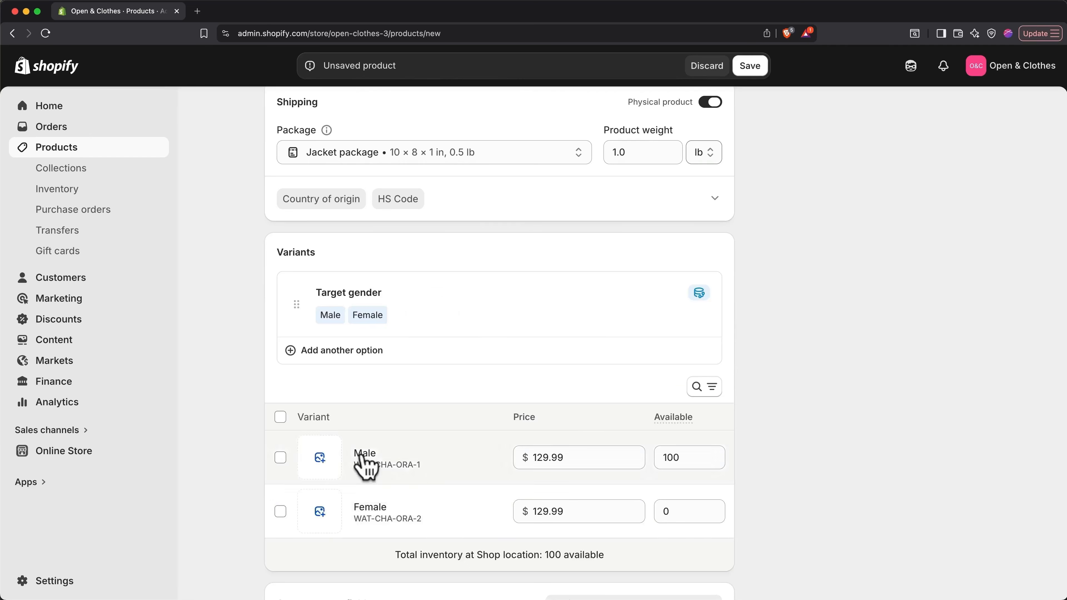
click(448, 314)
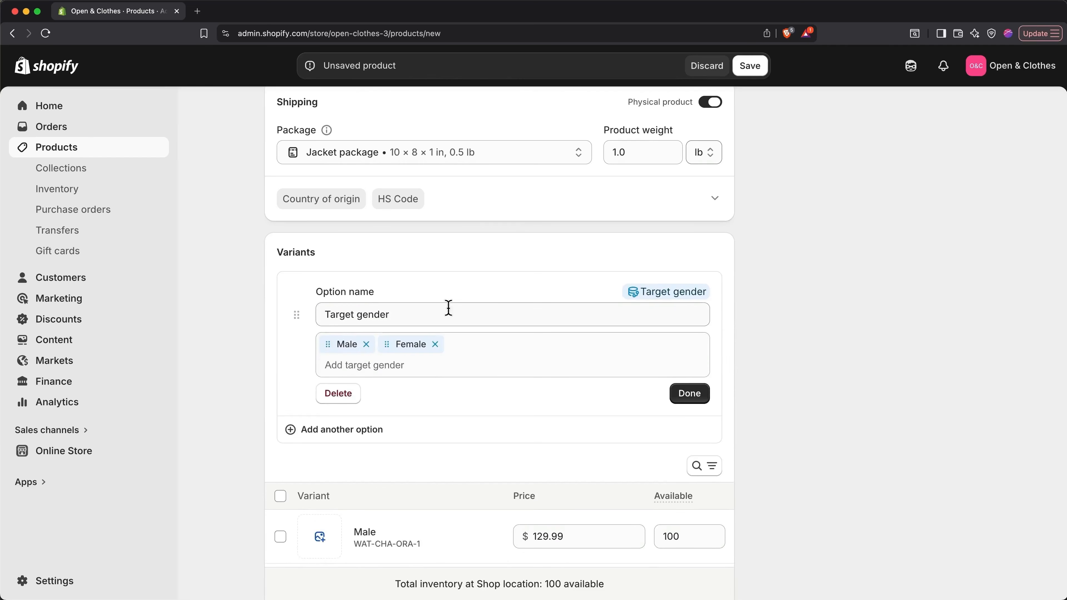
click(404, 367)
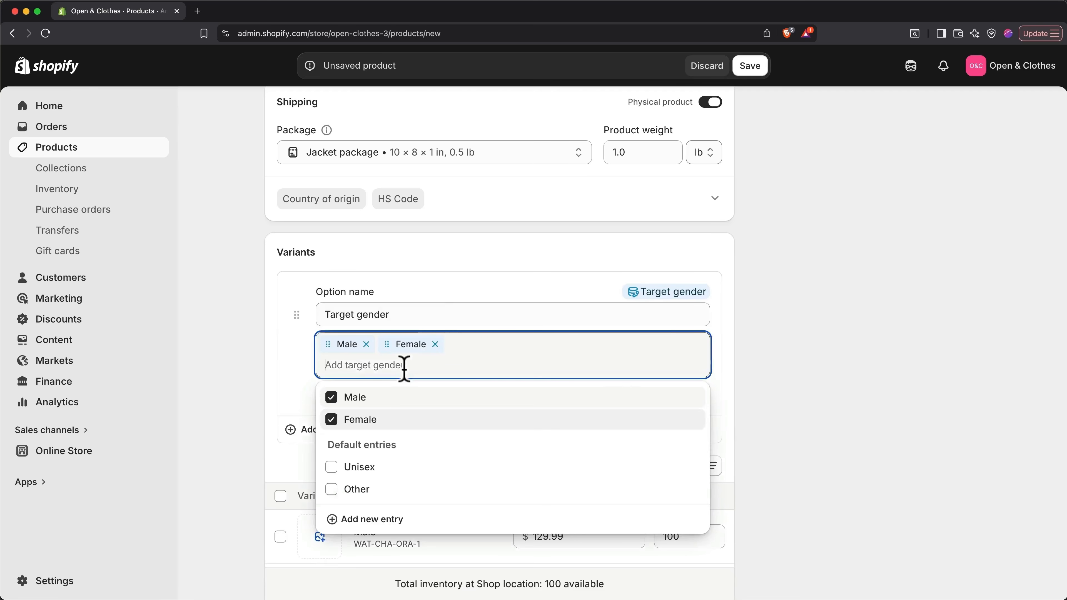
click(755, 381)
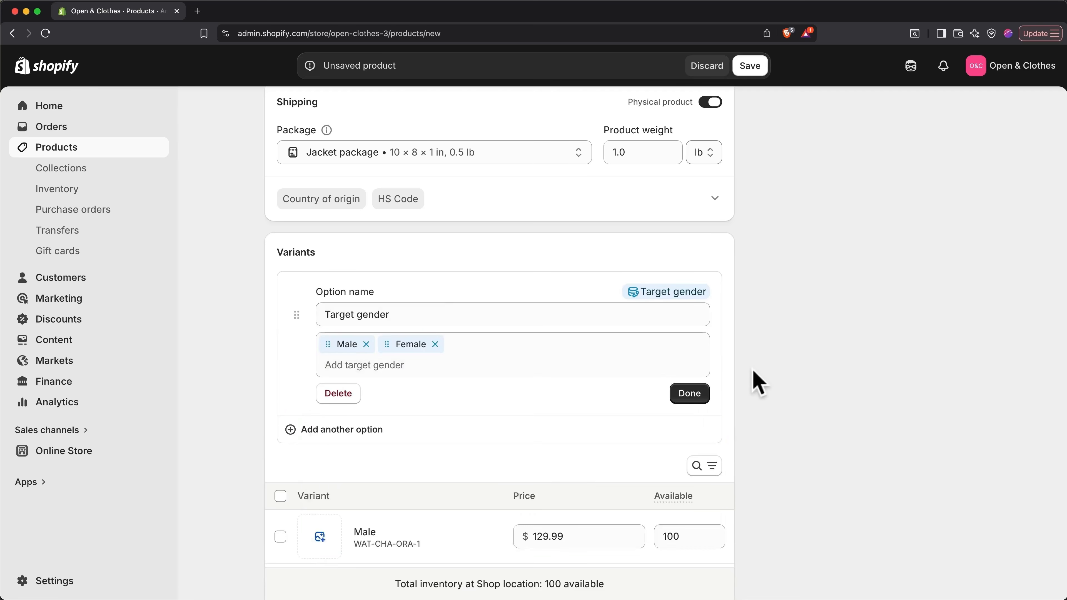
click(690, 394)
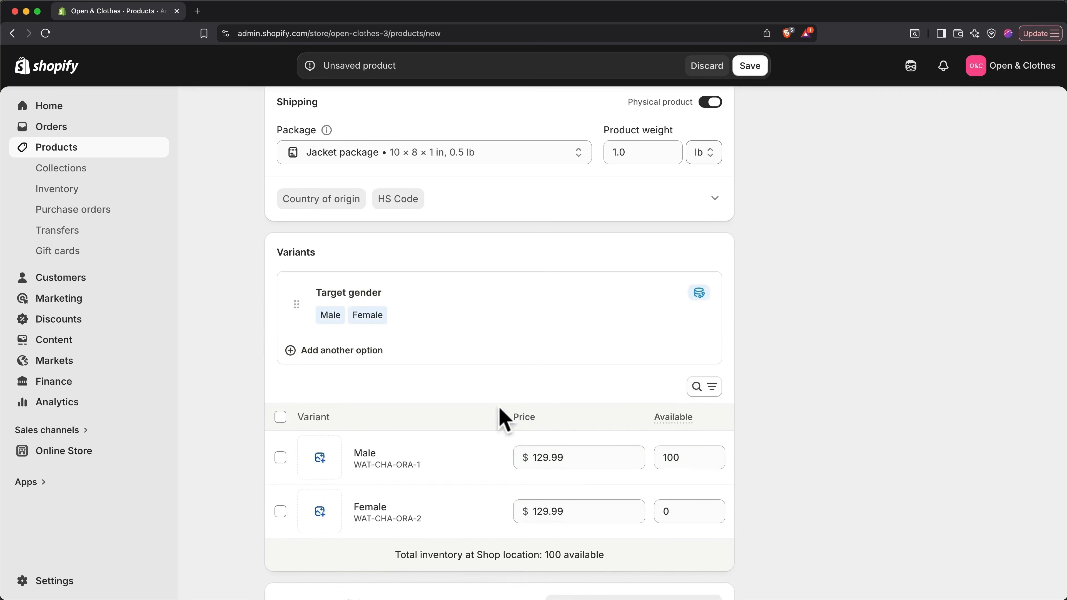
scroll(473, 443, down, 3)
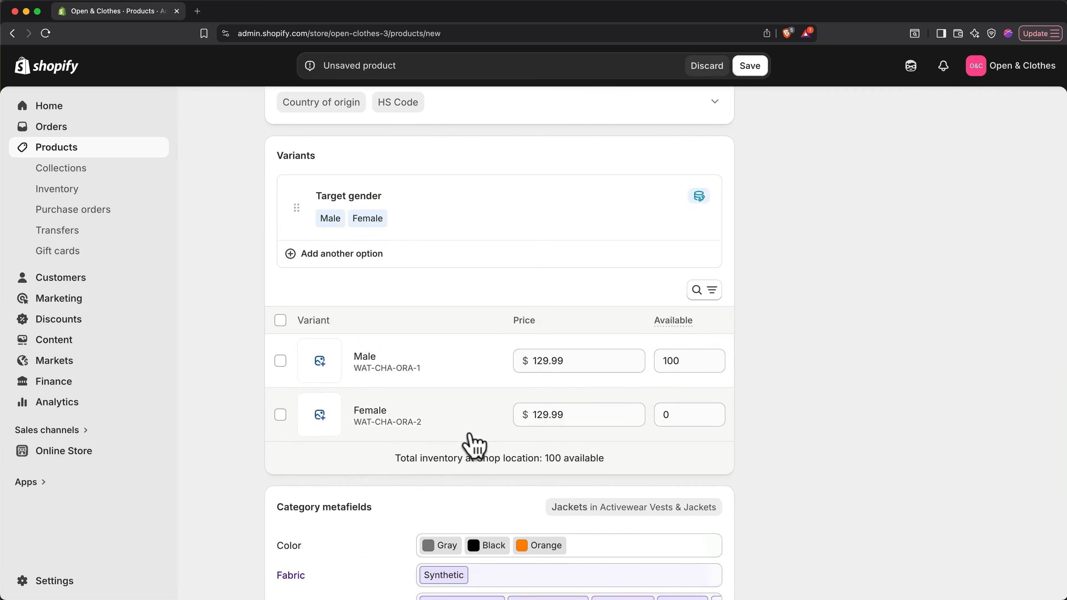
click(322, 360)
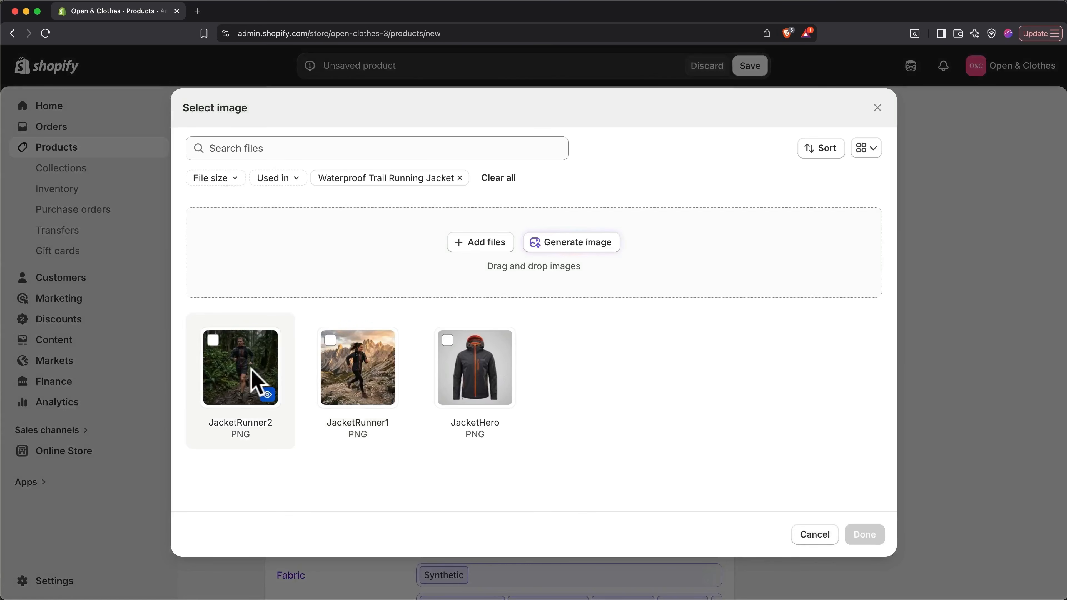
- Apply the JacketRunner2 photo to a variant and set both variants' available stock to 50
click(252, 374)
click(845, 537)
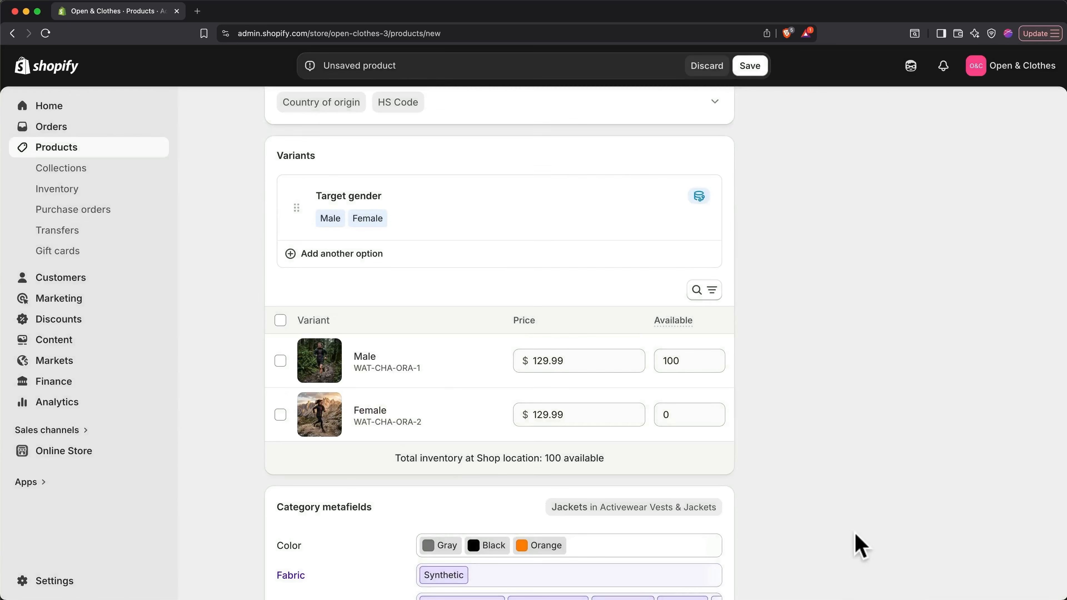
double_click(689, 360)
text(50)
double_click(681, 407)
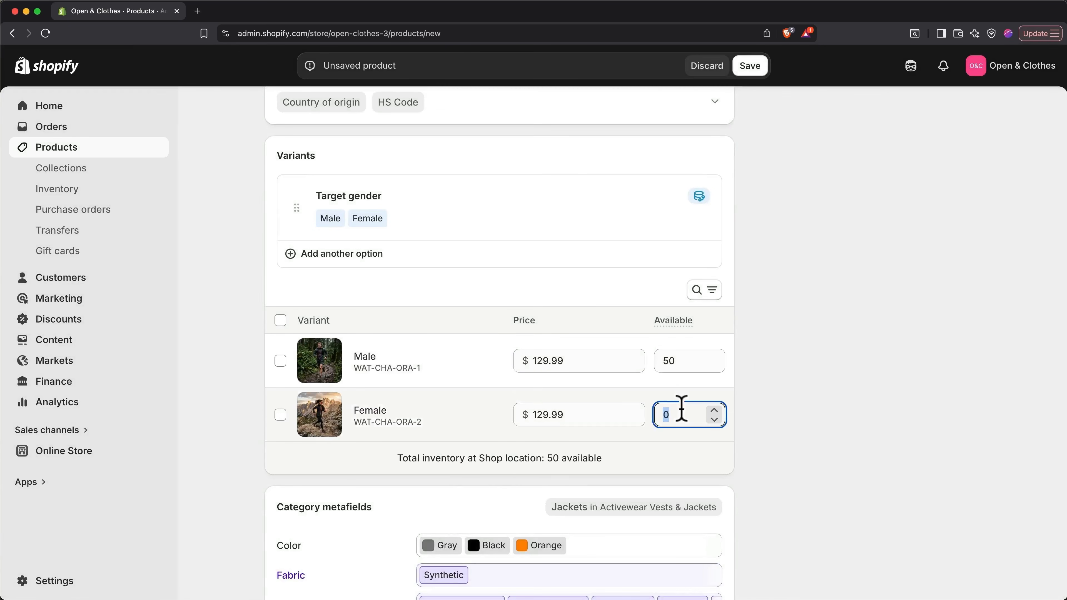
text(50)
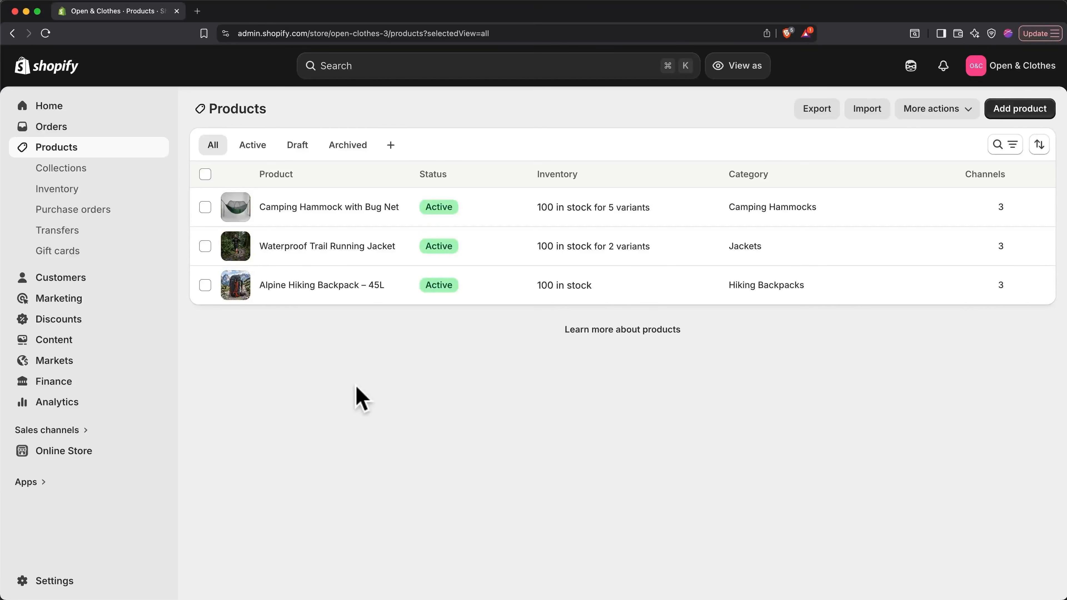
- Create a collection titled 'Hiking Gear' and paste in its durable hiking-gear description
click(109, 173)
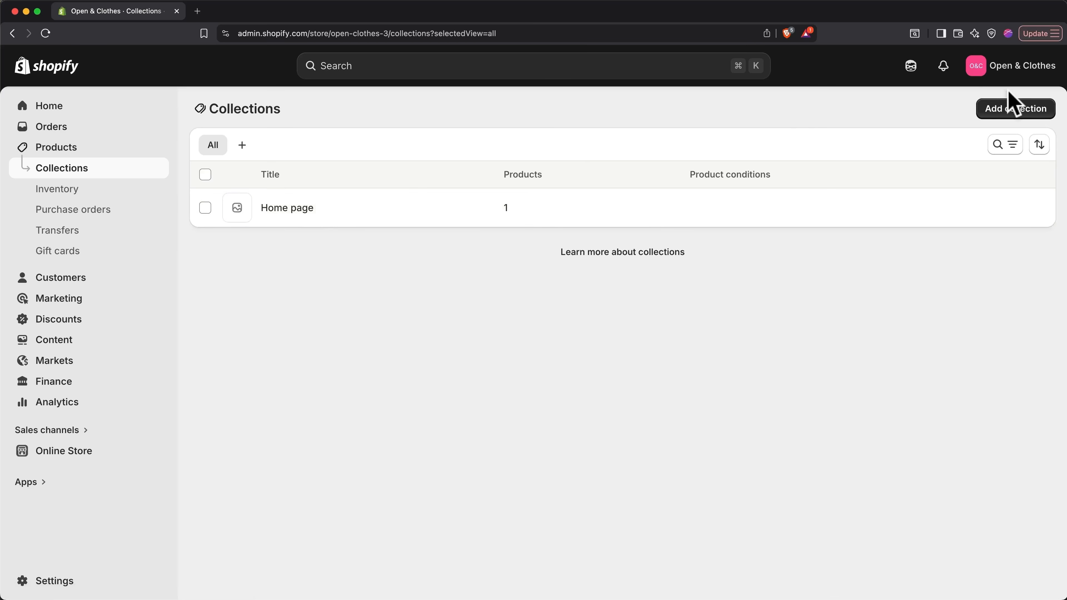
click(1018, 110)
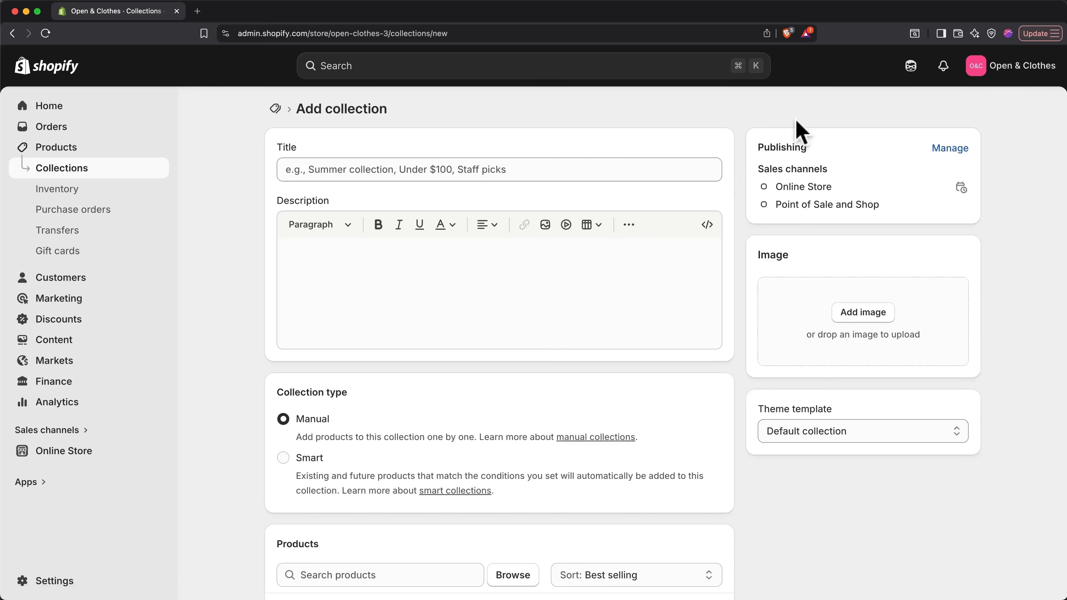
click(704, 167)
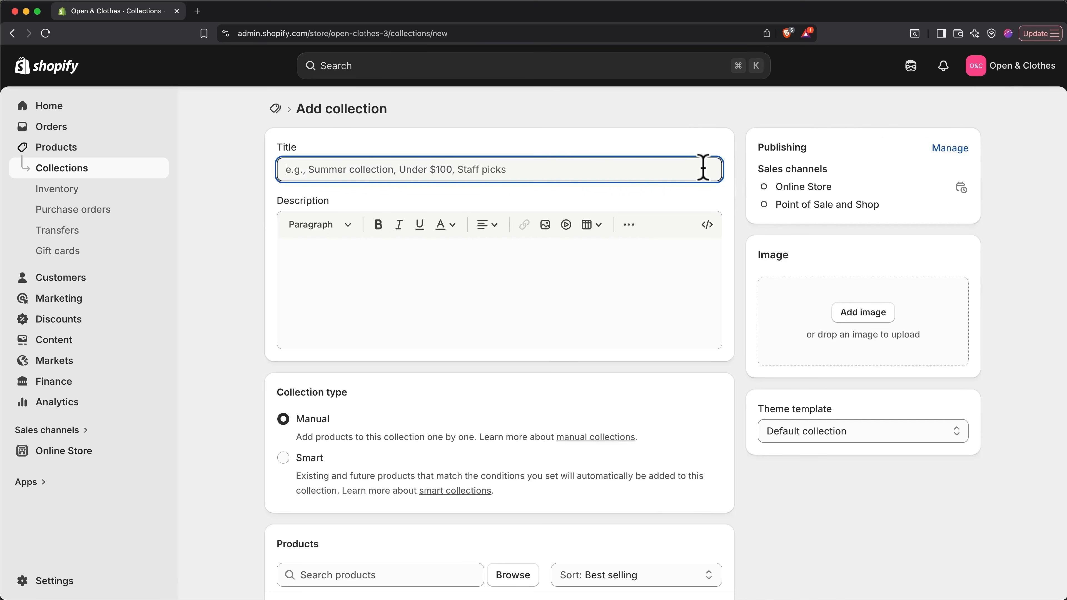
text(Hiking Gear)
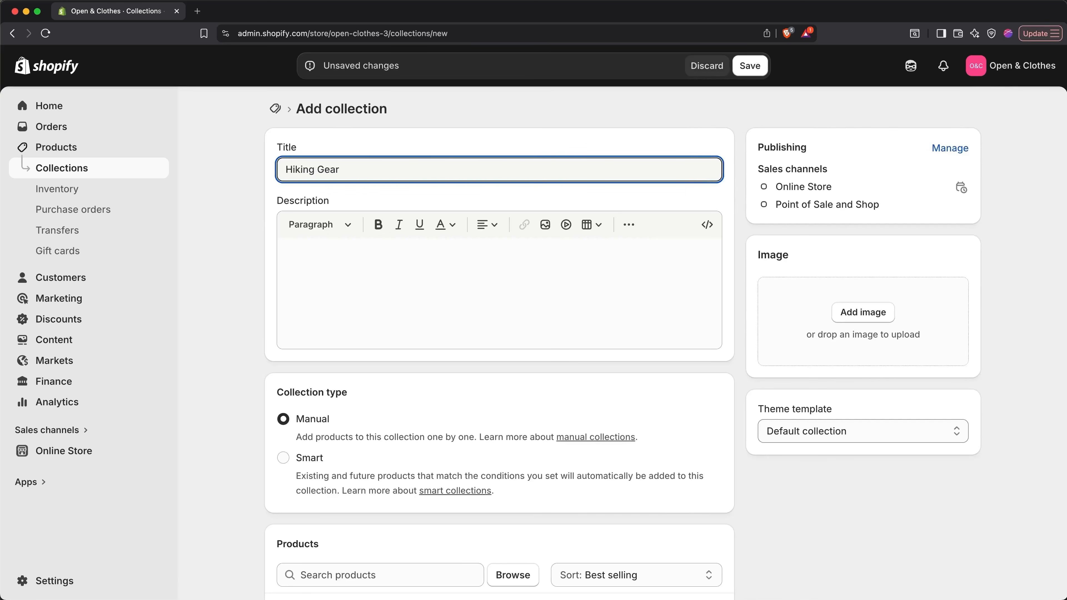
click(636, 288)
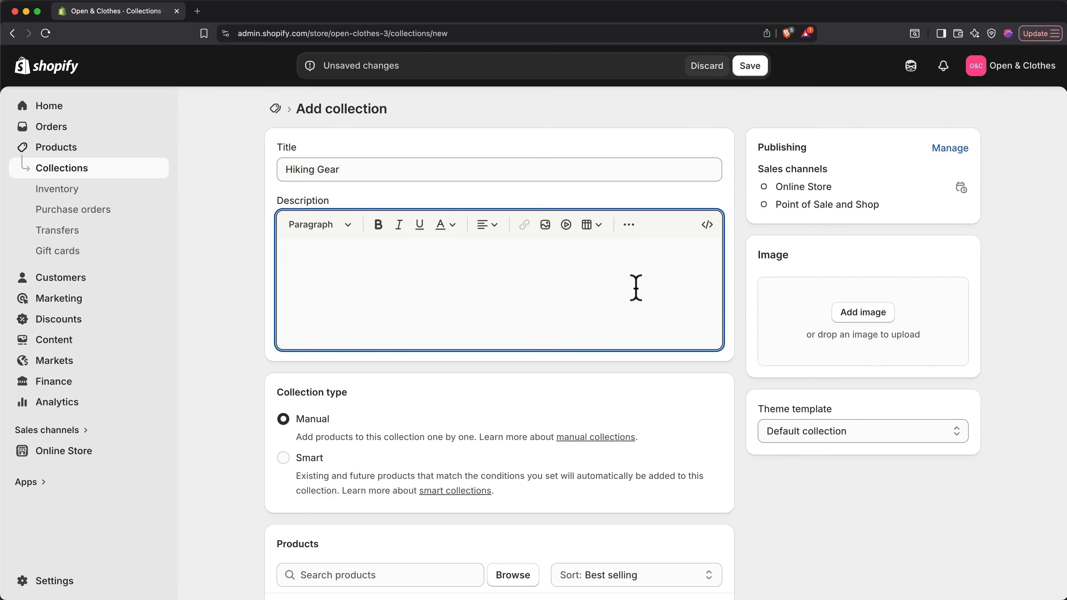
text(Explore our durable, high-performance hiking gear—built for every trail, from lightweight essentials to weather-ready clothing and equipment.)
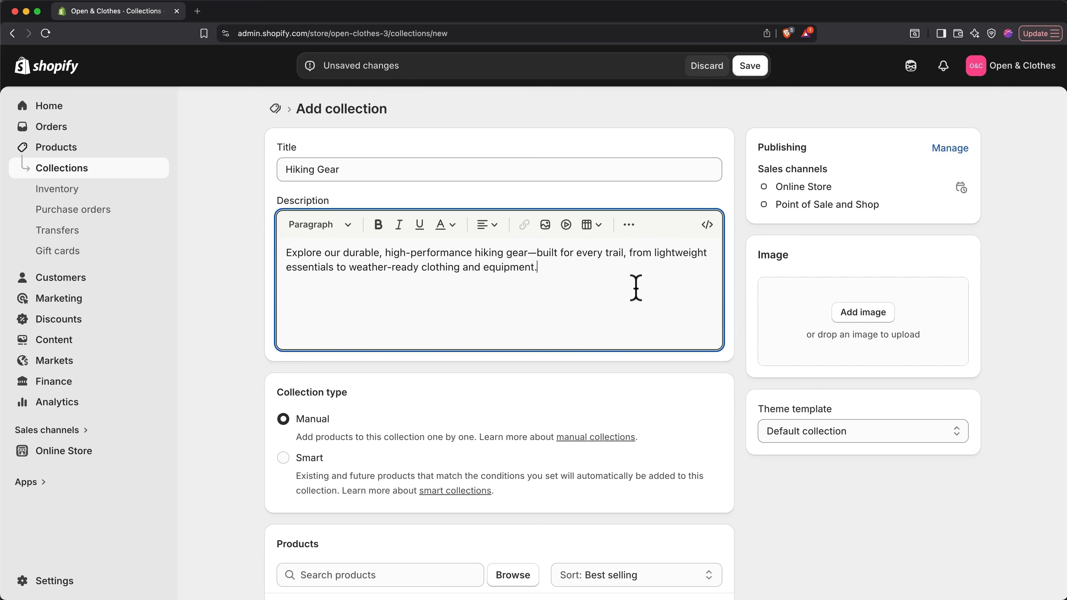
scroll(637, 288, down, 5)
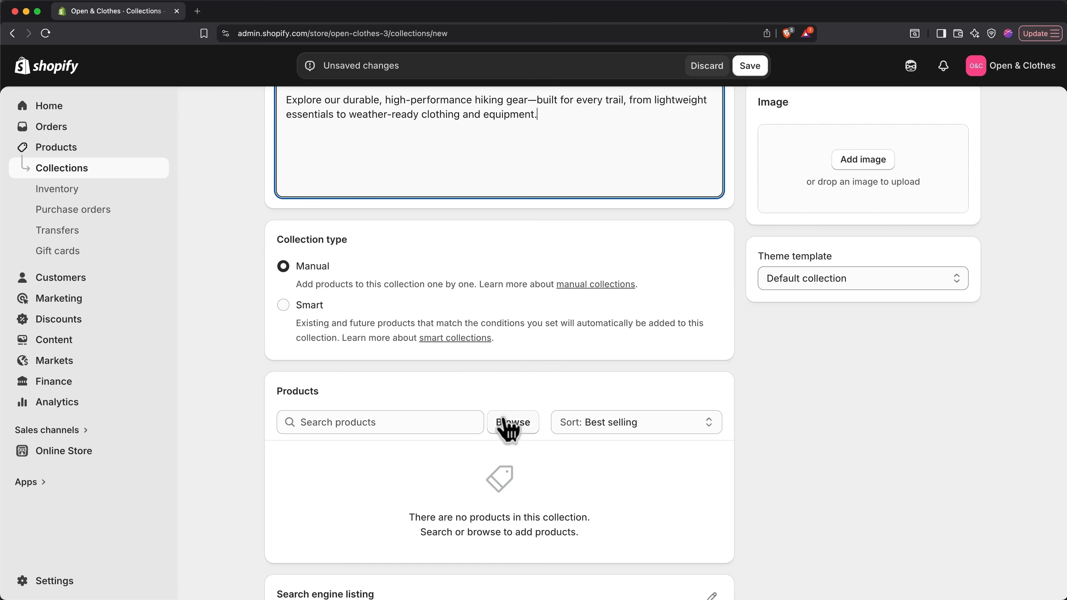
- Add and then remove Alpine Hiking Backpack – 45L, and switch the collection type to Smart
click(509, 424)
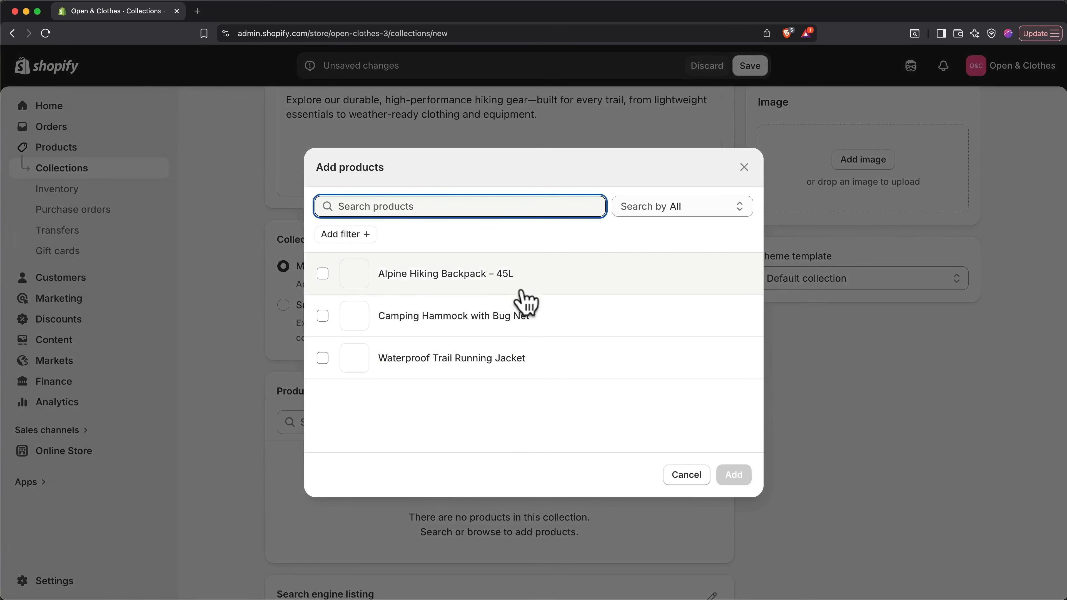
click(508, 285)
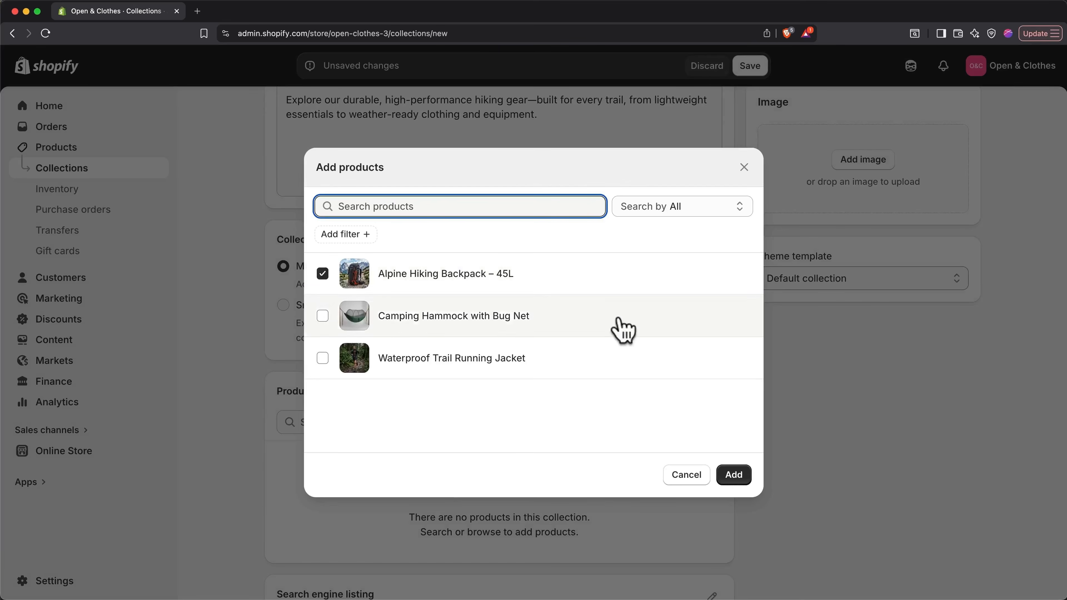
click(734, 475)
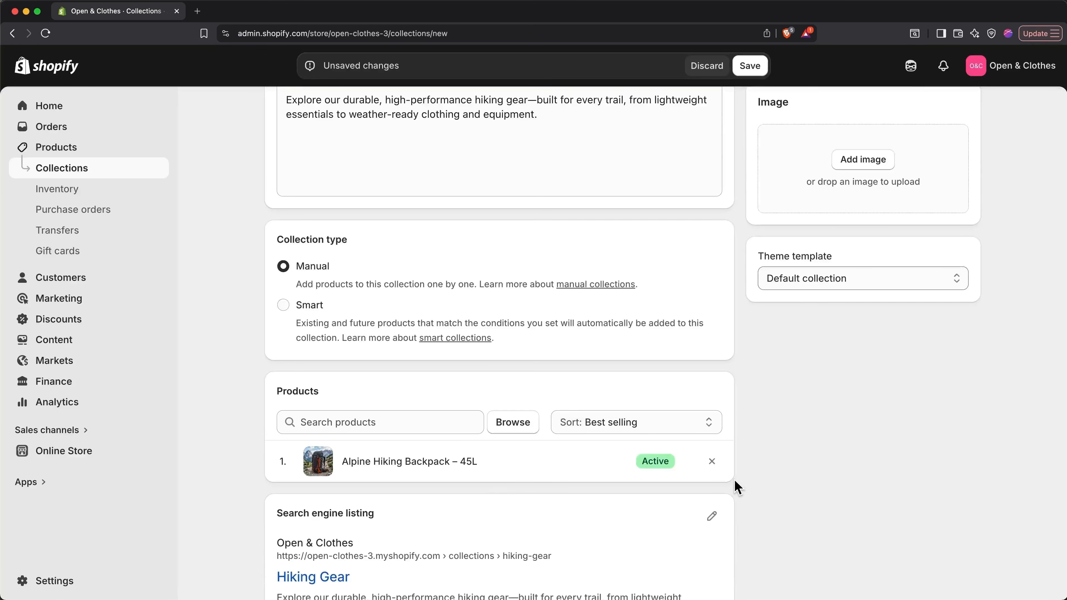
click(712, 462)
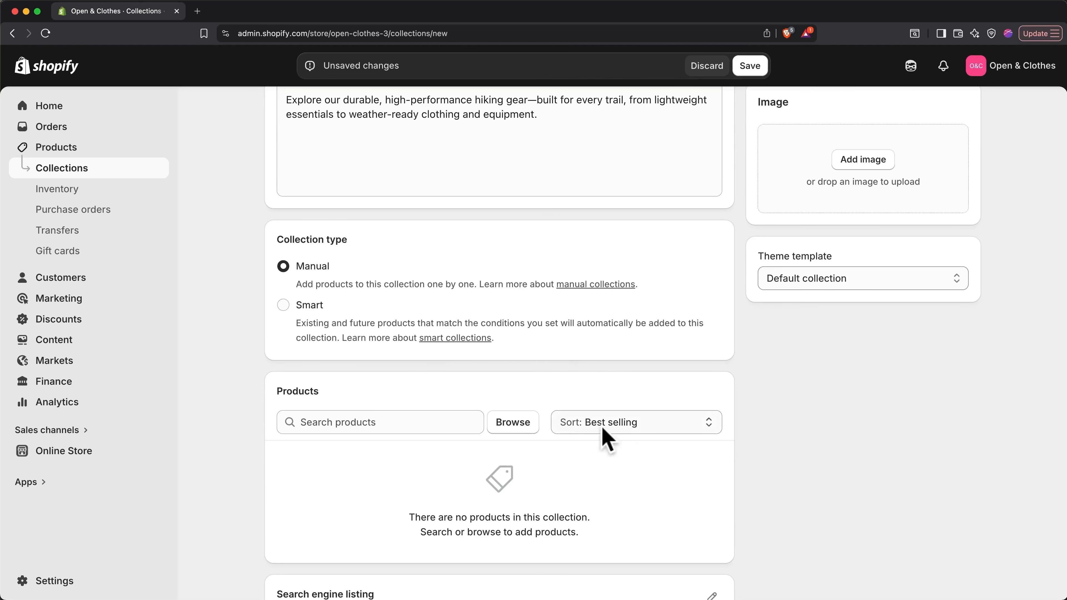
click(321, 309)
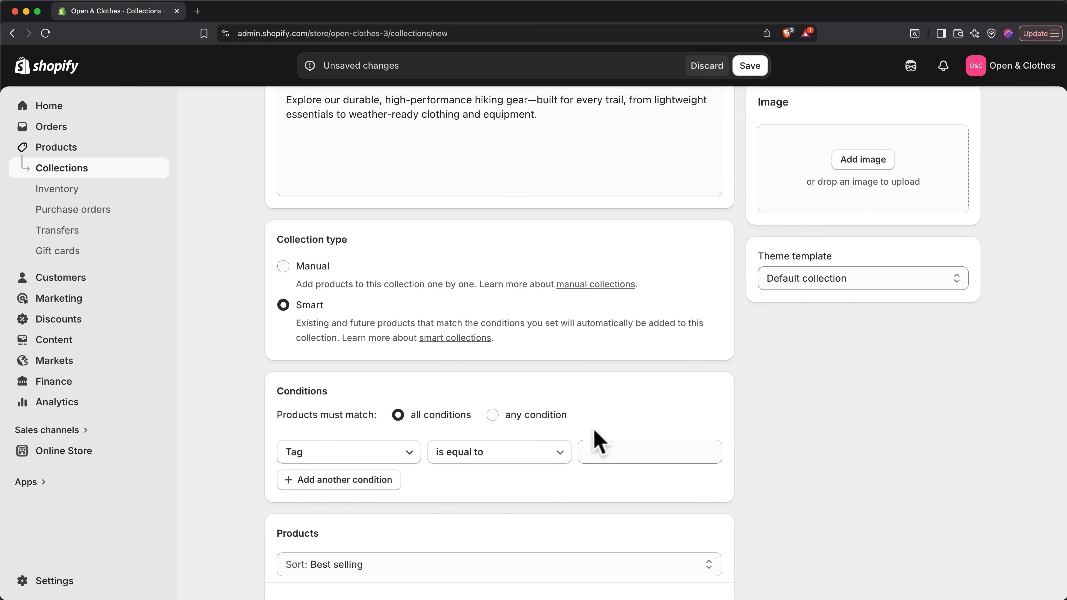
- Set the smart collection condition to tag equals 'hiking', matching the jacket and backpack
click(600, 446)
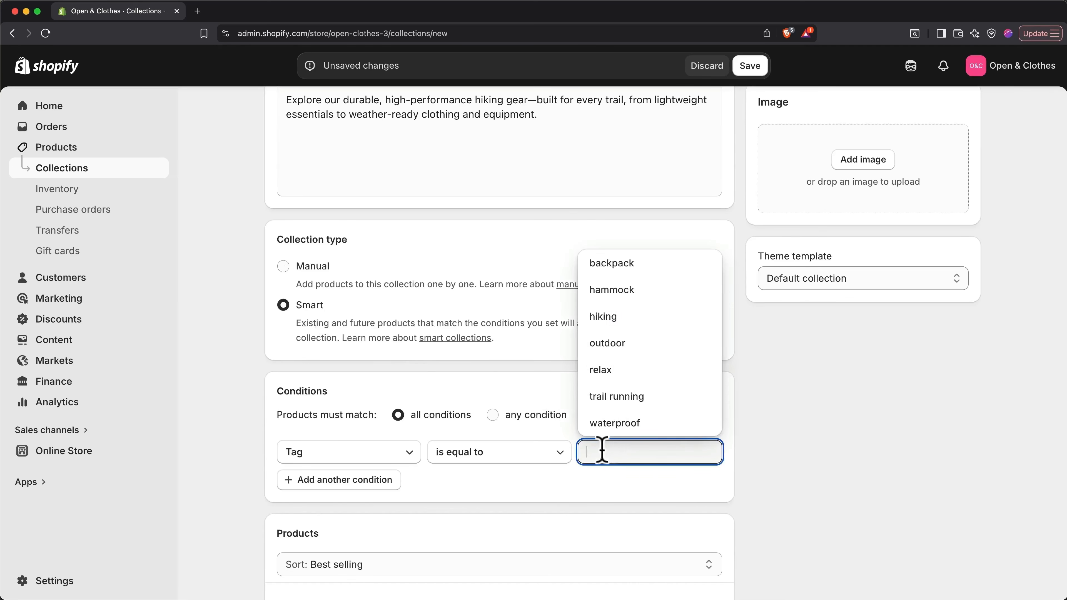
click(638, 318)
scroll(638, 320, down, 4)
scroll(638, 320, down, 1)
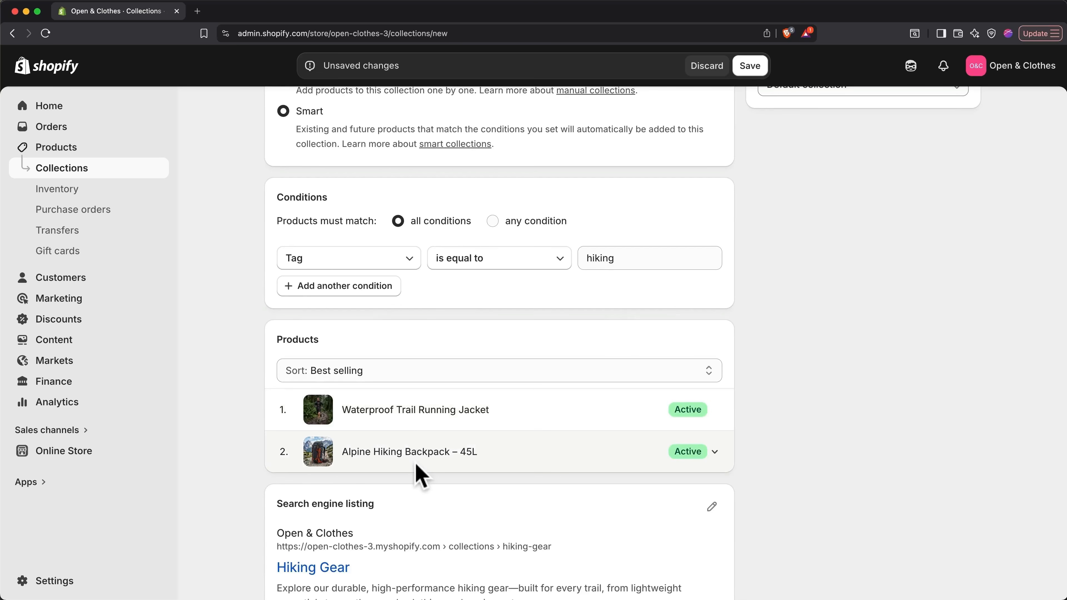
scroll(415, 463, up, 1)
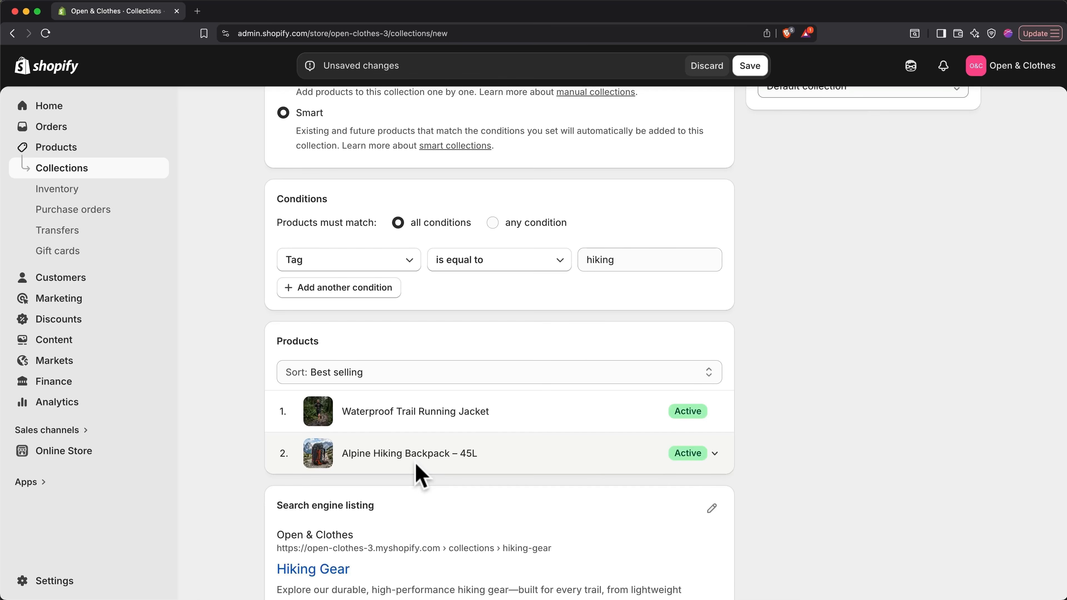
scroll(834, 358, up, 5)
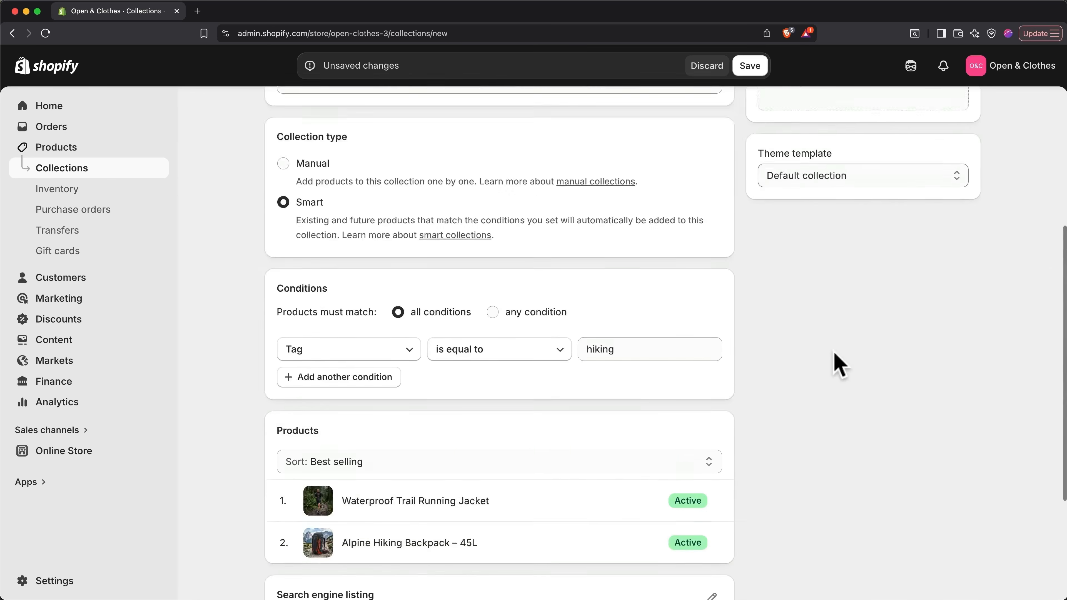
scroll(835, 354, up, 3)
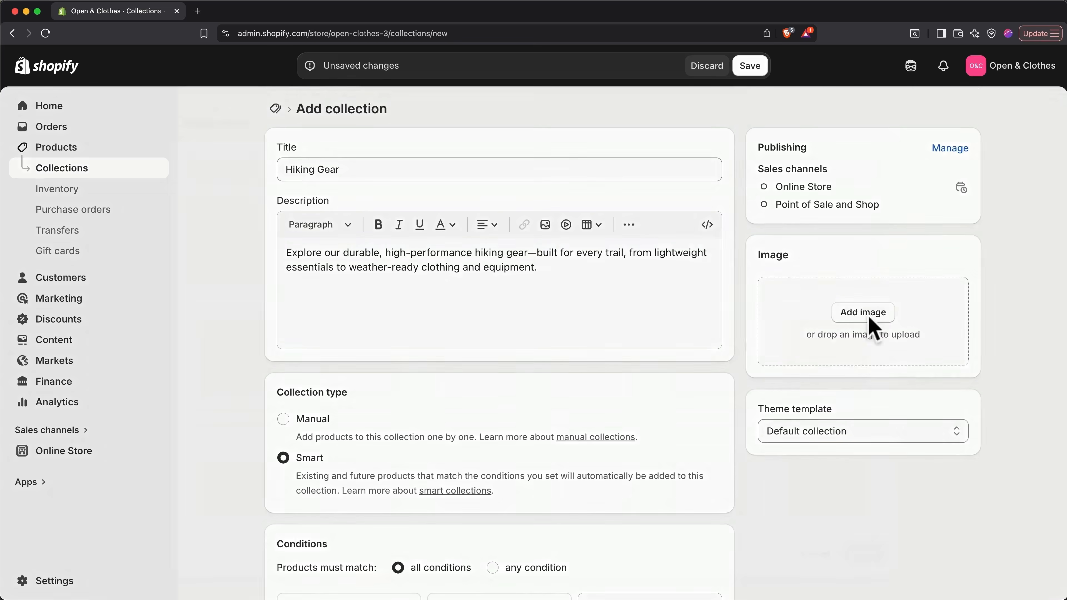
click(872, 325)
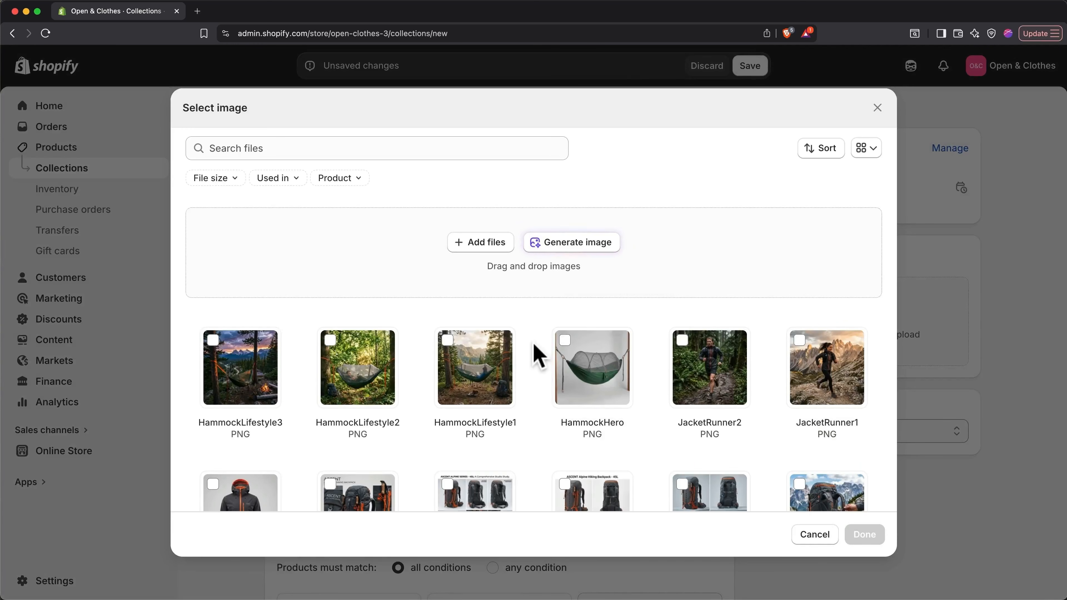
- Generate an image from the prompt 'Hiking gear' and use it as the collection picture
click(575, 250)
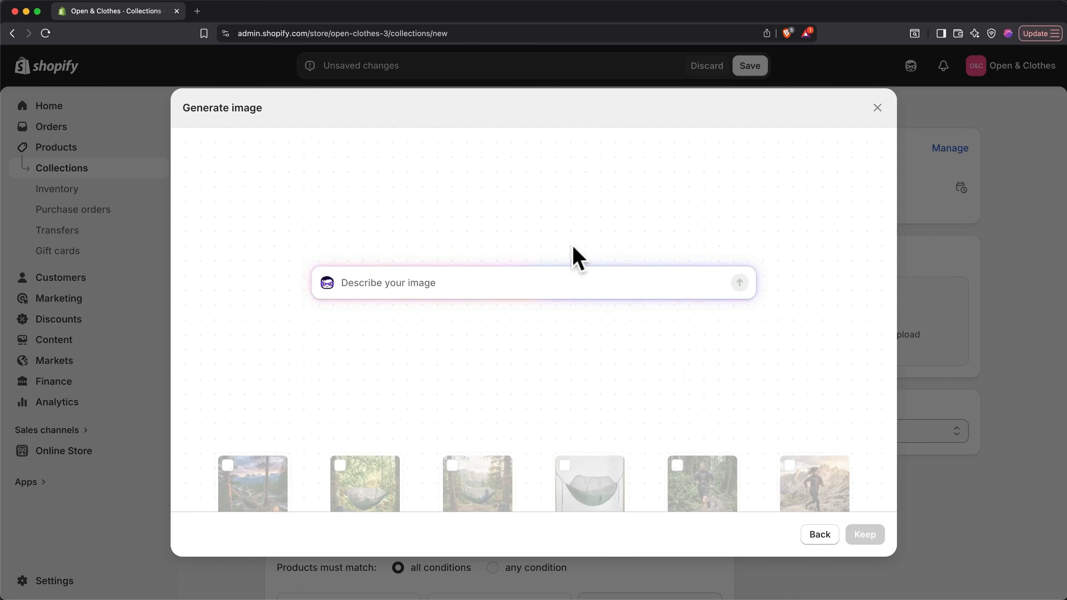
text(Hiking gear)
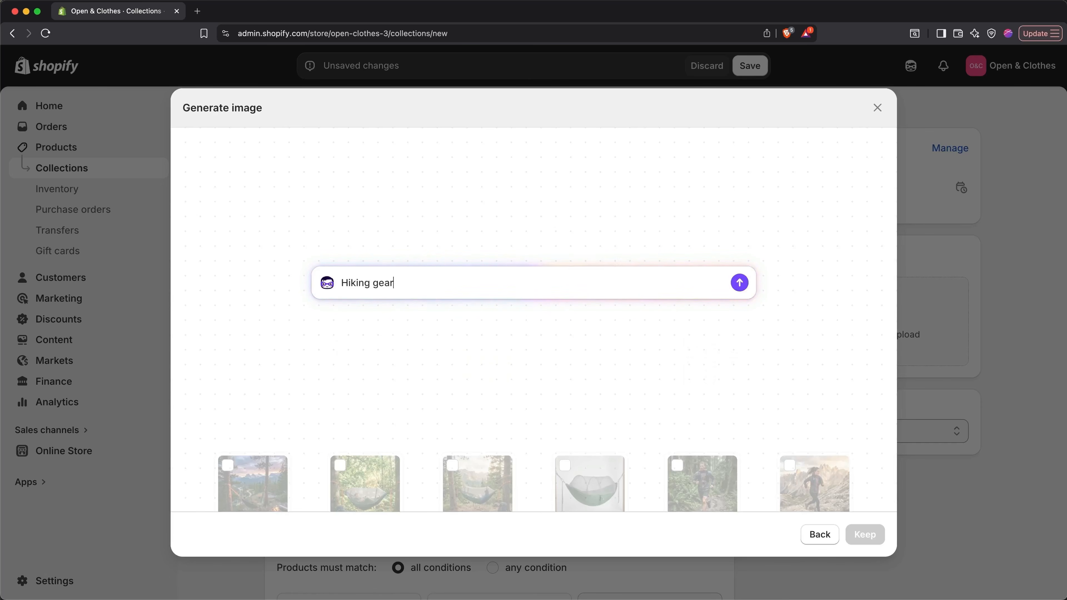
click(740, 284)
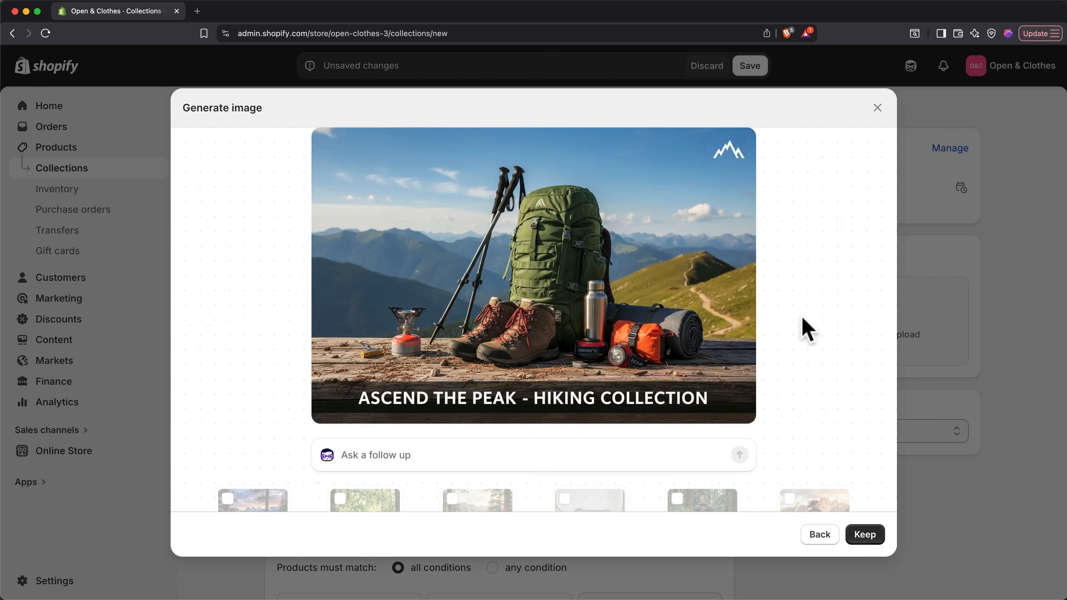
click(864, 538)
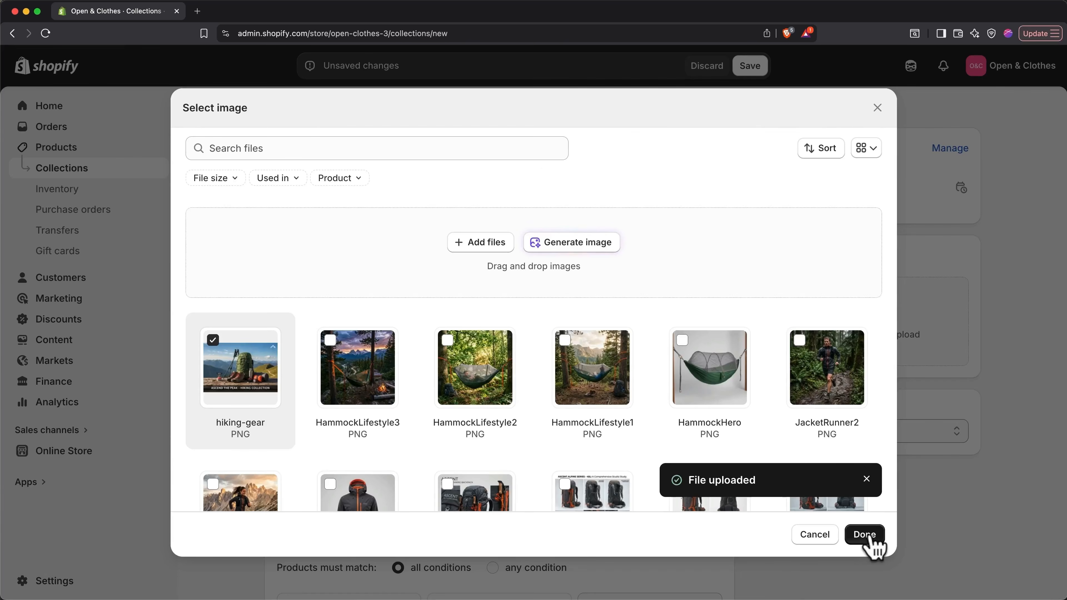
click(865, 538)
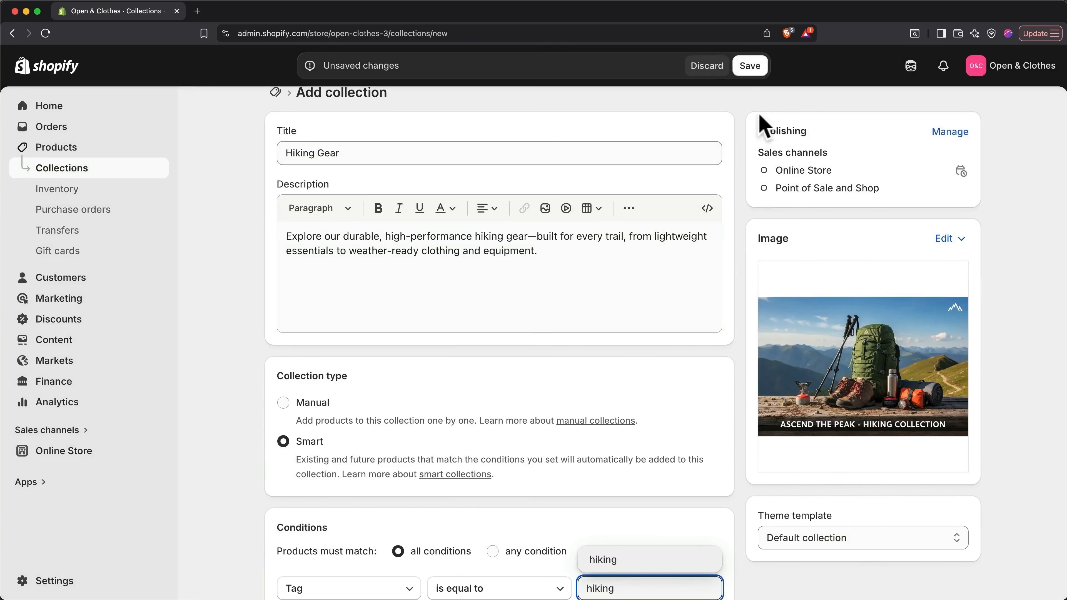
- Save the Hiking Gear collection and go to the Online Store themes page
click(753, 68)
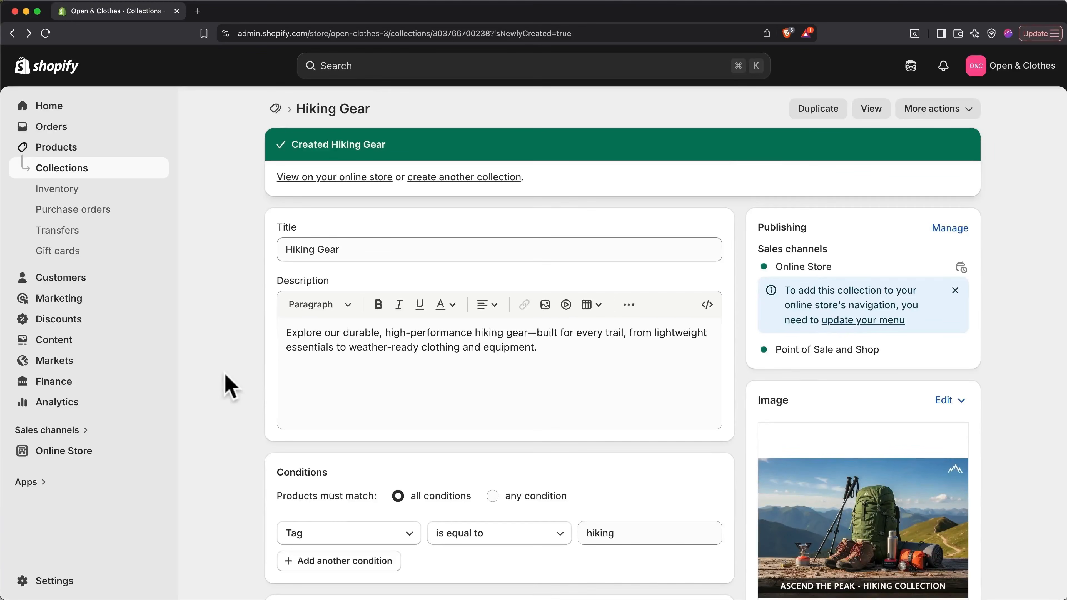
click(84, 453)
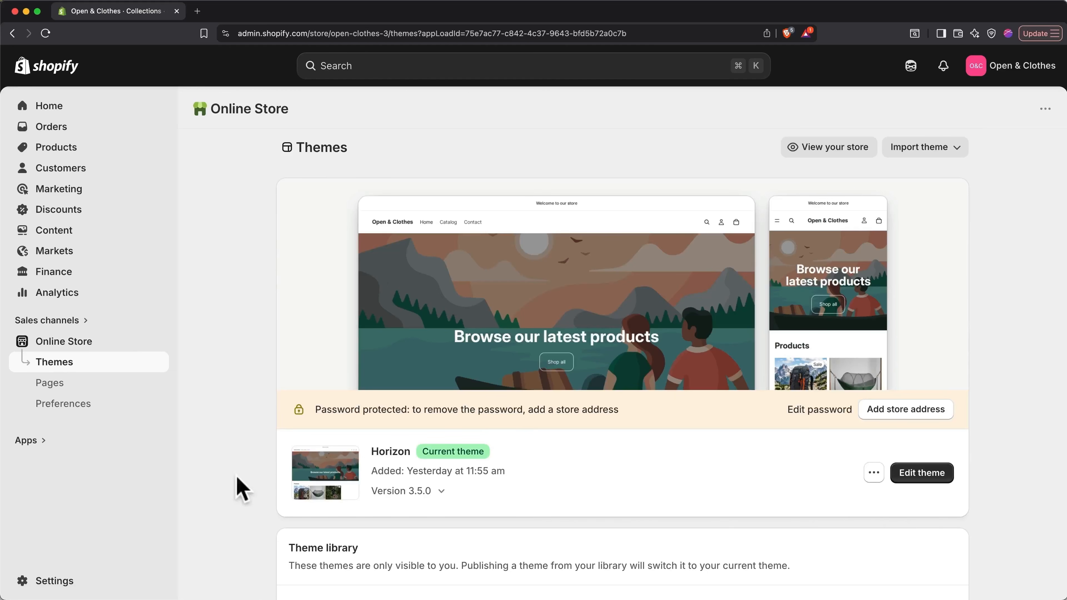
- Launch the Horizon theme editor and check the page template list, staying on Home page
click(908, 473)
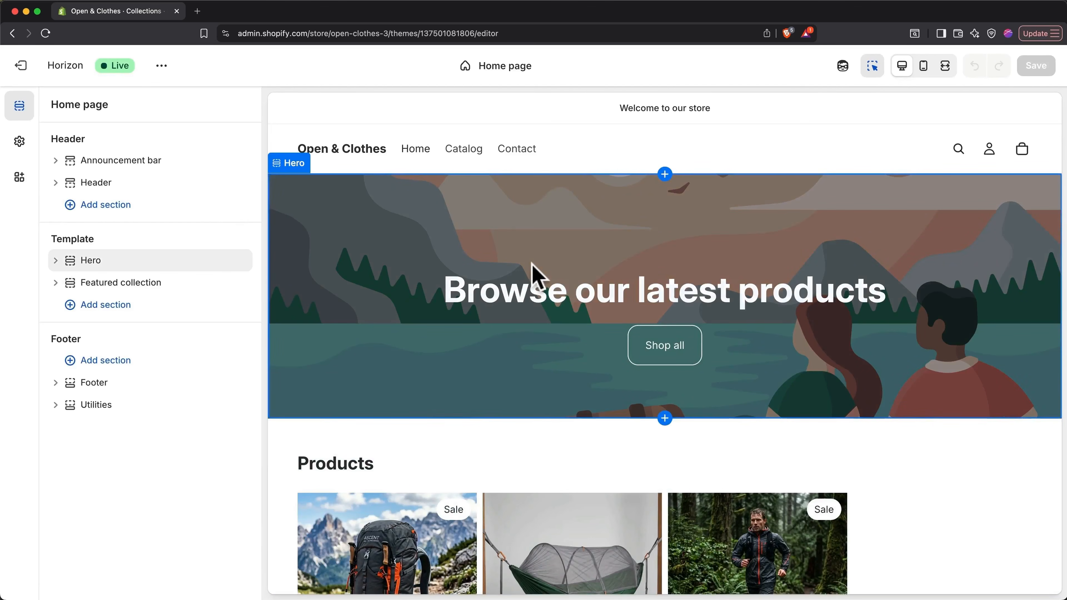
click(521, 68)
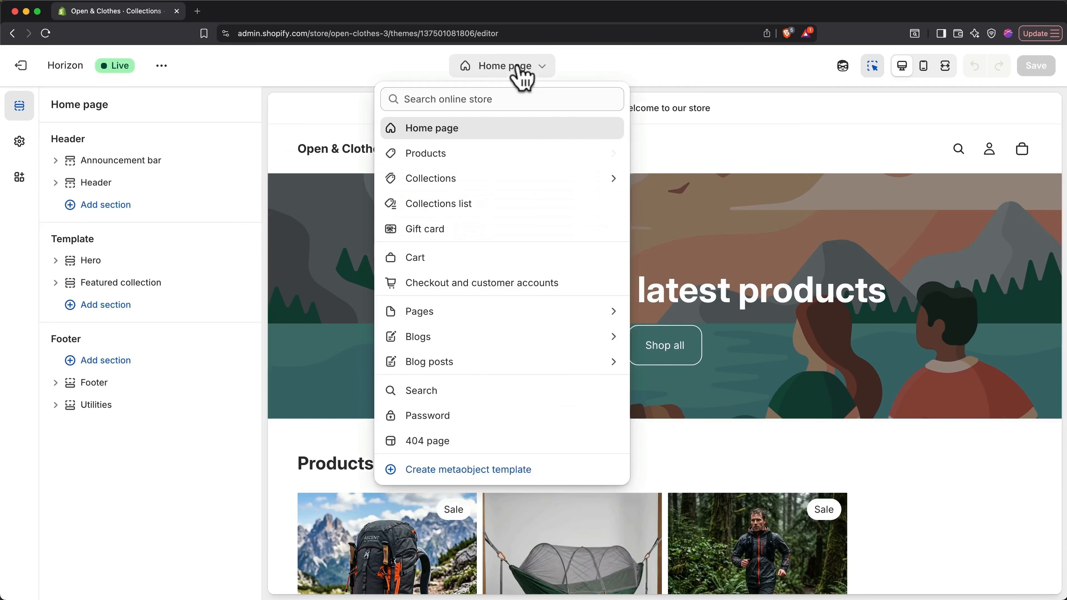
click(521, 68)
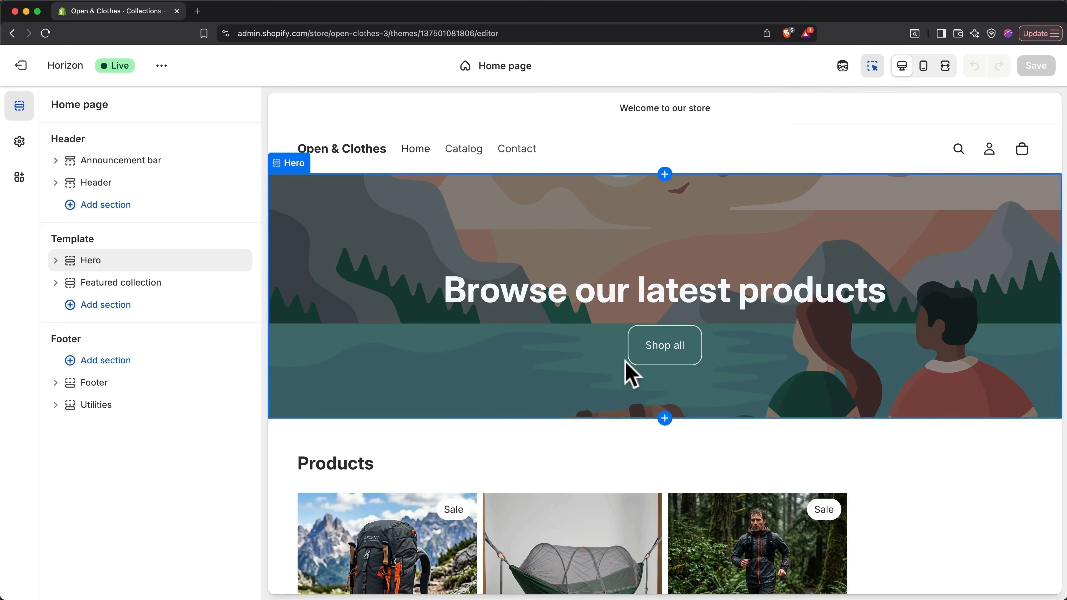
- Expand the Hero section to show its 'Browse our latest products' Heading and Shop all Button blocks
scroll(627, 370, down, 4)
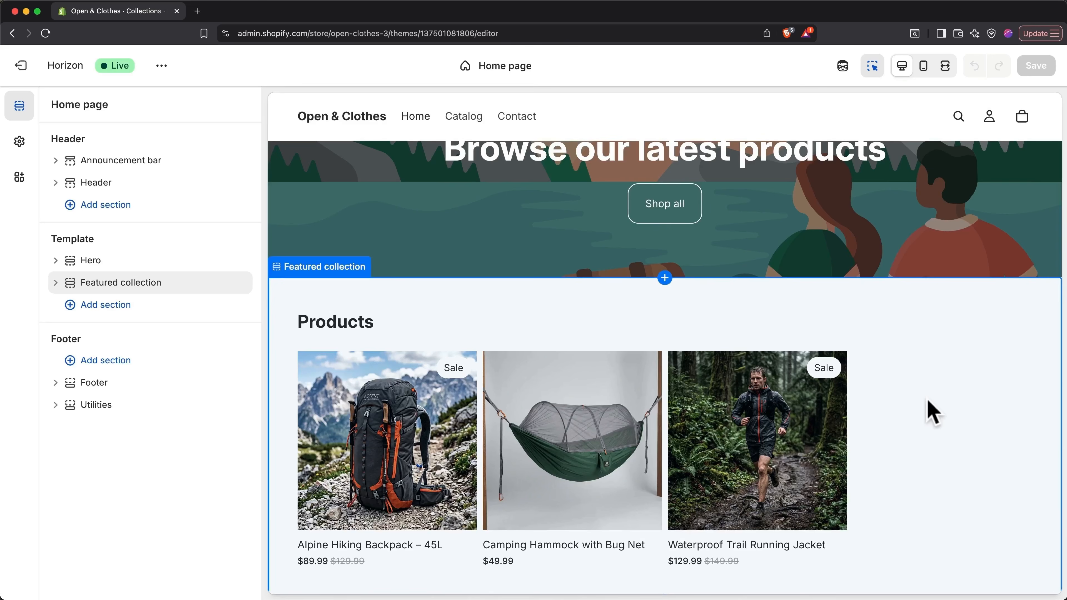
scroll(933, 414, up, 4)
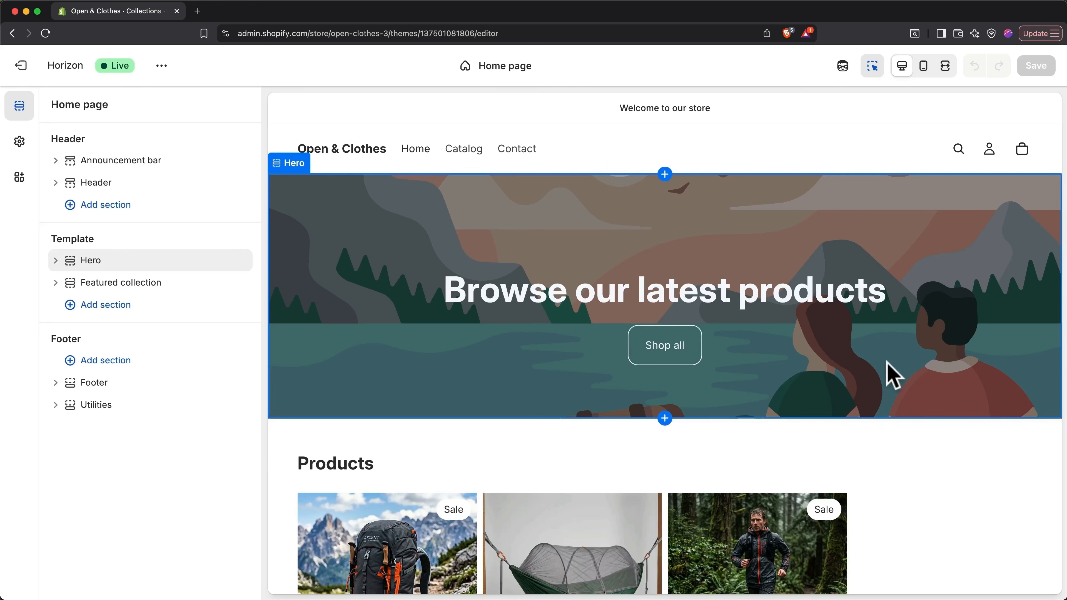
click(891, 374)
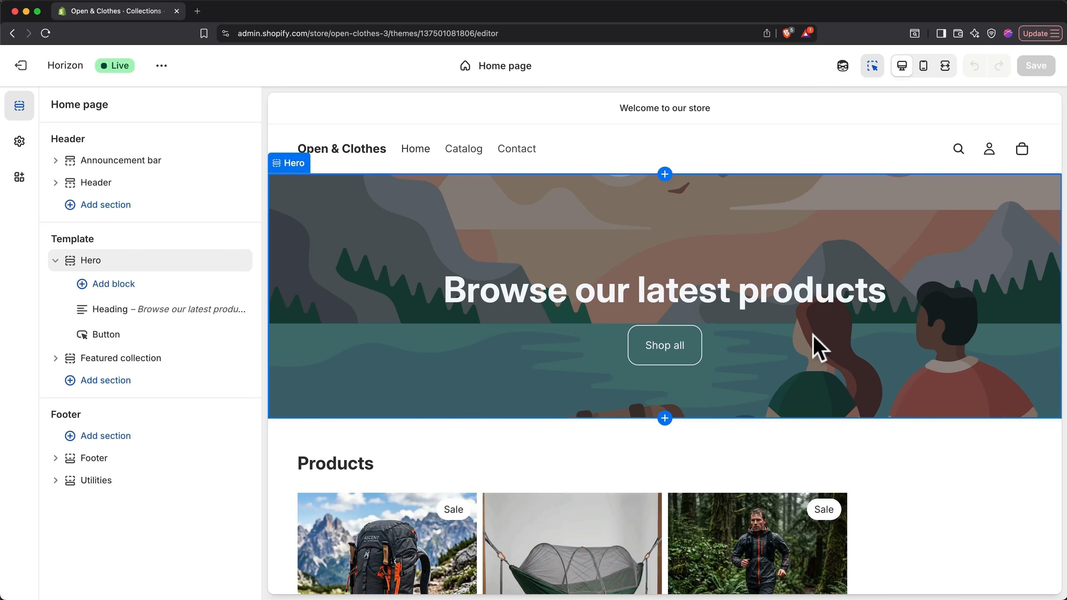
- Select the Hero heading block, then bring up Hero's settings with Media 1 and Media 2
click(751, 298)
scroll(751, 299, down, 5)
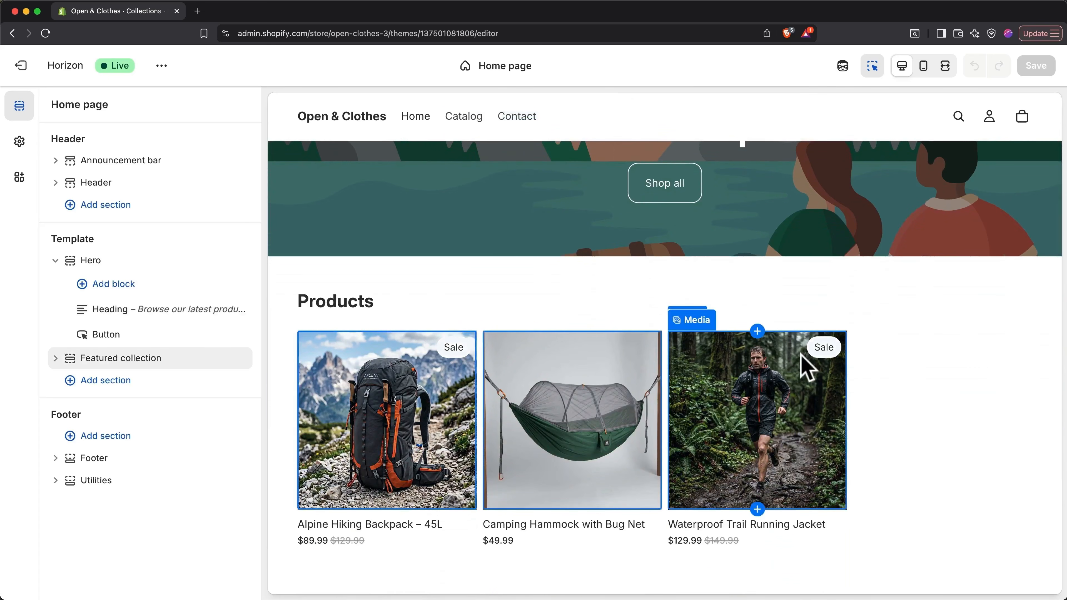
scroll(802, 356, down, 2)
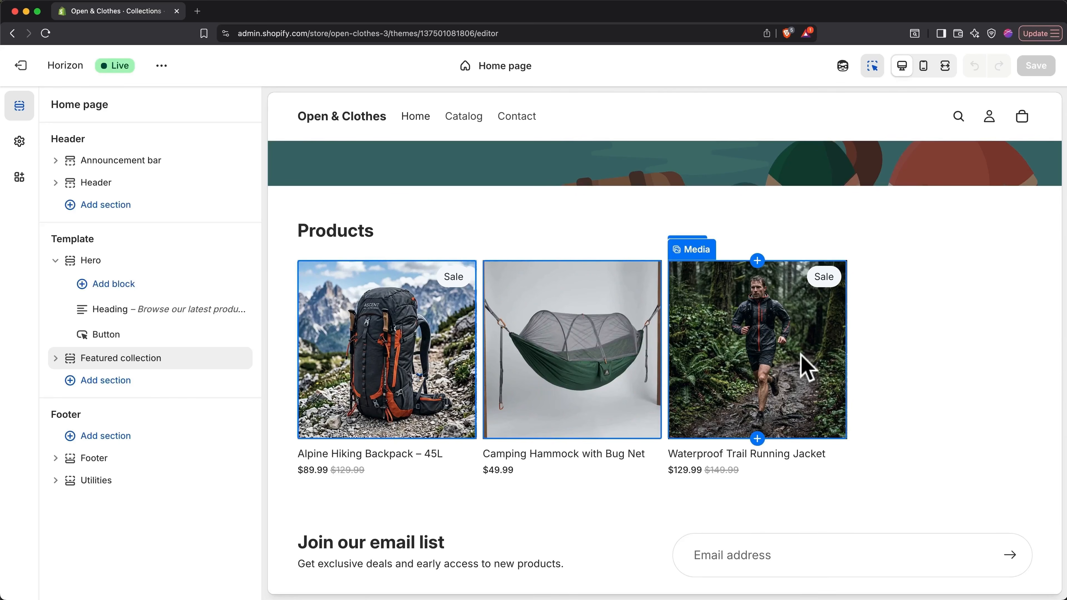
scroll(807, 368, up, 7)
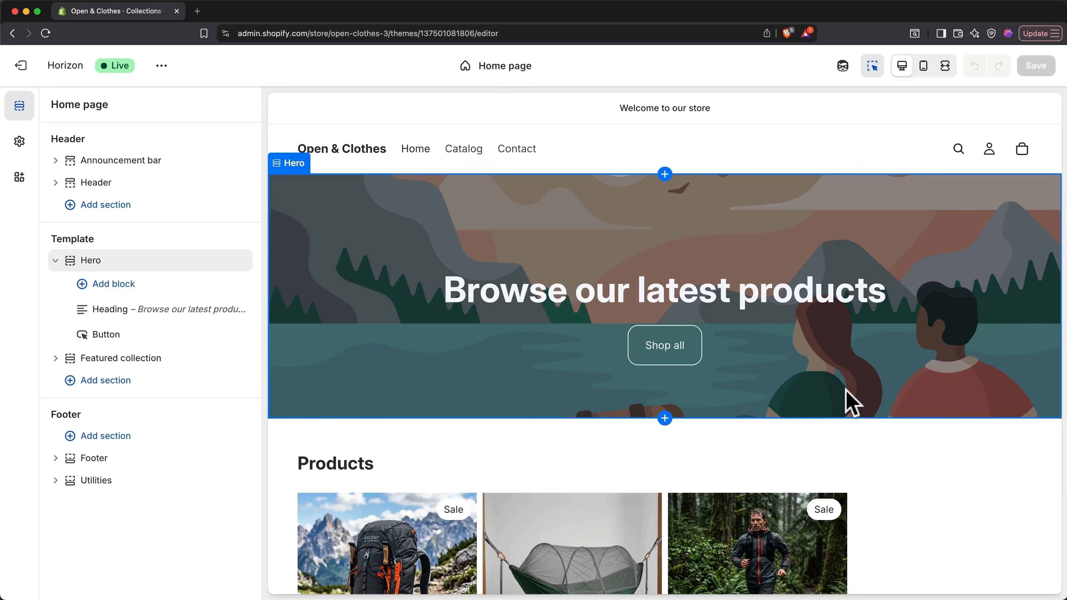
click(824, 363)
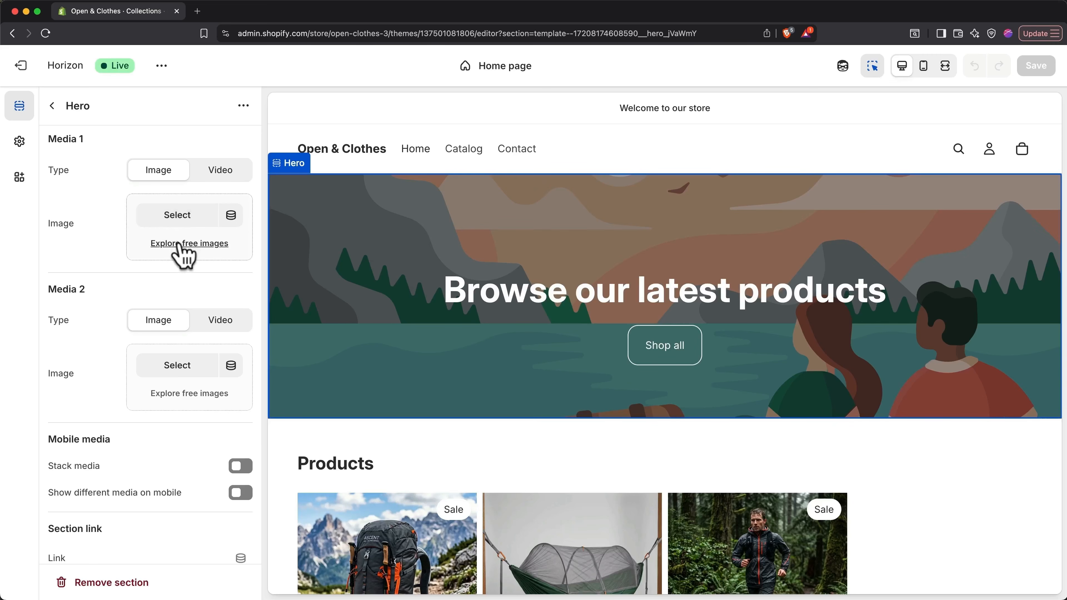
- Upload Hero.png from the Home Page folder and set it as the hero's Media 1 image
click(180, 216)
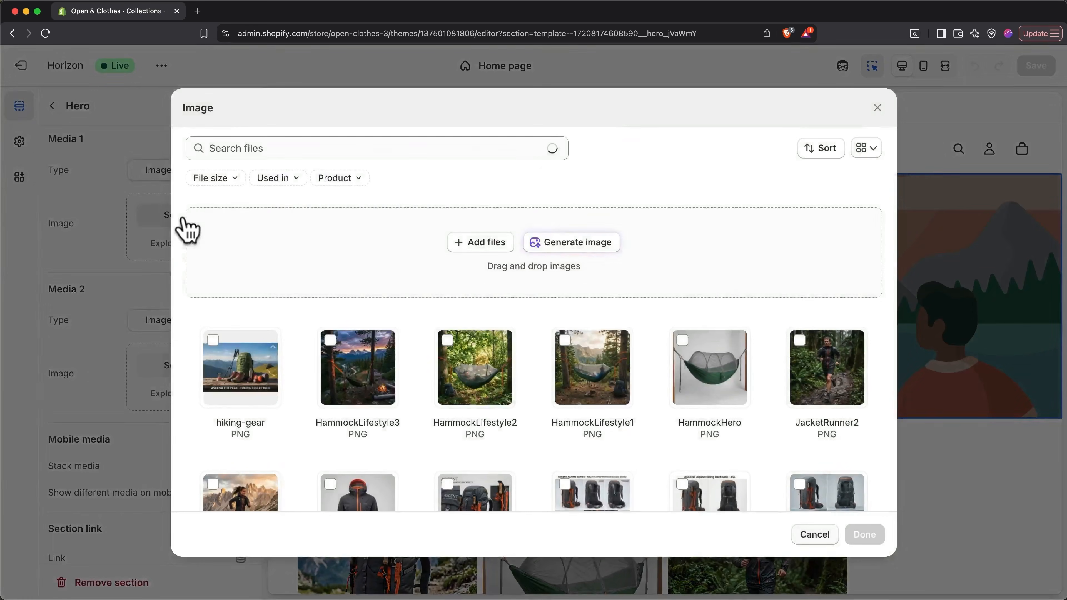
click(480, 243)
click(487, 136)
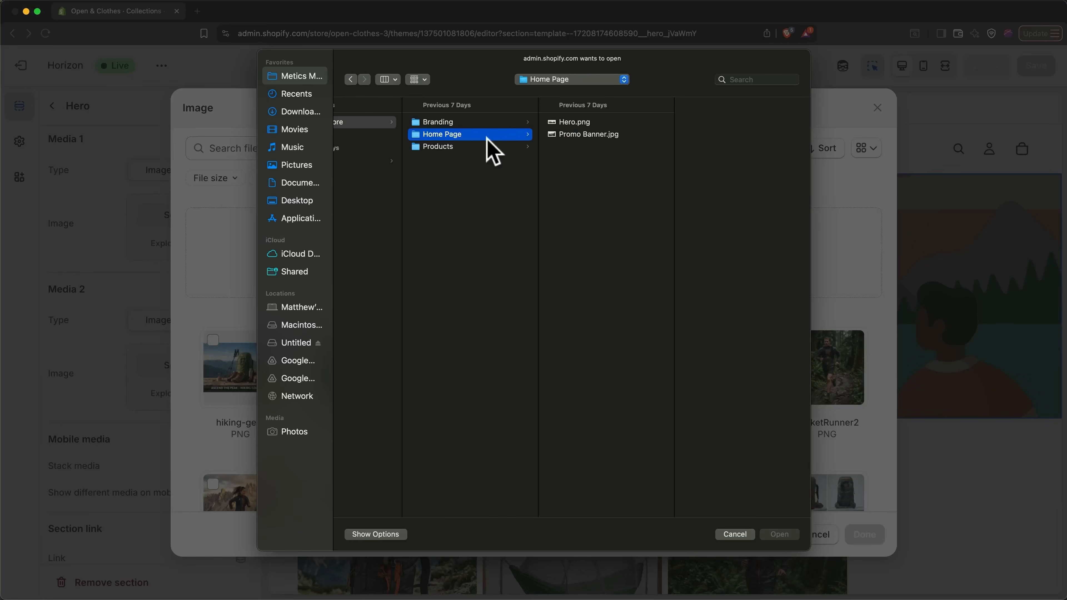
double_click(573, 123)
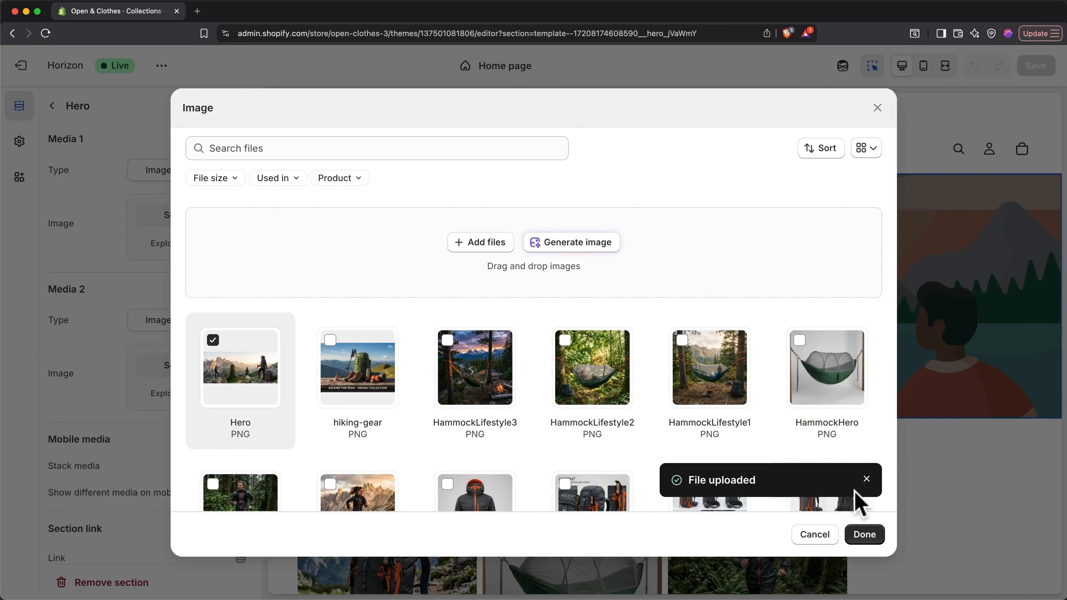
click(865, 540)
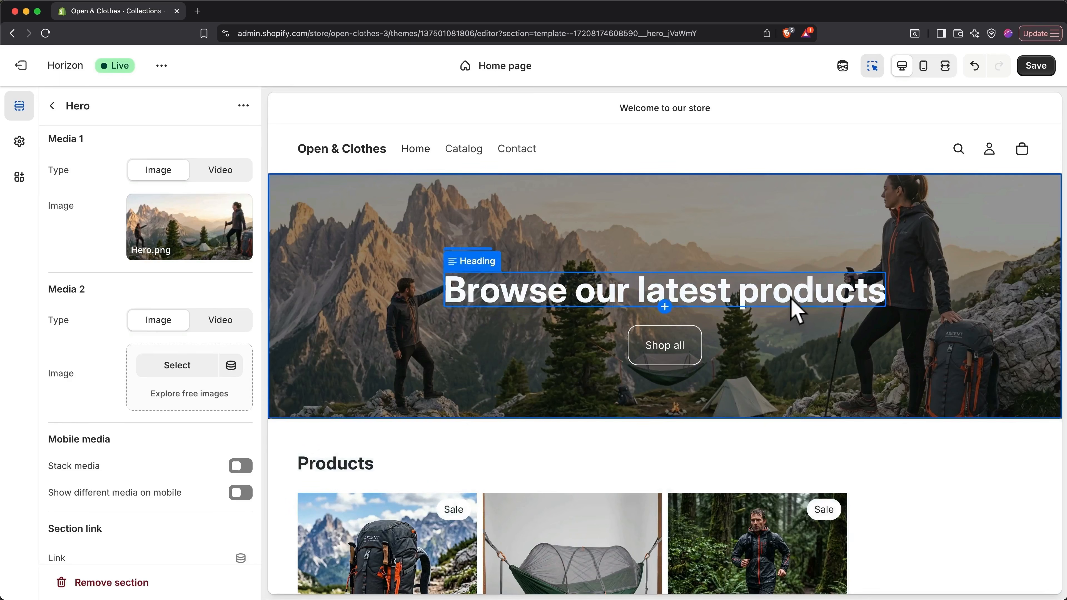
- Change the hero heading text to 'Adventure Starts Here' and apply the Heading 1 typography preset
click(792, 308)
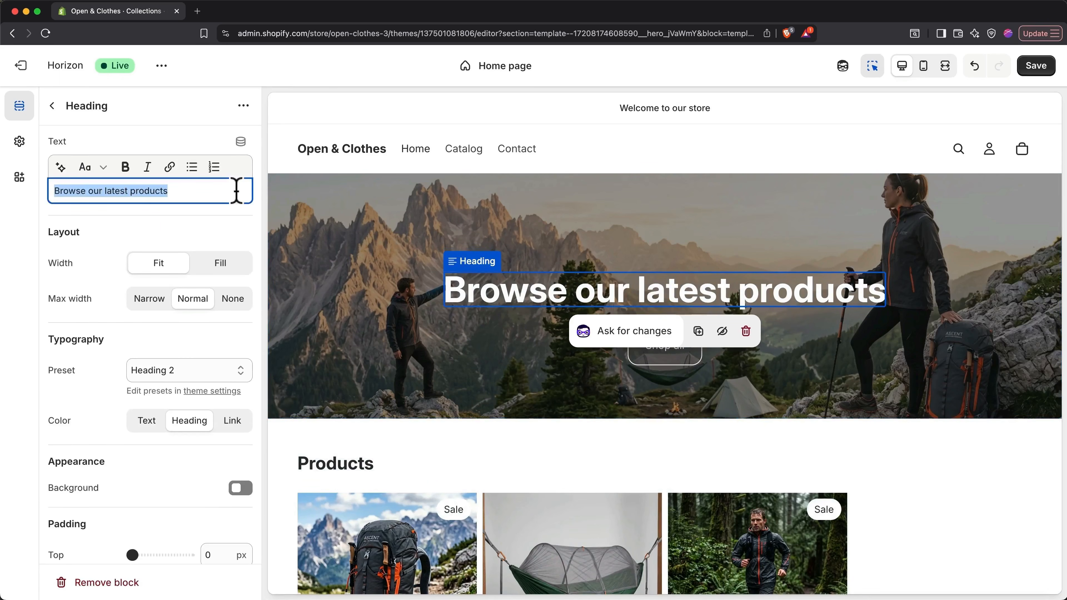
text(Ad)
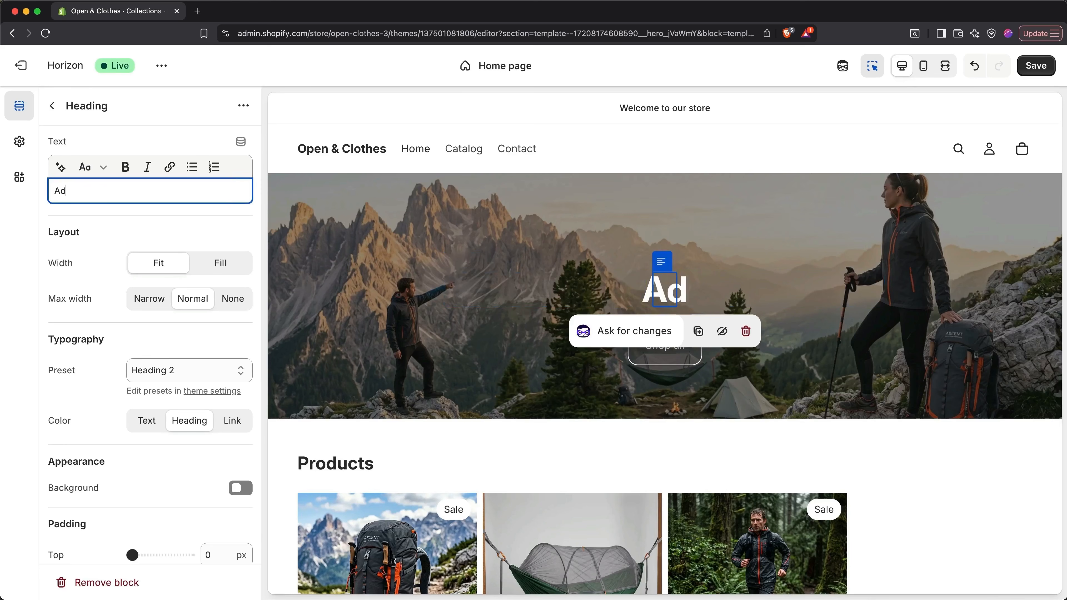
text(venture Starts Here)
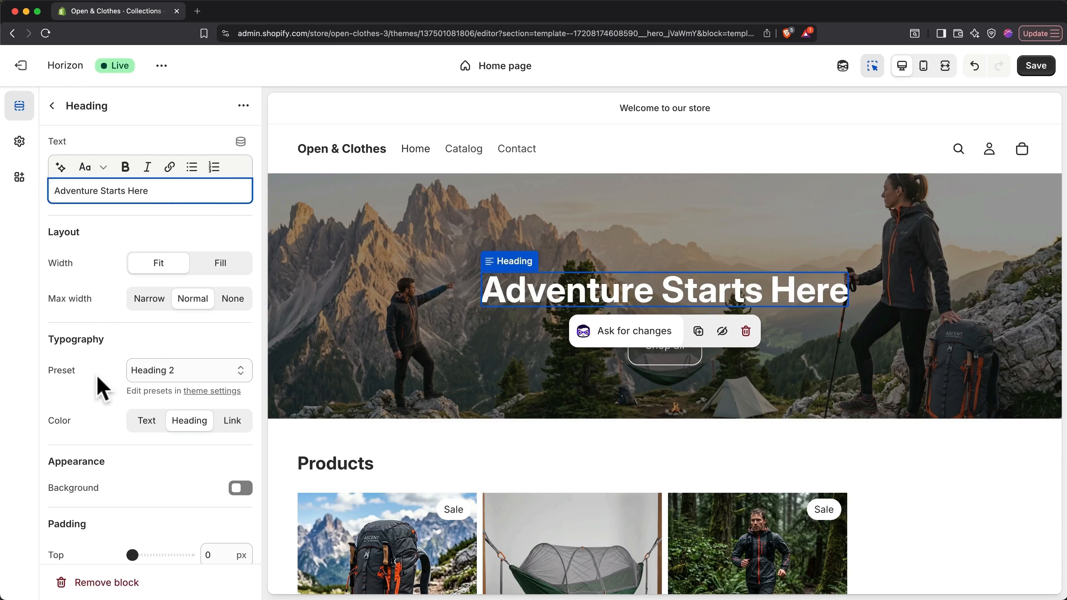
scroll(101, 387, down, 2)
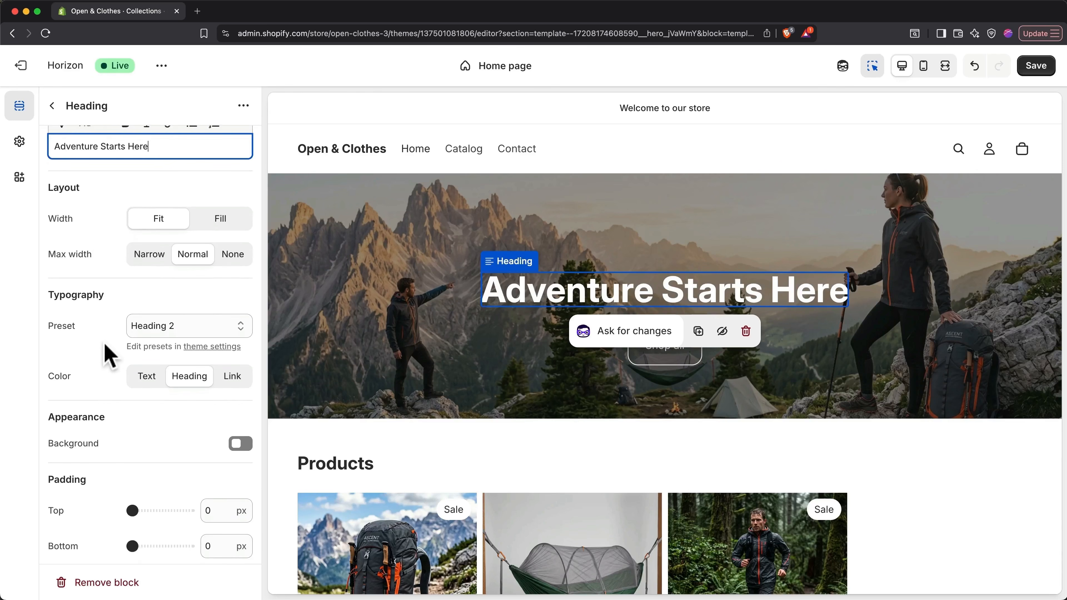
click(217, 329)
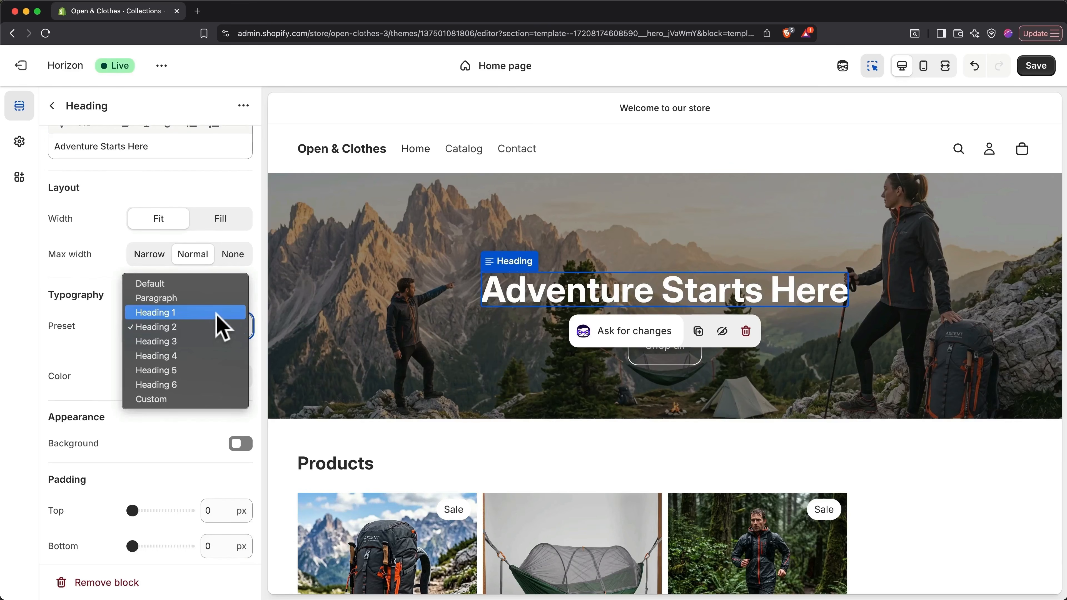
click(218, 313)
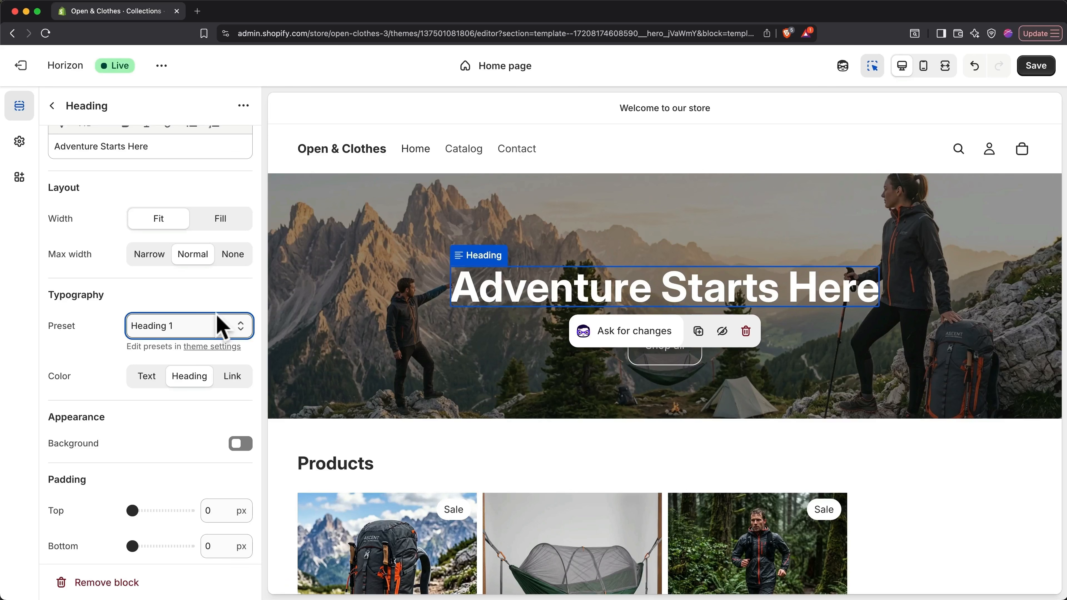
scroll(177, 305, down, 1)
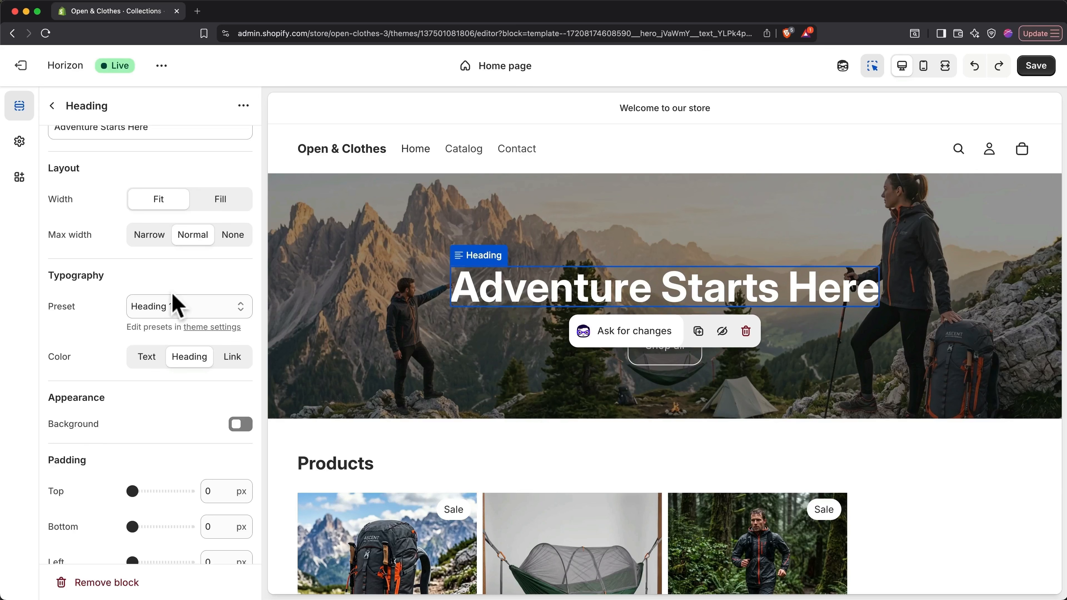
- Replace the hero button's 'Shop all' label with 'View Products'
click(650, 358)
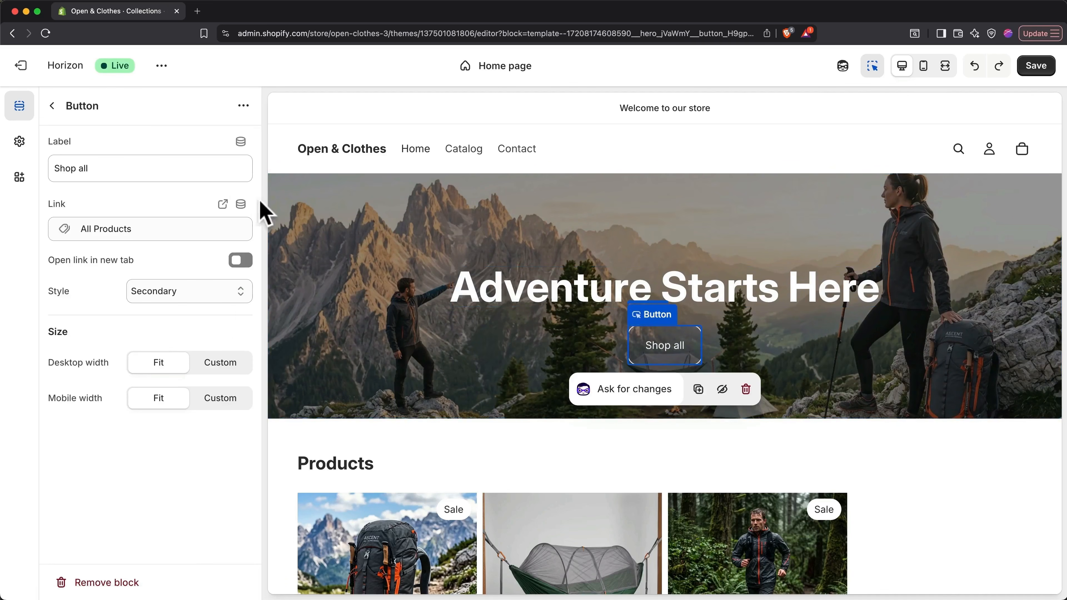
click(229, 176)
key(super+a)
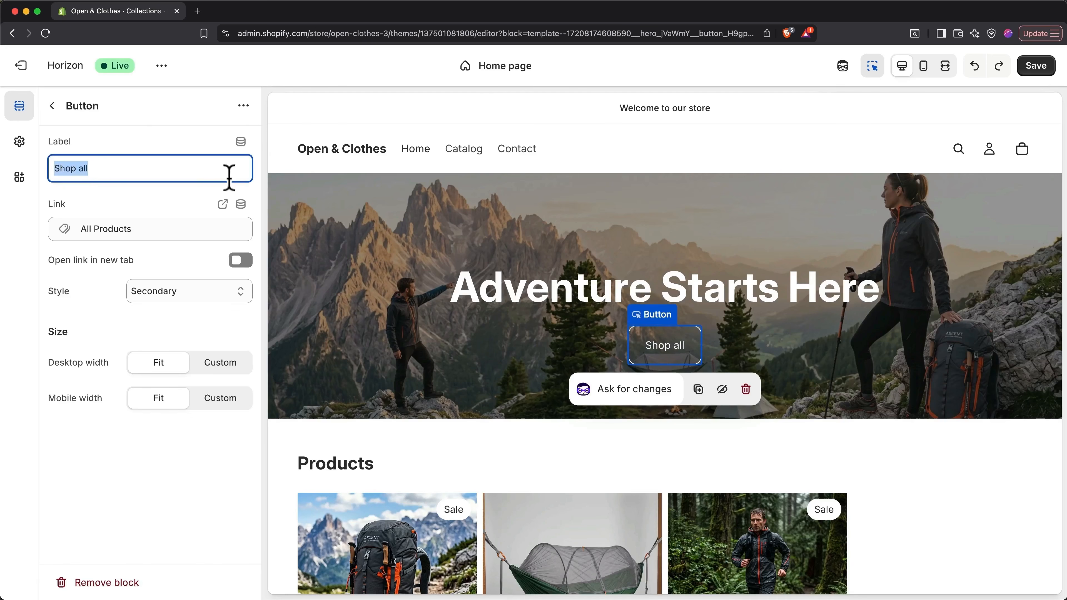
text(View Products)
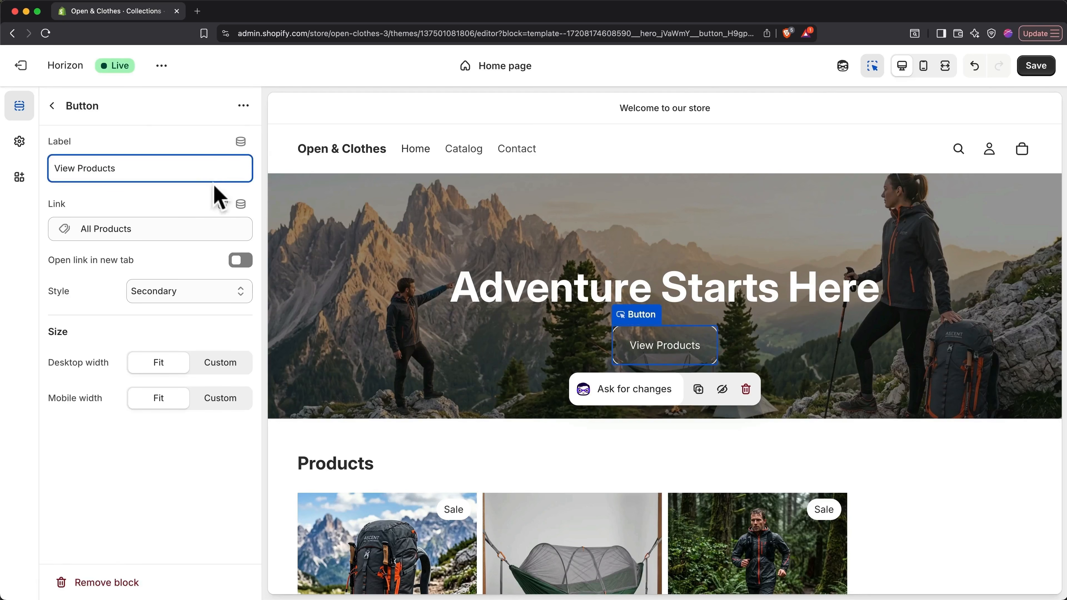
- Keep the button linked to All Products and switch its style to Primary
click(179, 226)
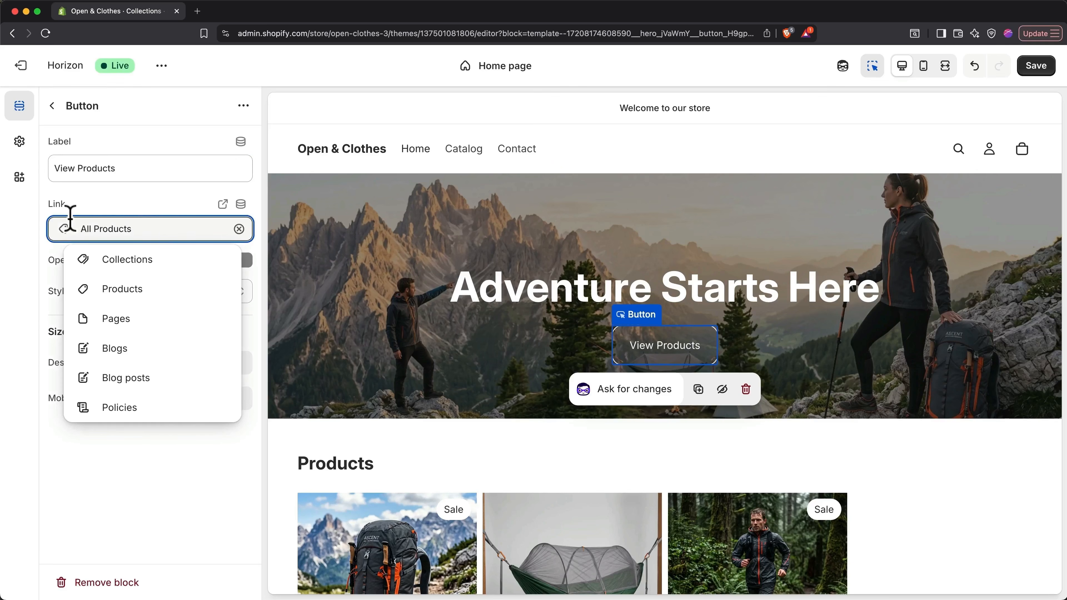
click(100, 202)
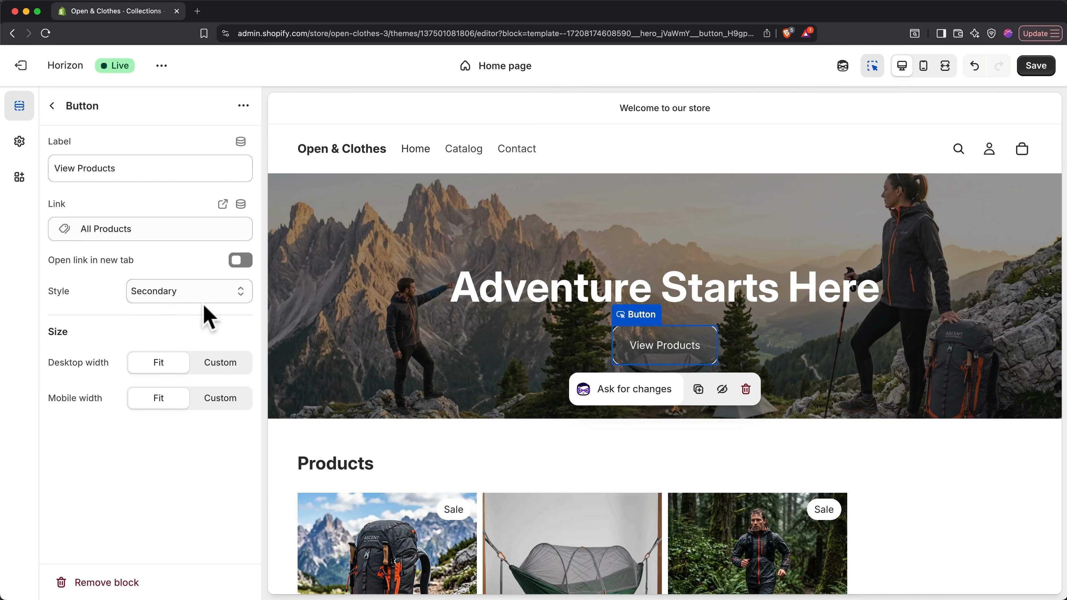
click(222, 305)
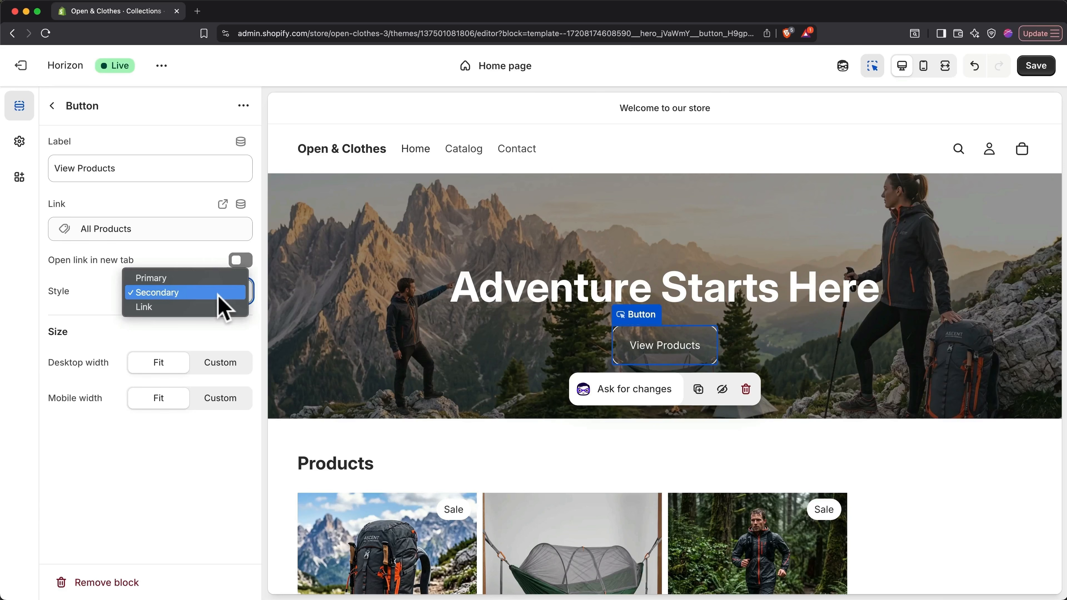
click(216, 279)
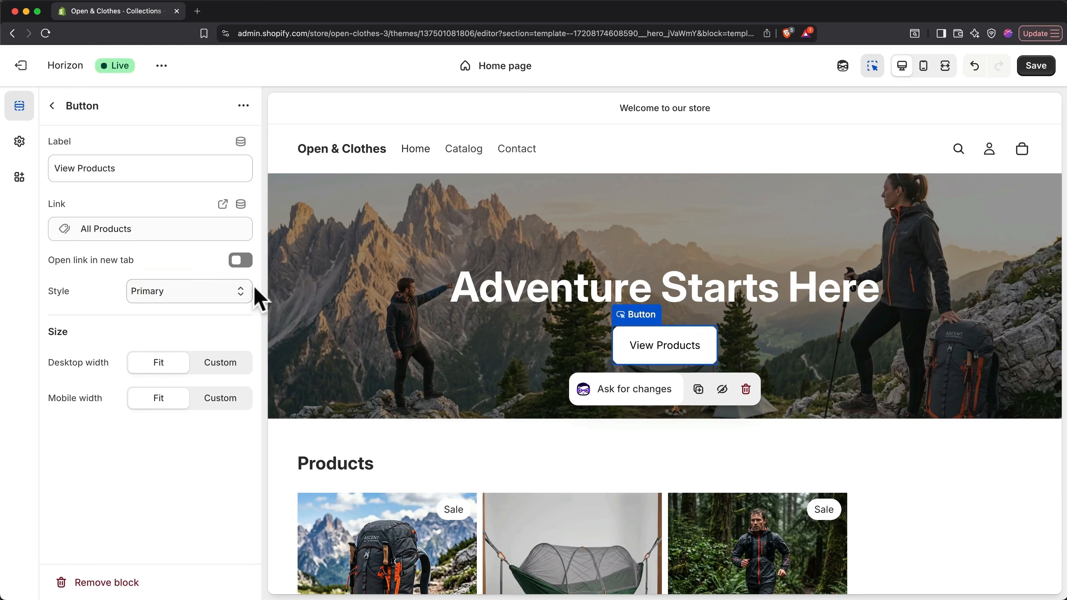
- Set the hero Layout height to Full screen and its content position to Center
click(375, 301)
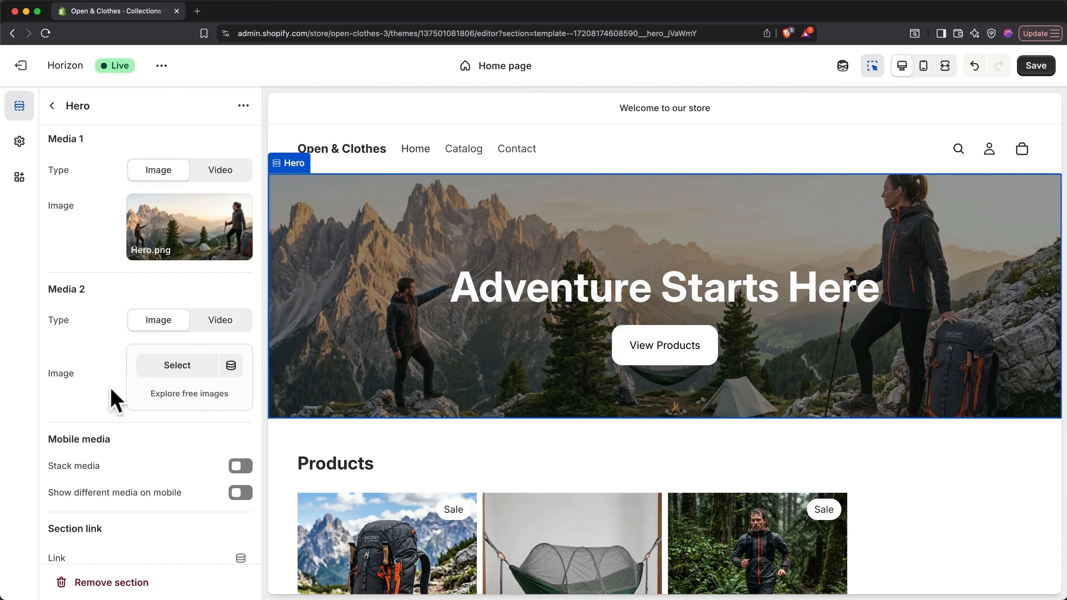
scroll(111, 402, down, 10)
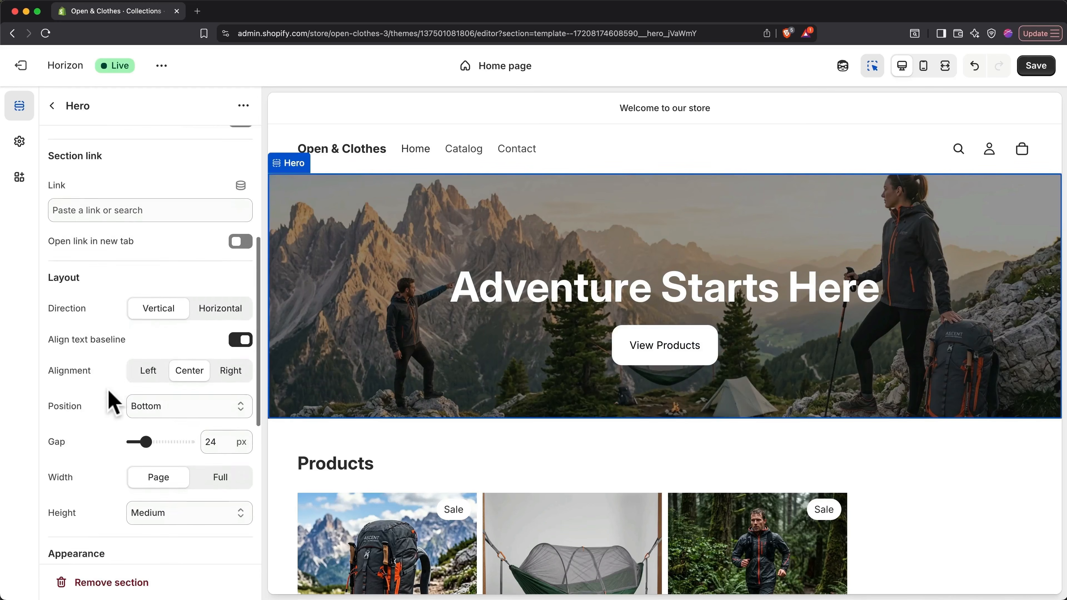
scroll(112, 401, down, 2)
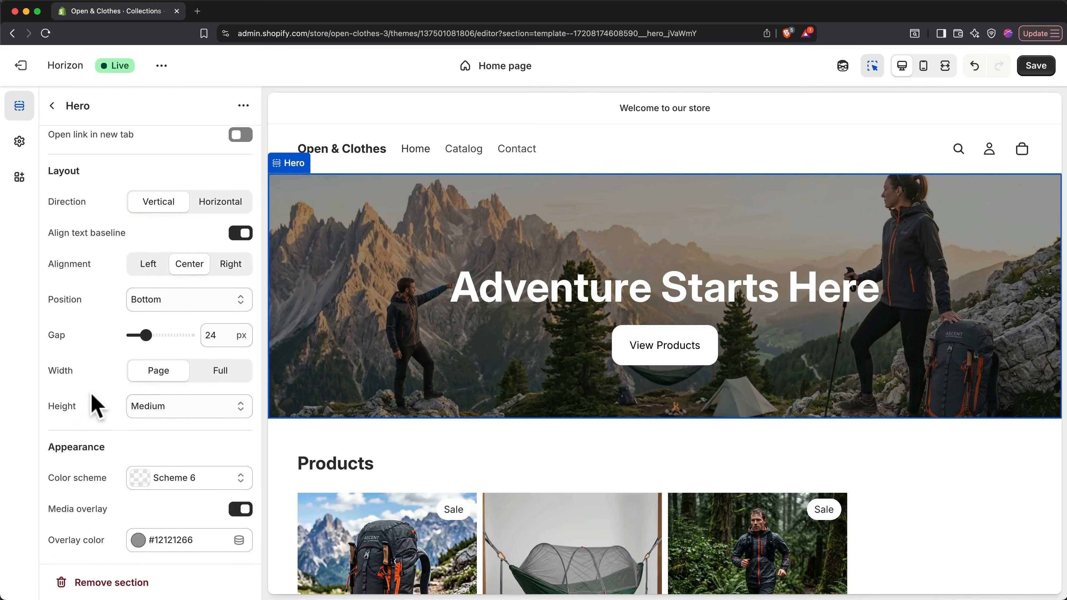
click(220, 406)
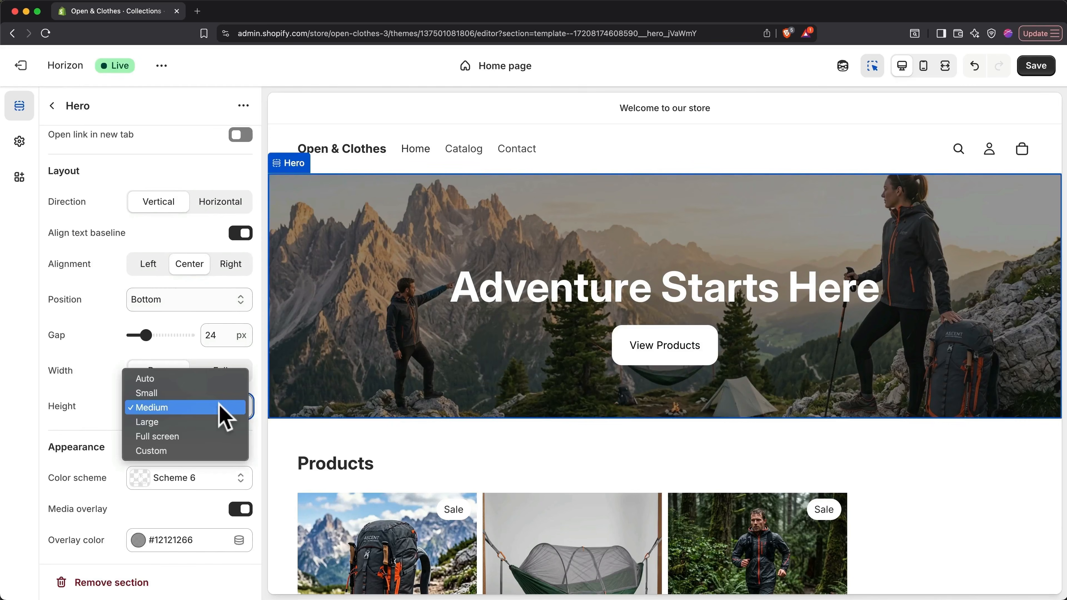
click(198, 437)
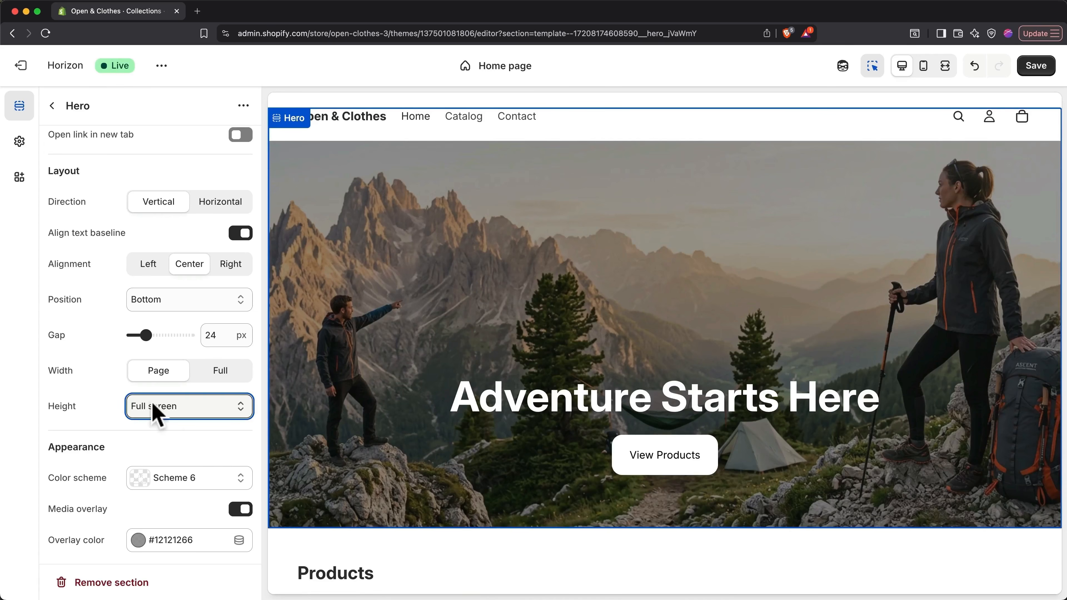
click(163, 303)
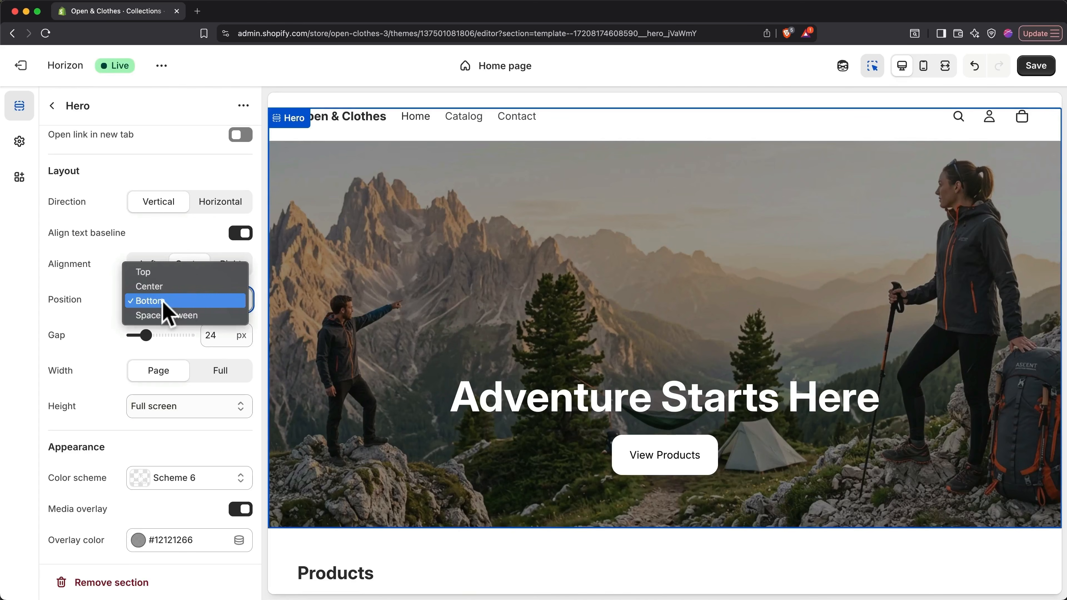
click(183, 288)
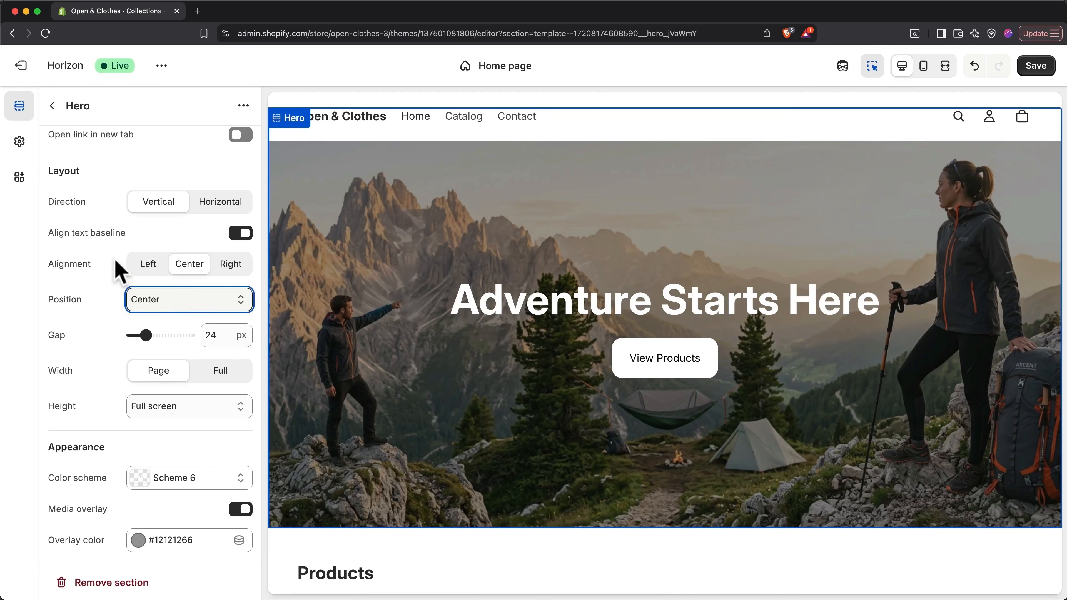
click(143, 265)
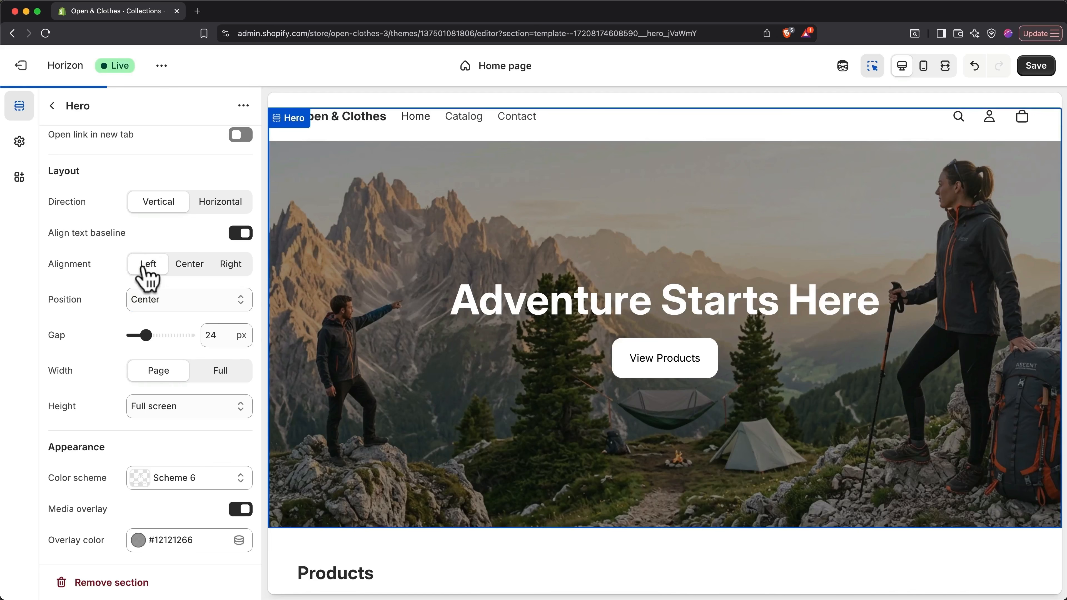
click(185, 269)
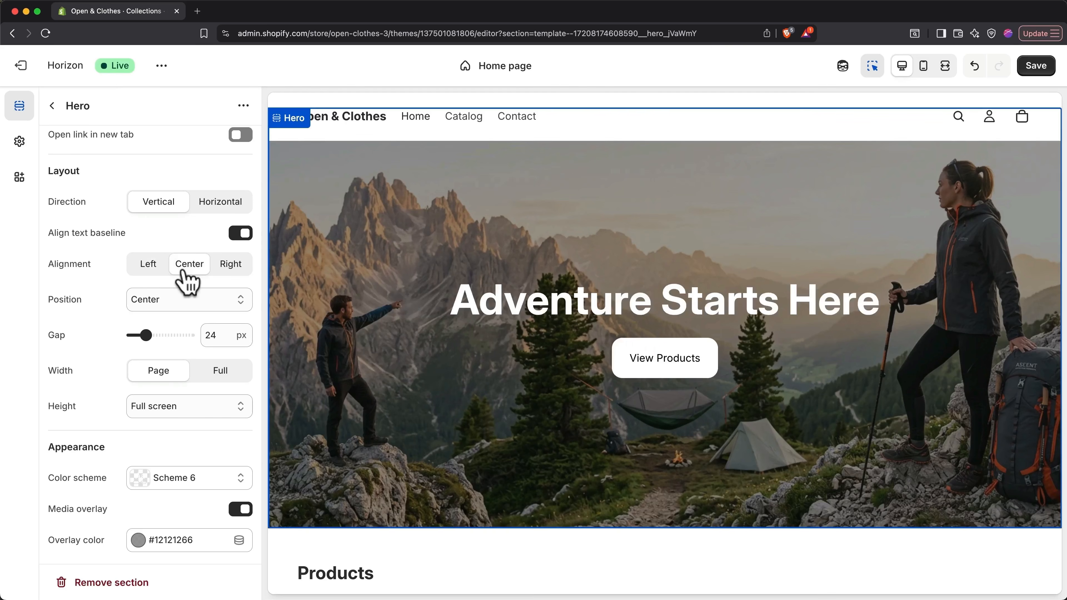
click(231, 270)
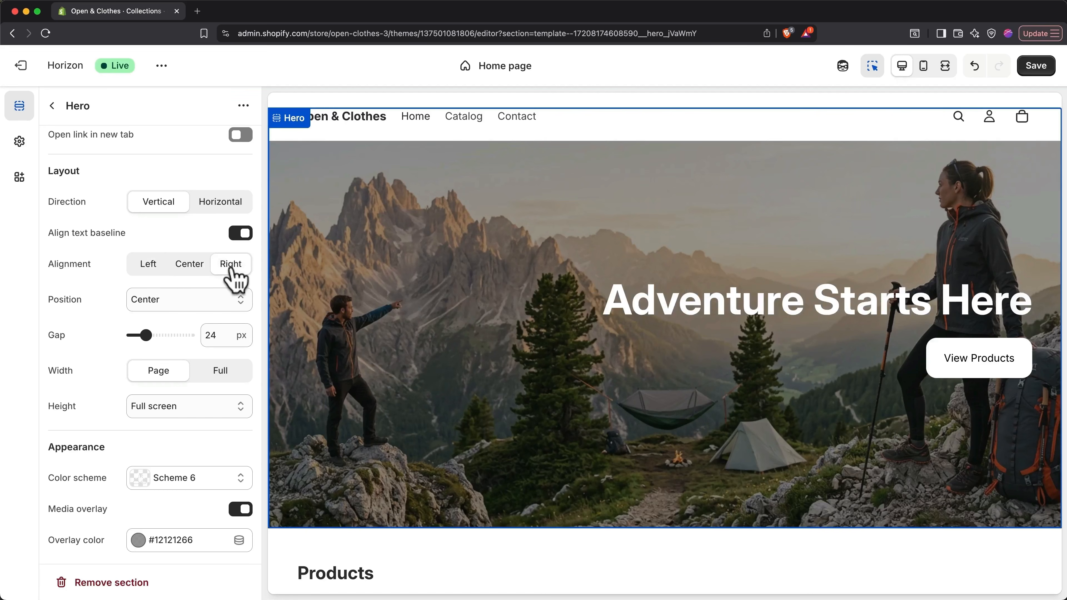
click(196, 271)
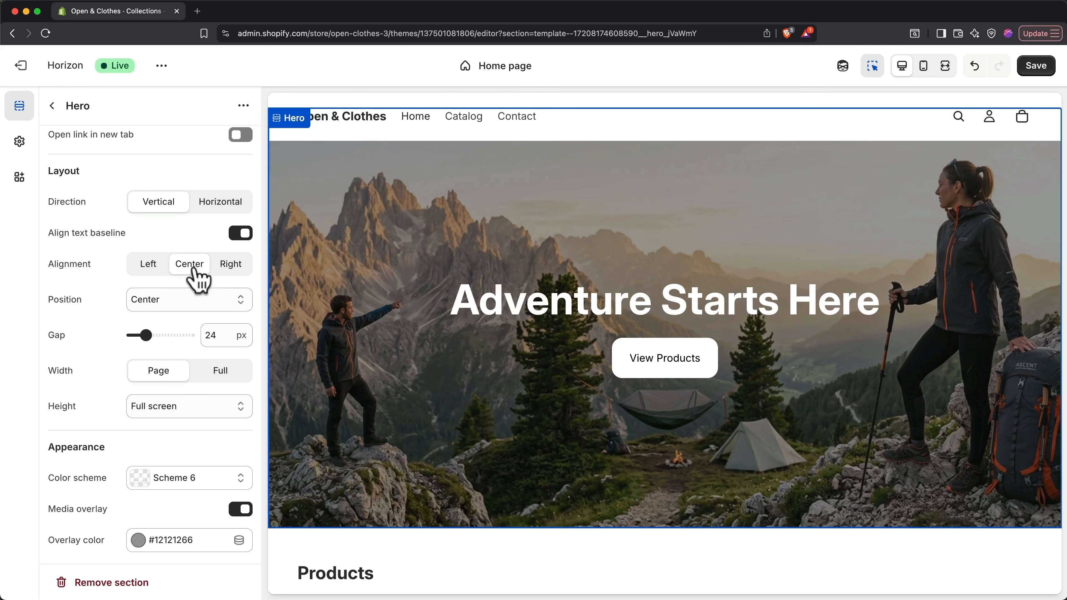
- Turn on the hero's Blurred reflection and set Reflection opacity to 30%
scroll(99, 349, down, 10)
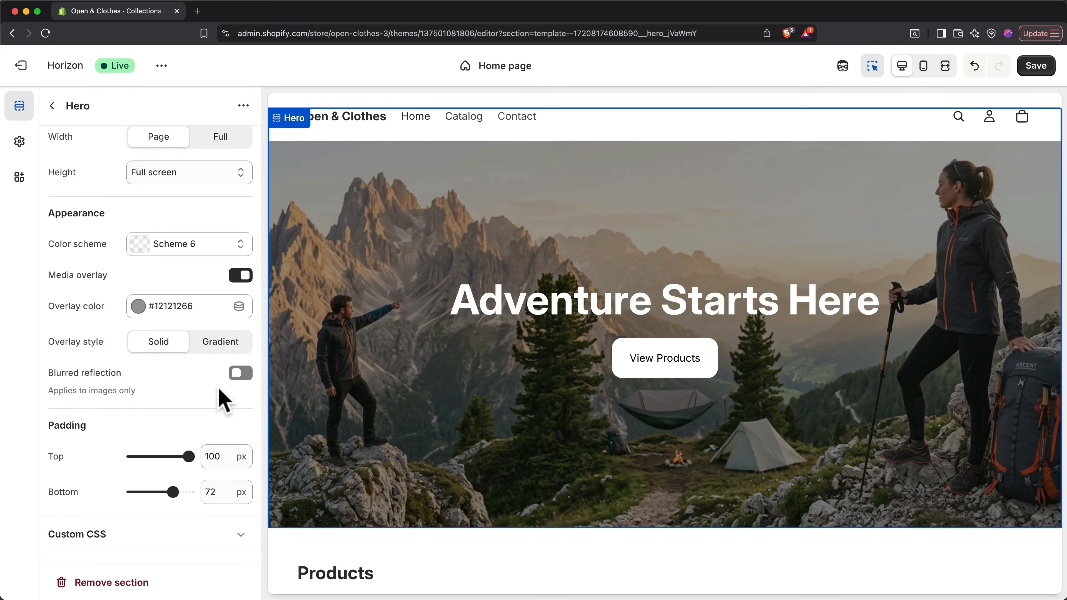
click(238, 375)
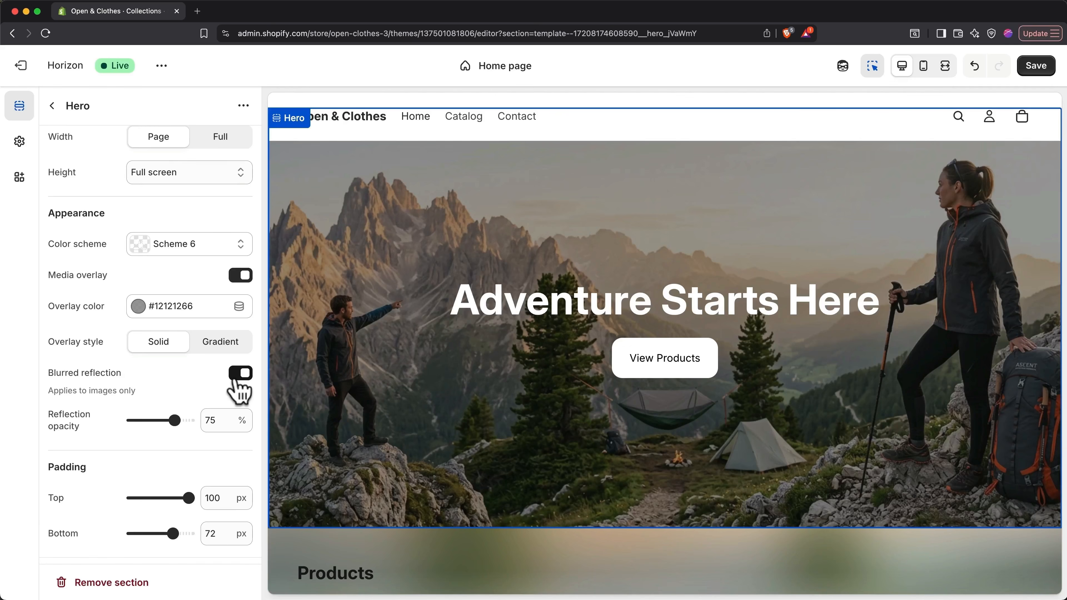
scroll(294, 401, down, 5)
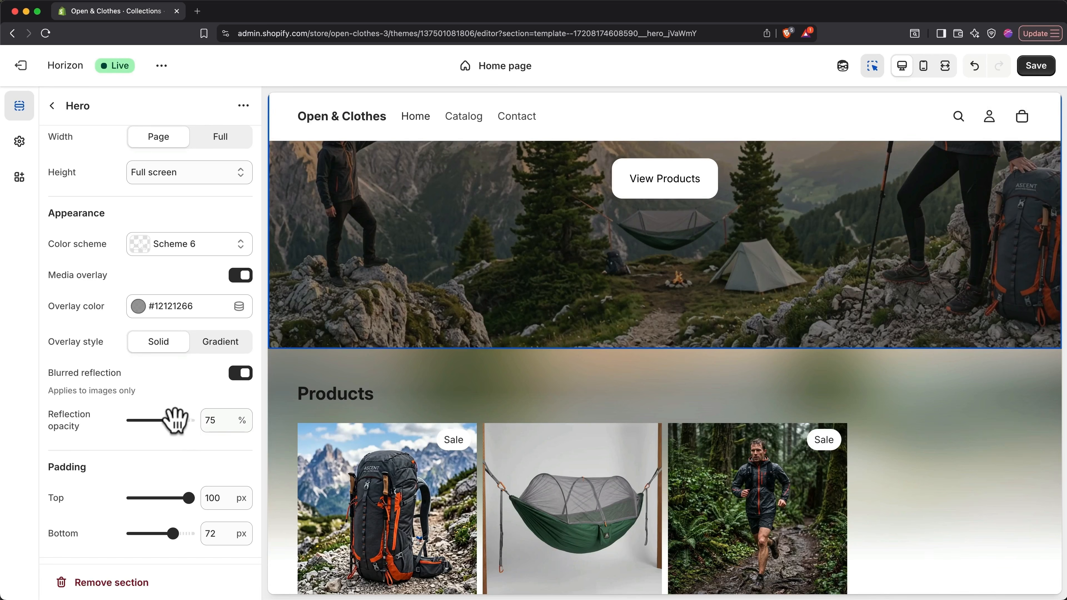
drag(176, 421, 147, 420)
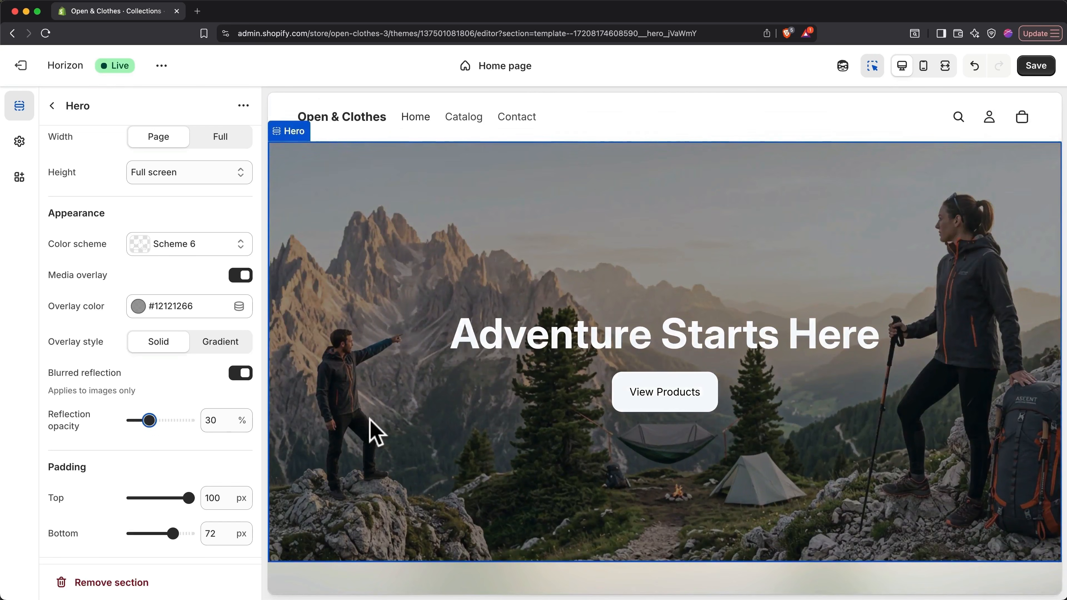
scroll(374, 432, down, 5)
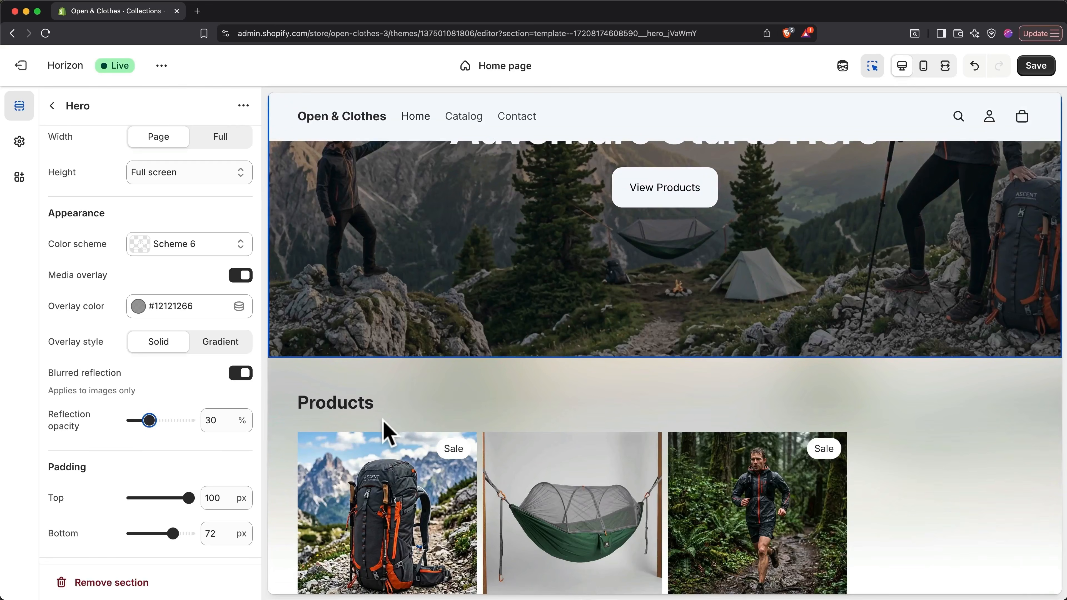
scroll(386, 433, down, 5)
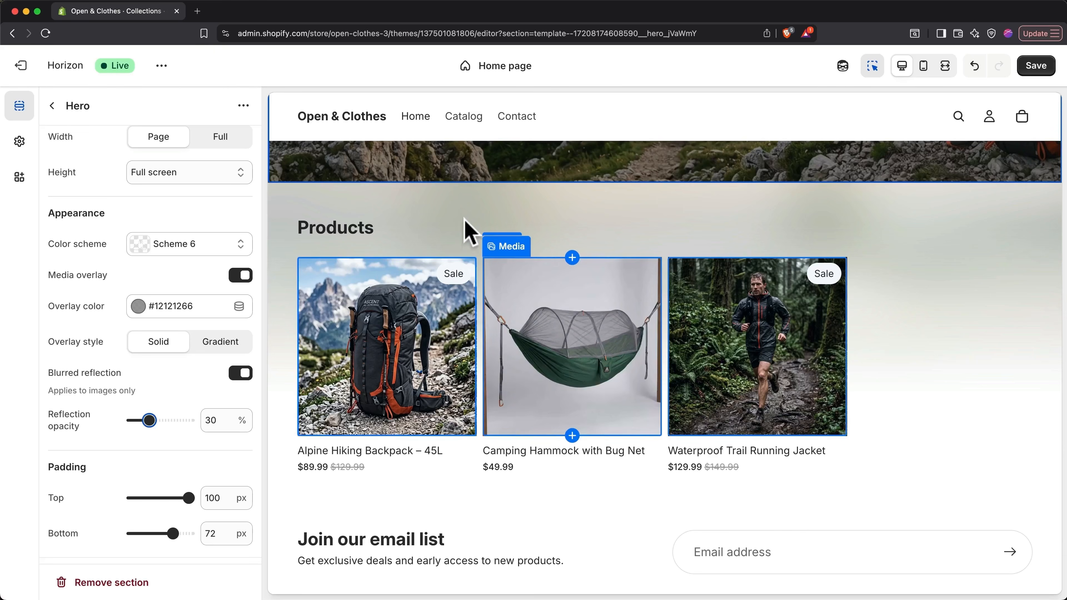
- Replace the Featured collection section's collection with Hiking Gear
click(475, 217)
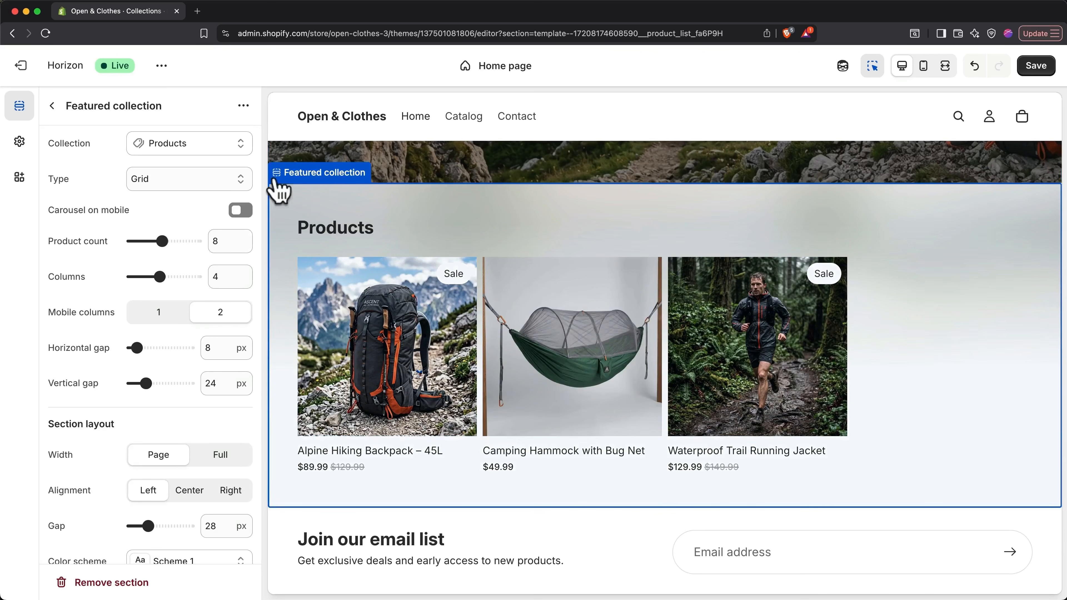
click(188, 149)
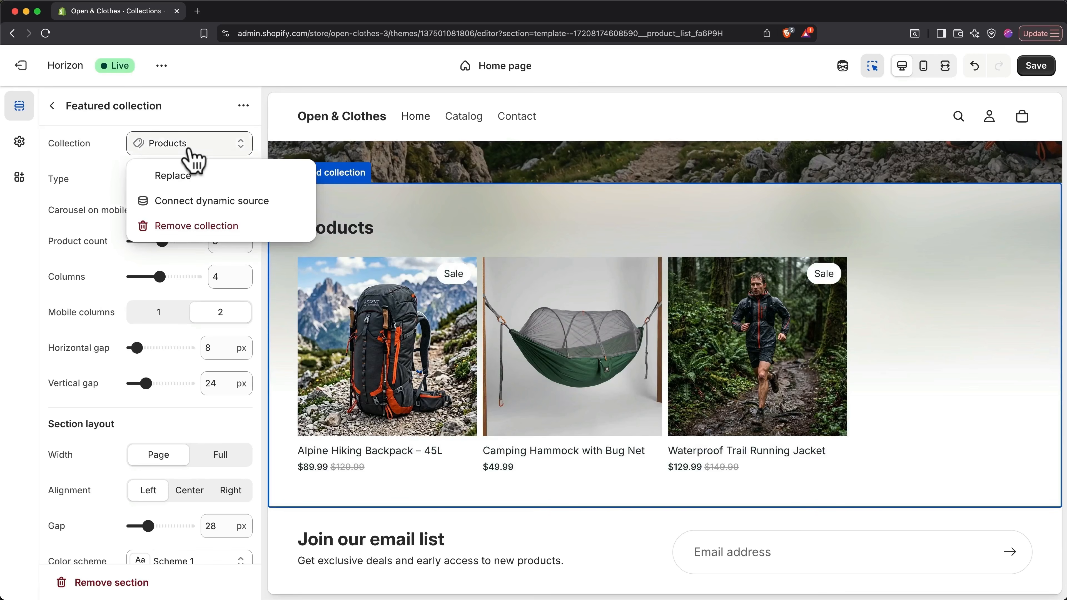
click(201, 179)
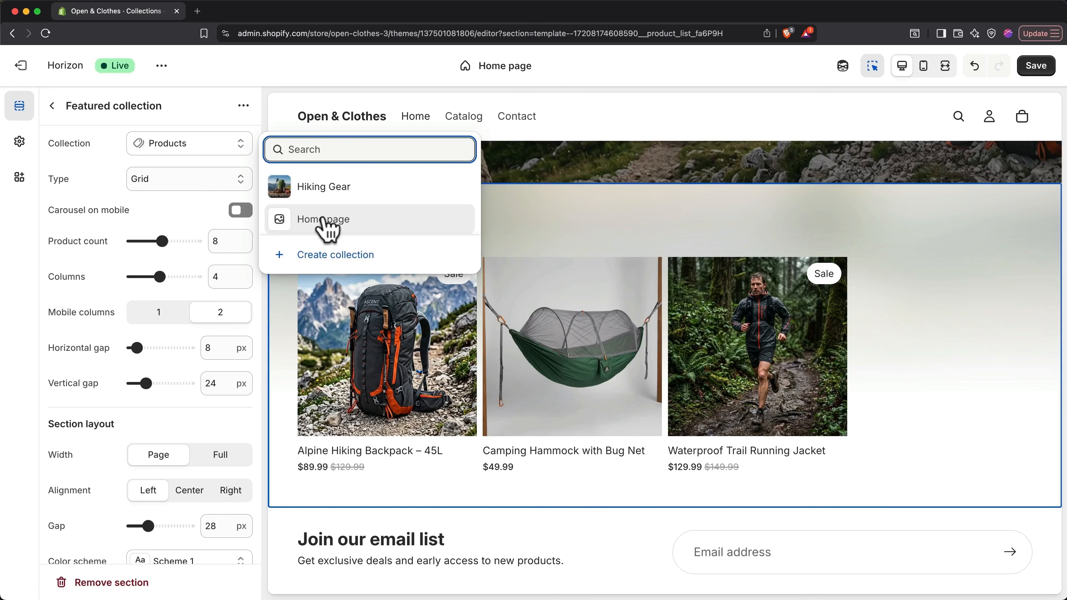
click(328, 194)
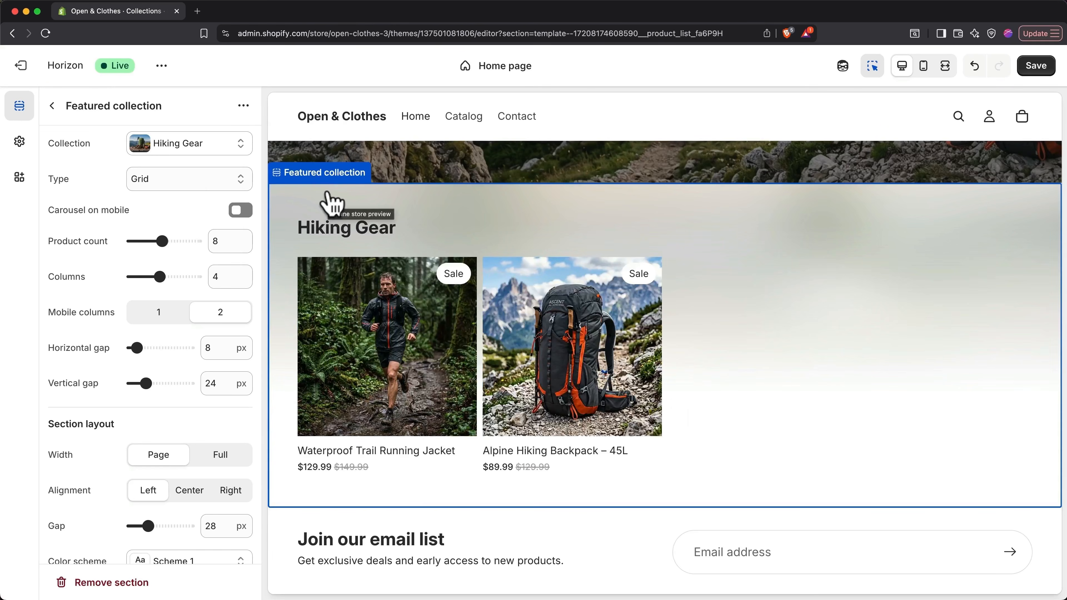
click(228, 179)
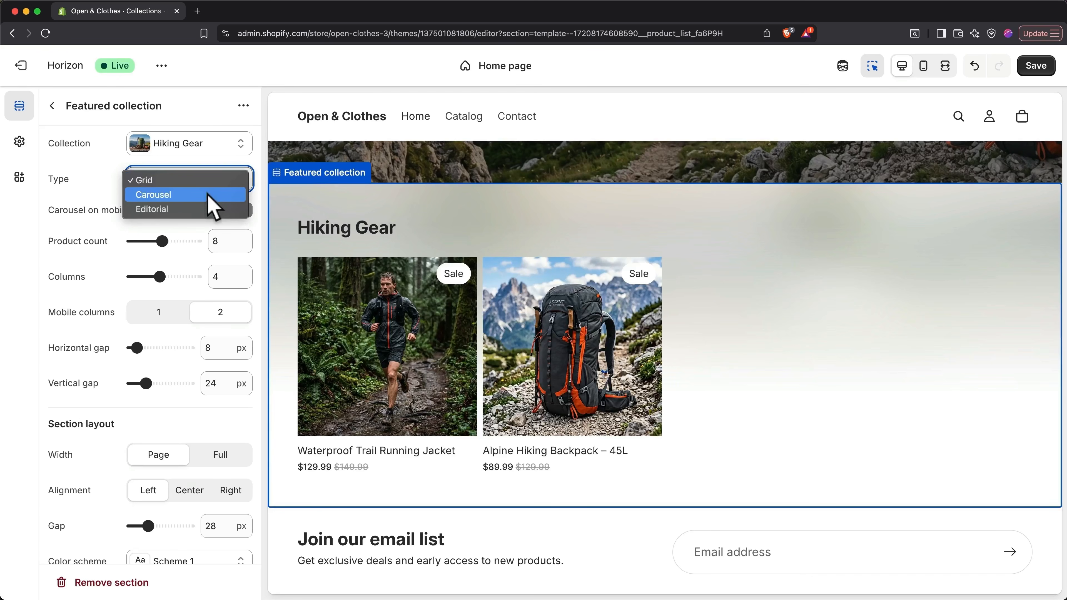
- Set the Hiking Gear featured collection's layout Type to Editorial
key(Escape)
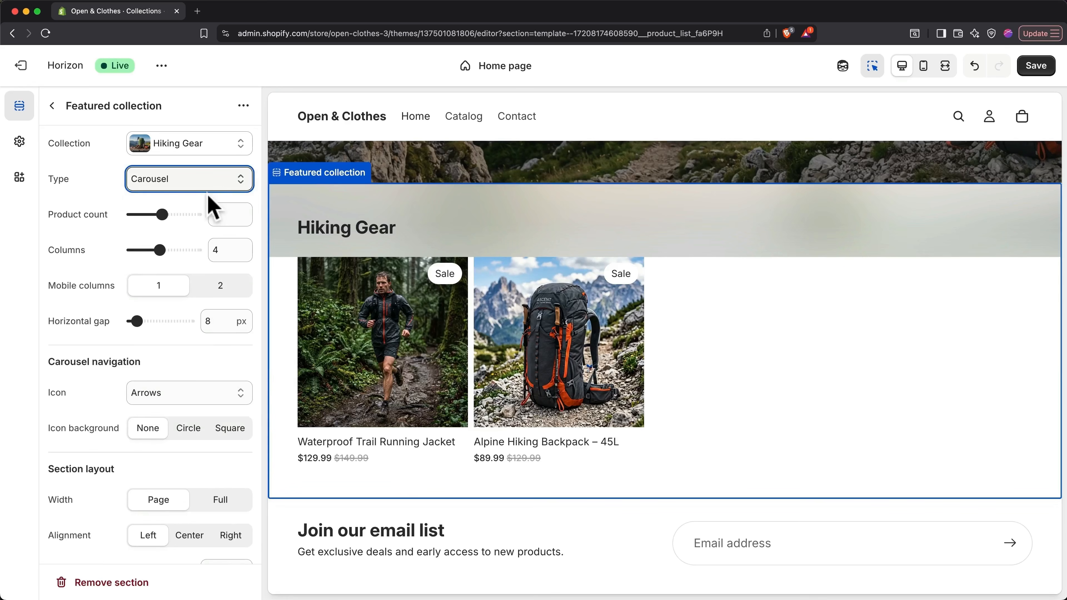
click(207, 186)
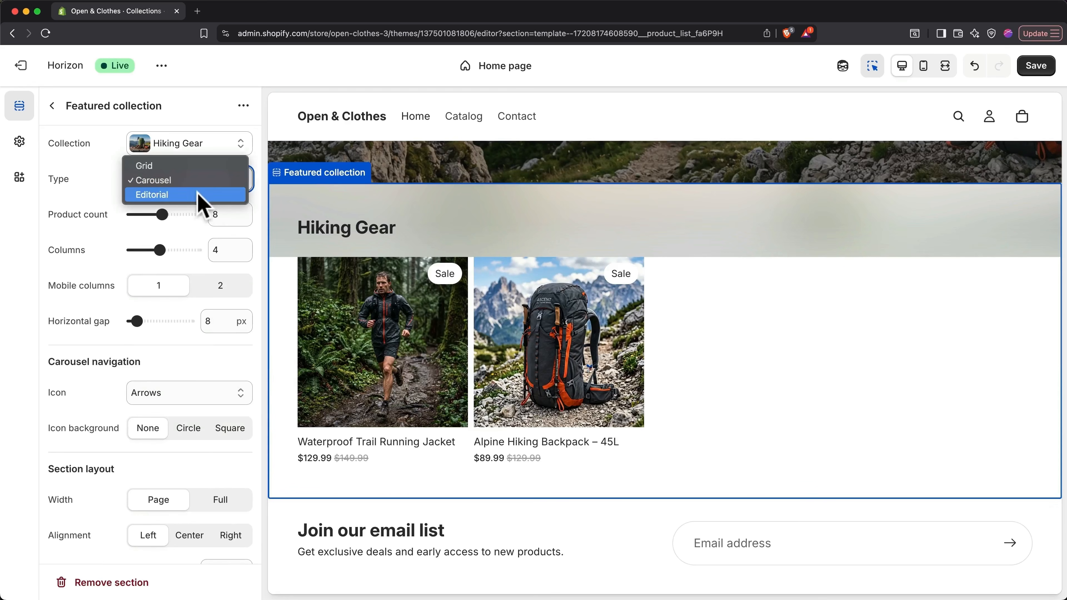
click(203, 200)
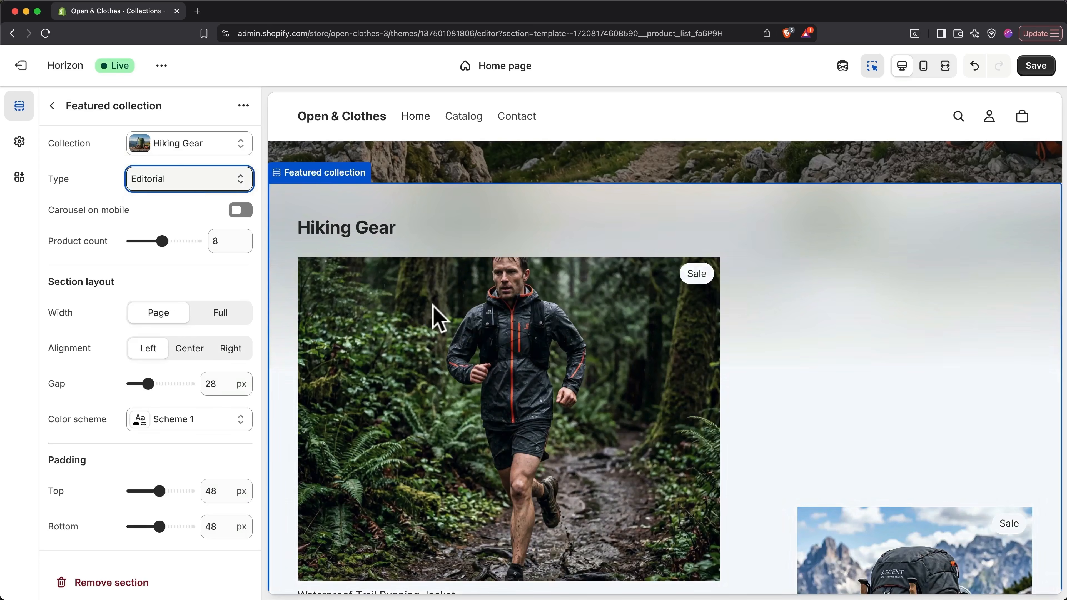
scroll(432, 306, down, 5)
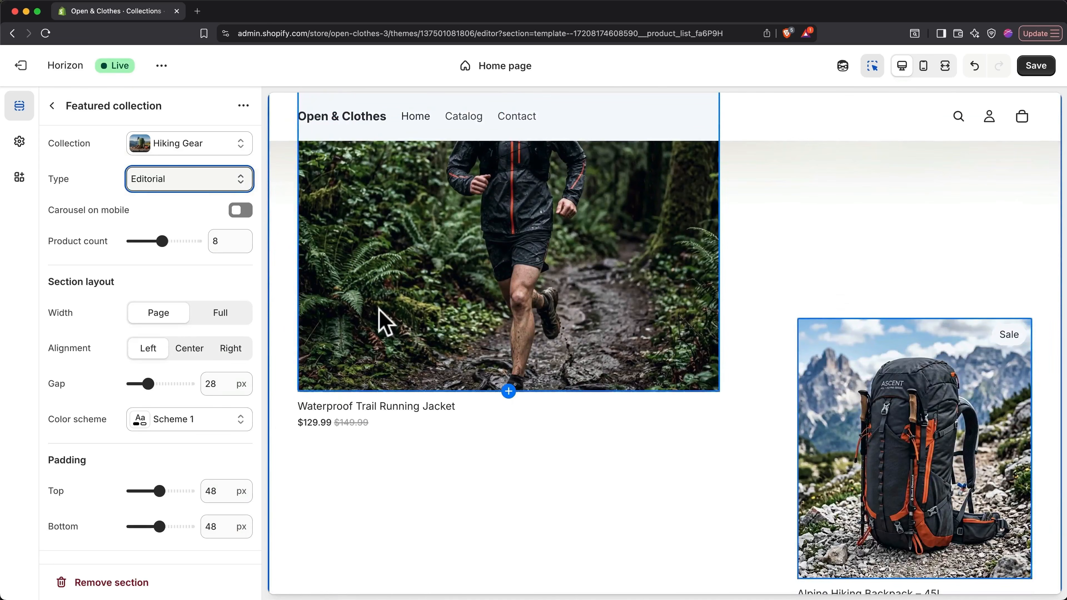
click(167, 240)
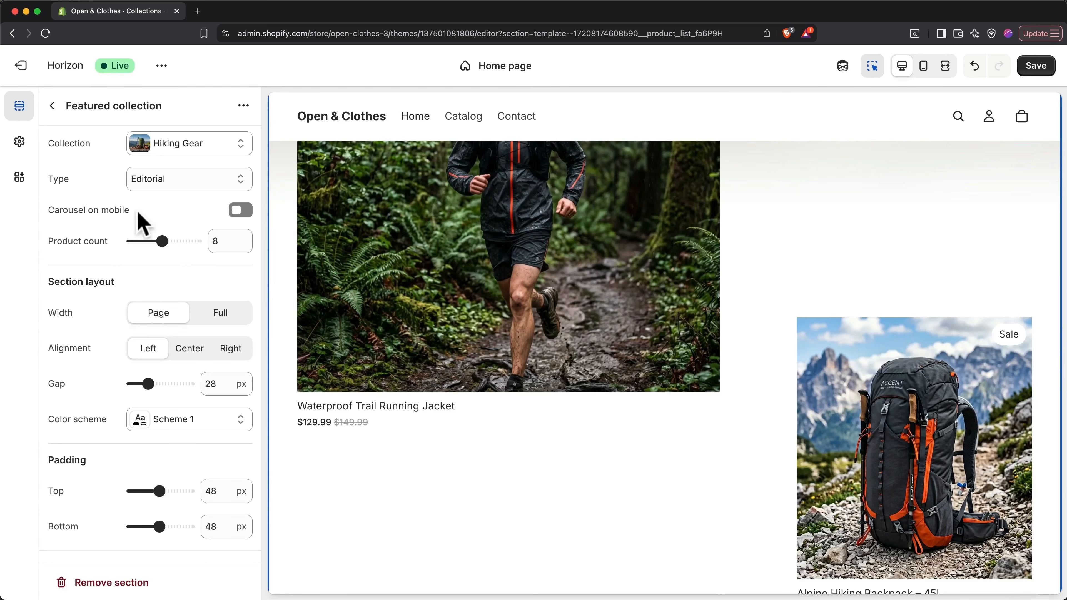
- Insert a Pull quote section between the hero and the Hiking Gear featured collection
click(51, 107)
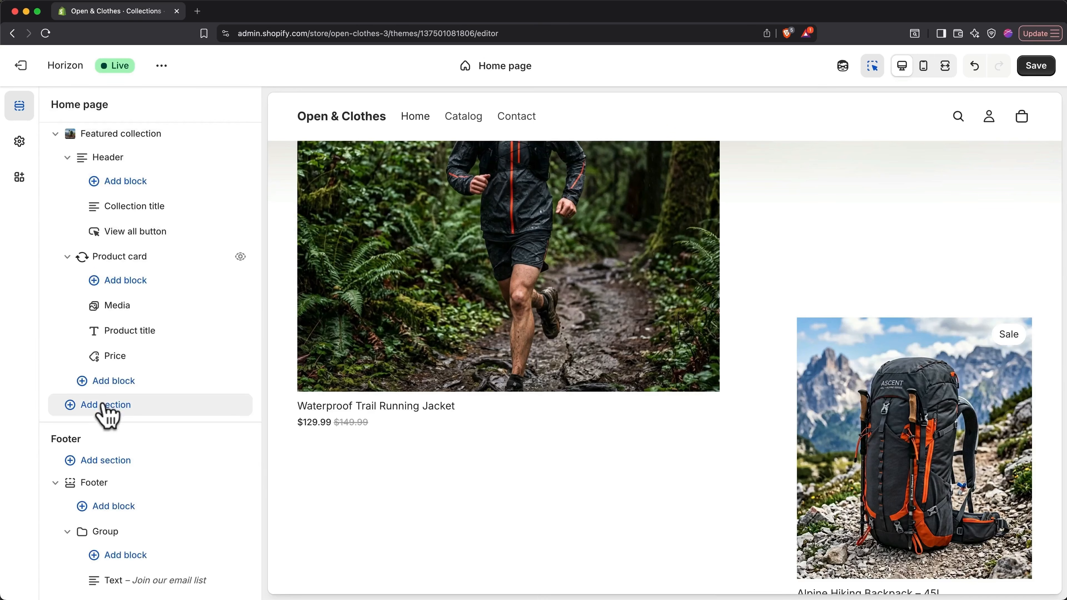
scroll(774, 338, up, 5)
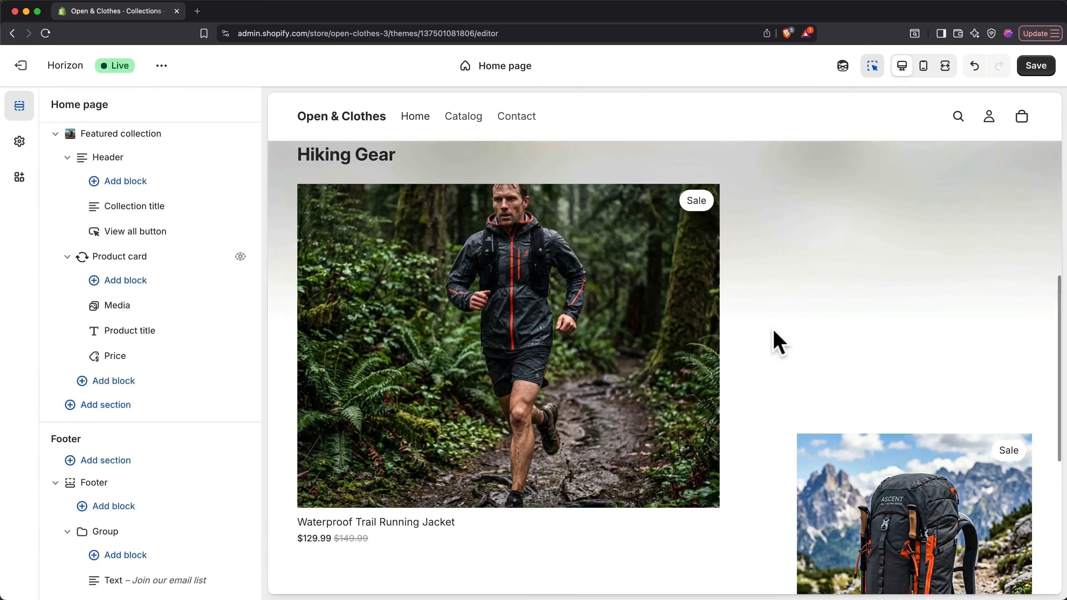
scroll(774, 339, up, 2)
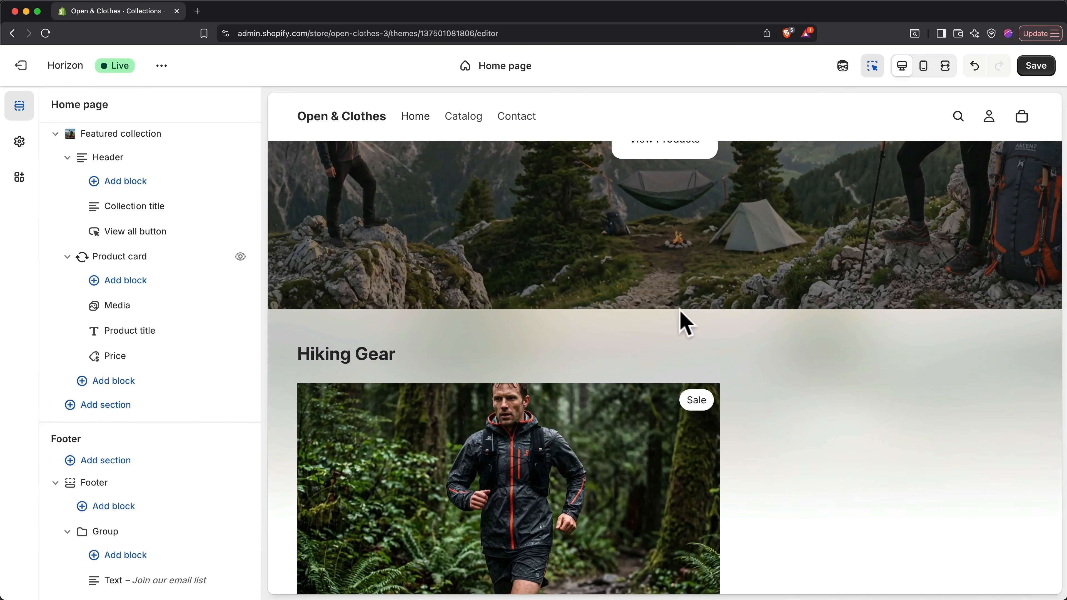
mouse_move(666, 312)
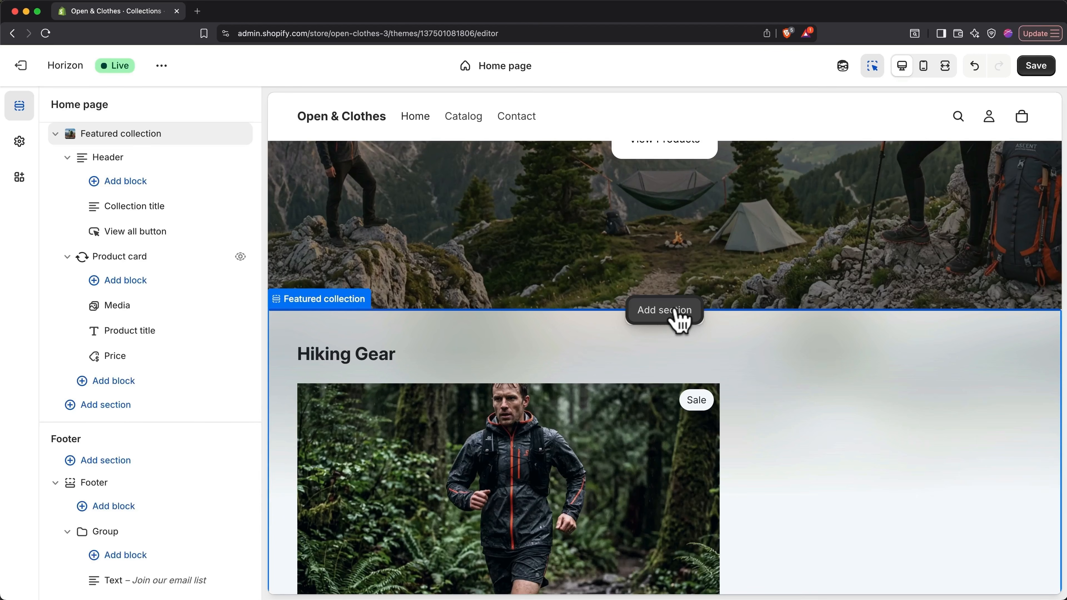
click(676, 312)
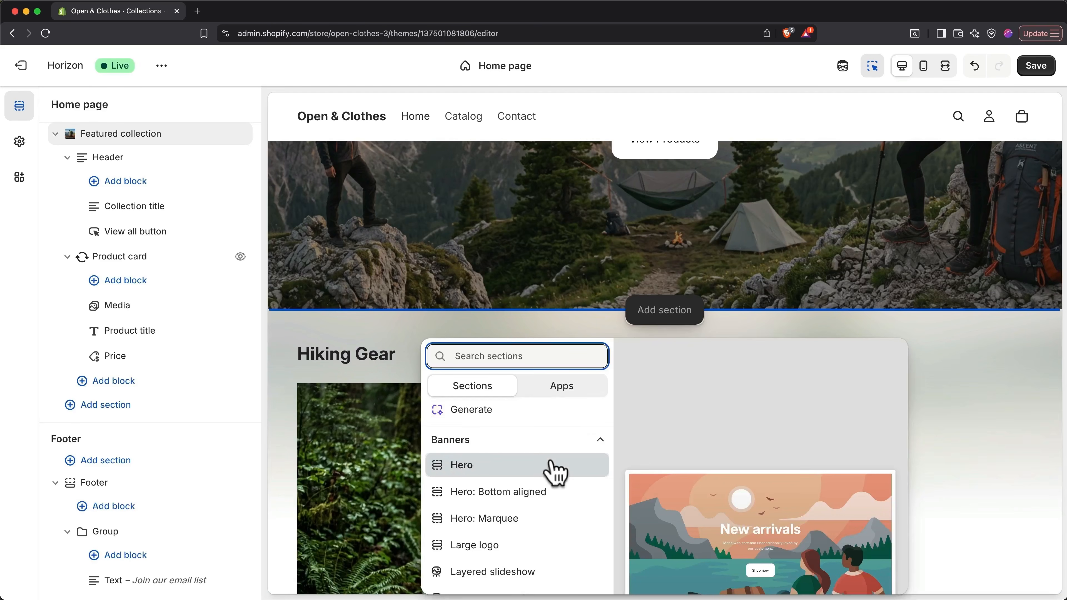
scroll(555, 473, down, 5)
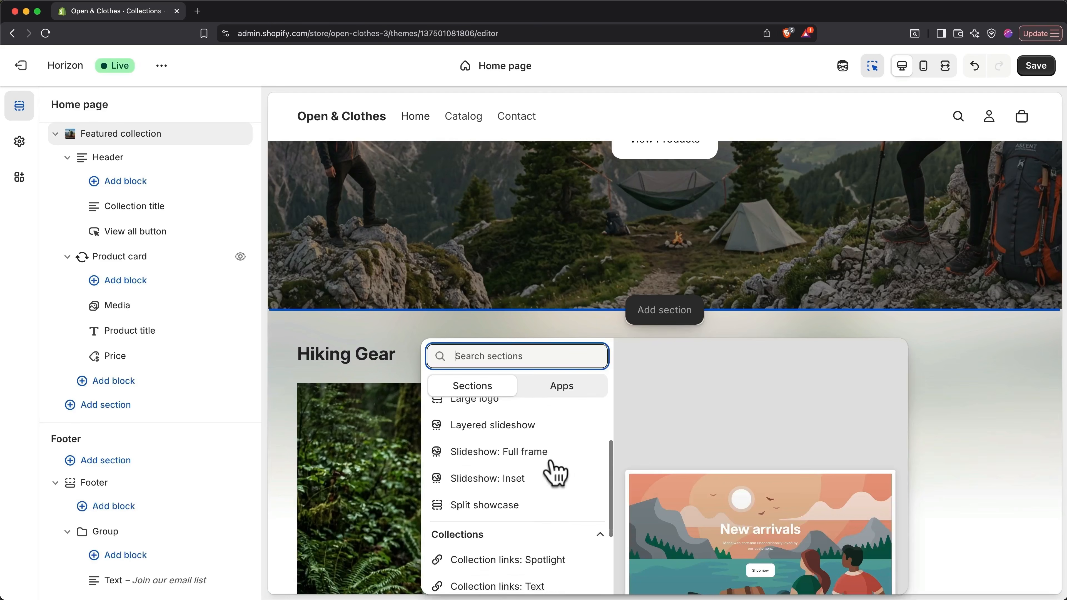
scroll(555, 473, down, 5)
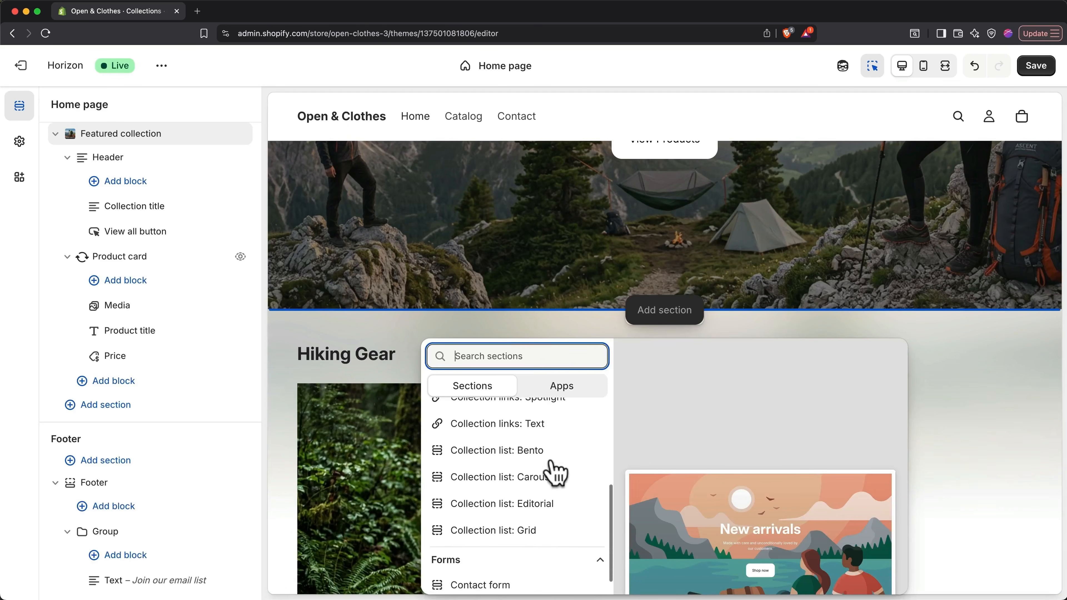
scroll(555, 473, down, 5)
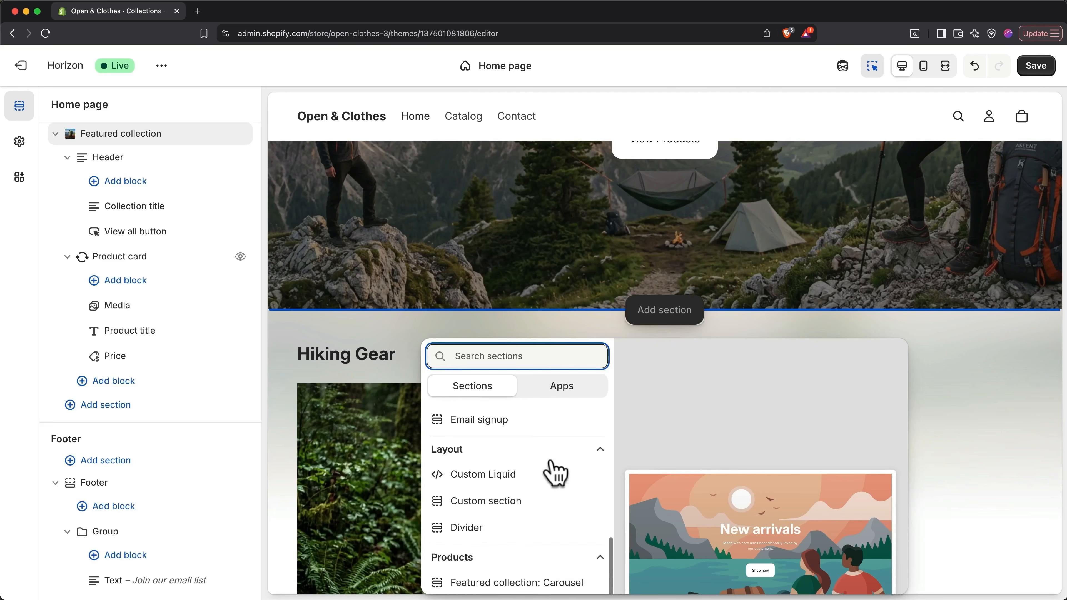
scroll(555, 473, down, 5)
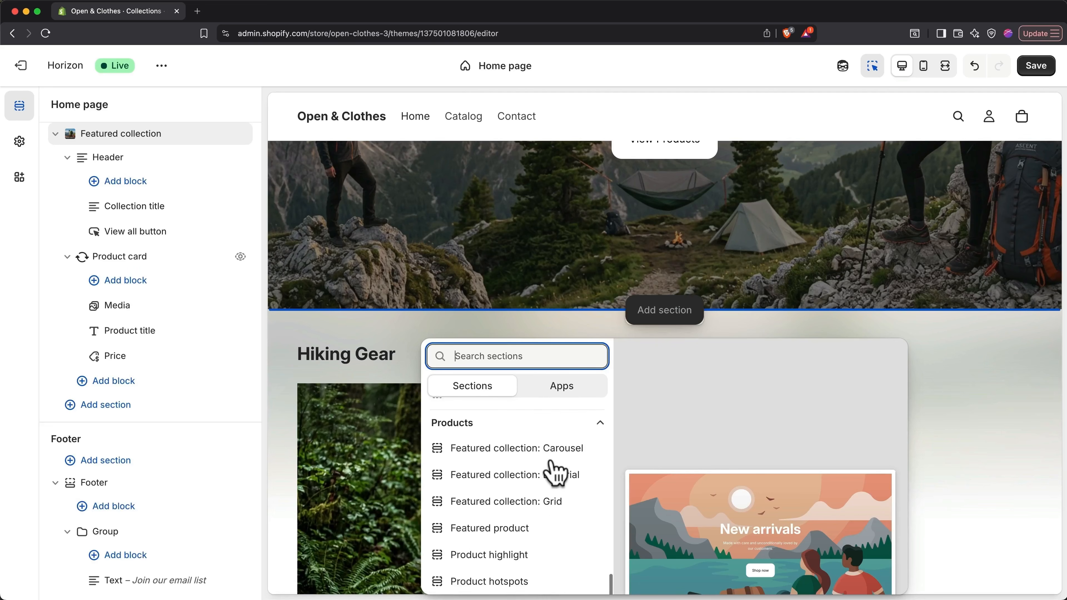
scroll(555, 473, down, 5)
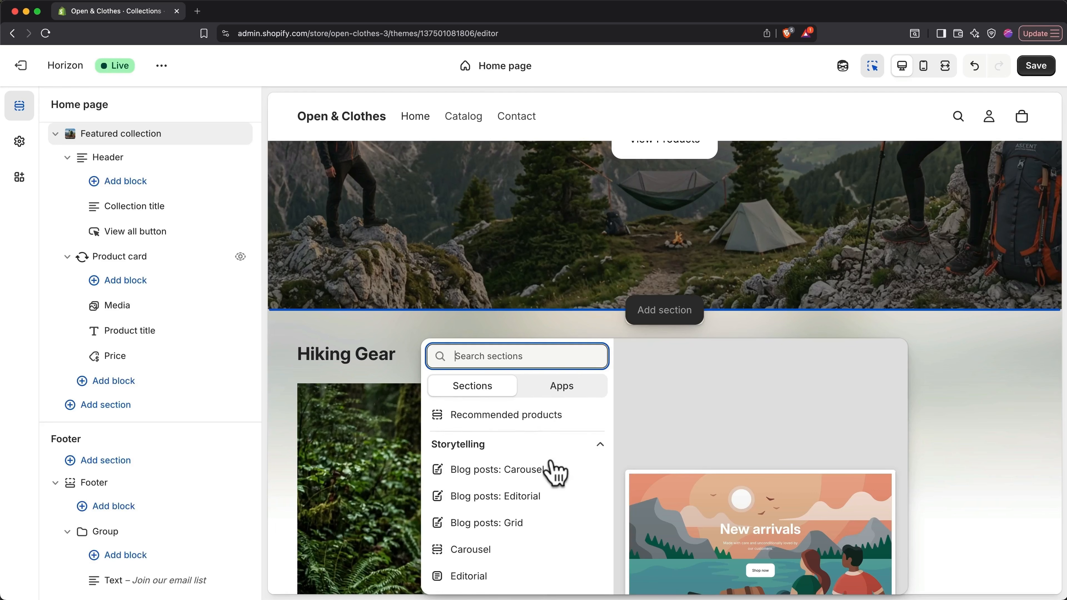
scroll(554, 473, down, 3)
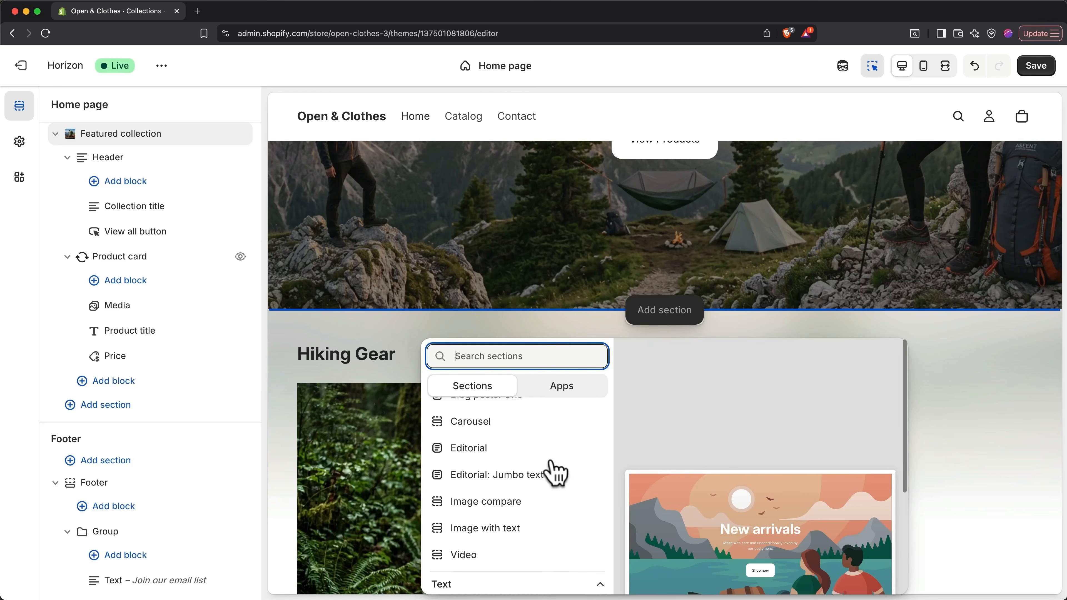
scroll(555, 474, down, 4)
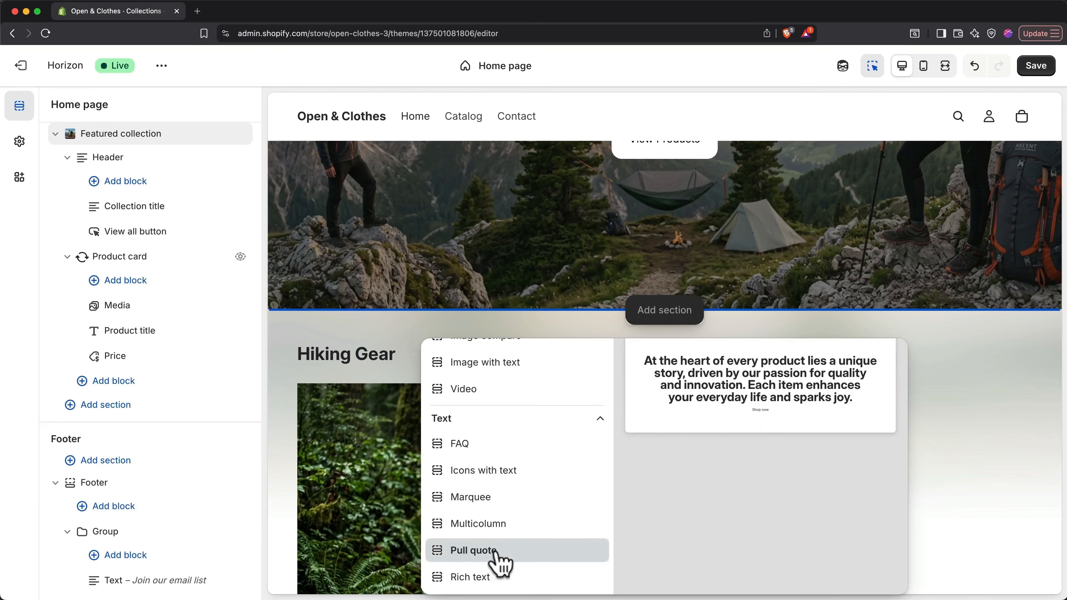
click(484, 551)
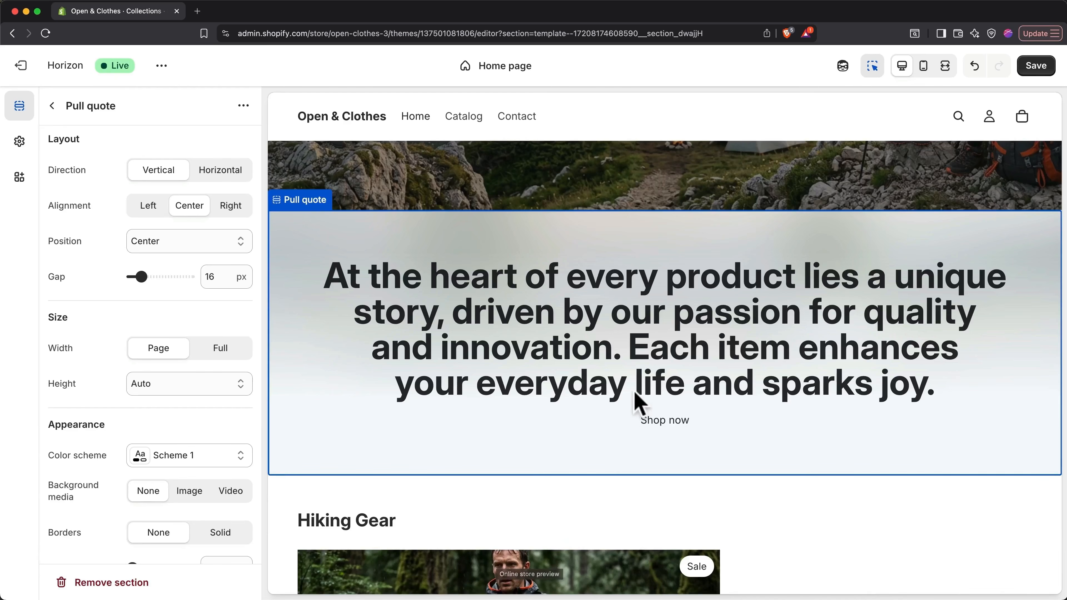
- Replace the quote text with a pasted customer testimonial, putting the attribution on its own line
click(639, 377)
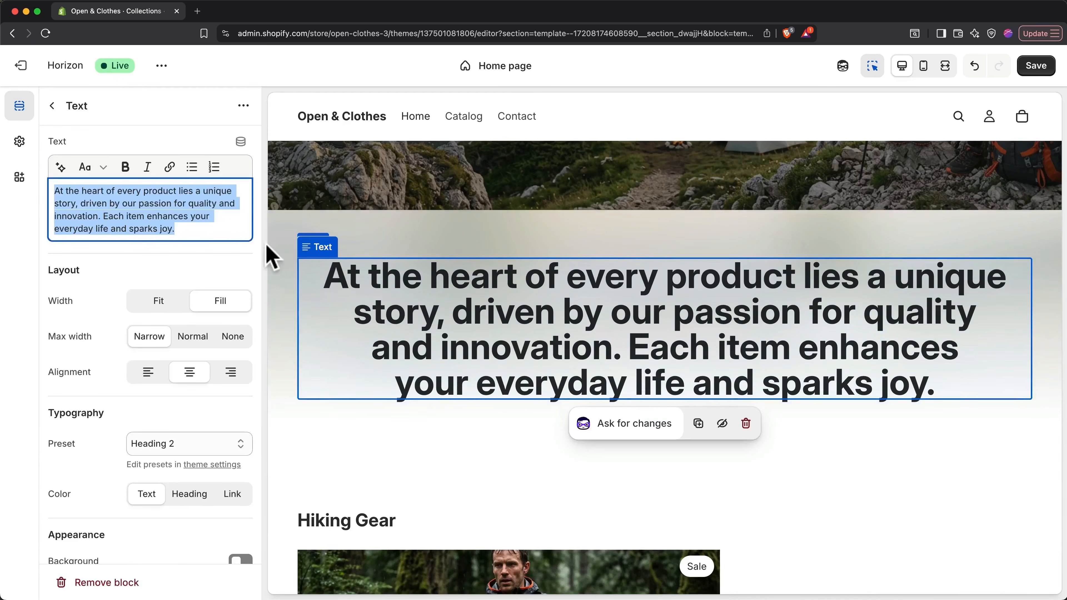
click(231, 236)
key(super+a)
text("Open & Clothes gave me the confidence to explore places I'd only dreamed about. Their versatile, durable pieces let me pack light and move freely, turning every trip into an unforgettable adventure."— Sarah Mitchell)
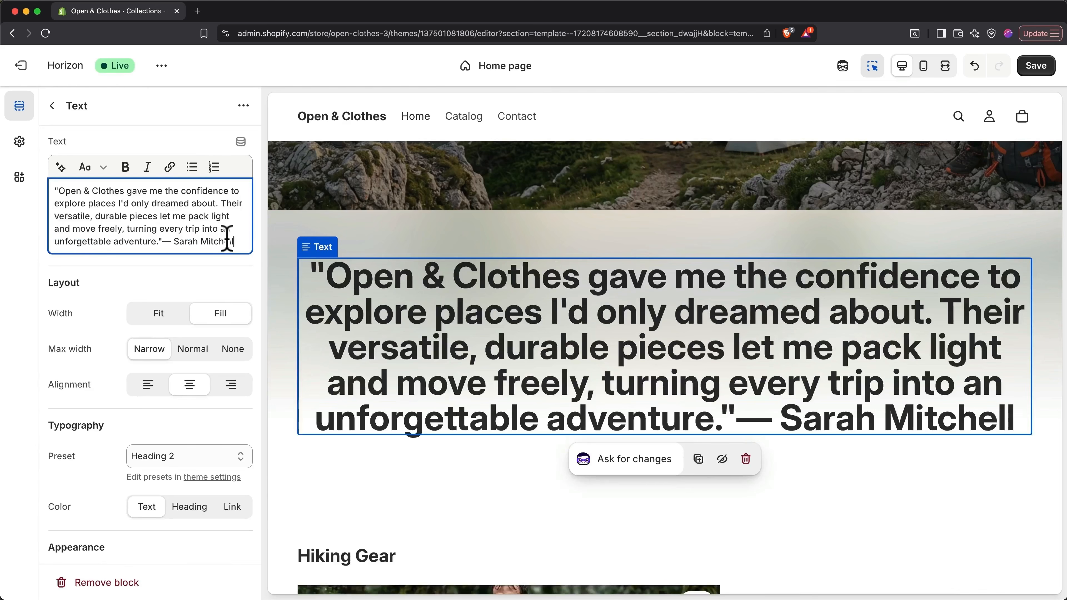
click(163, 241)
key(Return)
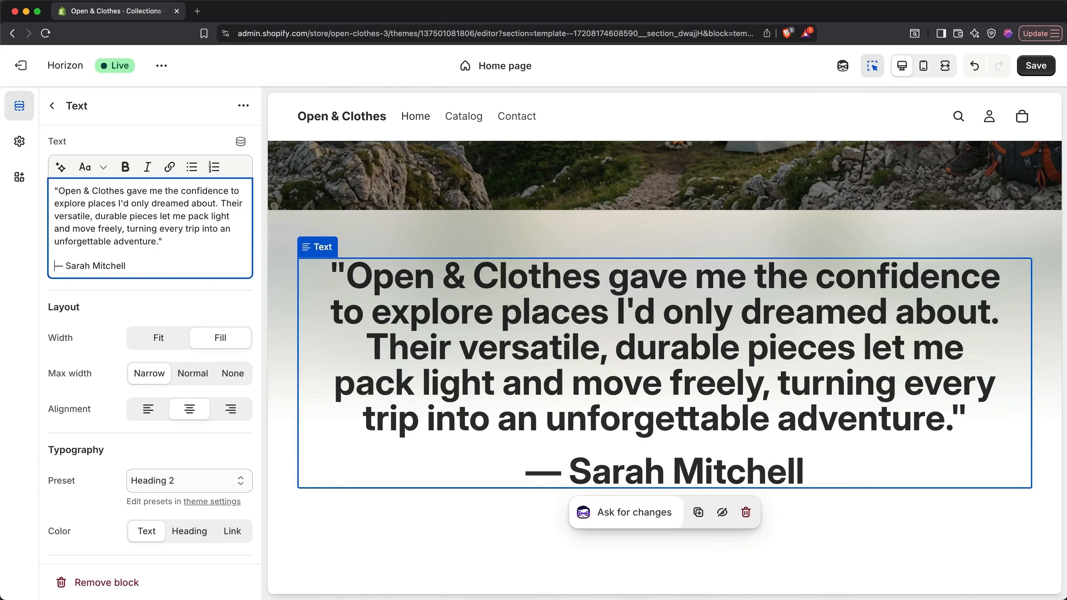
- Set the quote text's style preset to Heading 4
scroll(103, 491, down, 2)
scroll(103, 491, down, 2)
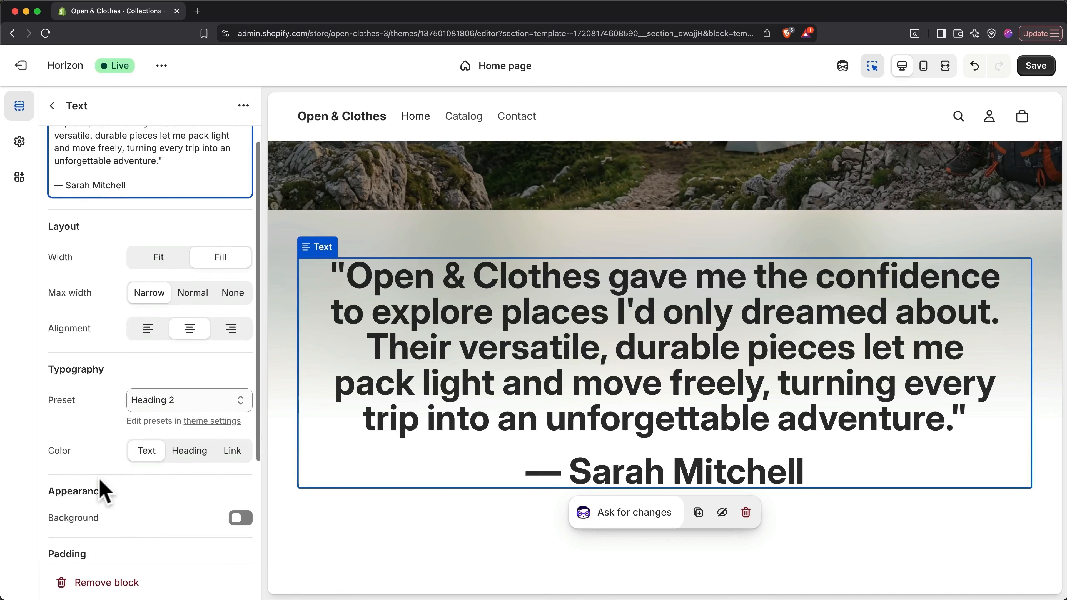
click(182, 405)
click(179, 430)
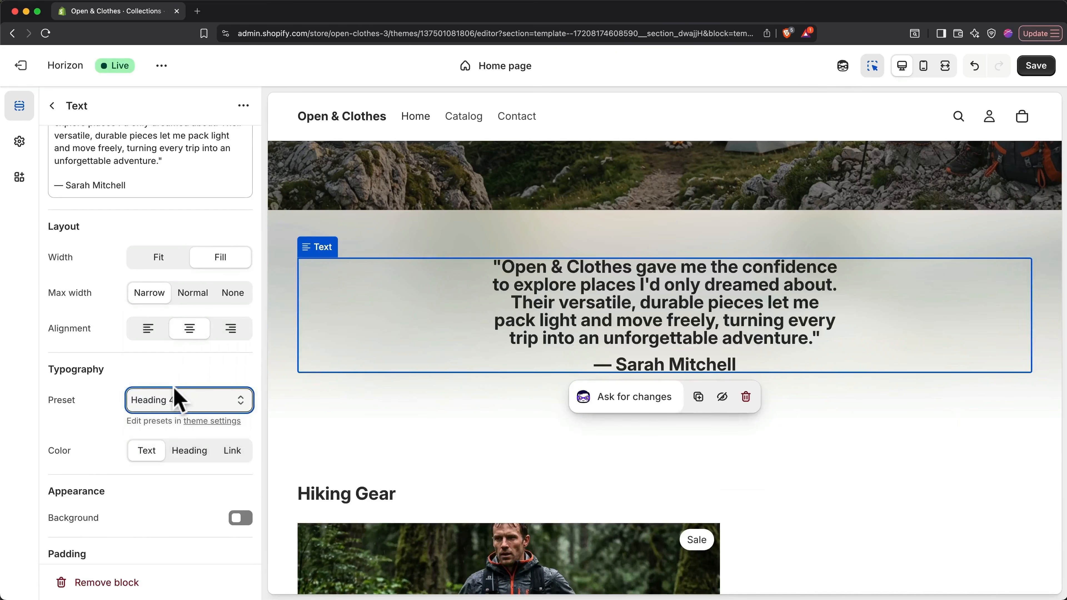
scroll(176, 399, up, 1)
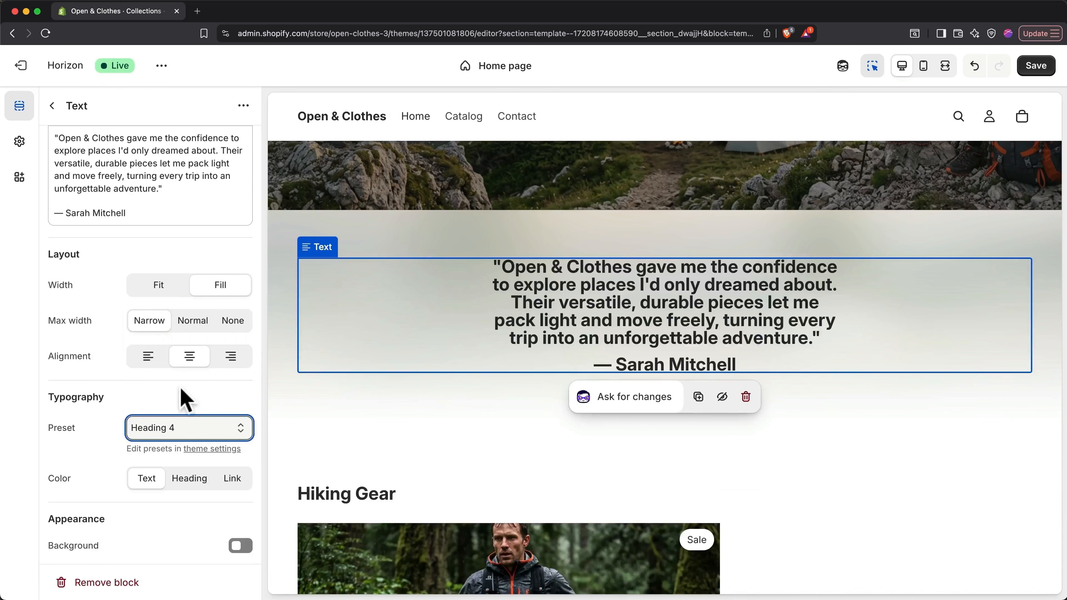
click(375, 240)
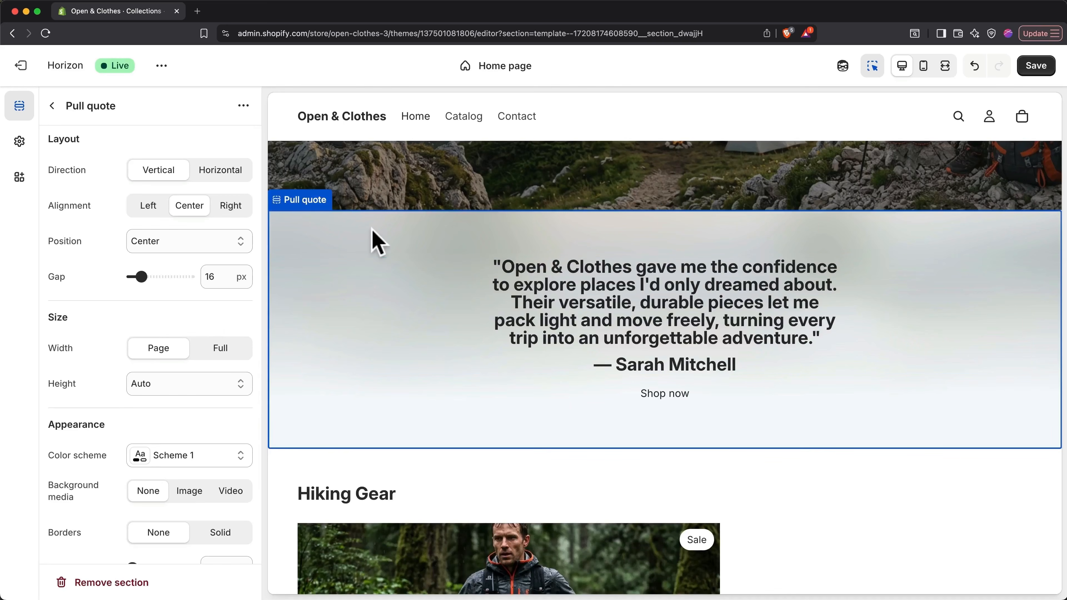
- Apply color Scheme 5 to the Pull quote section and go back to the section list
scroll(120, 426, down, 4)
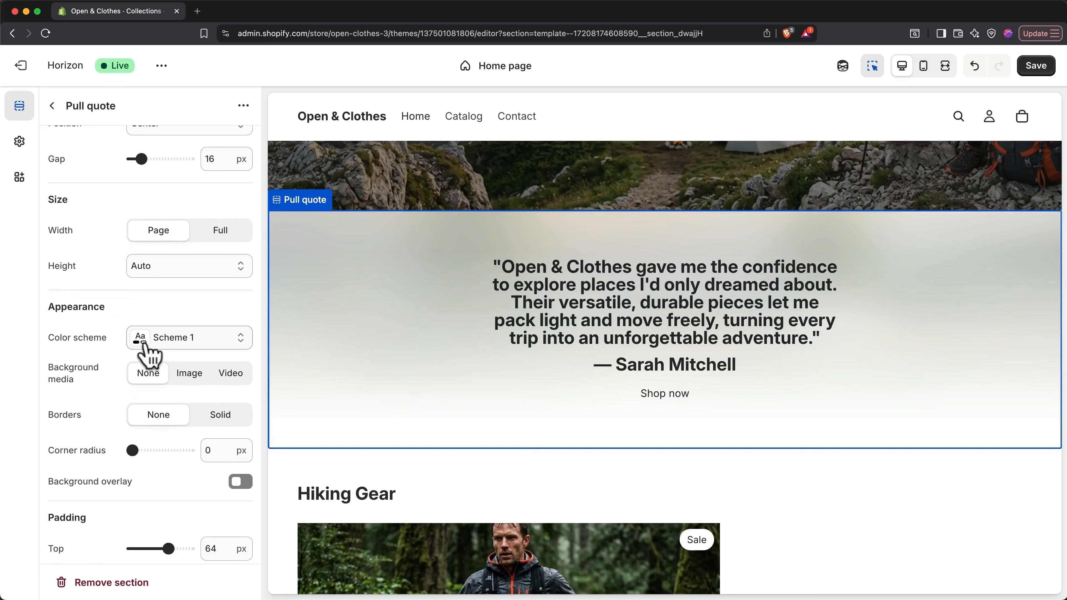
click(187, 345)
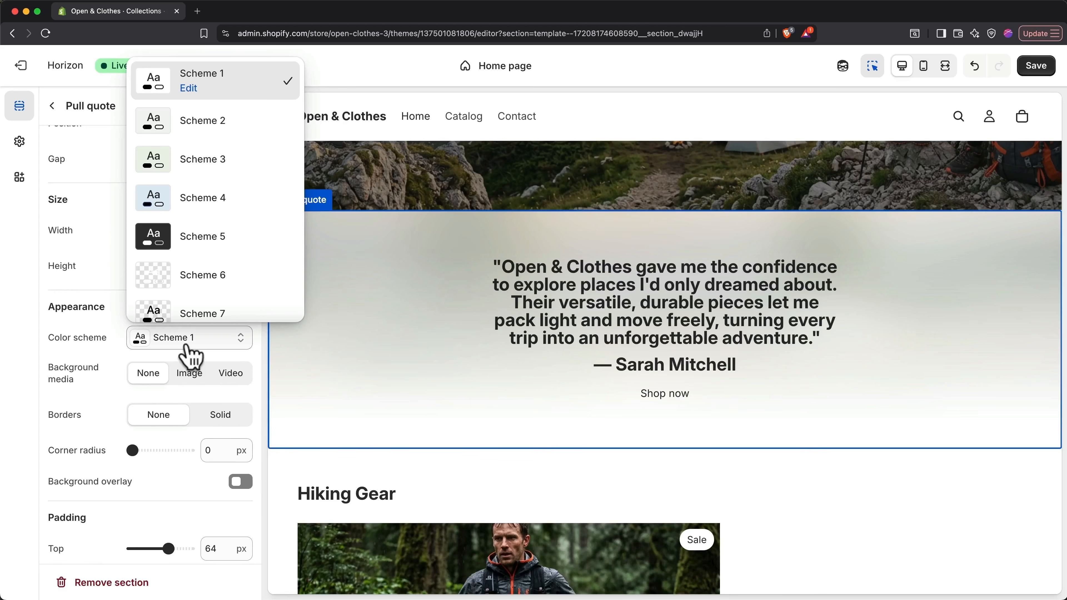
click(190, 243)
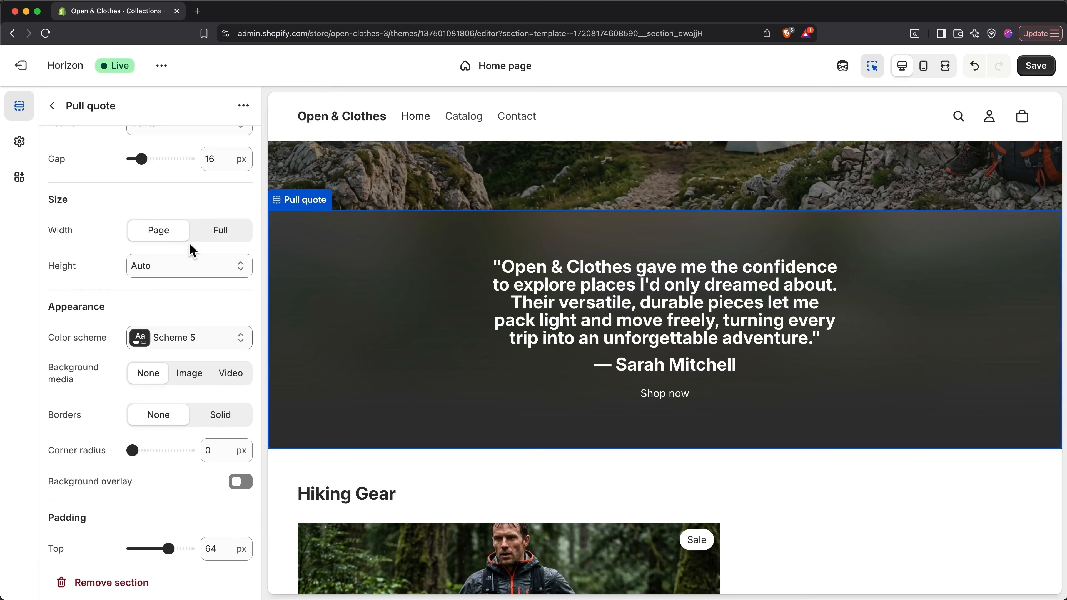
click(52, 106)
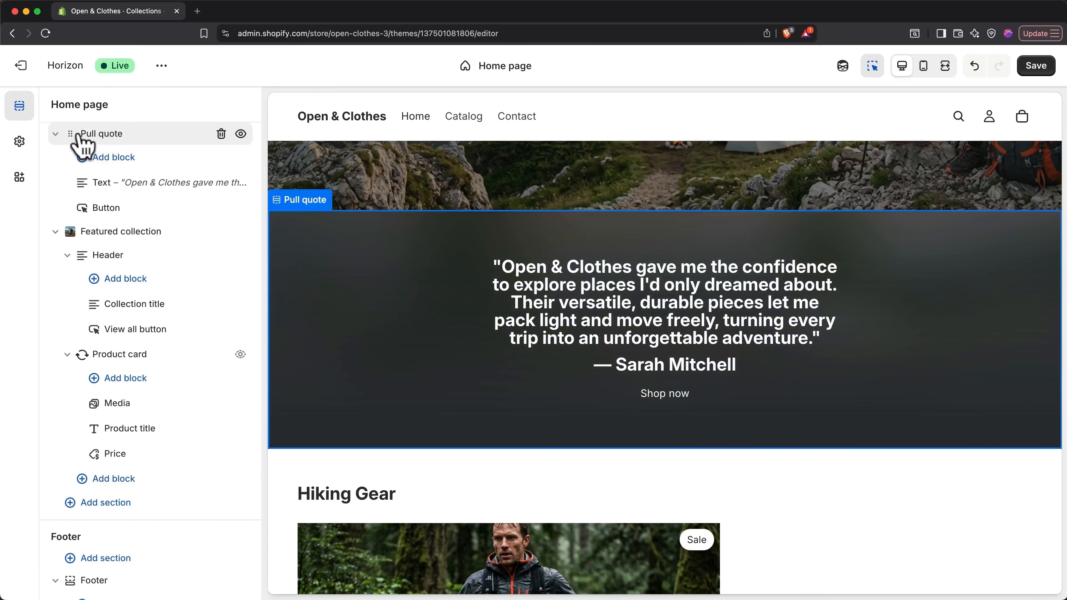
- Drag the Pull quote section below the Hiking Gear featured collection, right above the email signup
drag(71, 134, 78, 419)
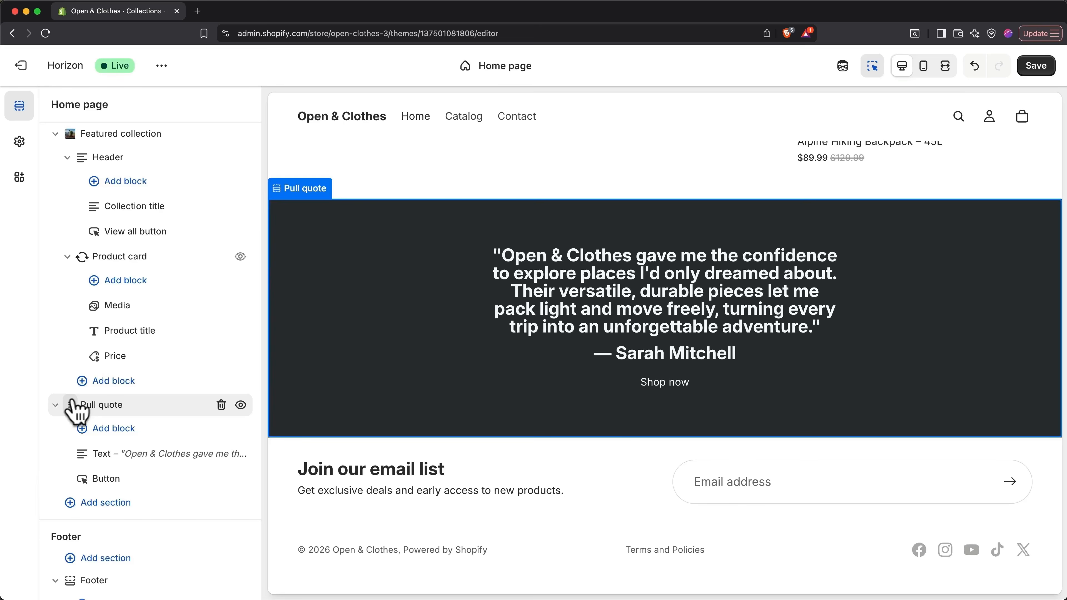
- Generate an AI section from the pasted prompt for an outdoor-themed 'Free Shipping on Orders Over $75' banner
click(92, 504)
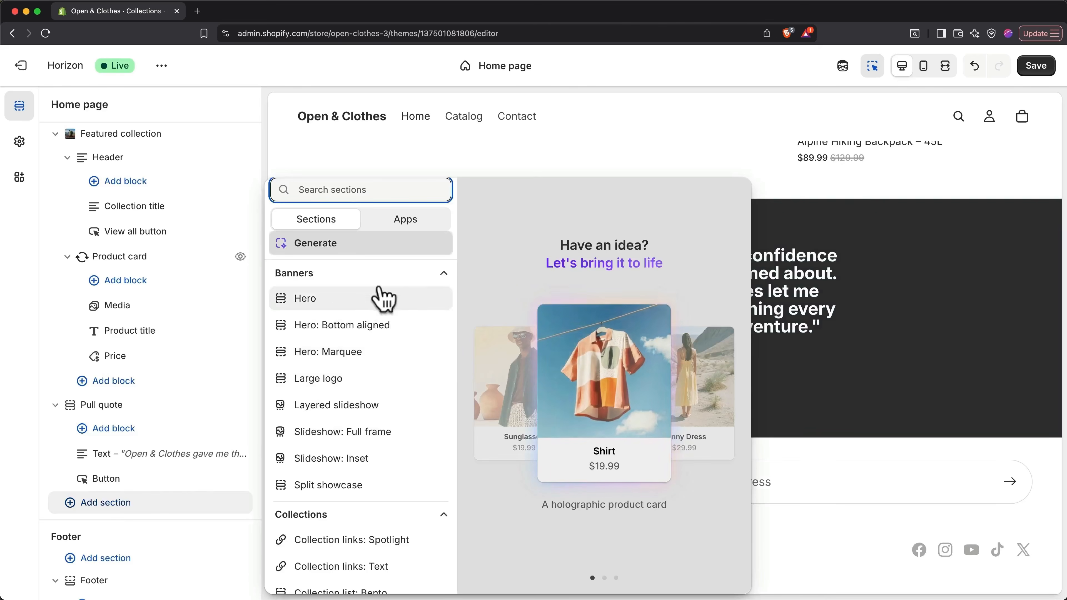
click(367, 260)
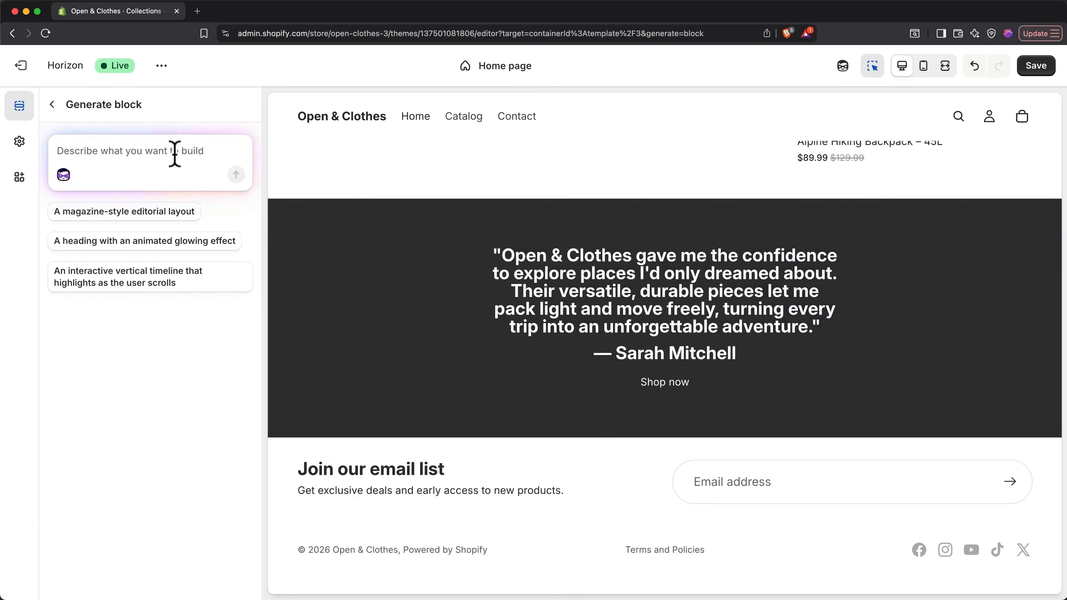
text(Create a section highlighting free shipping on orders over $75 with an outdoor adventure theme)
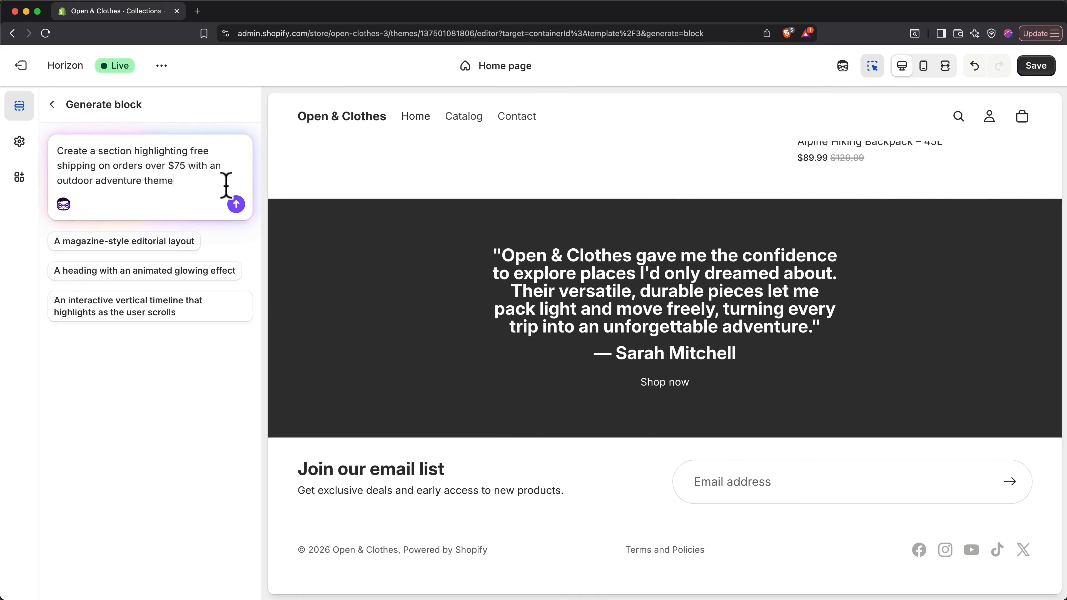
click(236, 204)
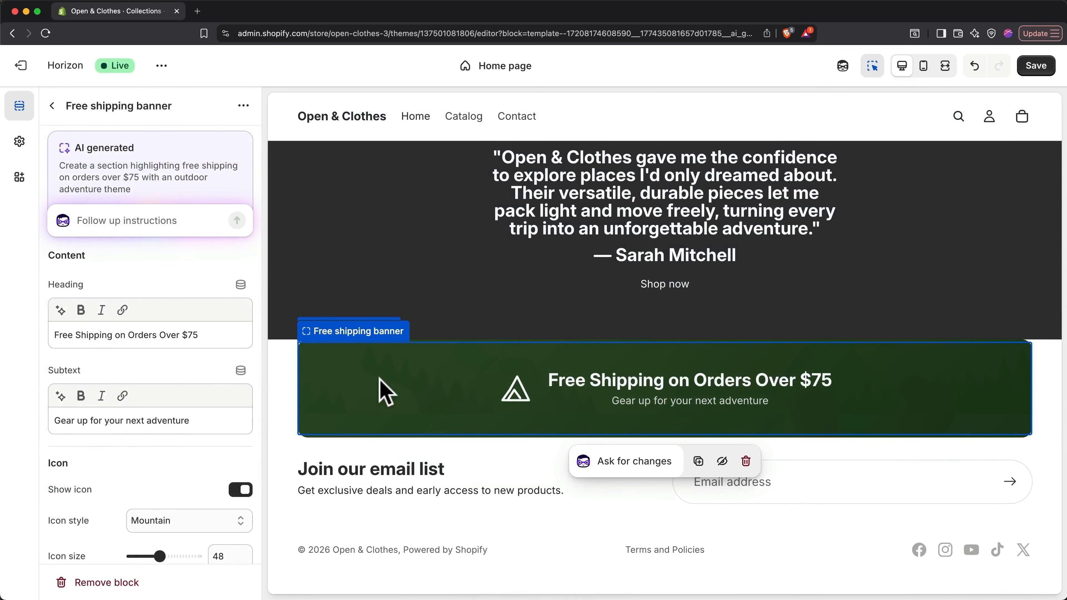
- Ask the AI follow-up to make the banner bigger and bolder with a Shop Now button
click(189, 222)
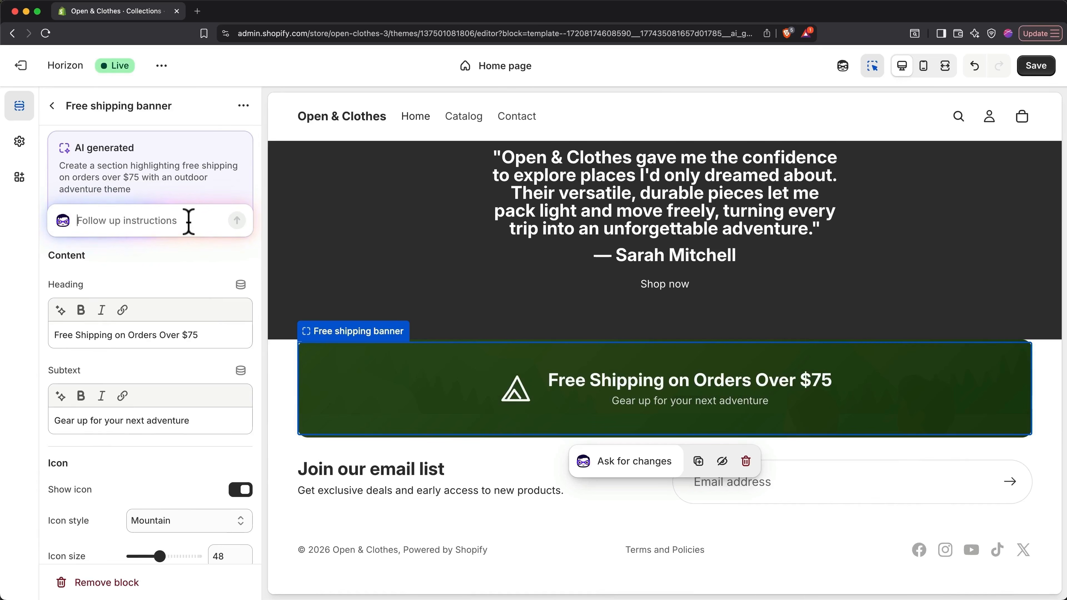
text(Make the banner bigger and bolder. Add a button that links to the catalog and makes people REALLY want to click it.)
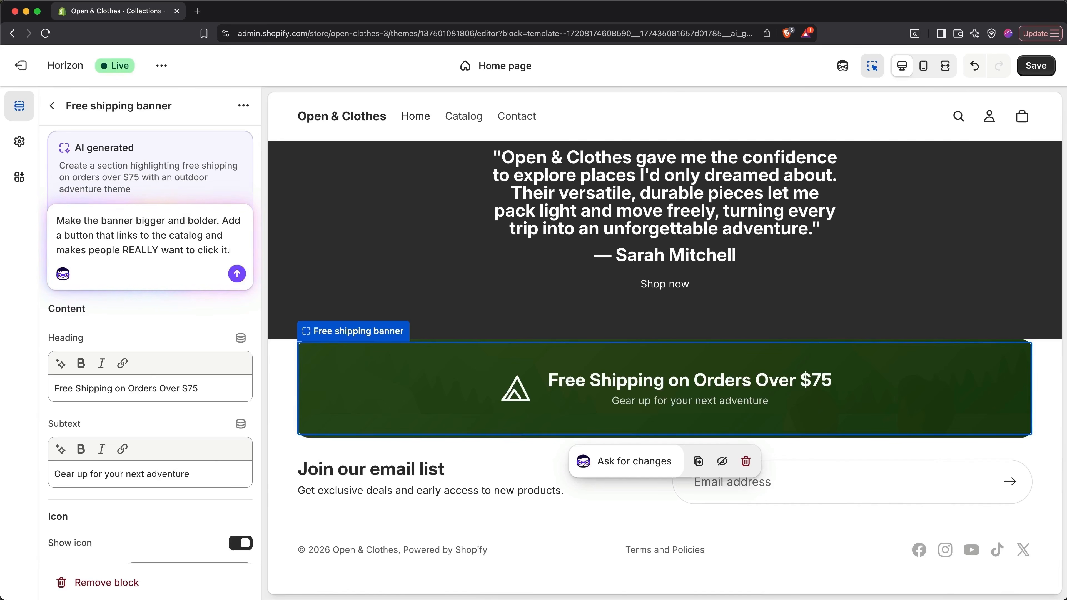
click(237, 275)
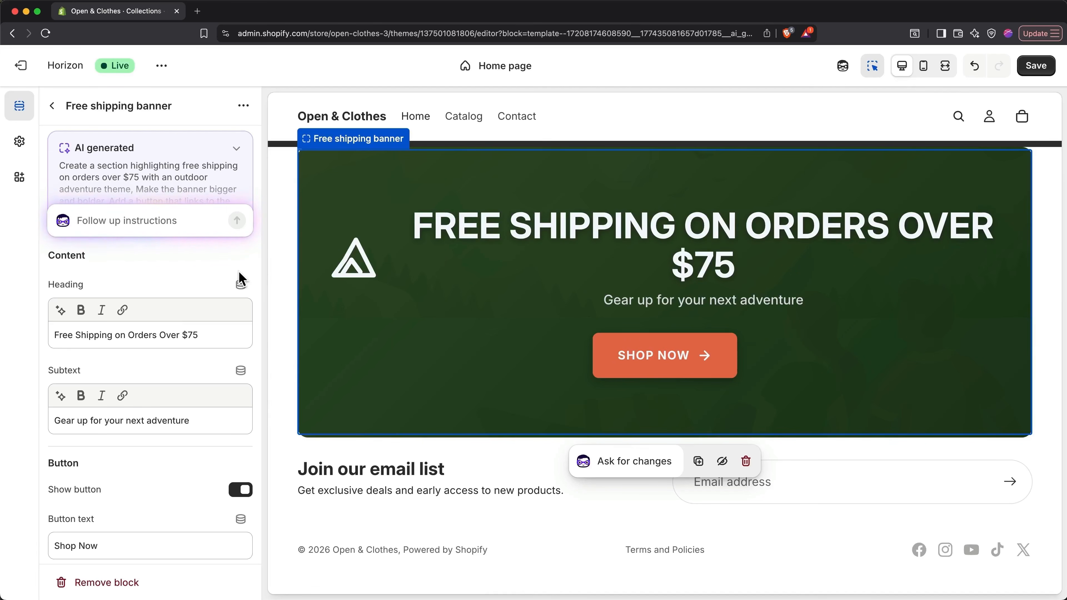
- Turn off Show icon to hide the mountain icon on the free shipping banner
scroll(191, 278, down, 3)
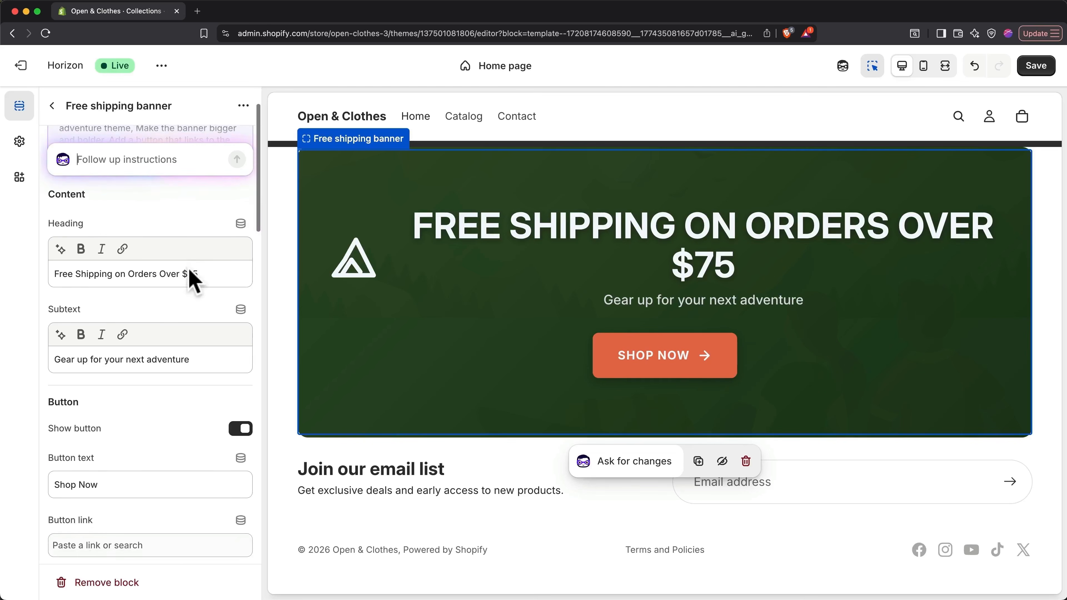
scroll(191, 280, down, 15)
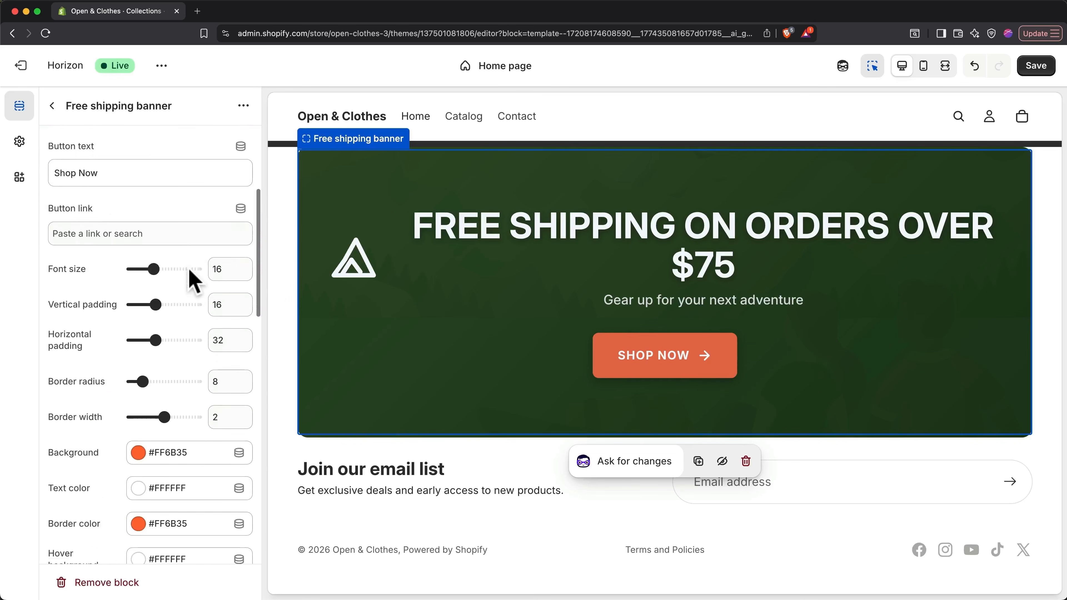
scroll(190, 279, down, 11)
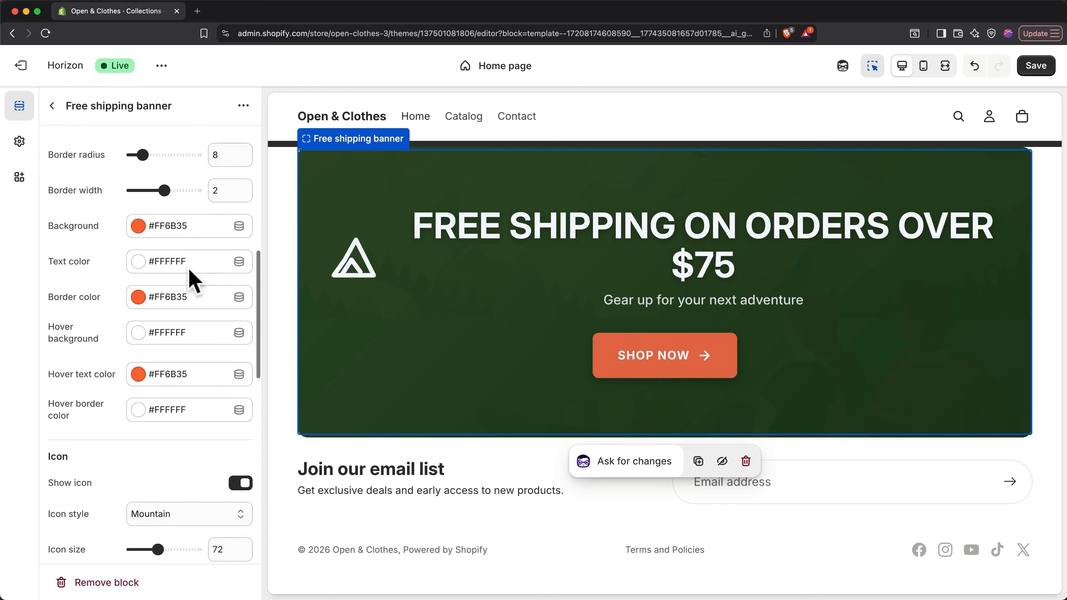
scroll(191, 280, down, 6)
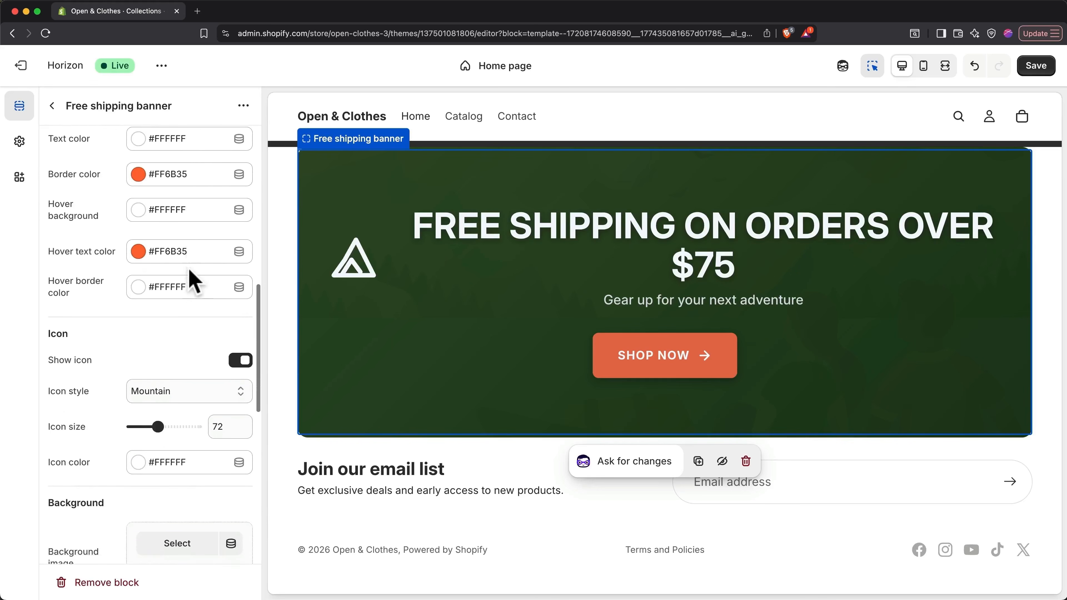
scroll(191, 280, down, 3)
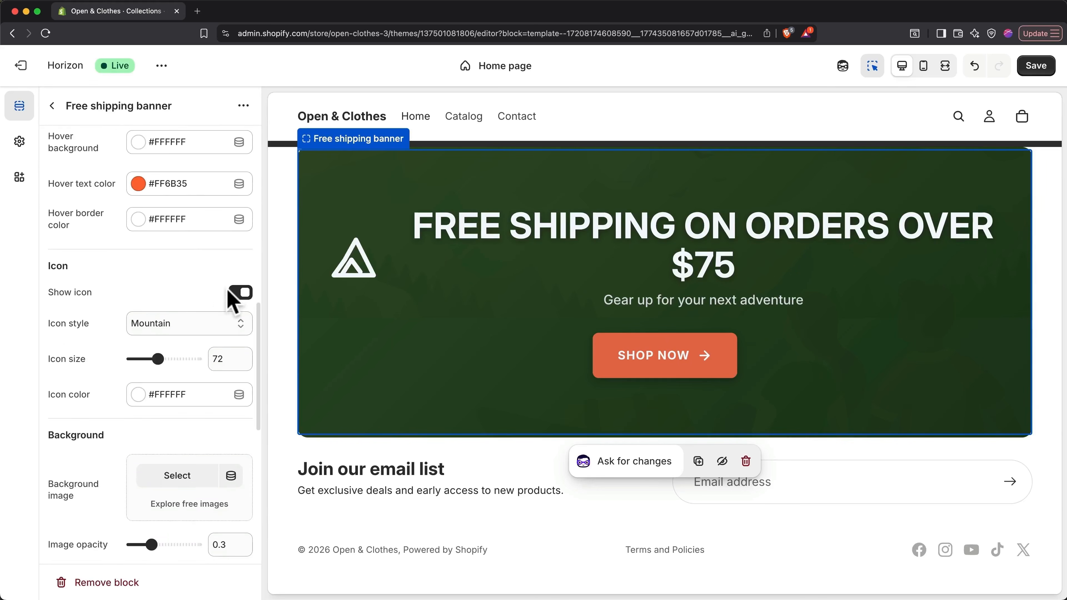
click(239, 294)
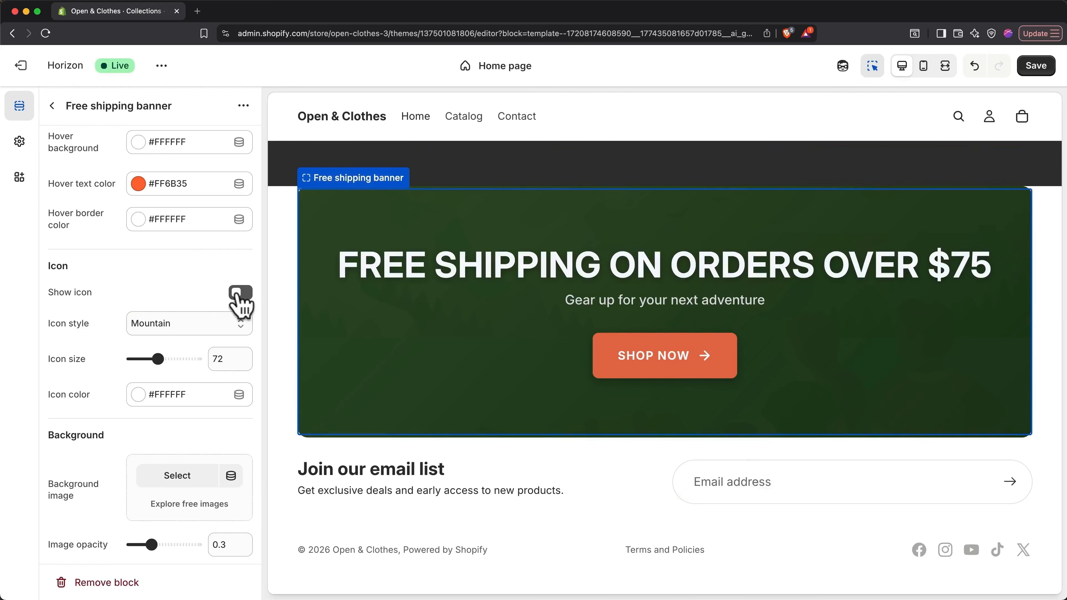
- Upload Promo_Banner.jpg and set it as the banner's background image
scroll(242, 303, down, 6)
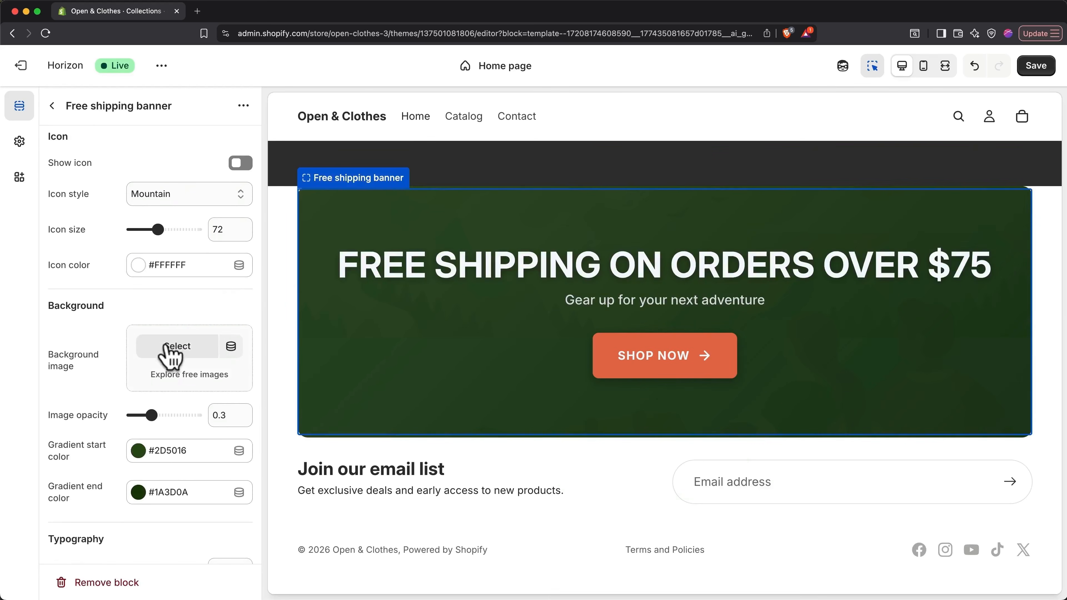
click(172, 347)
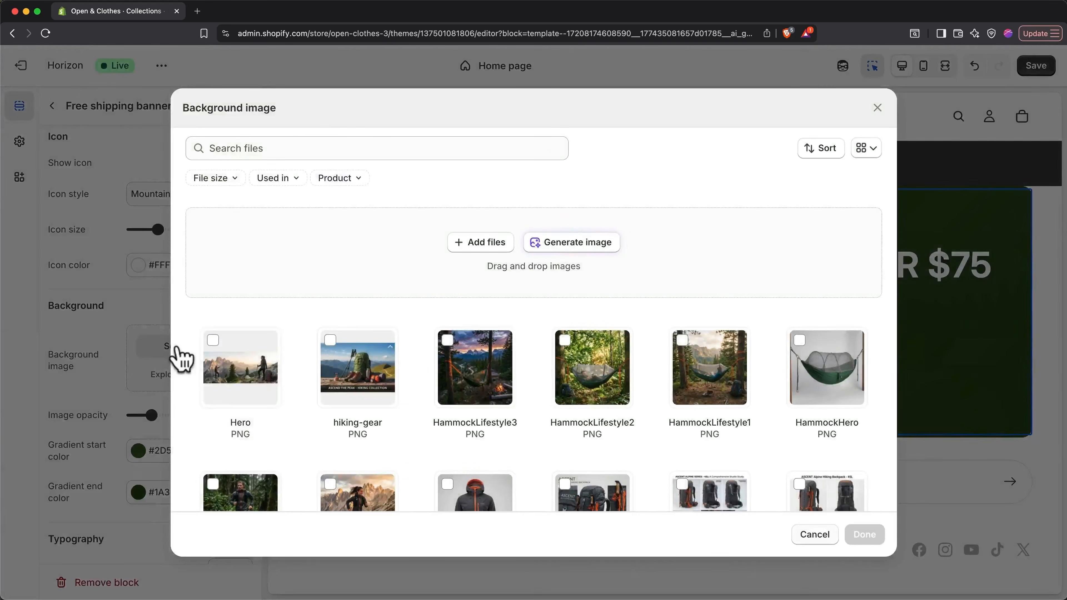
click(472, 247)
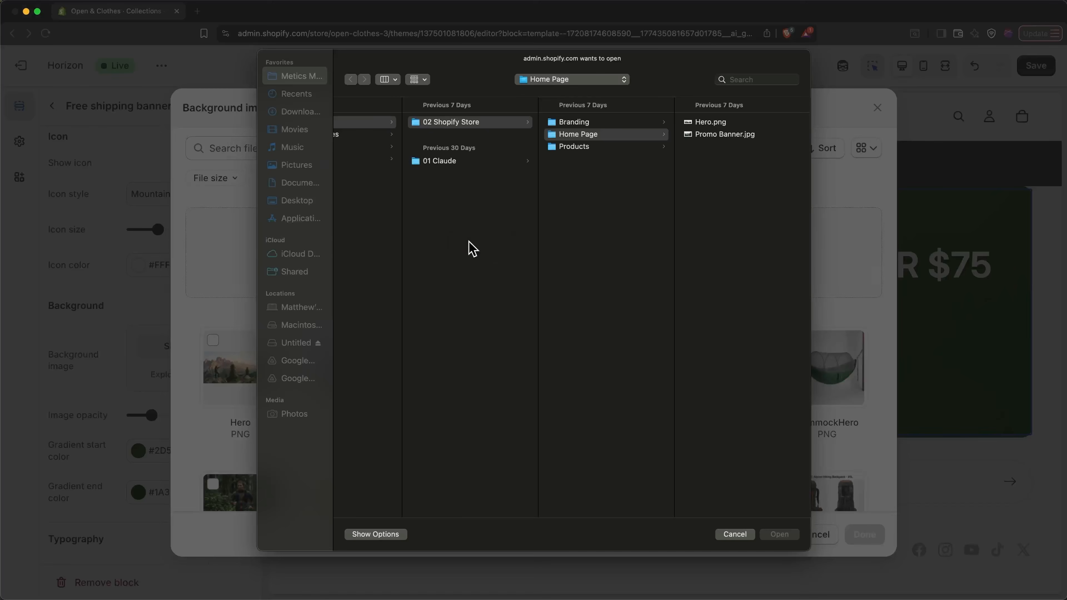
click(735, 135)
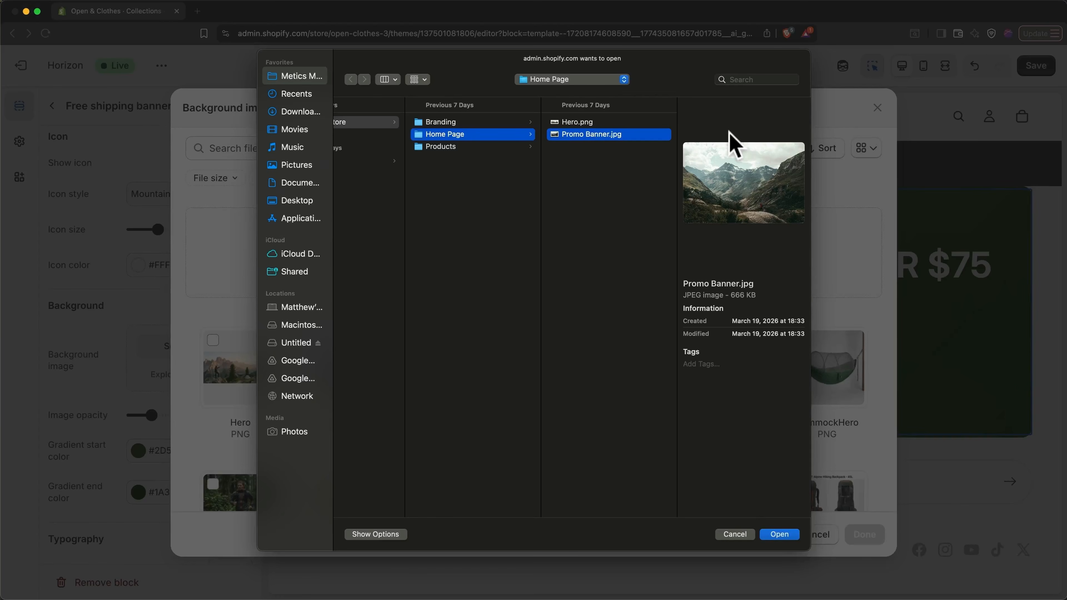
key(Return)
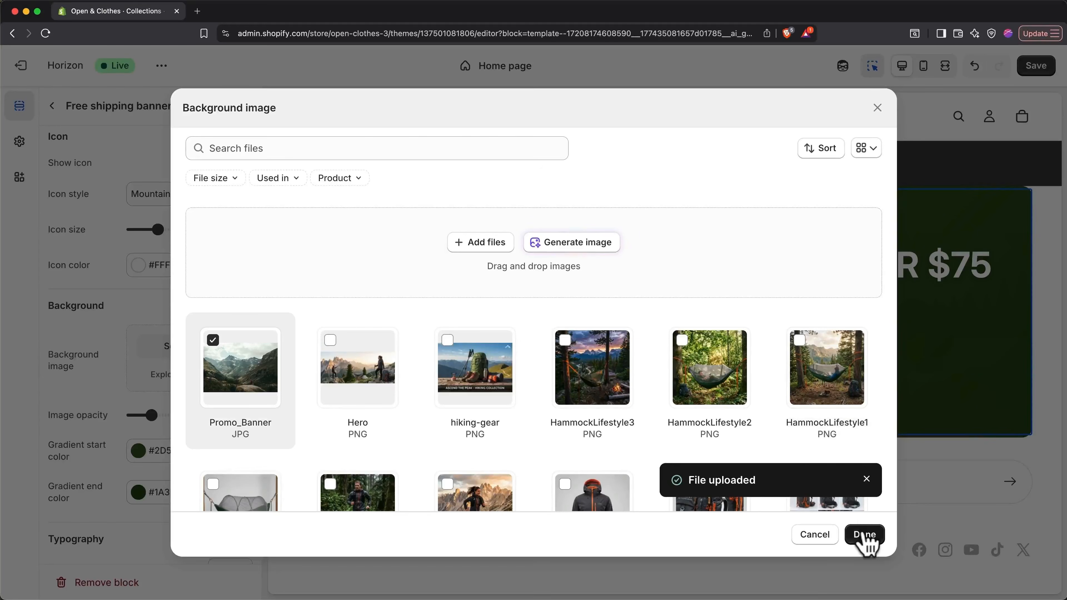
click(866, 536)
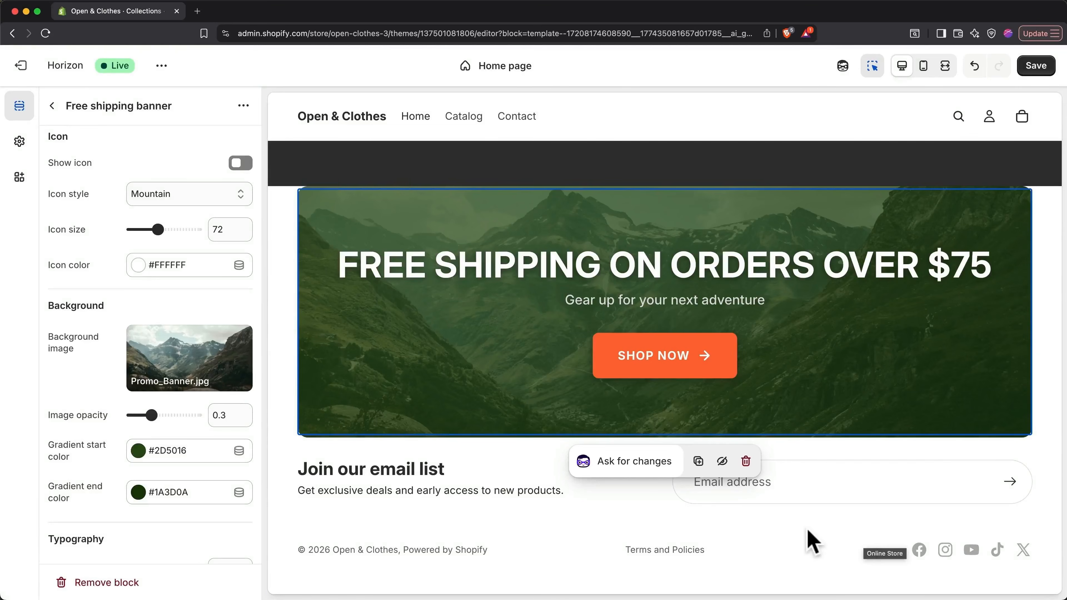
- Adjust the background image opacity and set the banner's vertical padding to 85
mouse_move(156, 420)
mouse_down()
mouse_move(178, 417)
mouse_move(131, 417)
mouse_move(152, 419)
mouse_up()
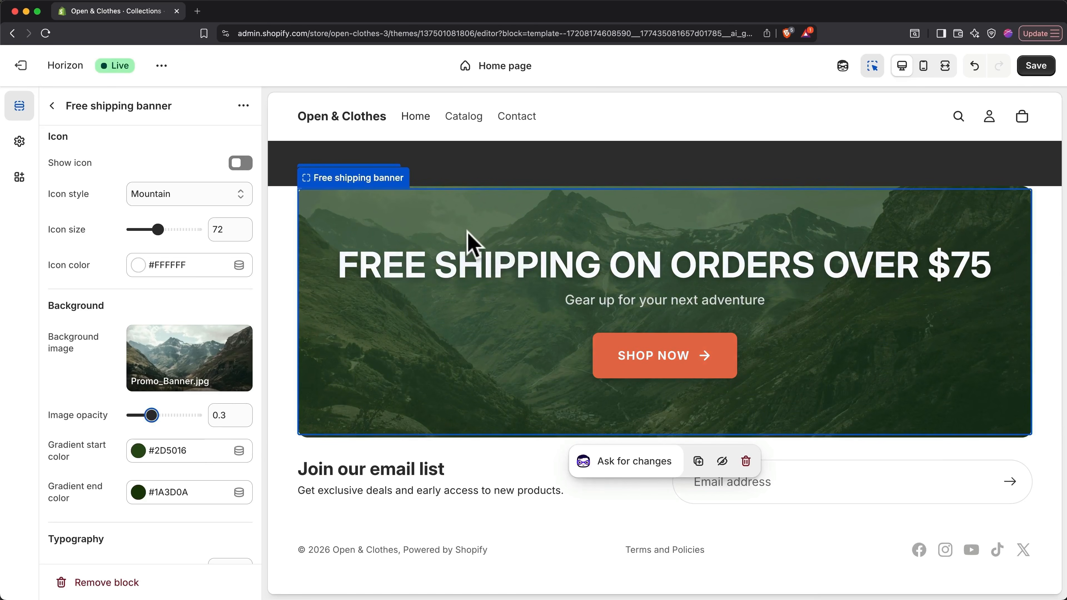
scroll(471, 241, up, 2)
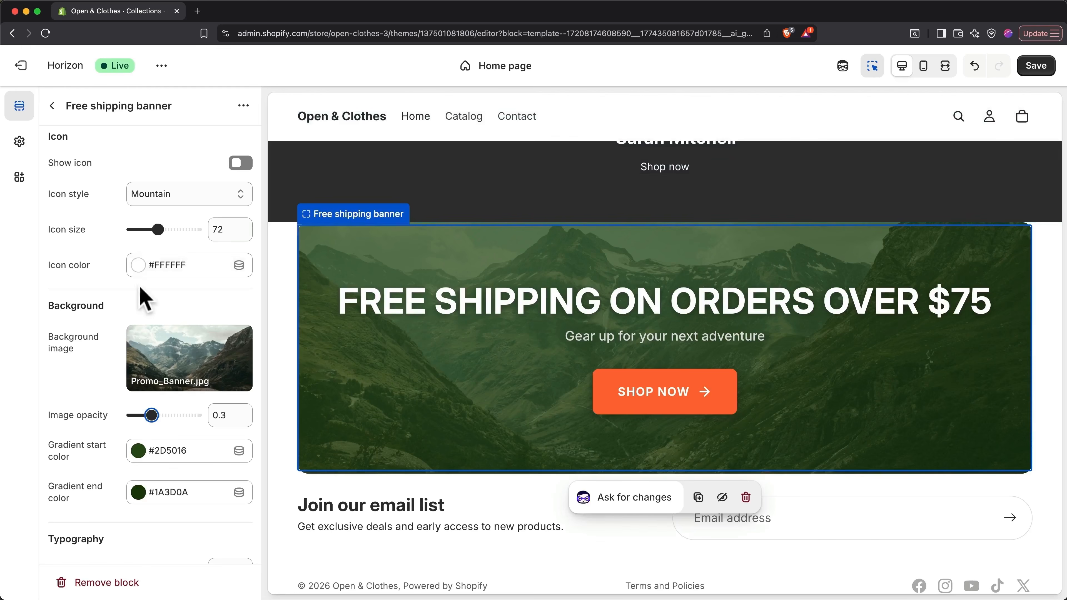
scroll(130, 299, down, 10)
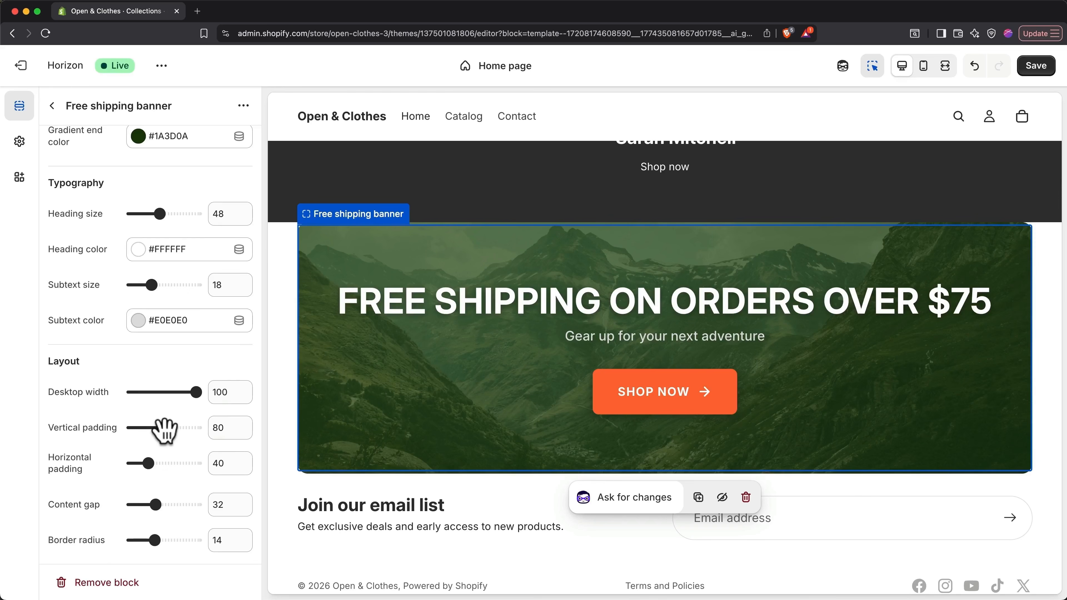
drag(164, 430, 150, 431)
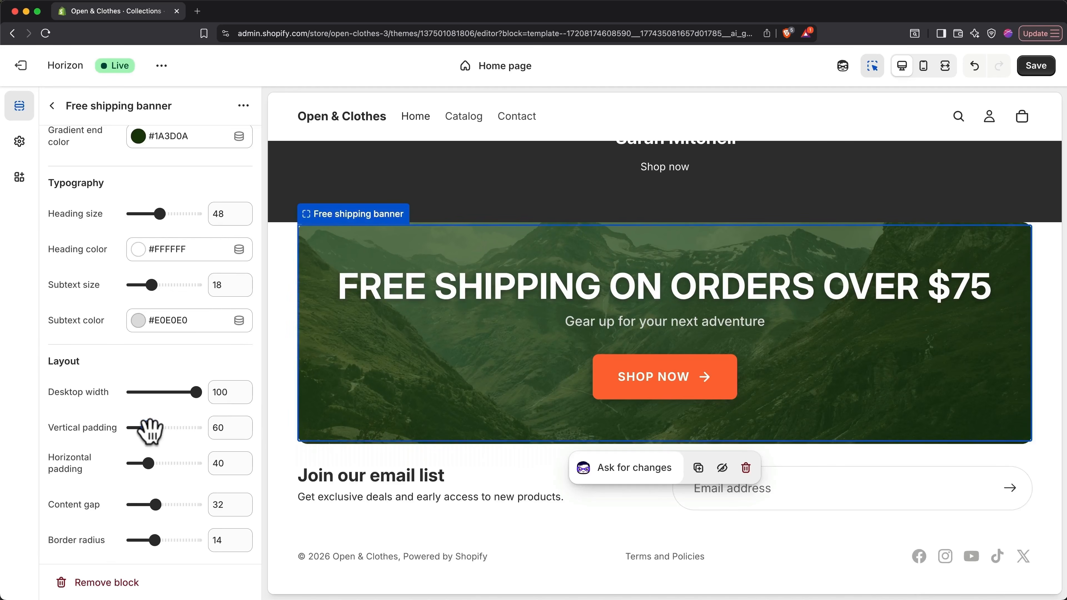
drag(150, 430, 169, 432)
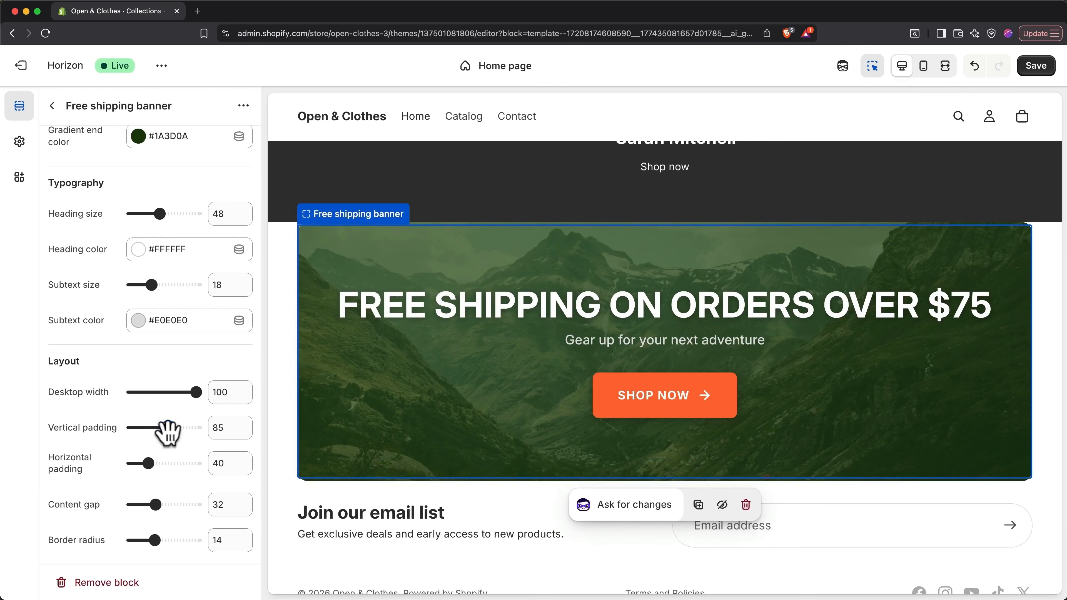
scroll(126, 393, up, 10)
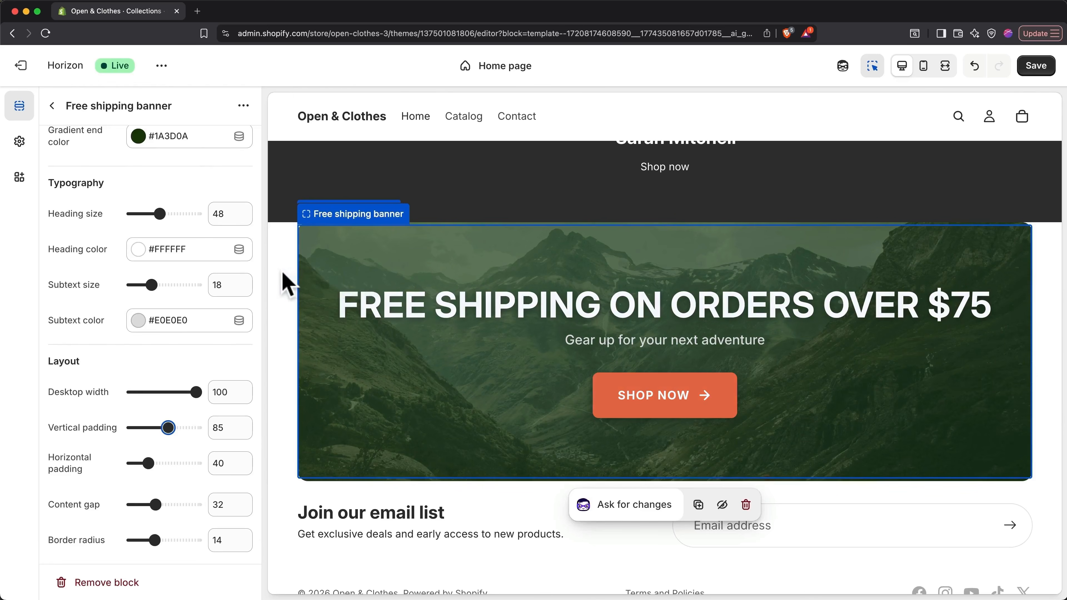
- Select the banner's section and set its top and bottom padding to 39 px each
click(281, 286)
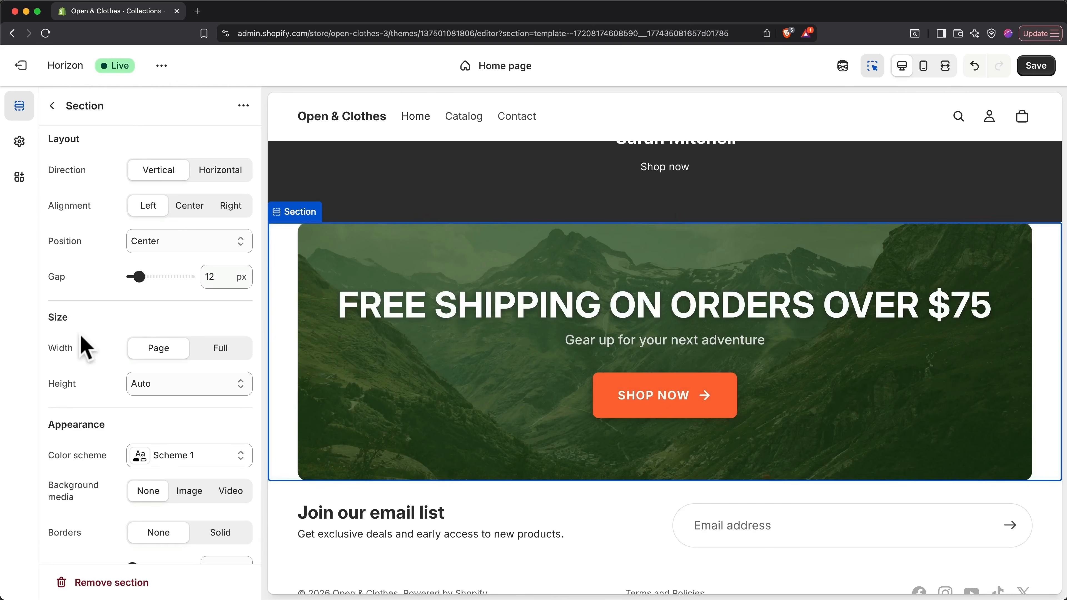
scroll(82, 345, down, 5)
scroll(84, 347, down, 2)
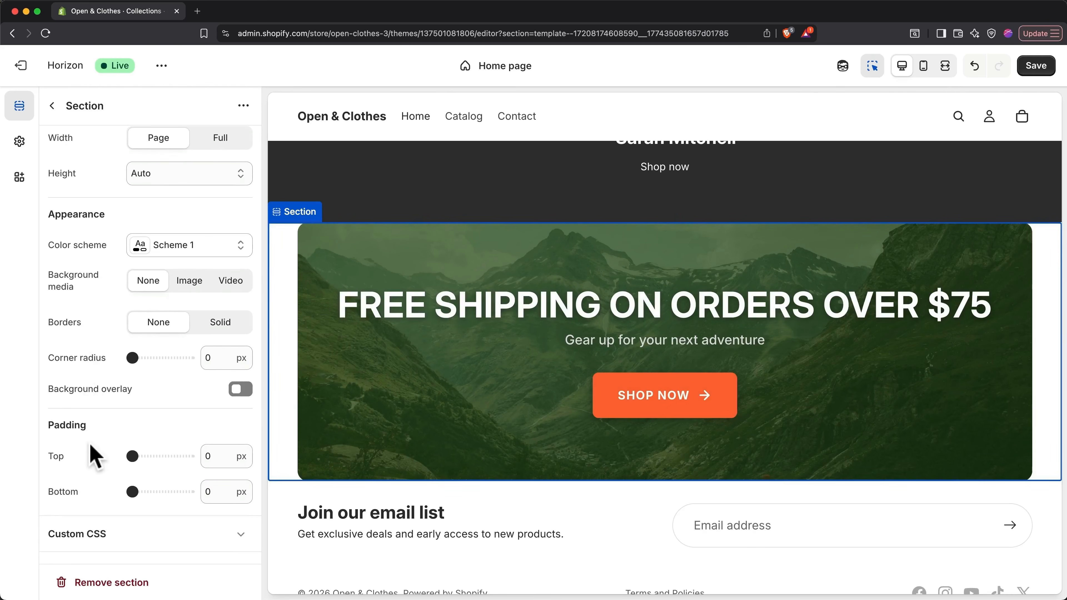
drag(132, 456, 154, 457)
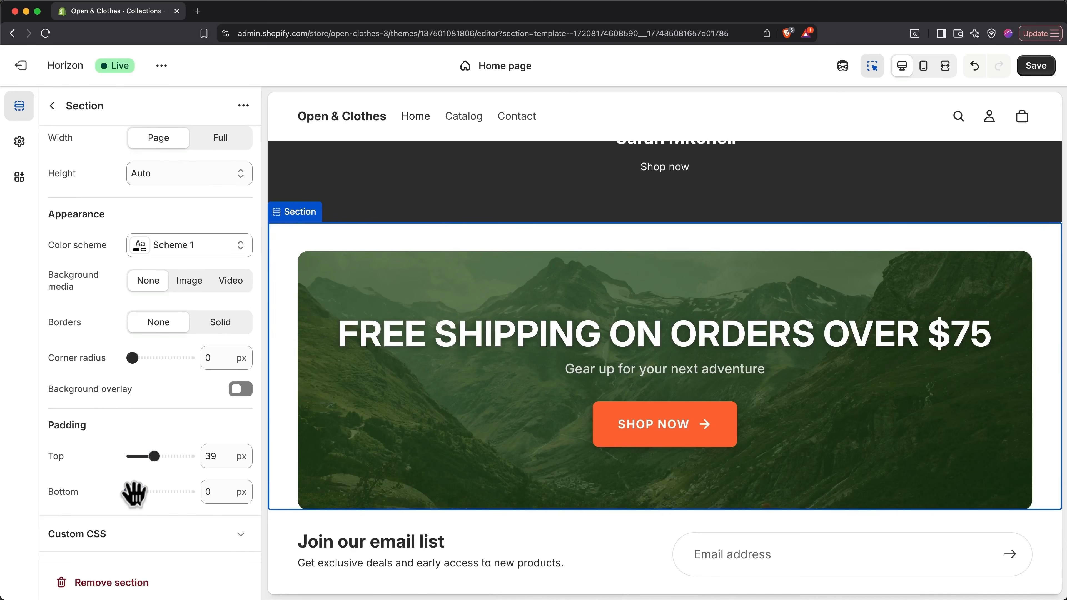
drag(134, 492, 154, 493)
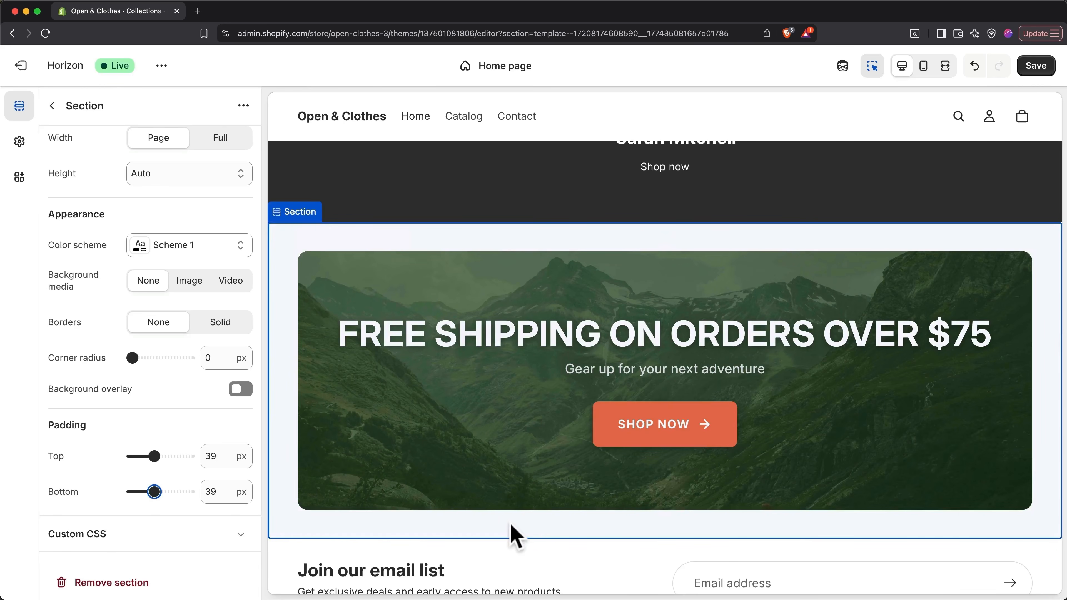
- Set the free shipping banner's button link to Collections > All collections
click(639, 437)
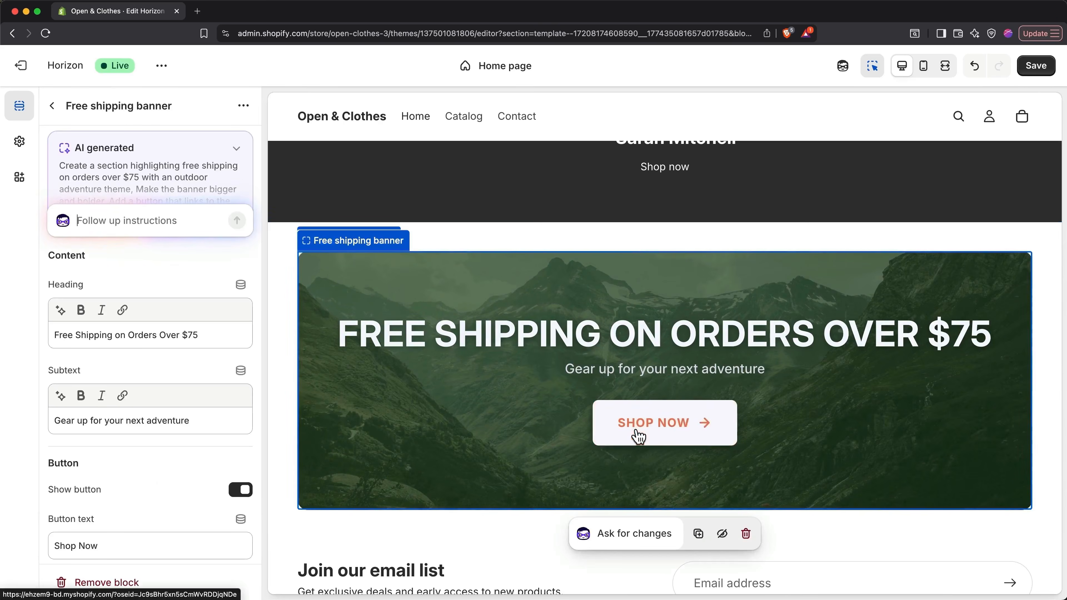
scroll(217, 469, down, 5)
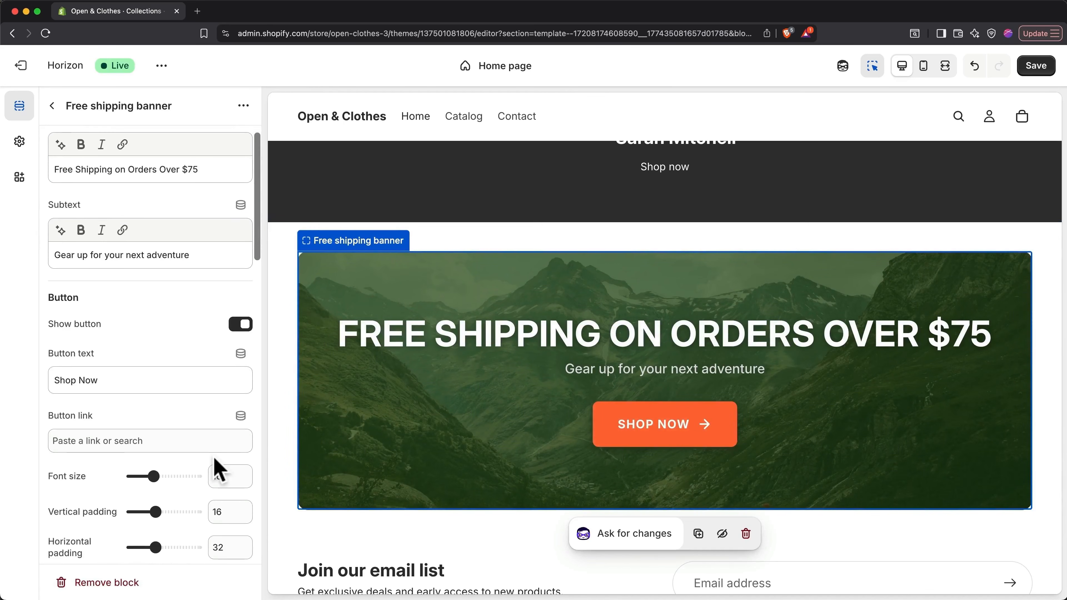
click(189, 441)
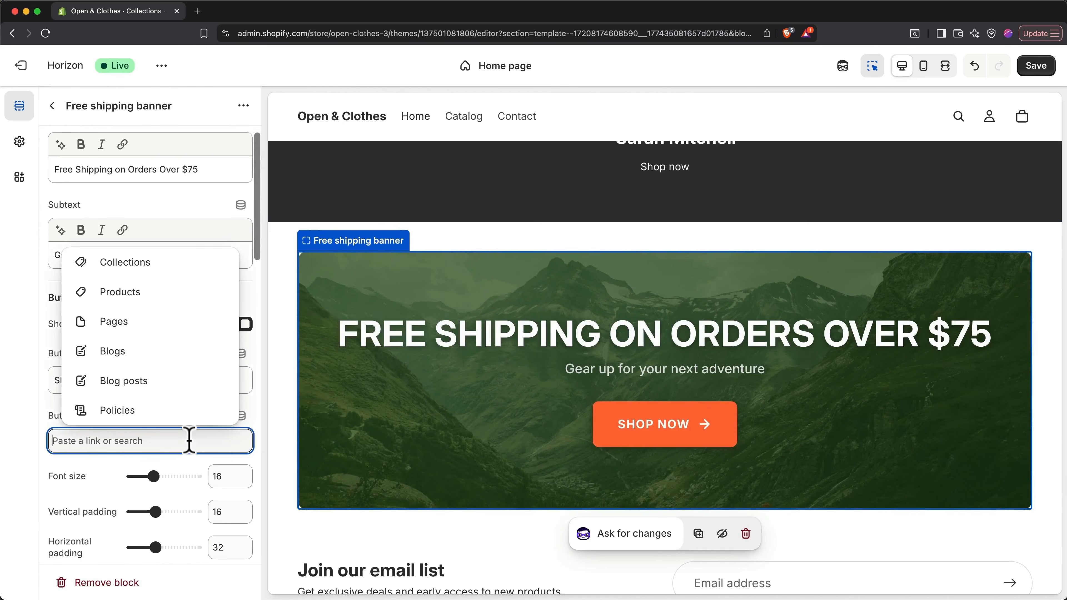
click(167, 273)
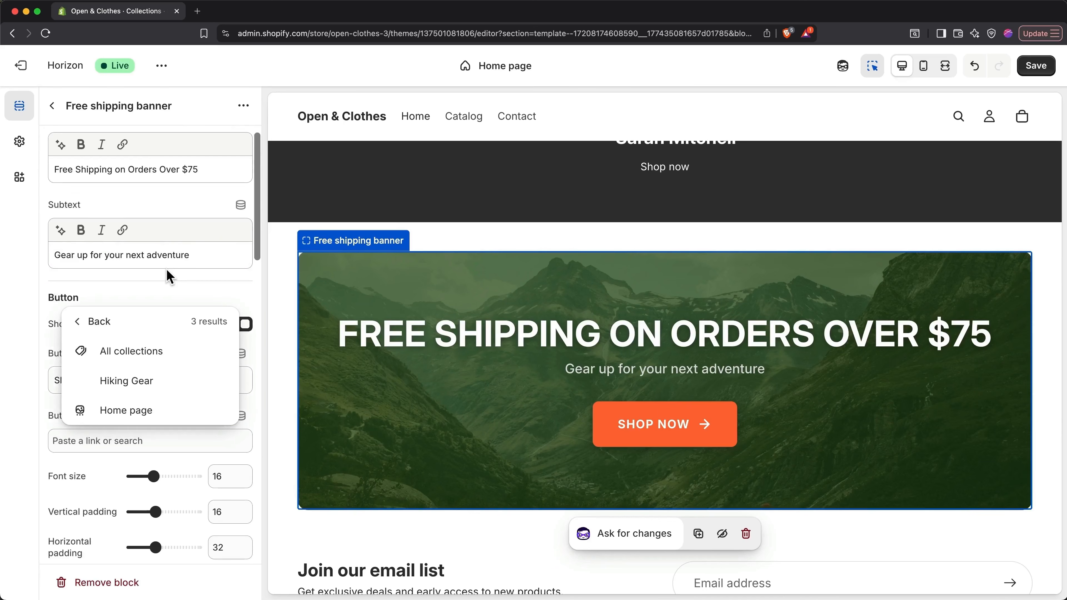
click(157, 352)
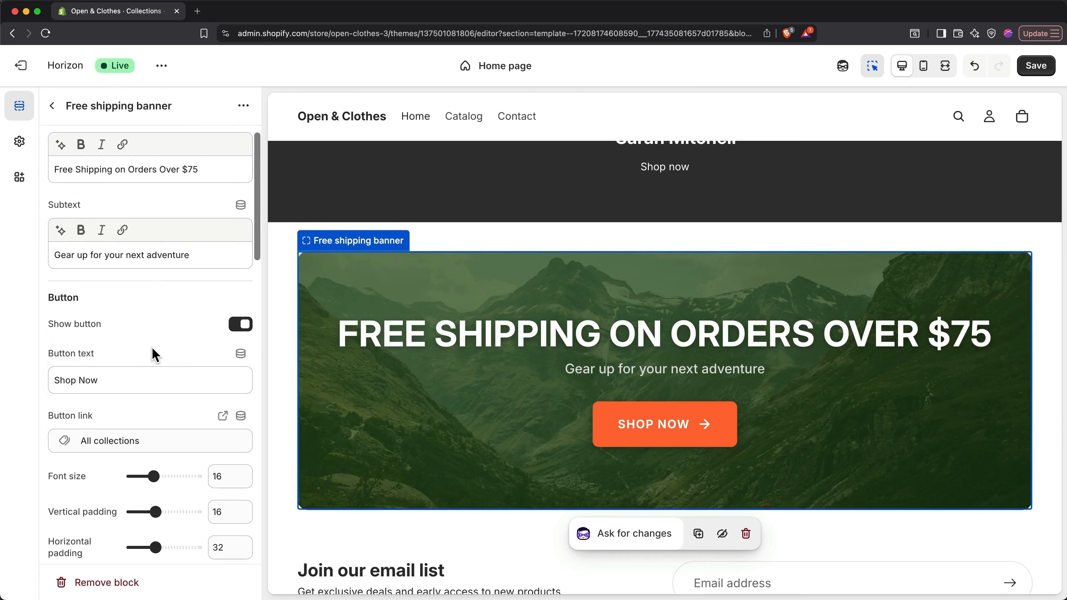
scroll(578, 307, up, 5)
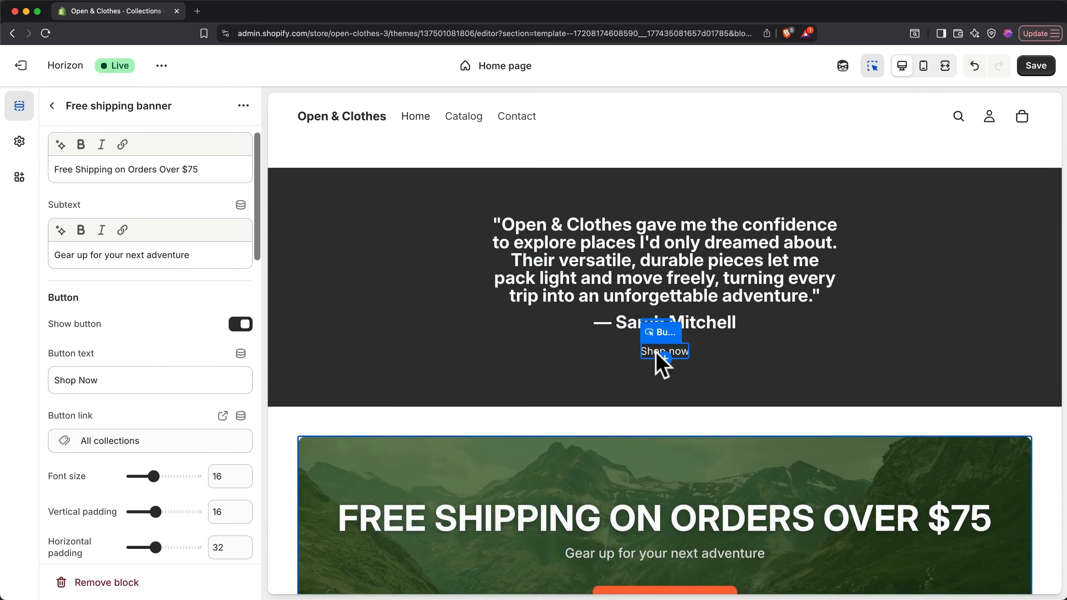
- Change the testimonial's Shop now button style to Secondary
click(656, 353)
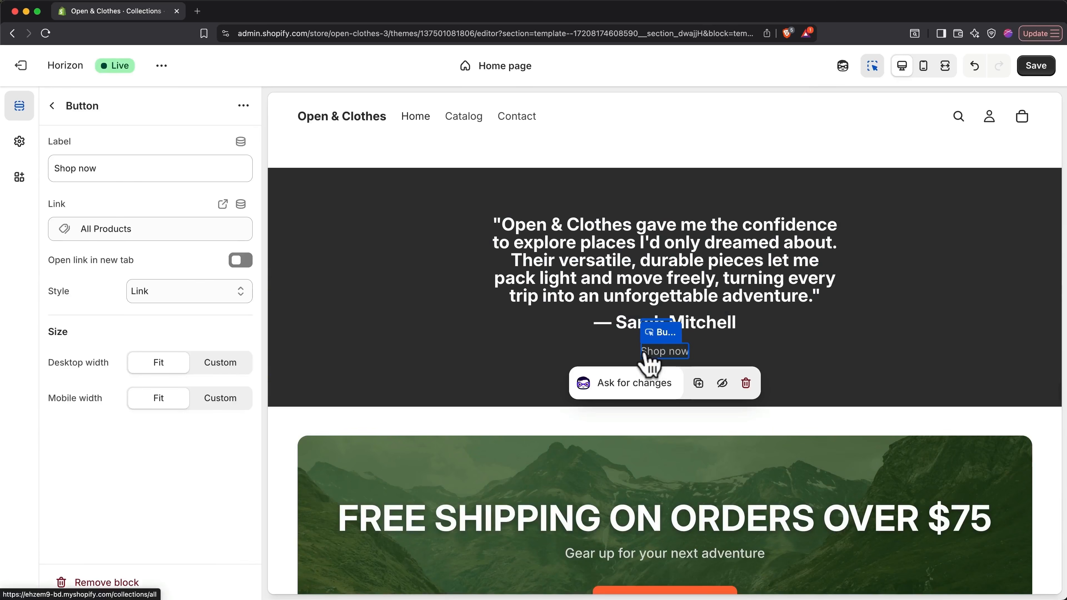
click(184, 294)
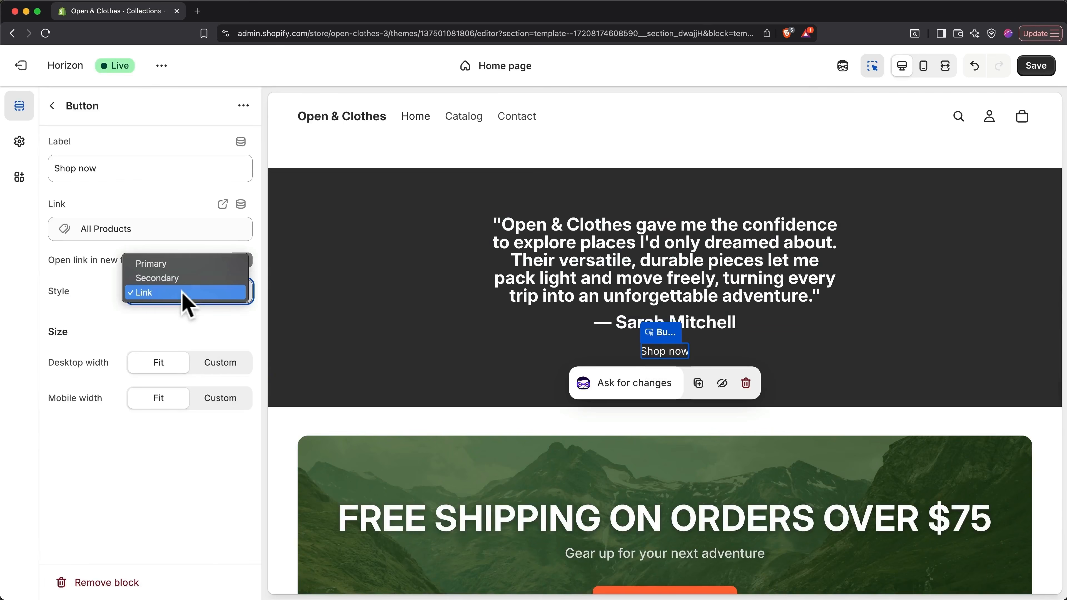
click(189, 279)
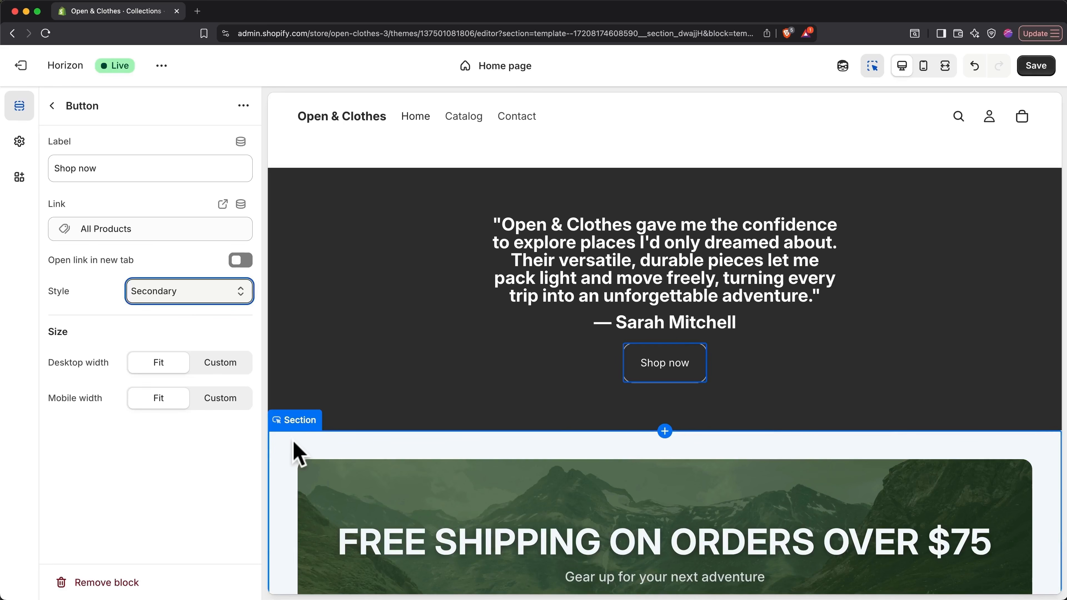
scroll(424, 369, up, 5)
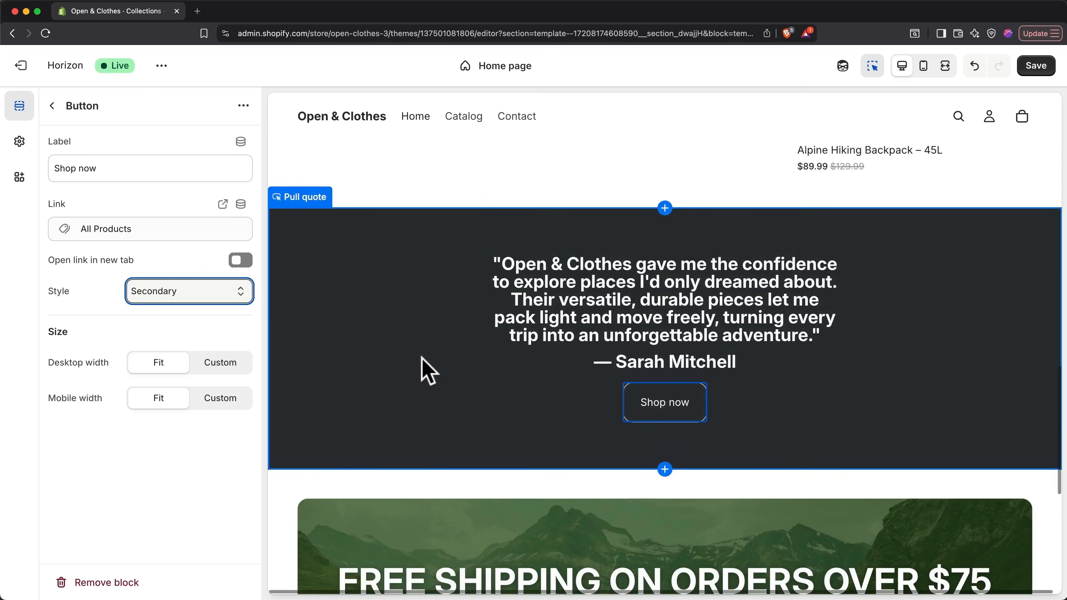
scroll(424, 370, up, 10)
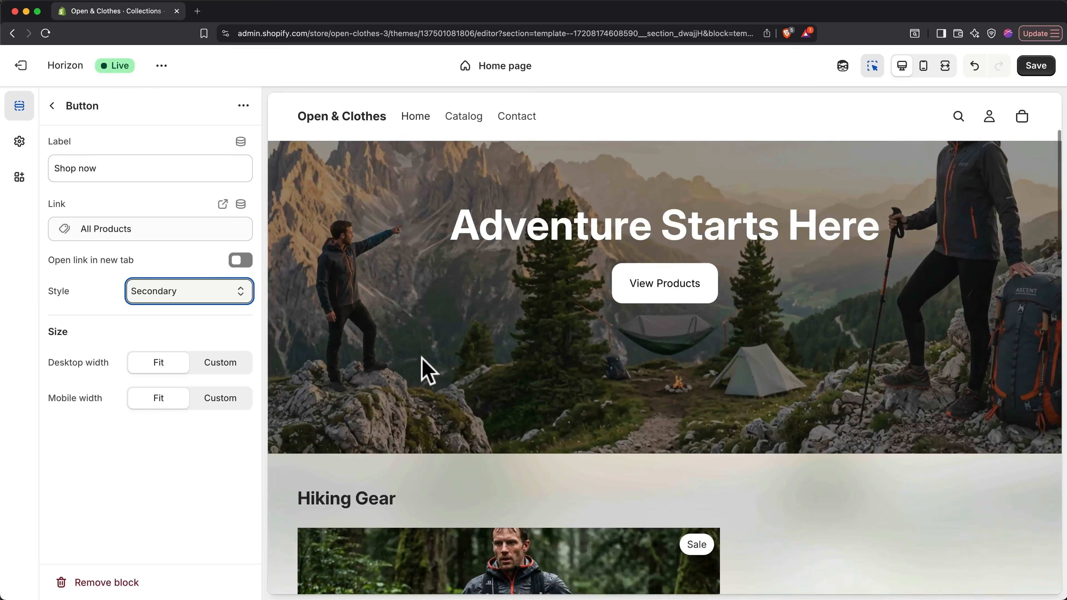
scroll(424, 370, up, 3)
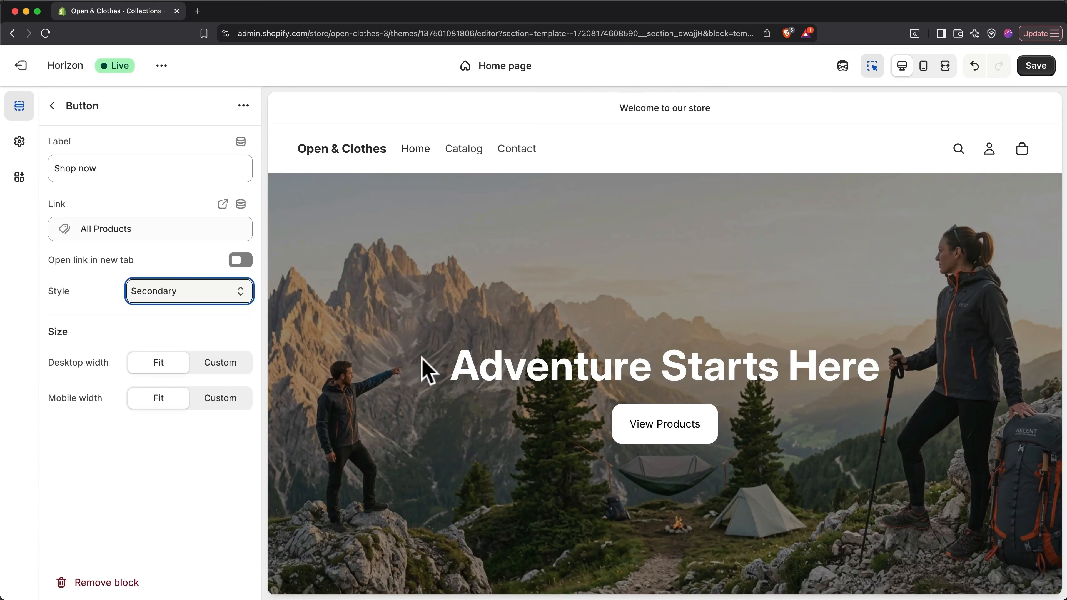
- Switch the template selector from Home page to Products > Default product, showing the Alpine Hiking Backpack – 45L
click(520, 71)
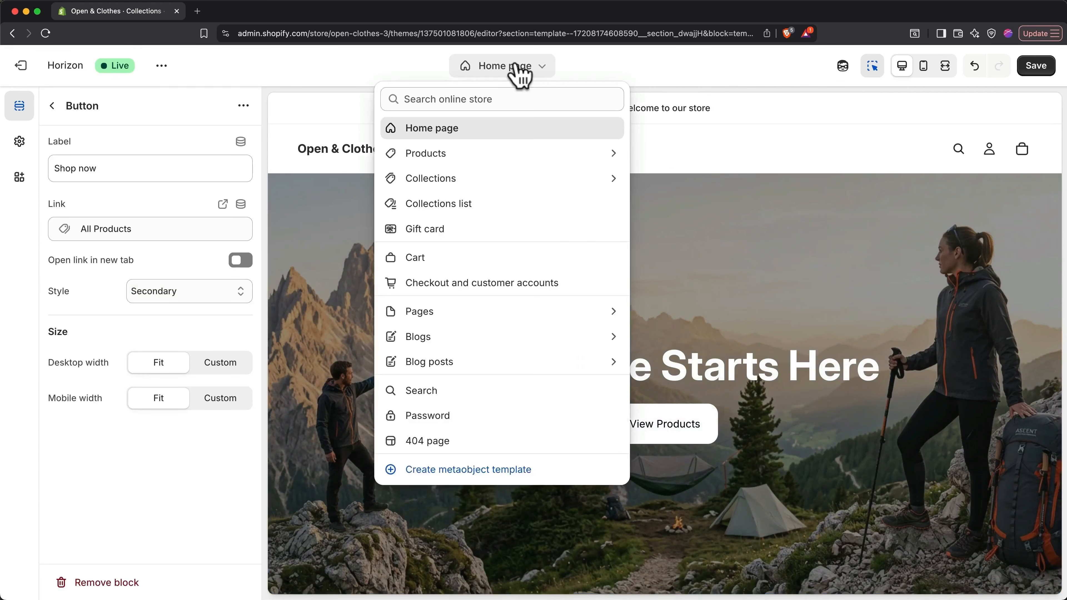
click(538, 167)
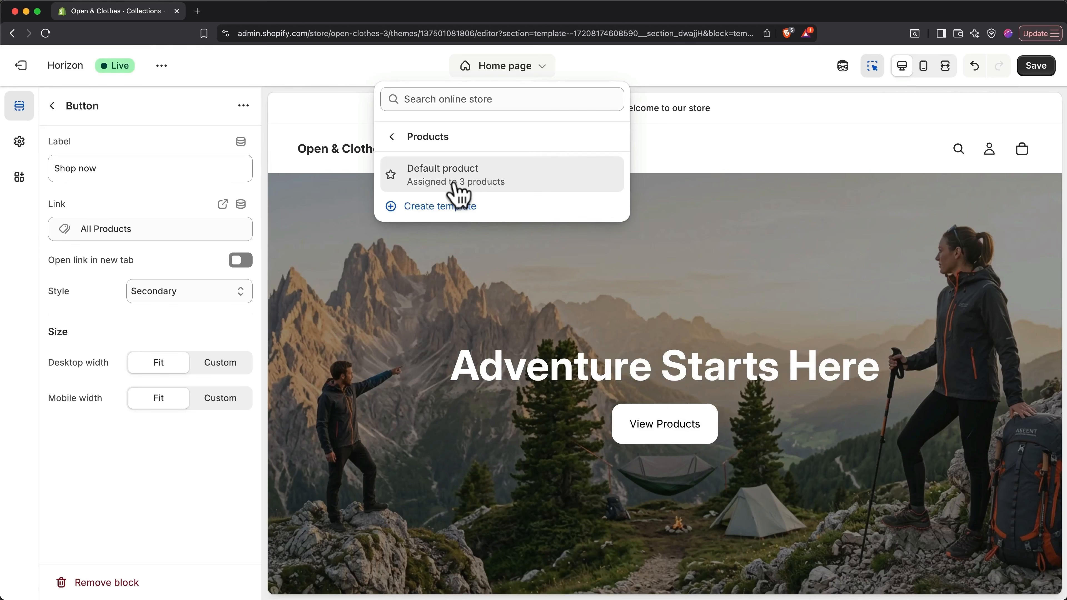
click(459, 194)
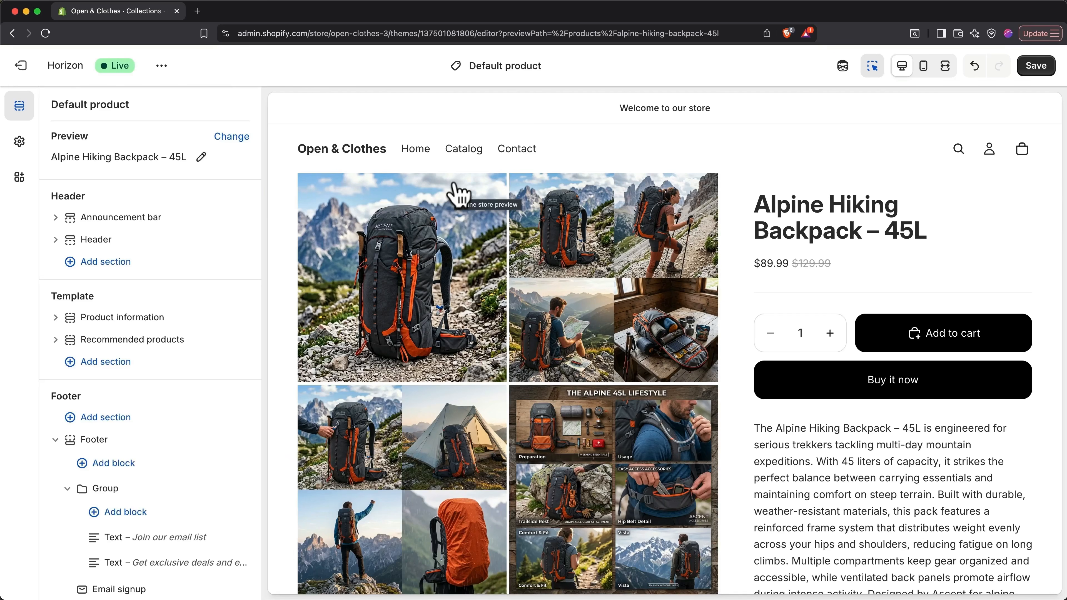
scroll(458, 194, down, 10)
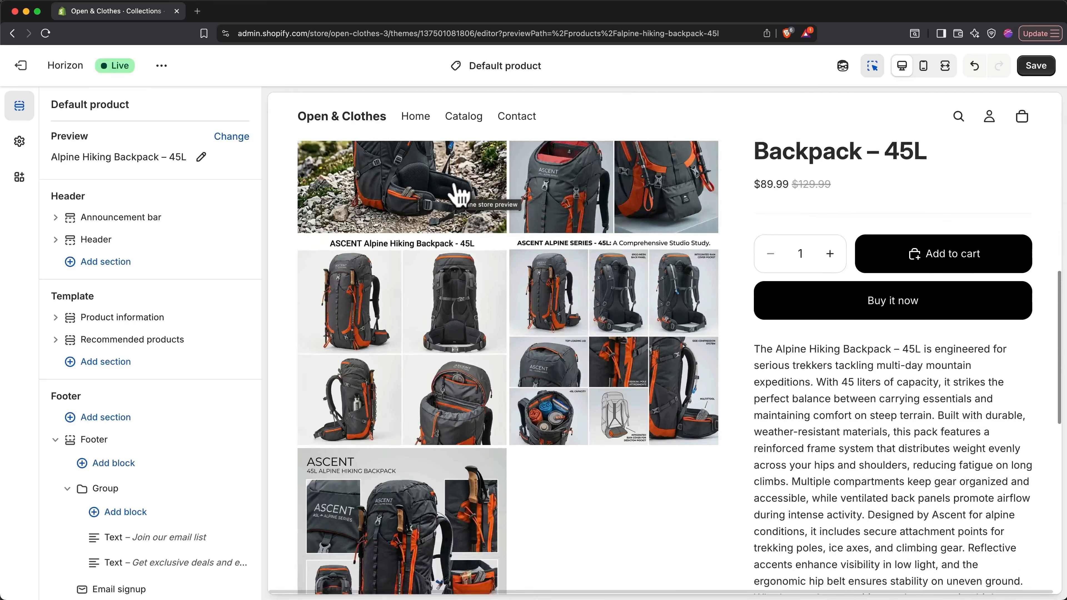
scroll(462, 195, down, 10)
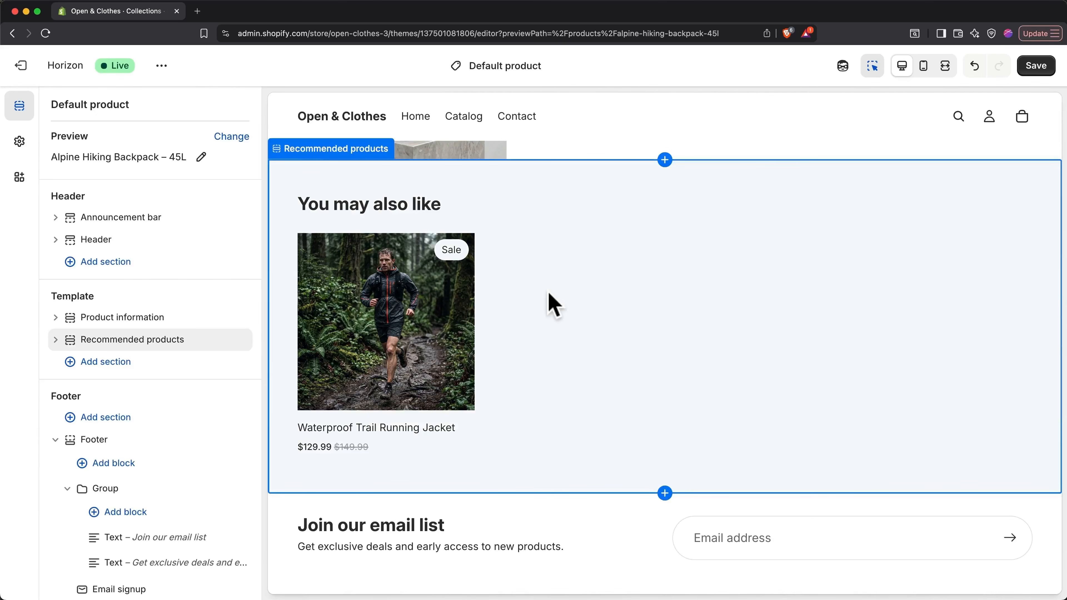
scroll(554, 306, up, 10)
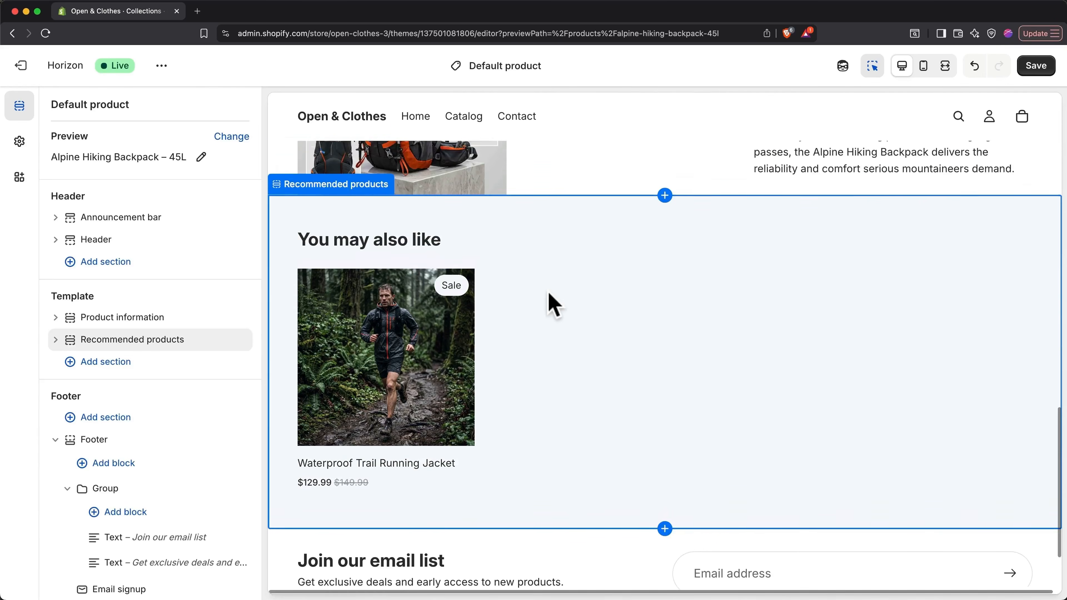
scroll(554, 306, up, 8)
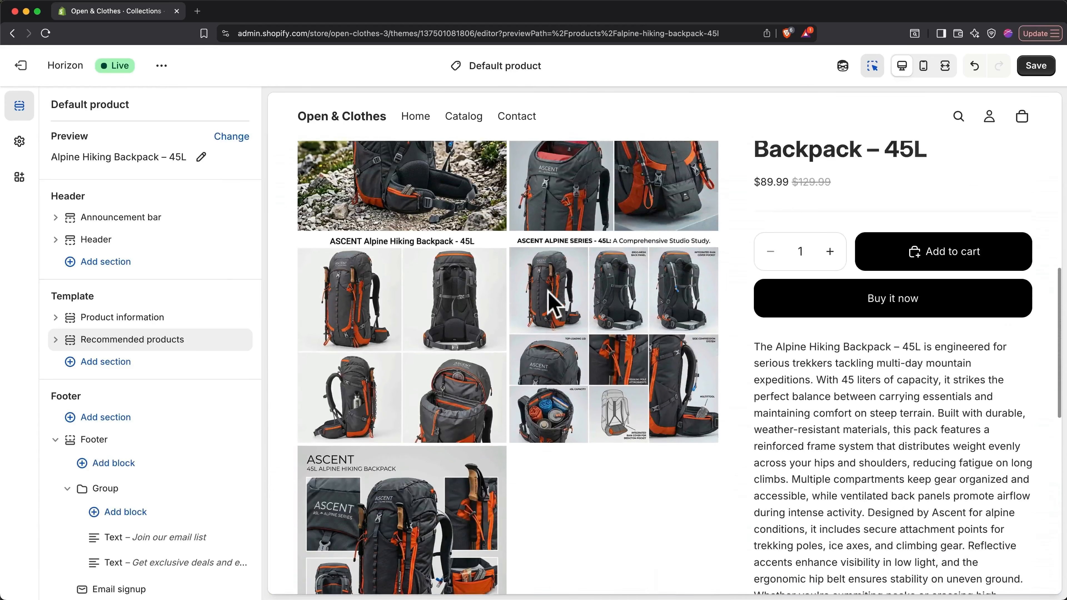
scroll(554, 306, up, 6)
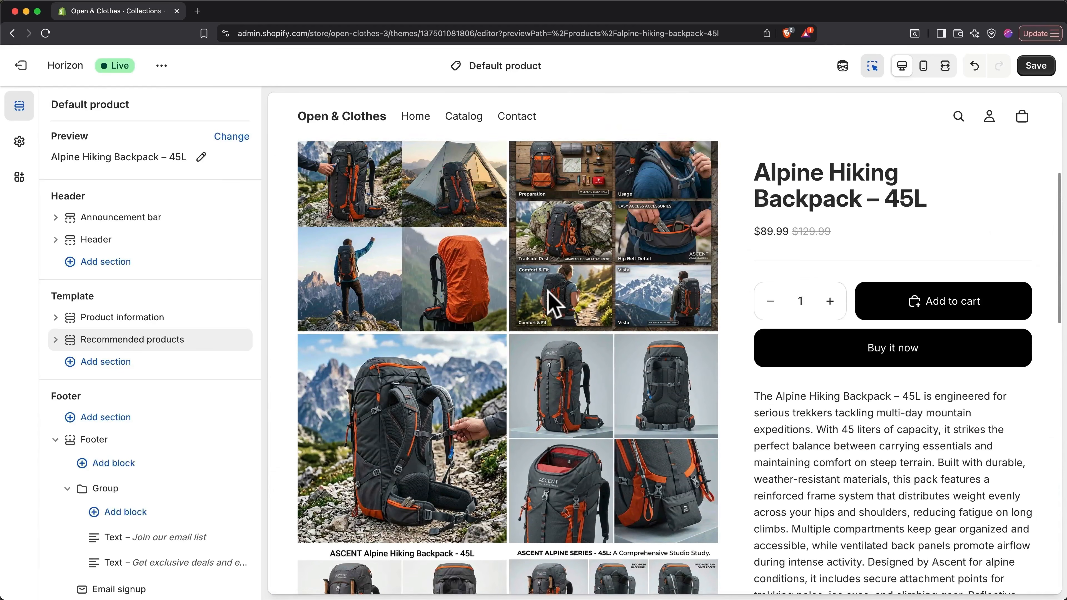
scroll(554, 306, up, 8)
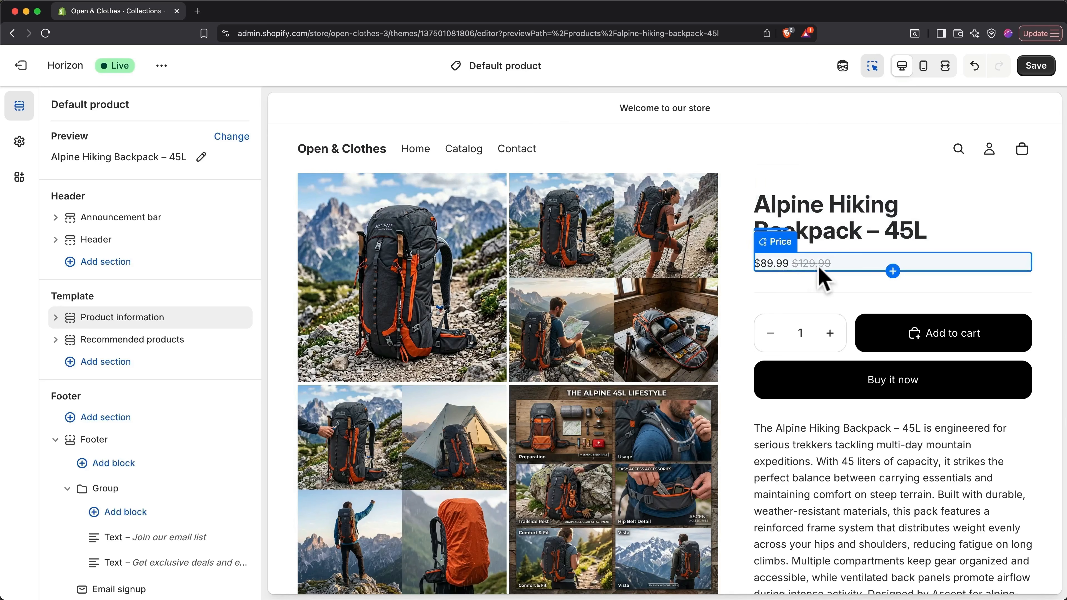
scroll(836, 348, down, 3)
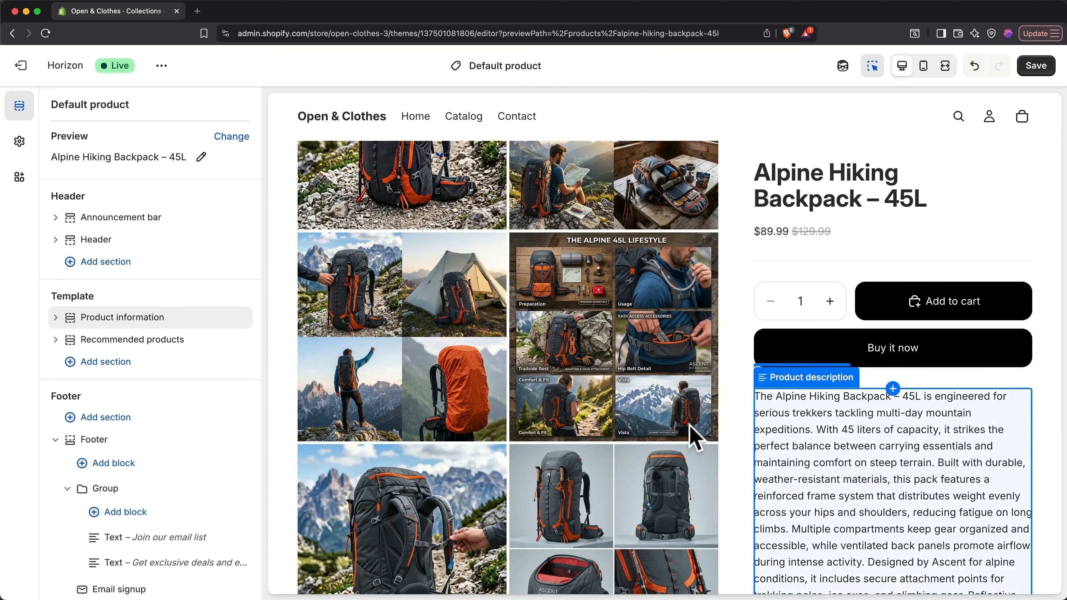
- Expand Product information and Recommended products, then open the Product media gallery settings
click(55, 318)
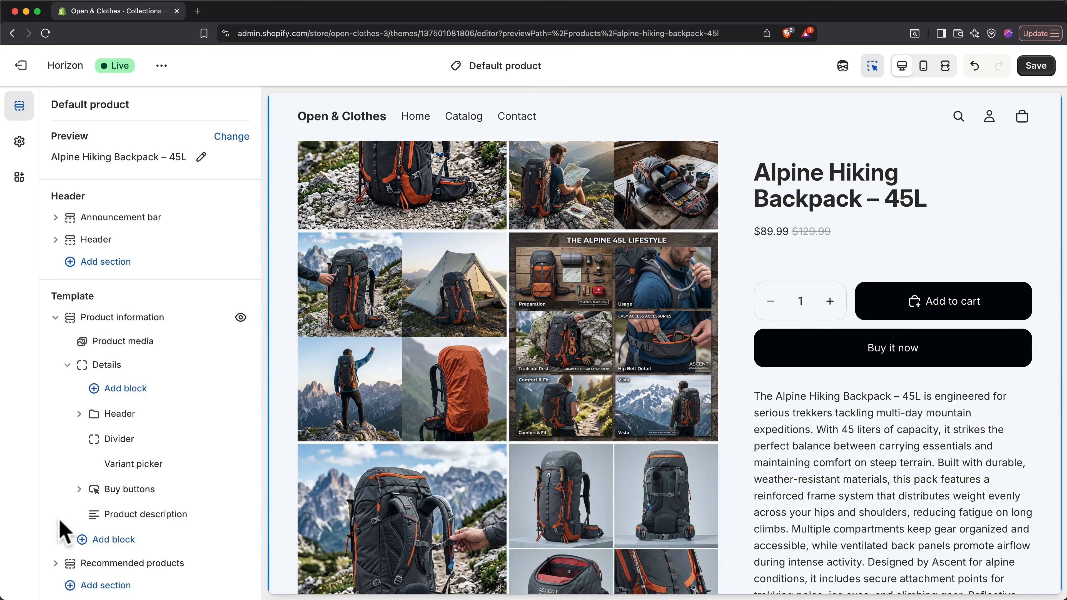
click(55, 564)
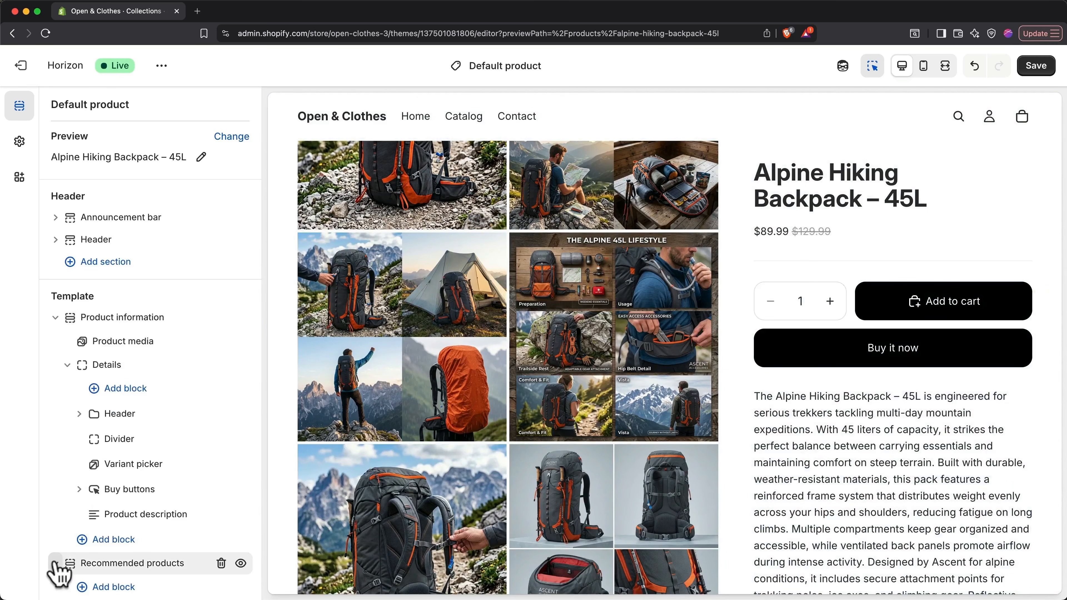
scroll(55, 571, down, 3)
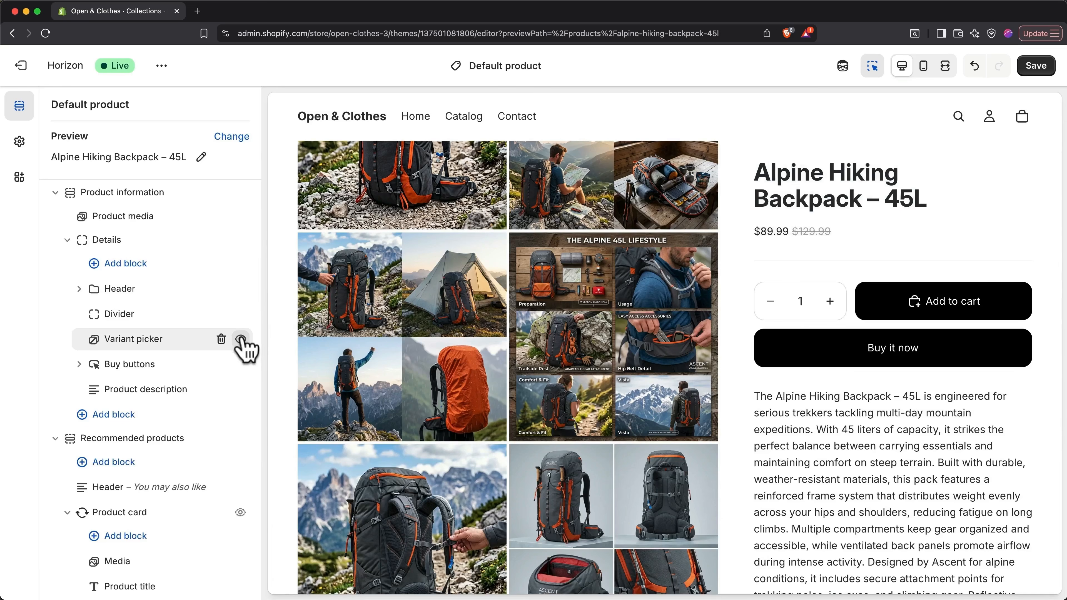
click(441, 298)
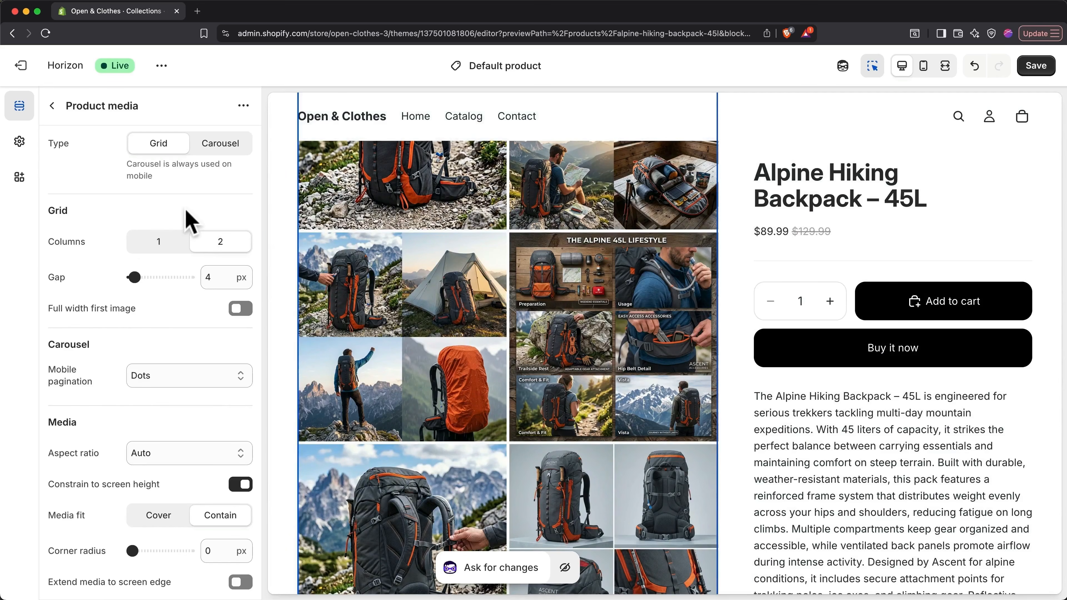
- Switch the product media to a carousel with thumbnail pagination on desktop and large arrows
click(221, 151)
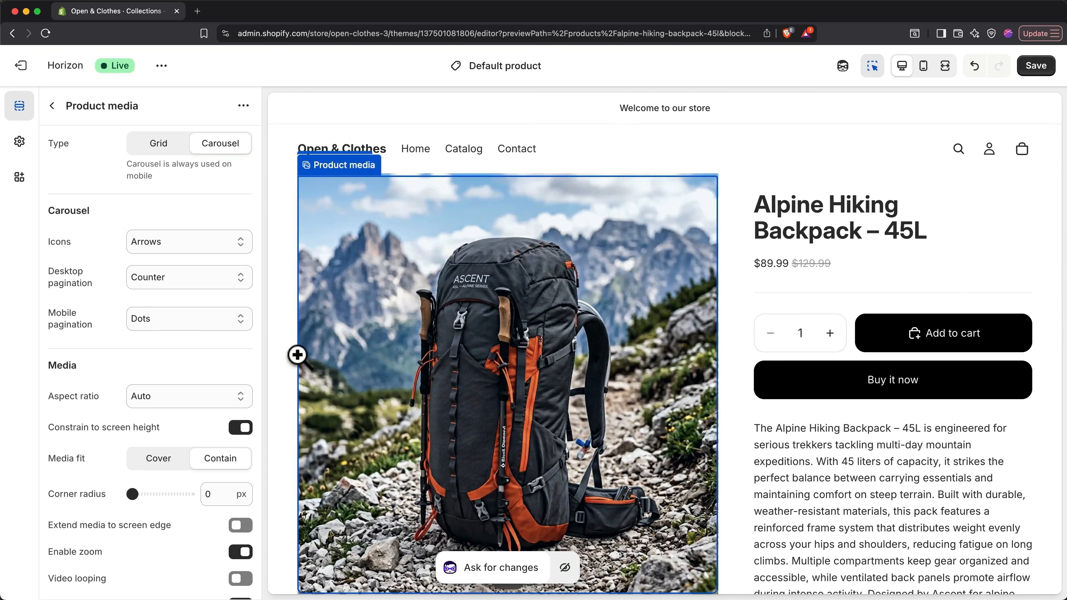
click(196, 278)
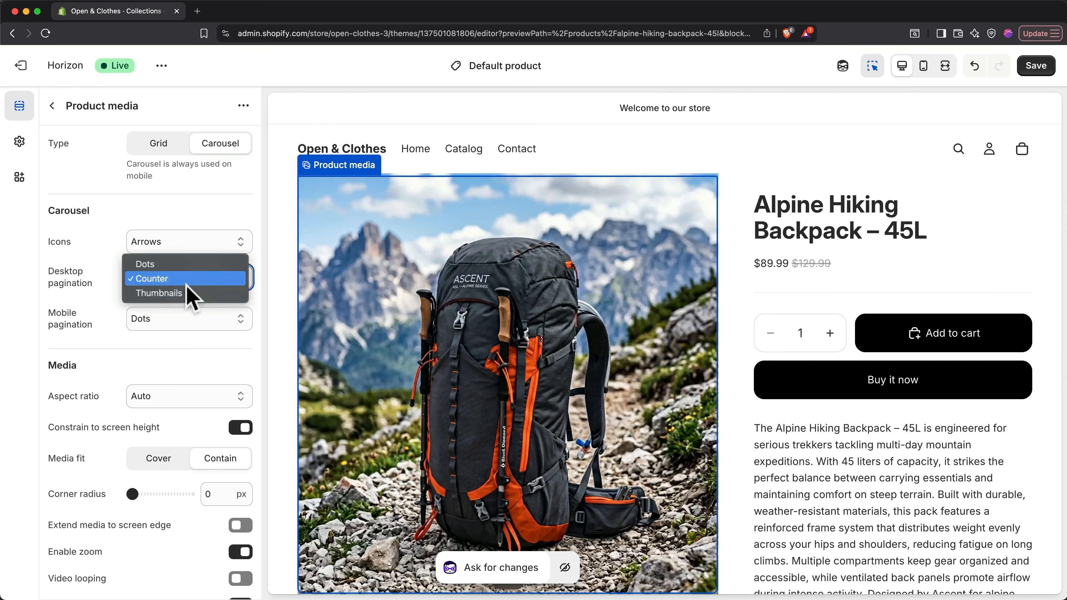
click(189, 293)
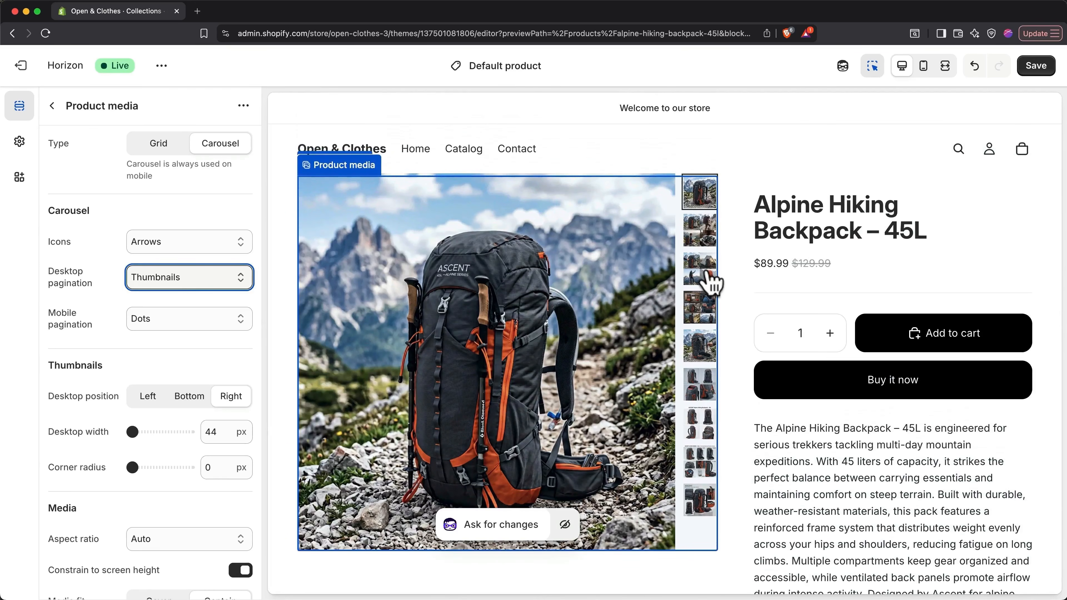
click(233, 248)
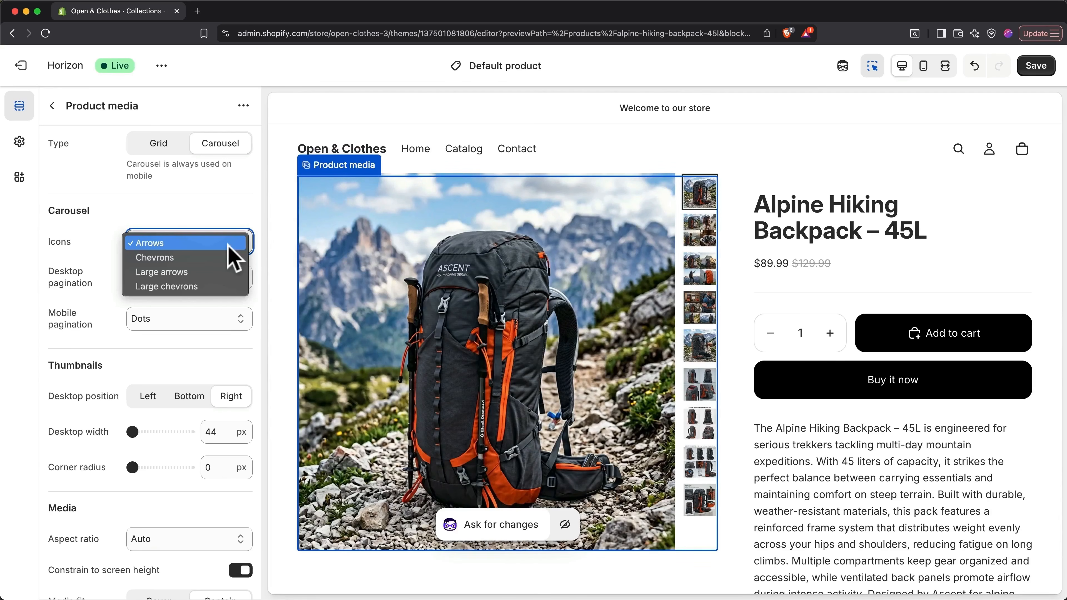
click(227, 272)
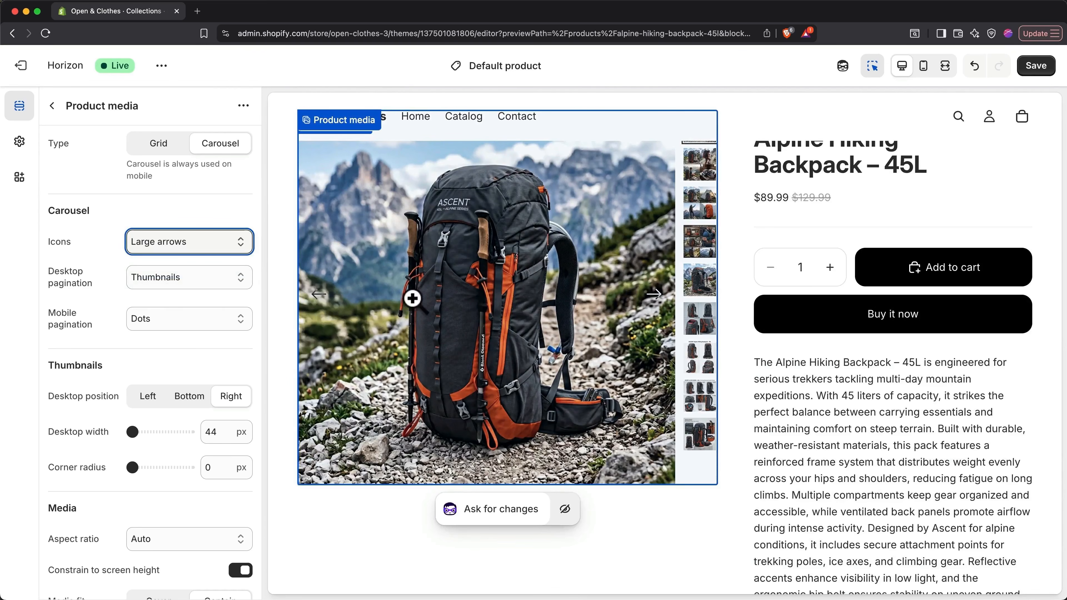
- Advance the preview carousel two slides and go back one to test the arrows
click(659, 295)
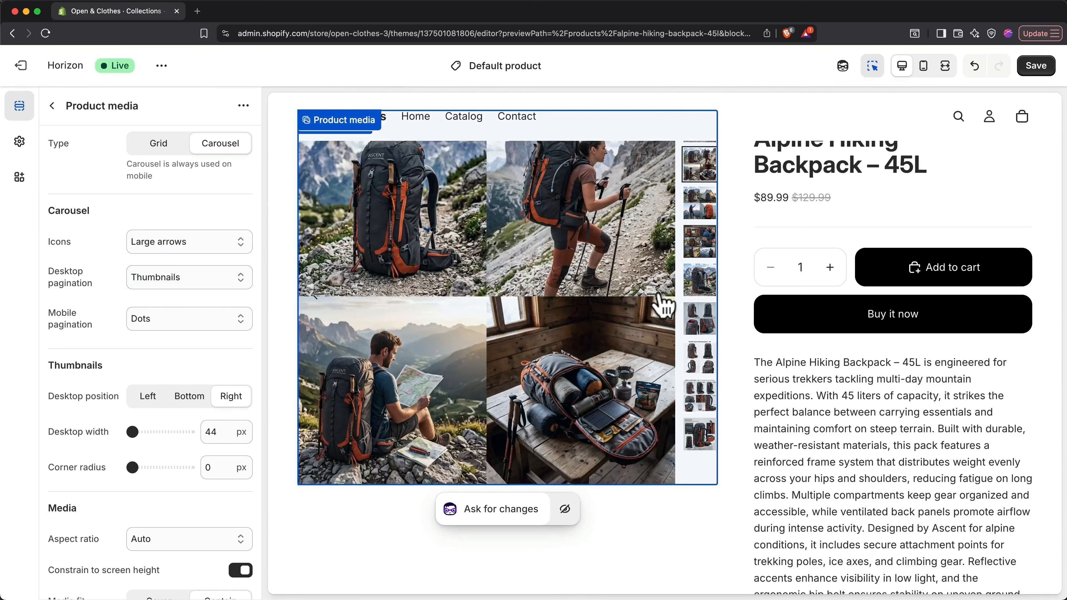
click(659, 296)
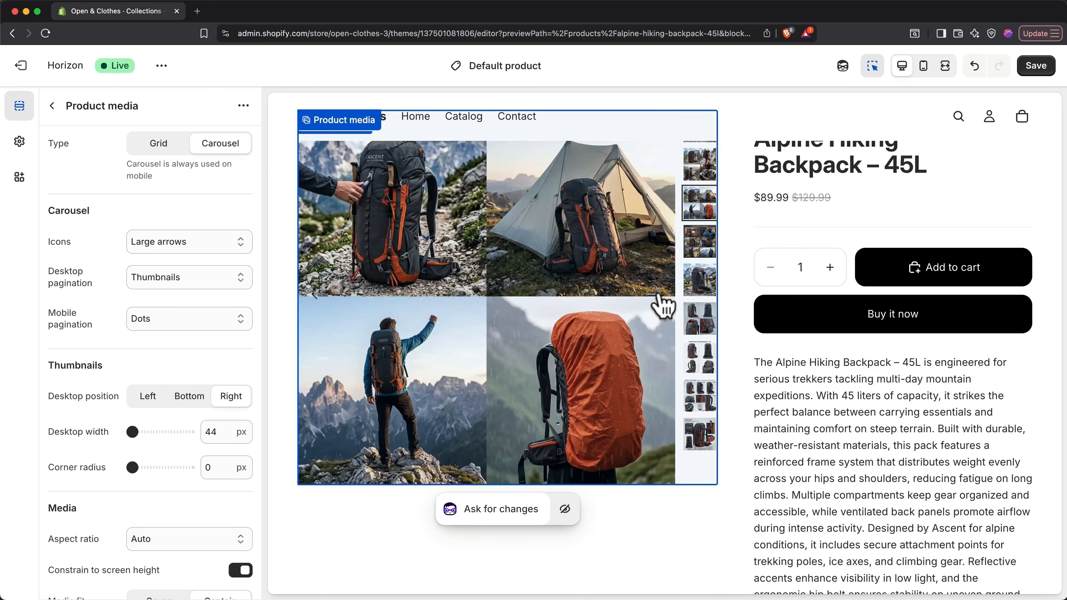
click(318, 299)
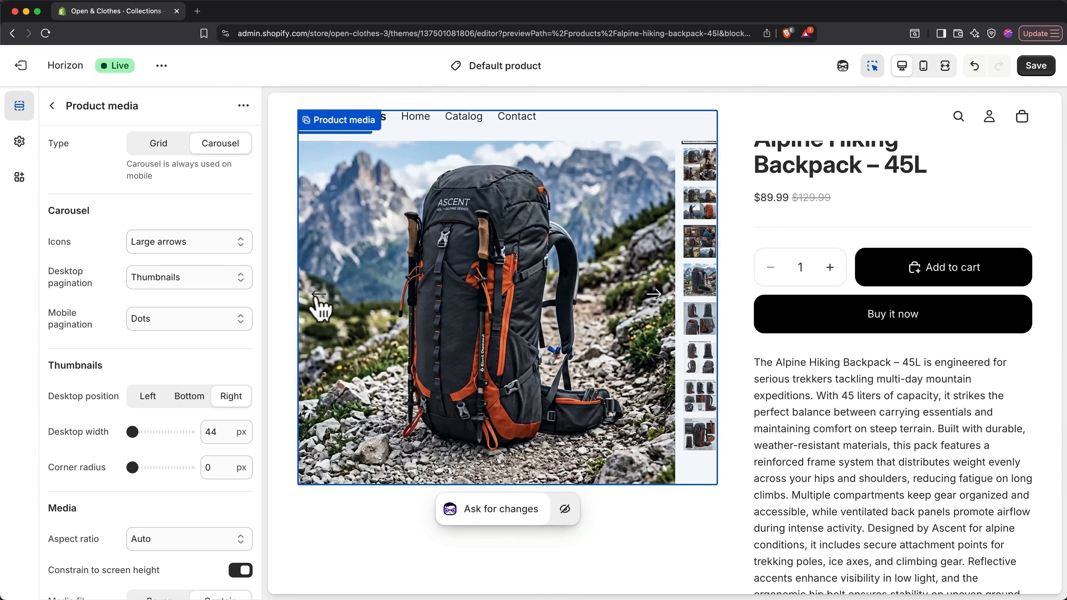
- Give the Product information section 39 px of top padding
click(793, 261)
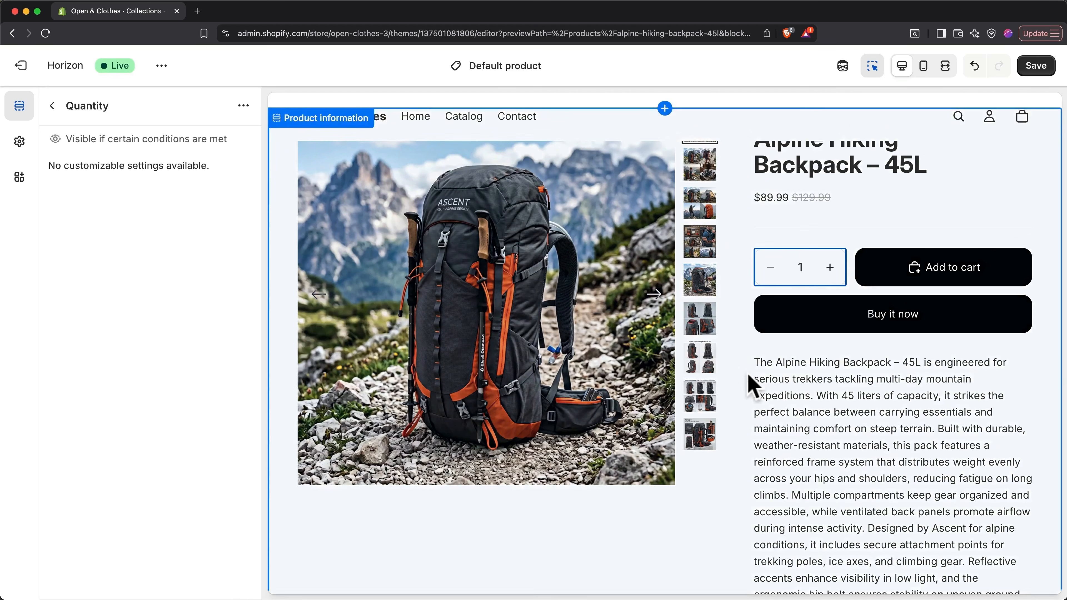
scroll(748, 374, up, 1)
scroll(750, 382, up, 3)
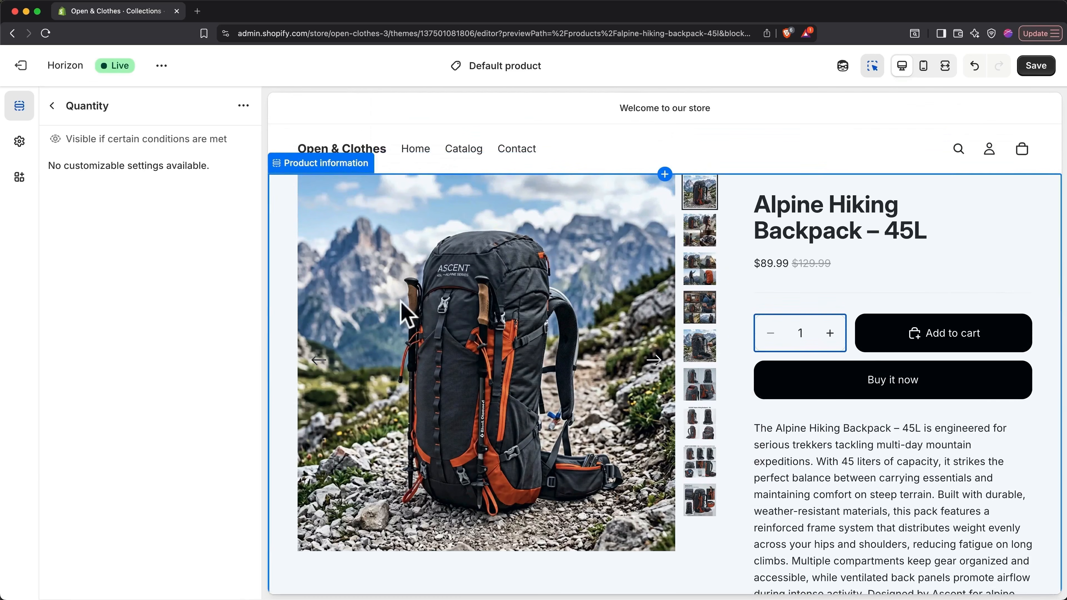
click(281, 311)
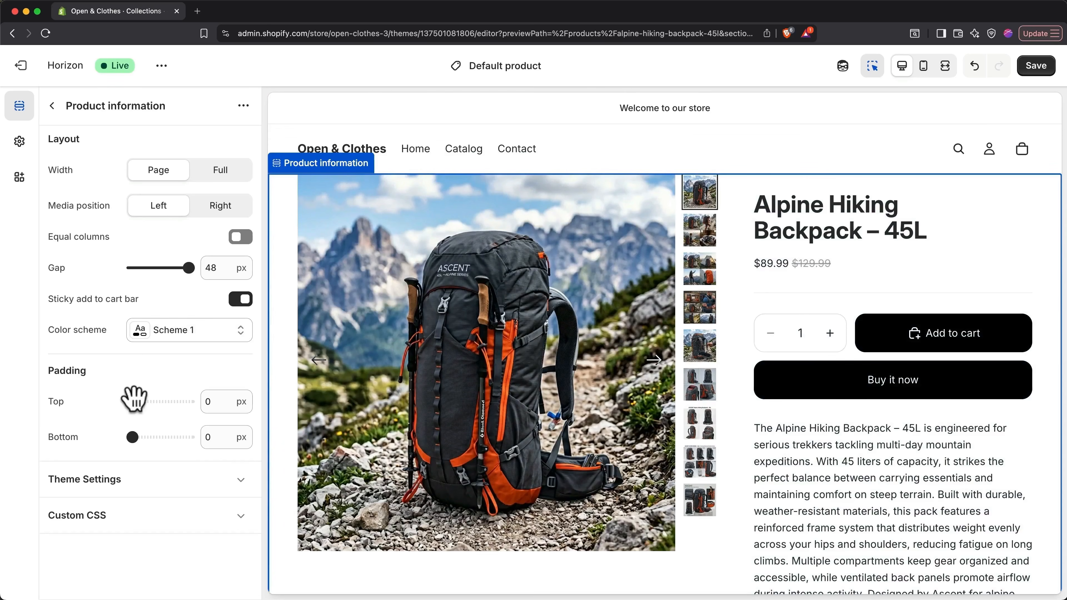
drag(134, 400, 154, 403)
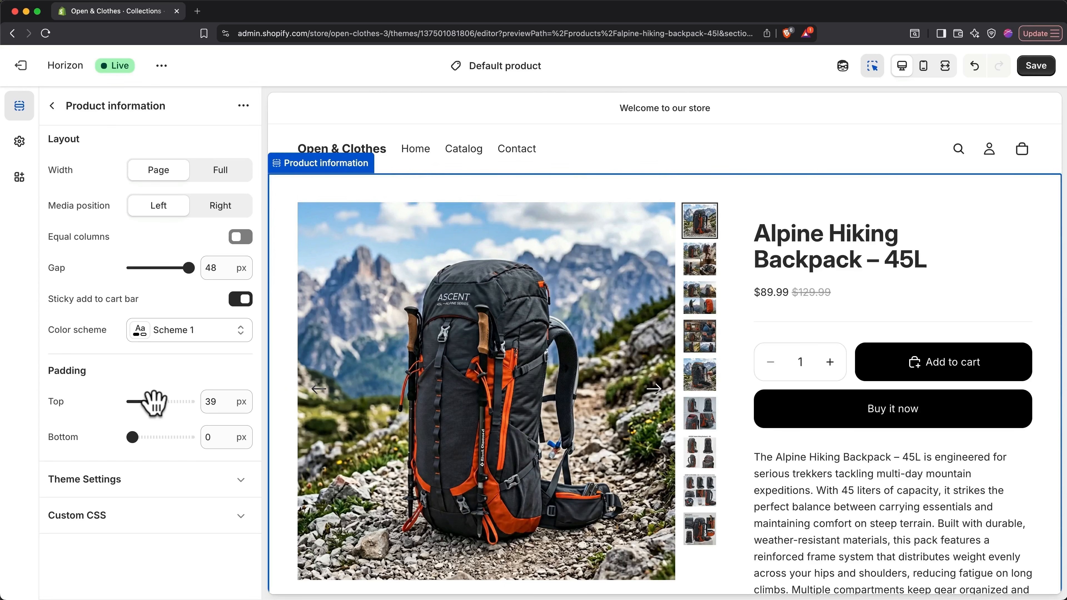
- Try Scheme 2 on the Product information section, then revert it to Scheme 1
click(204, 339)
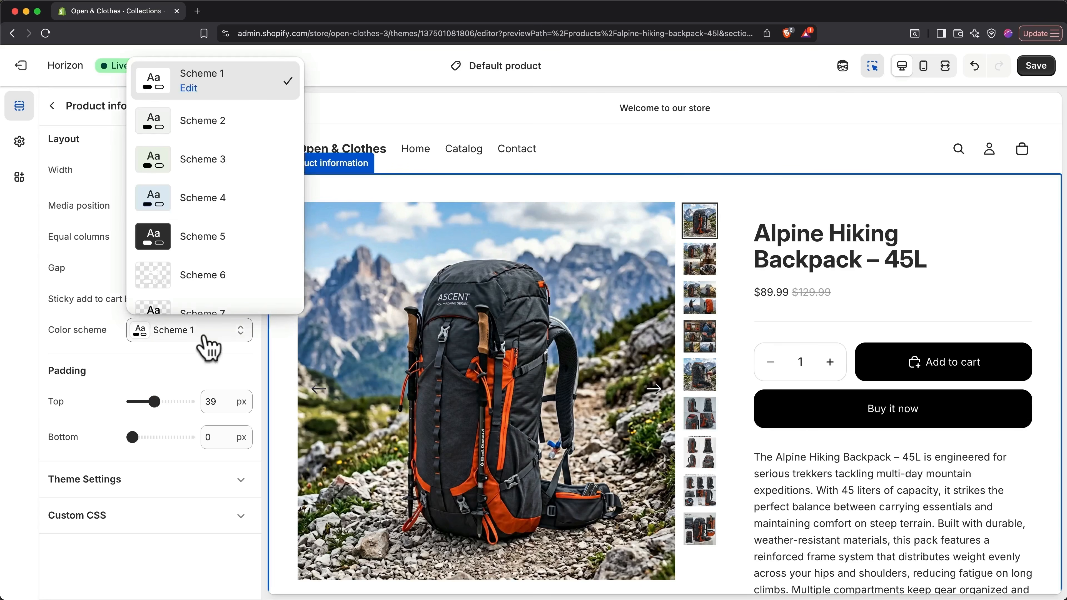
click(236, 137)
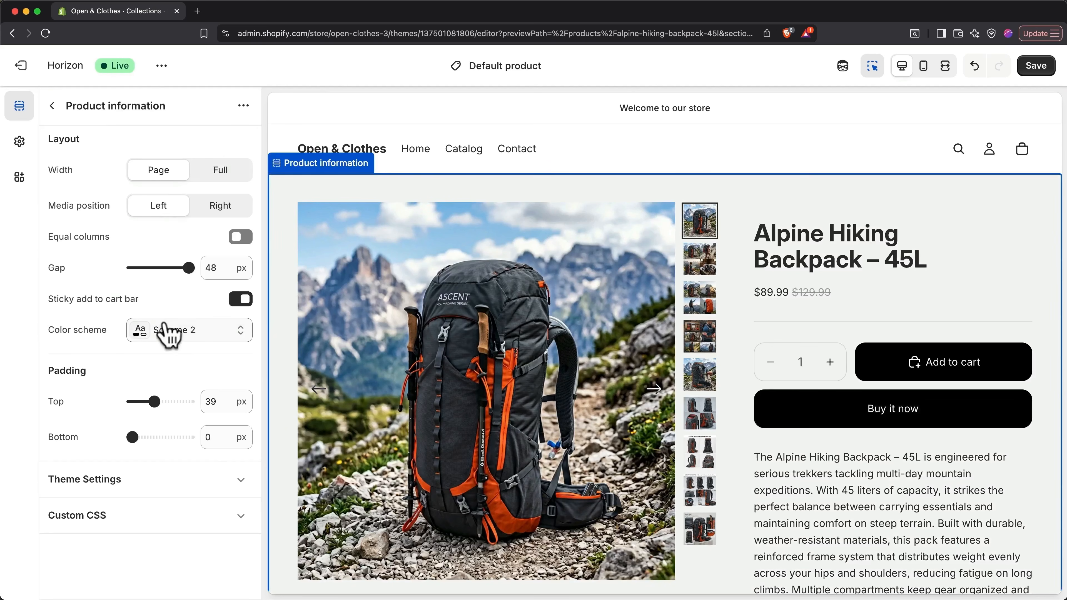
click(168, 332)
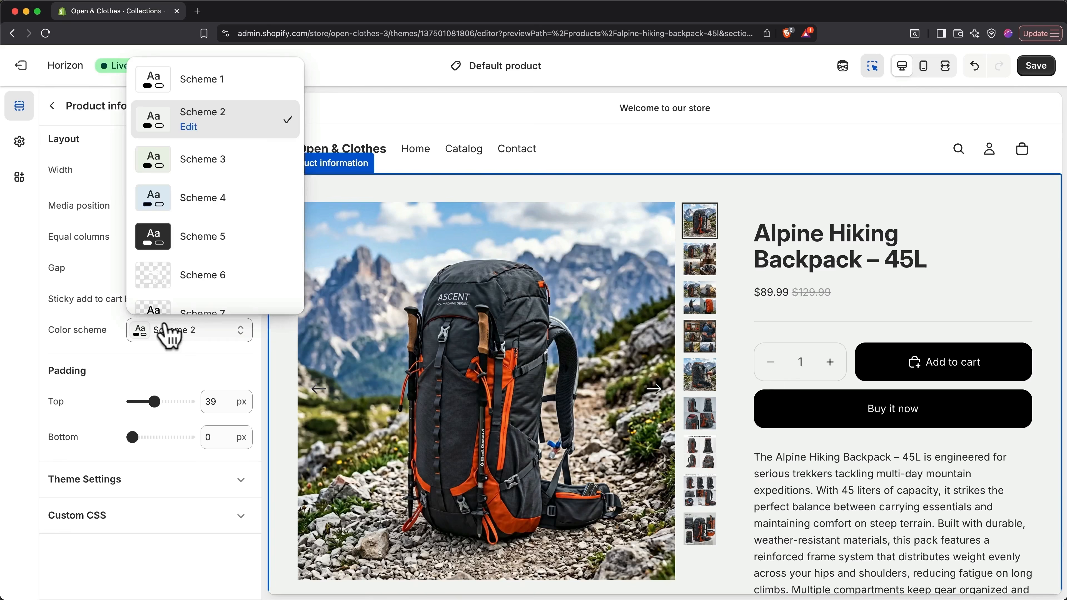
click(217, 91)
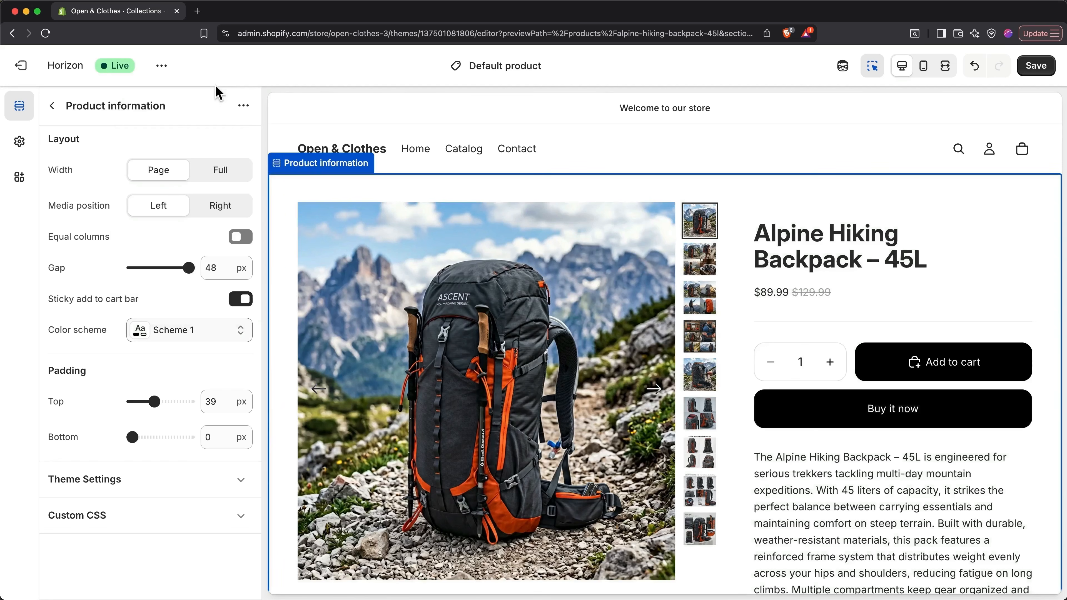
scroll(350, 250, down, 6)
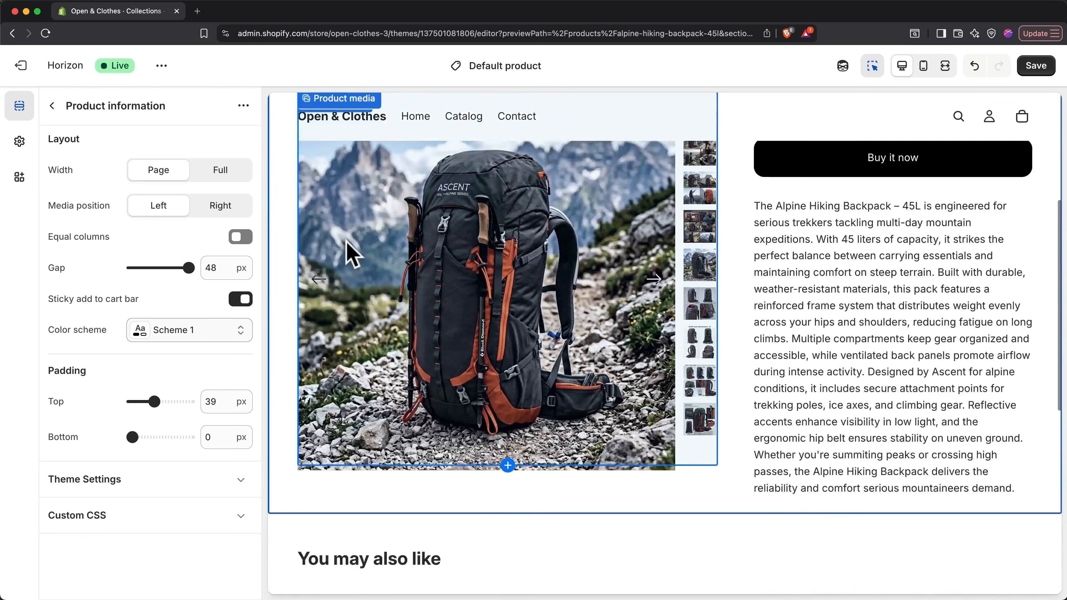
scroll(347, 243, down, 7)
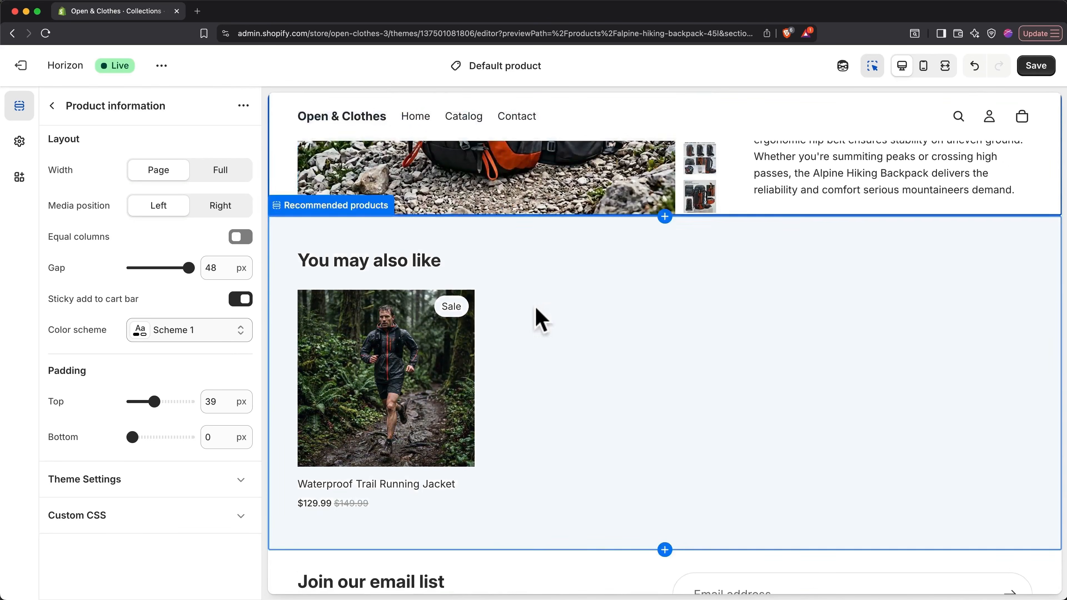
- Try Complementary type and Carousel style for Recommended products, then restore Related and Grid
click(541, 321)
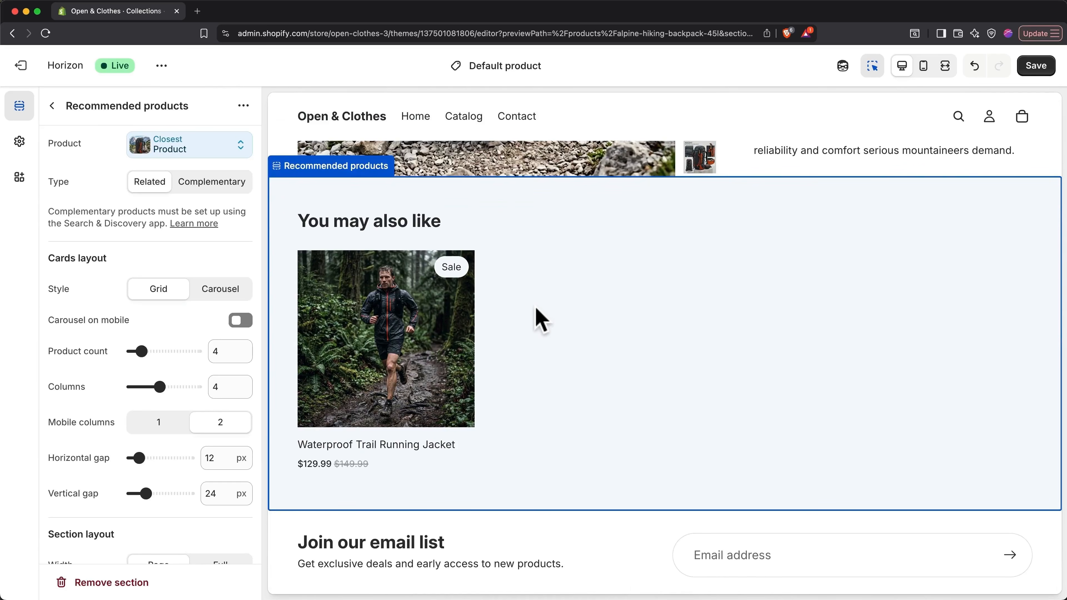
click(201, 190)
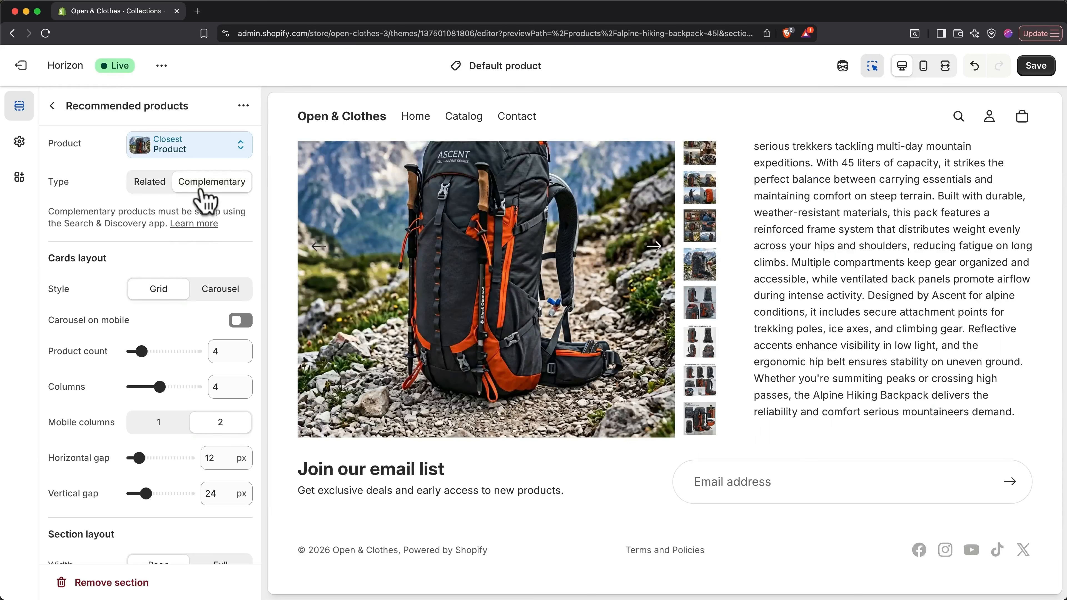
click(148, 185)
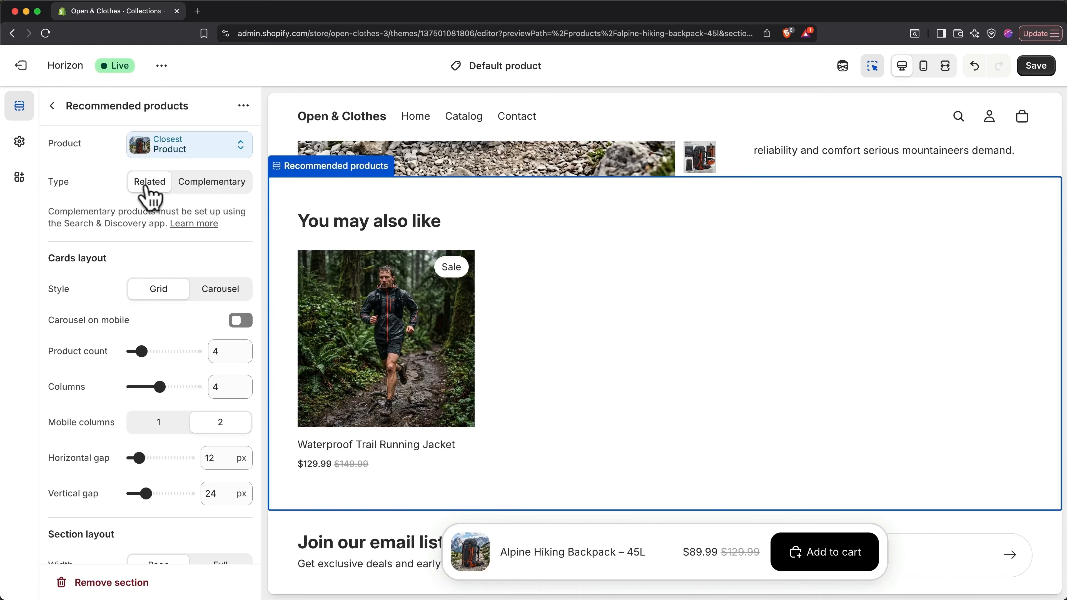
click(207, 295)
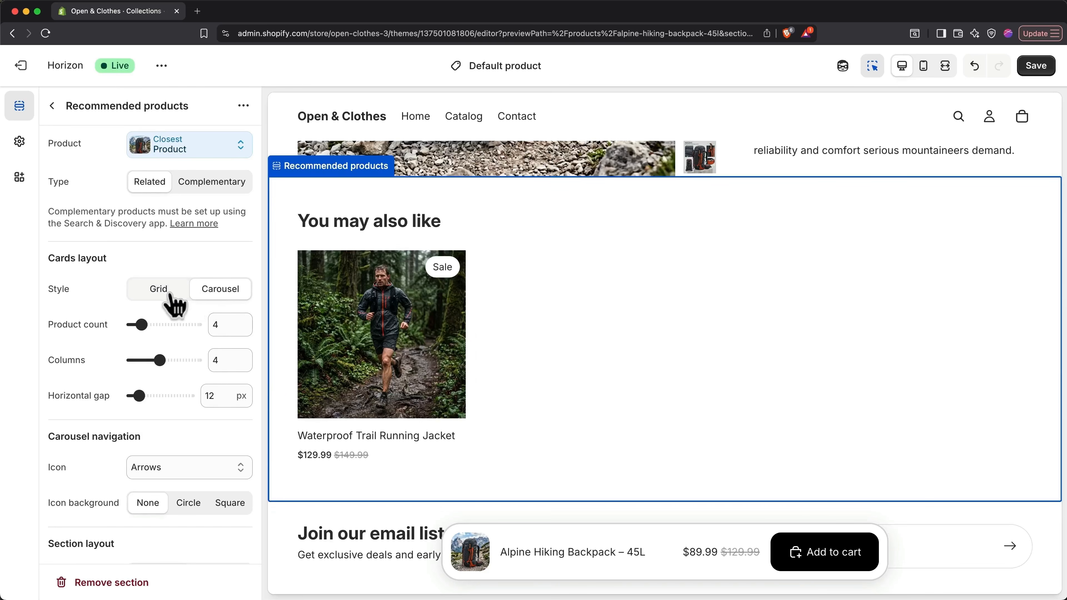
click(170, 294)
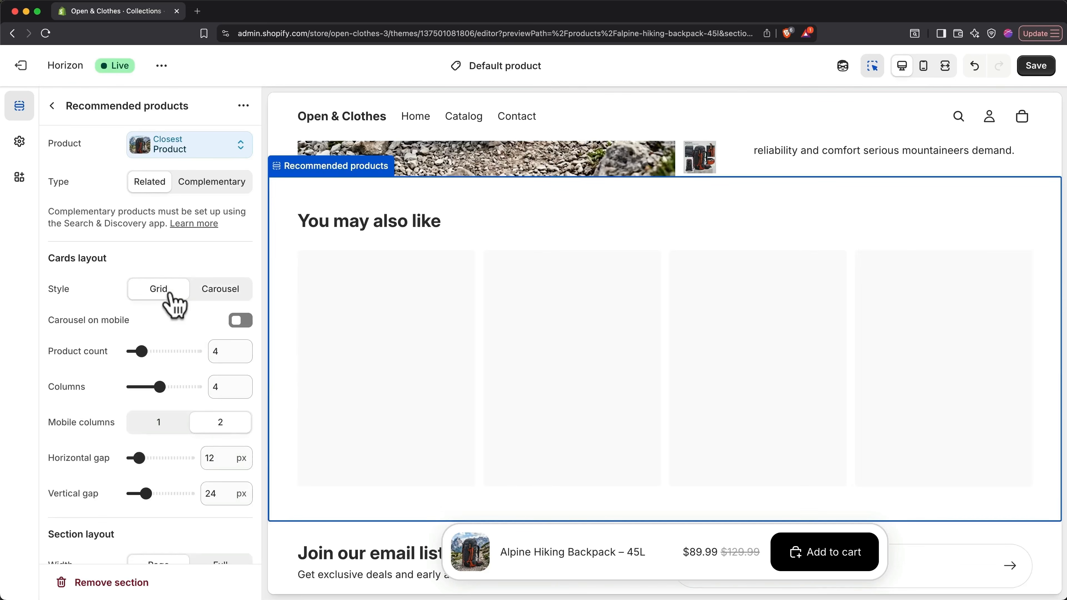
scroll(341, 318, up, 5)
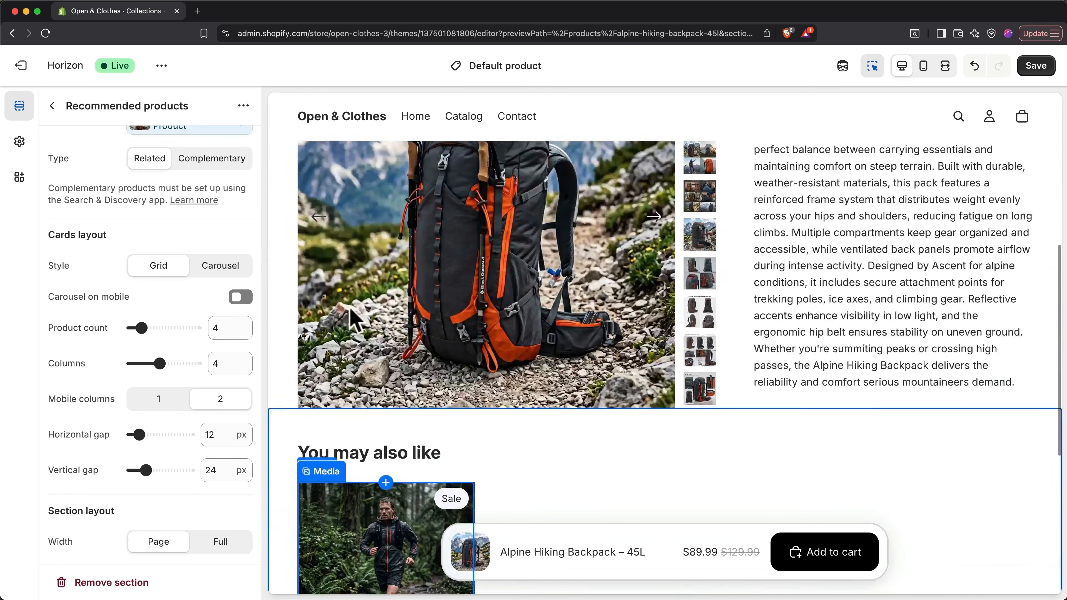
scroll(353, 320, up, 5)
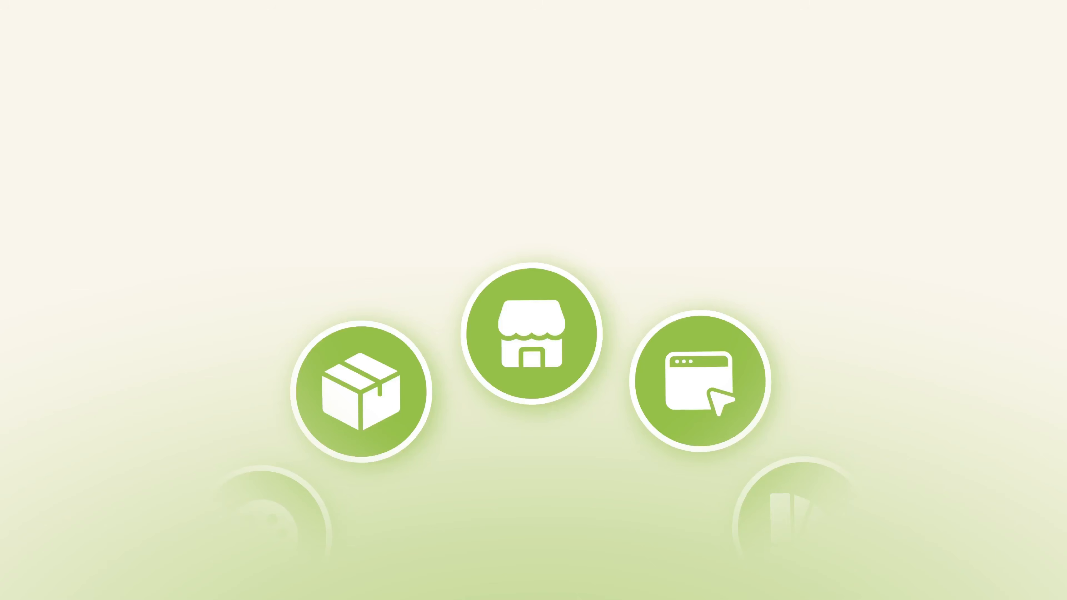
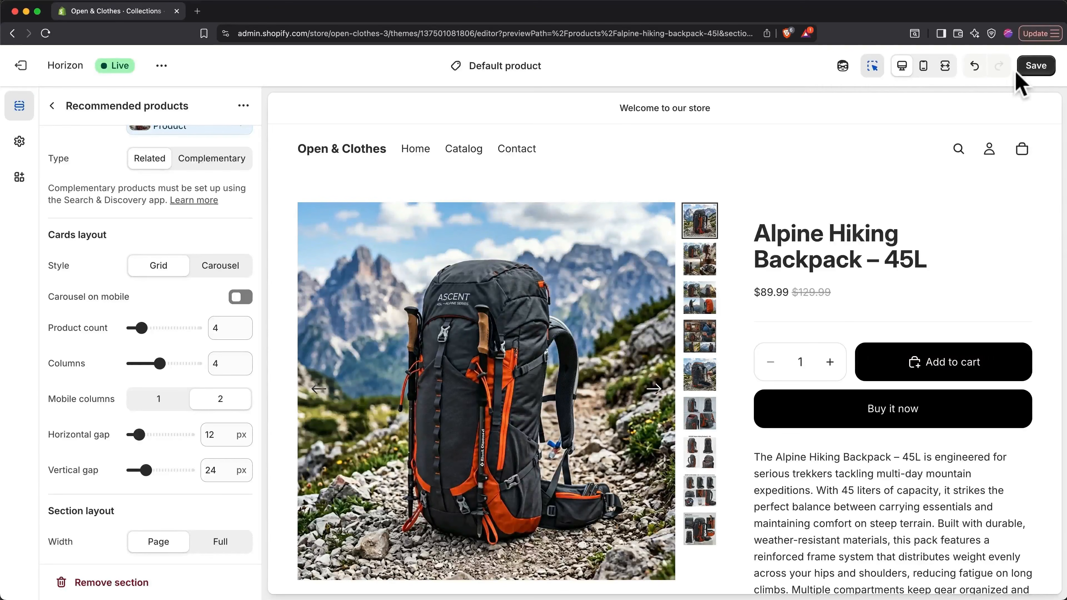
- Save the product page theme edits and exit the editor to the Themes overview
click(1036, 67)
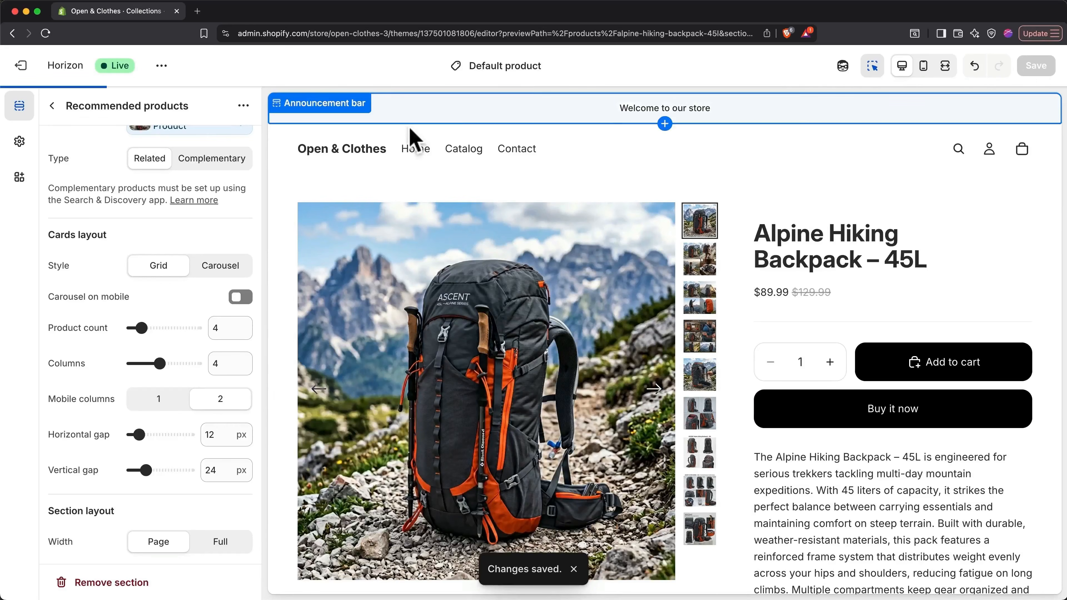
click(22, 66)
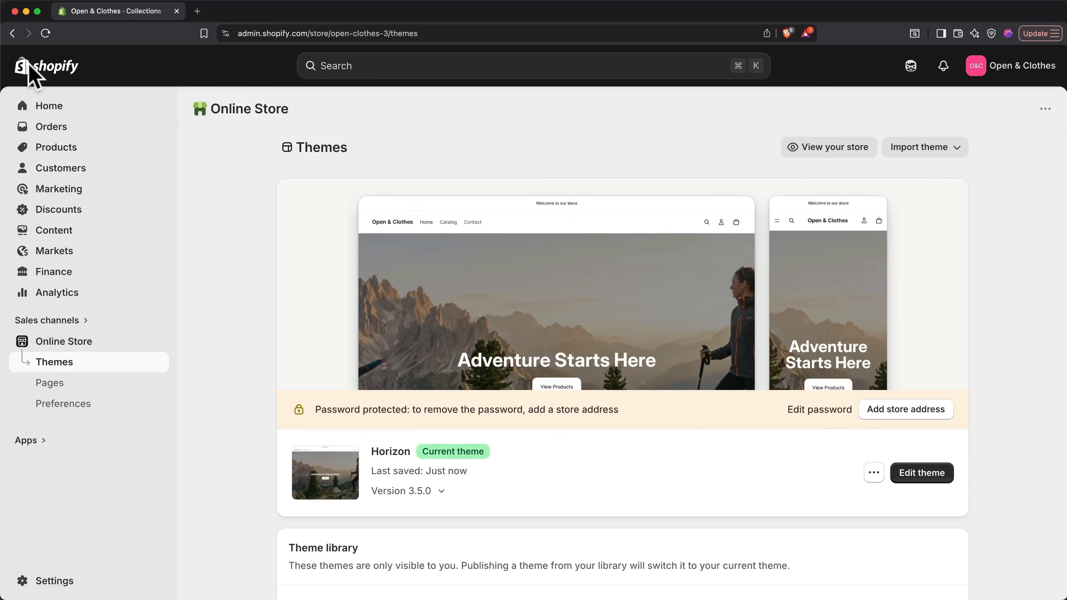
- Create a visible 'About Us' page with auto-generated description text and save it
click(50, 384)
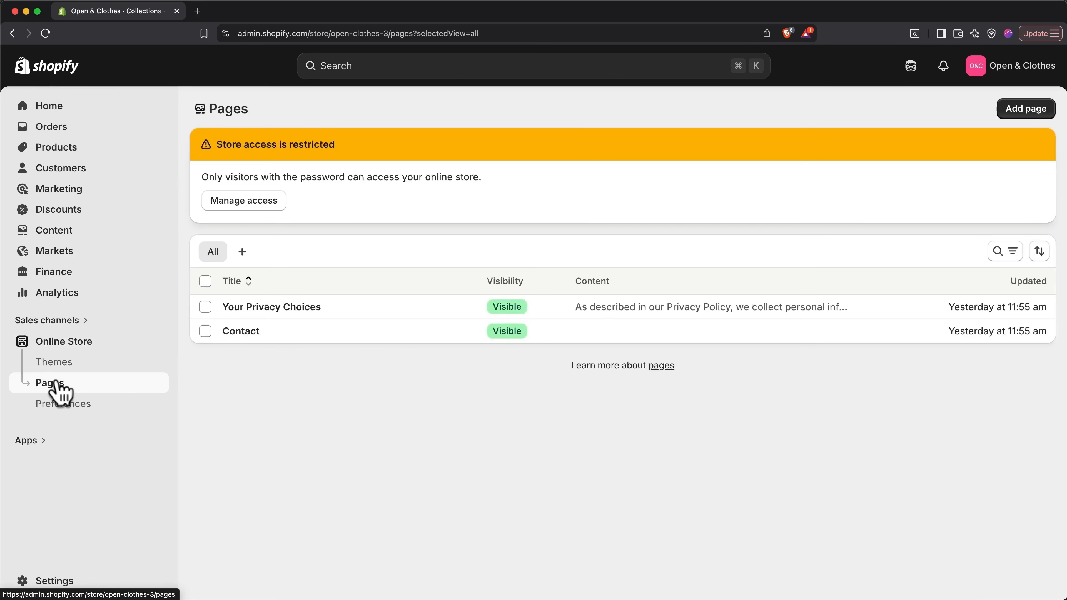
click(1002, 112)
click(681, 179)
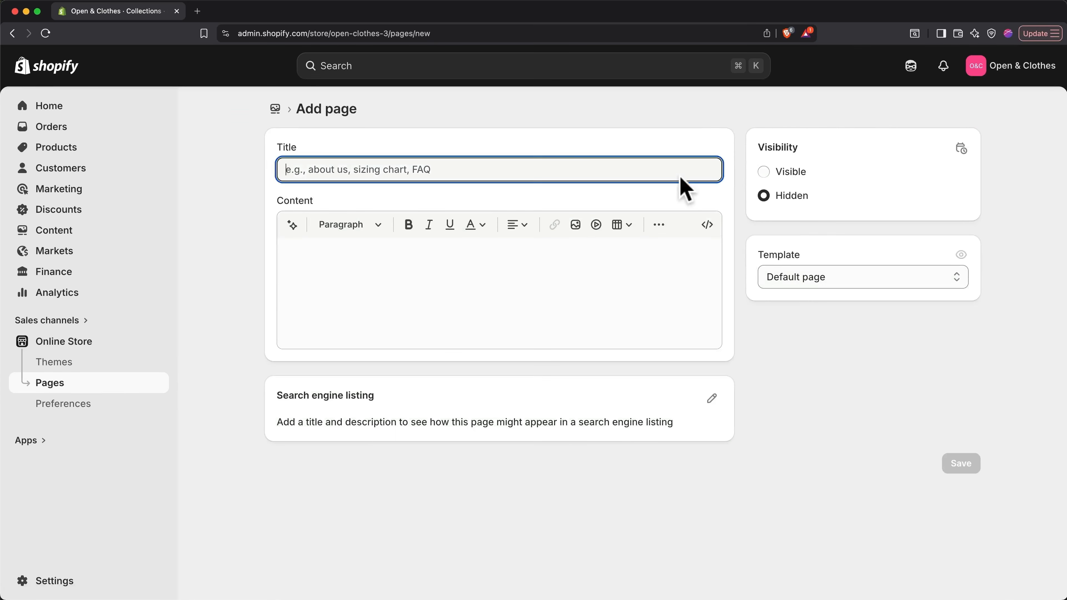
text(About Us)
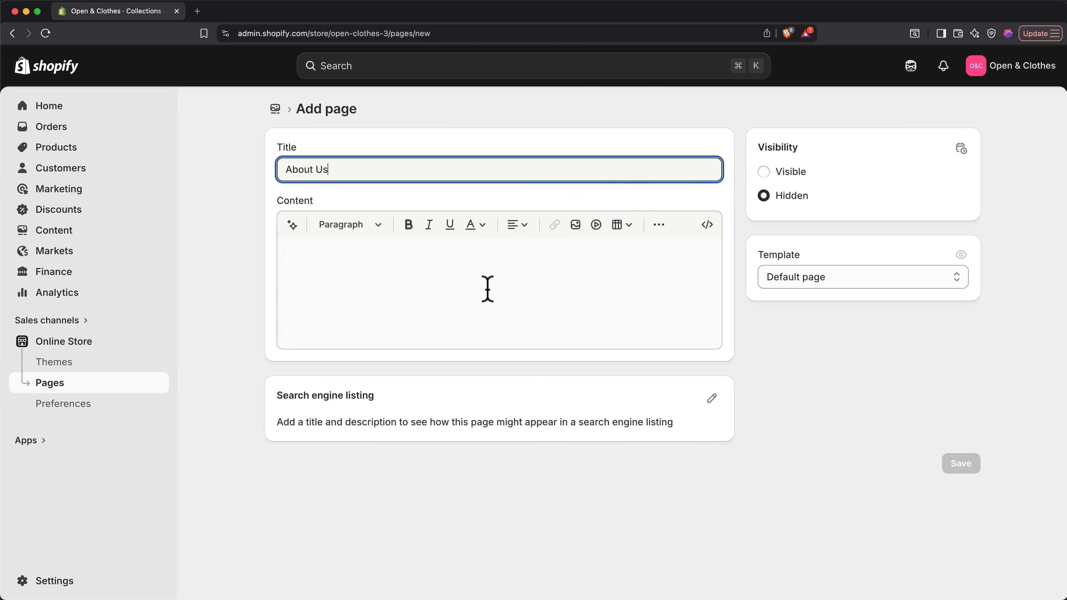
click(293, 227)
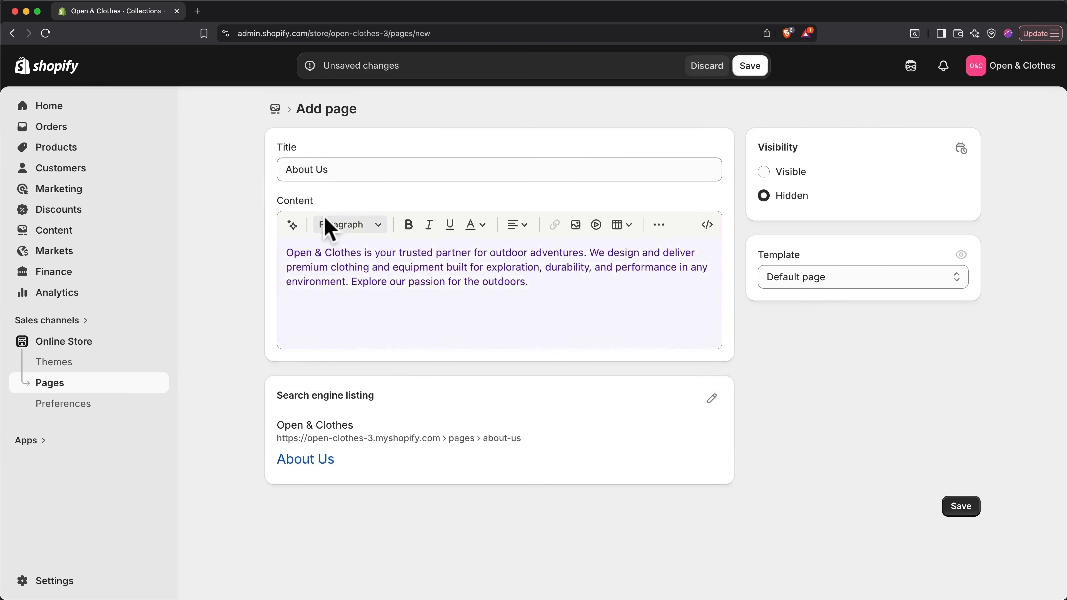
click(764, 172)
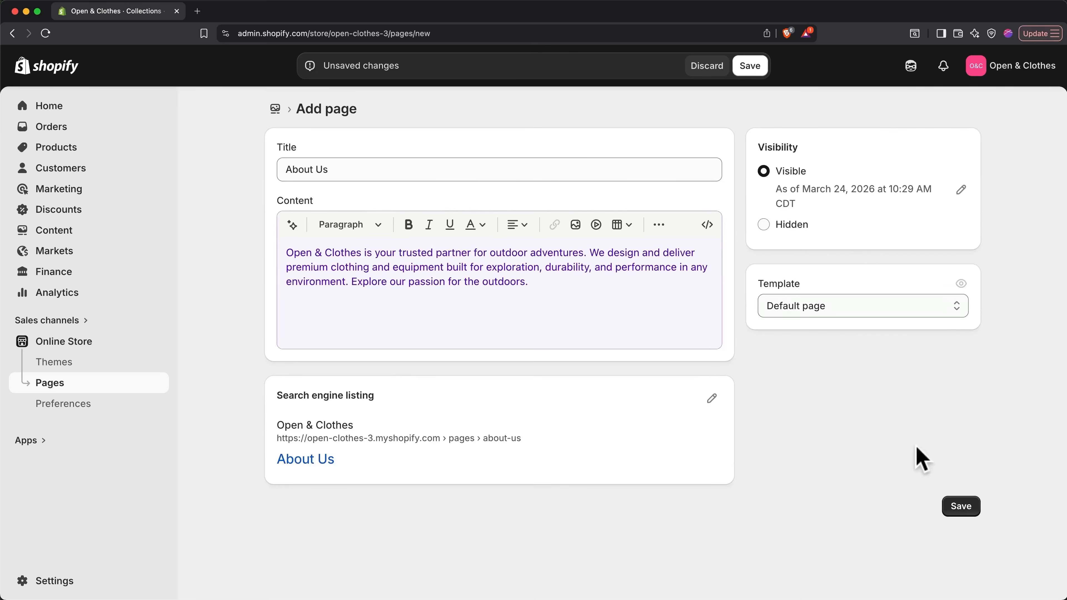
click(959, 512)
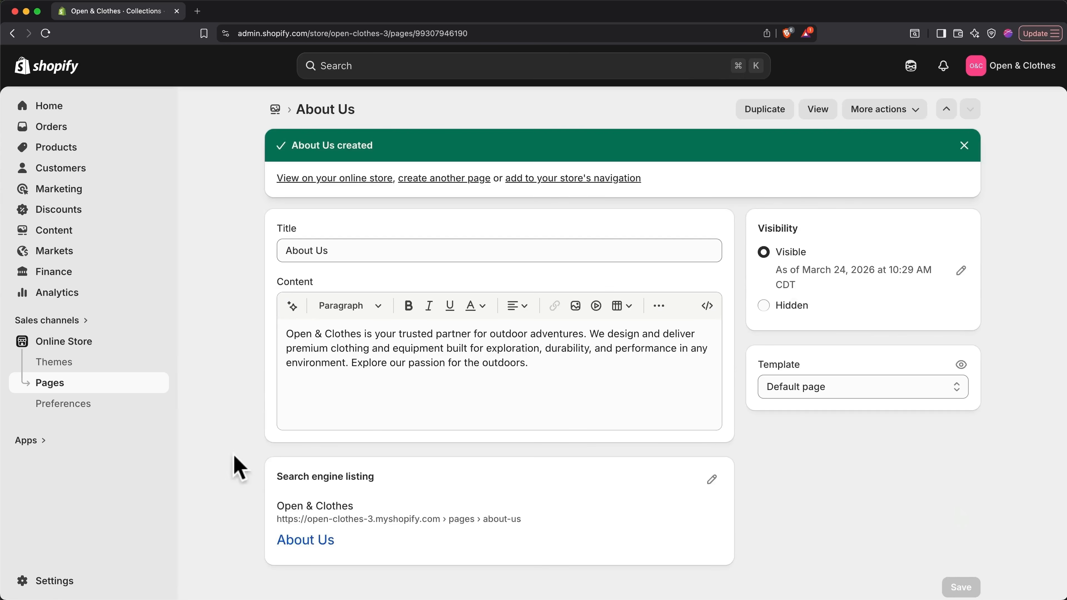
click(105, 393)
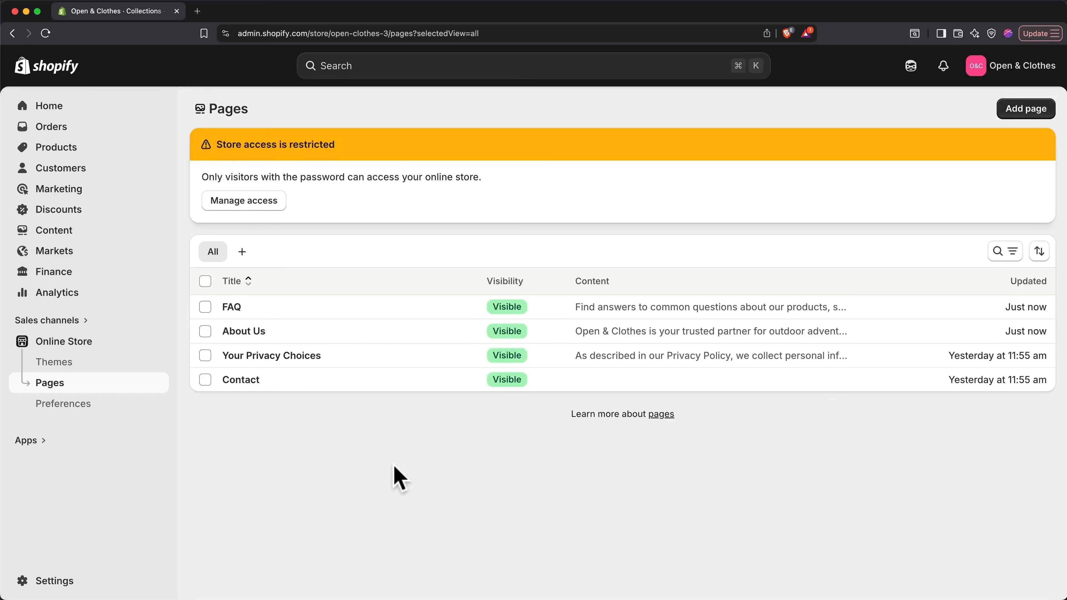
- Open the Main menu for editing from Content > Menus
click(90, 236)
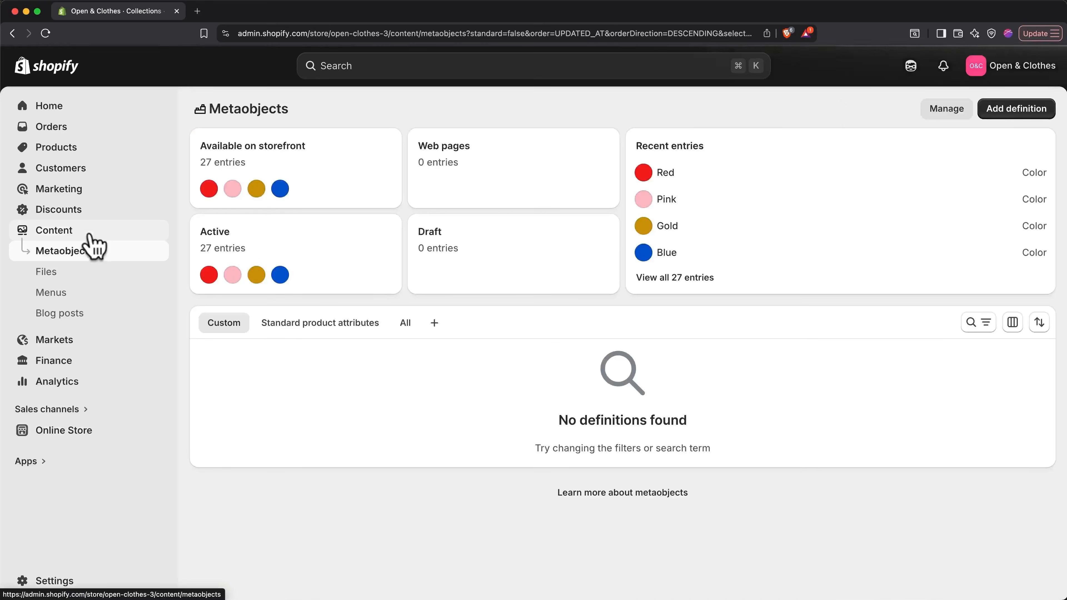
click(67, 295)
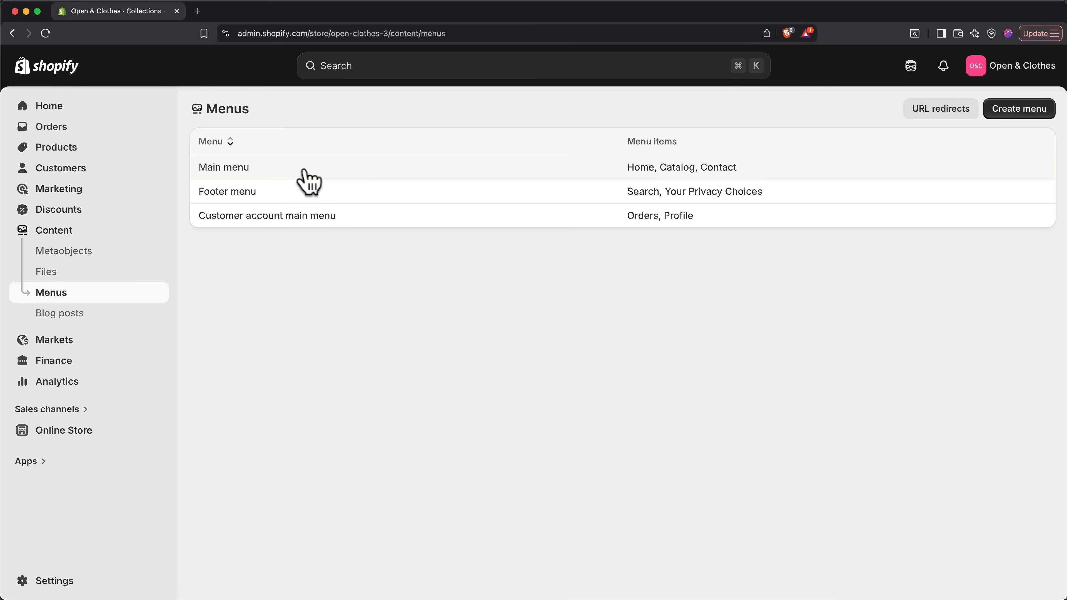
click(236, 169)
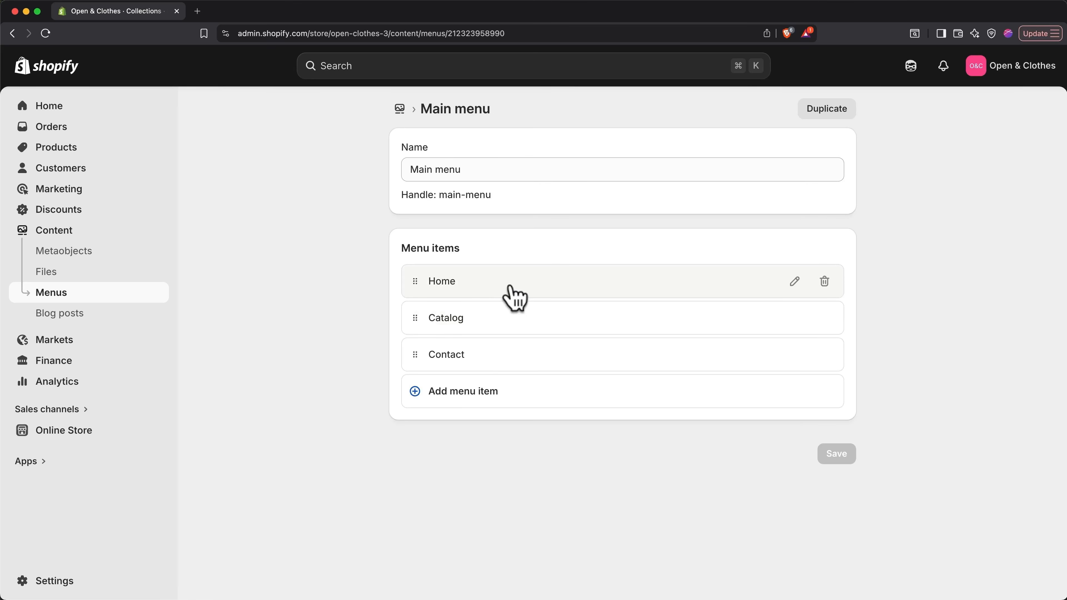
- Delete the Home item, relabel Catalog as 'Shop', and start a new blank menu item
click(824, 281)
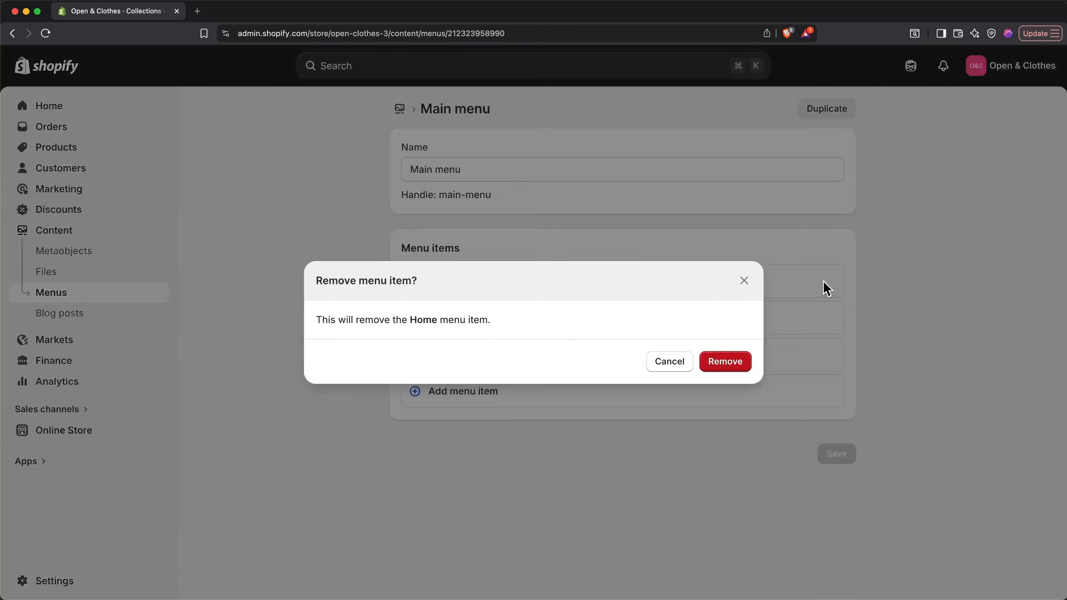
click(741, 370)
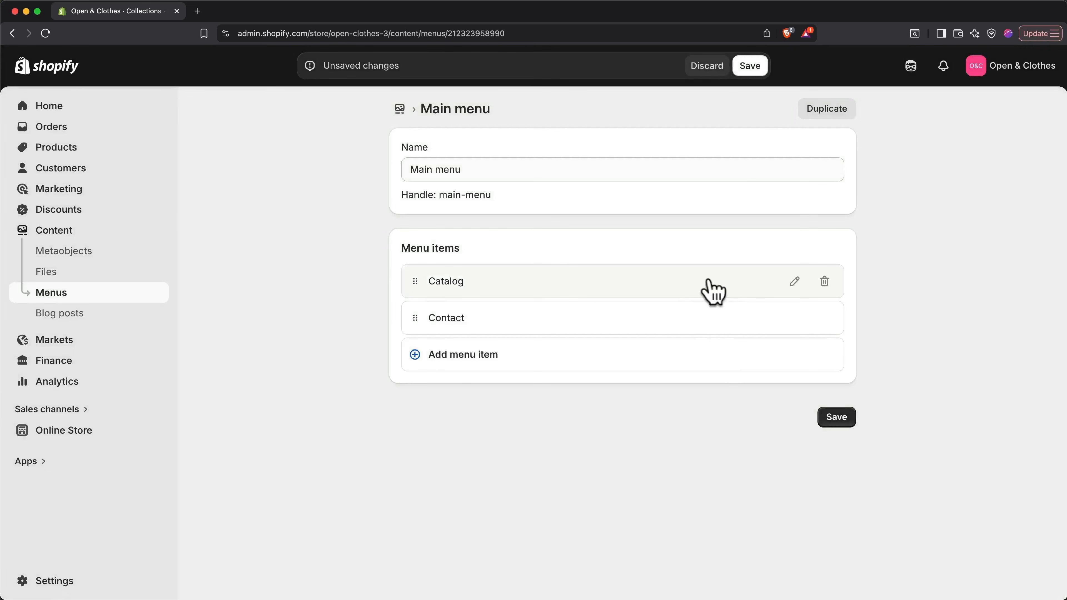
click(795, 282)
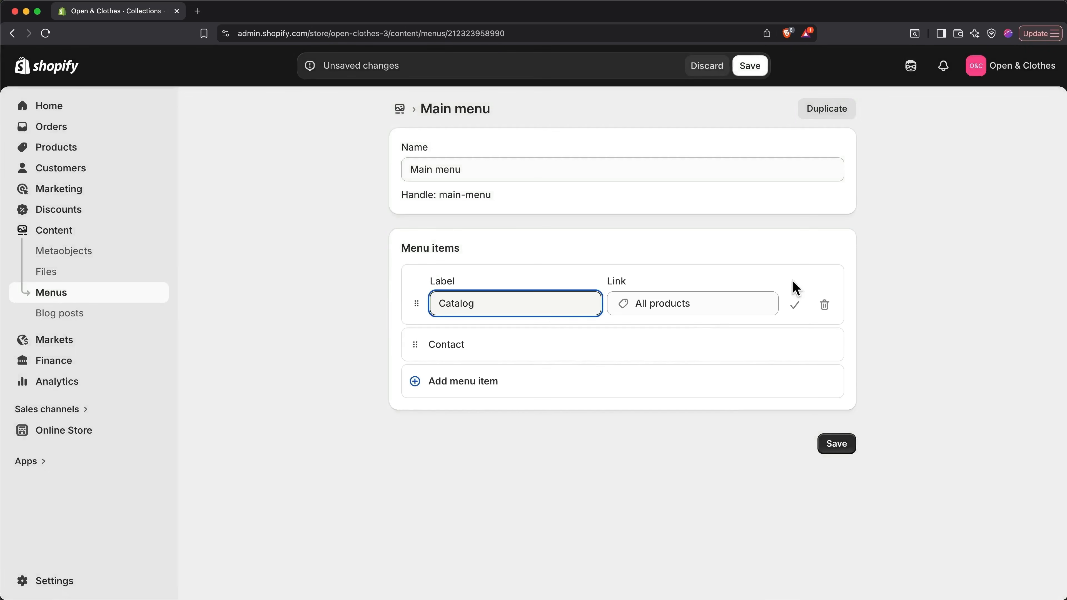
key(super+a)
text(Shop)
click(794, 306)
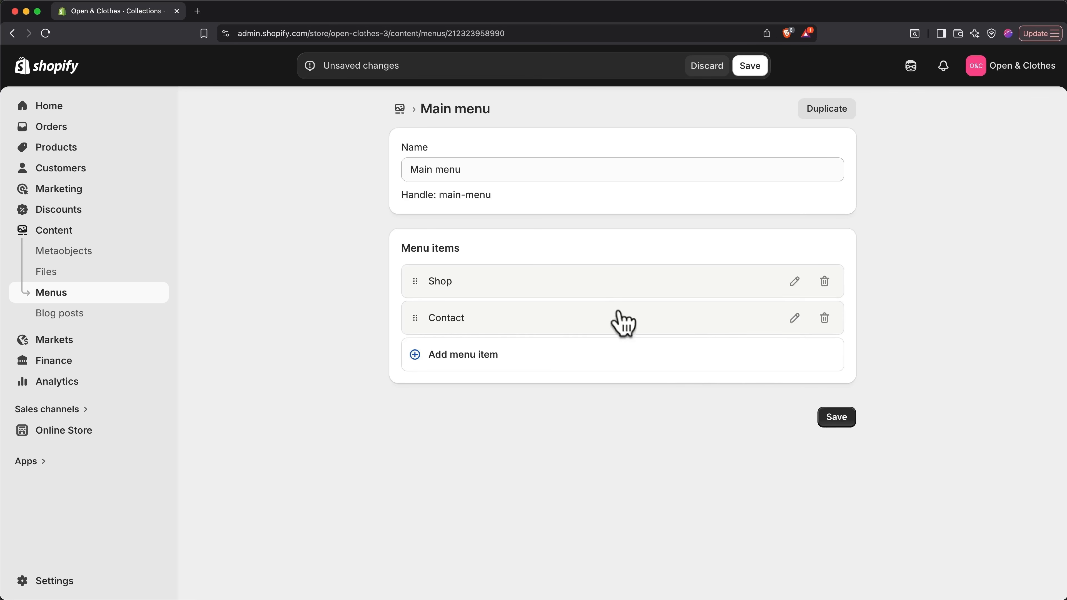
click(496, 358)
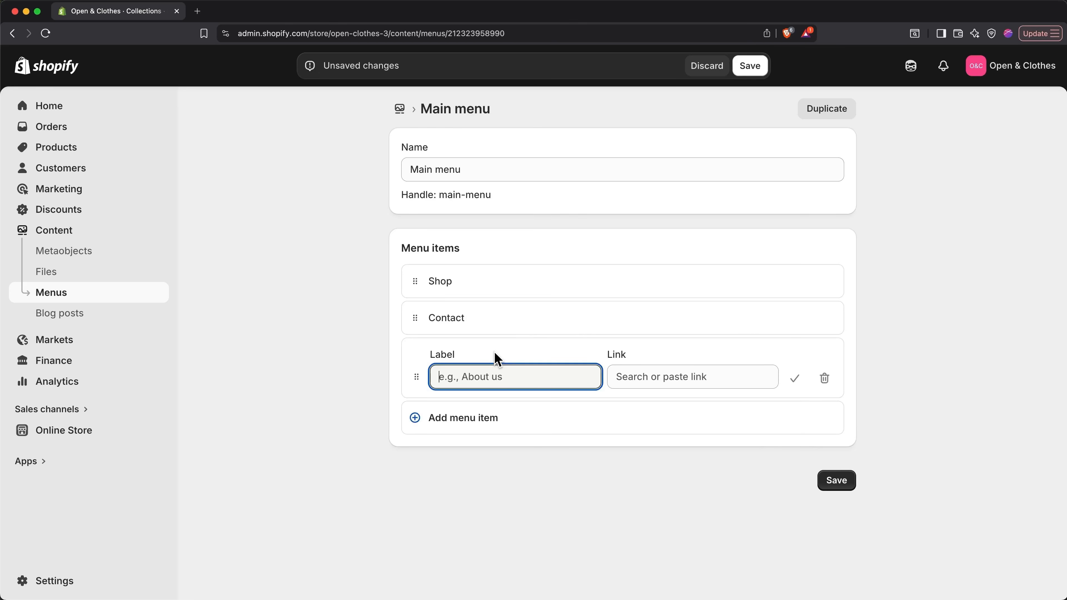
- Add an 'About' item linked to the About Us page, add FAQ, and move Contact last
text(About)
click(645, 371)
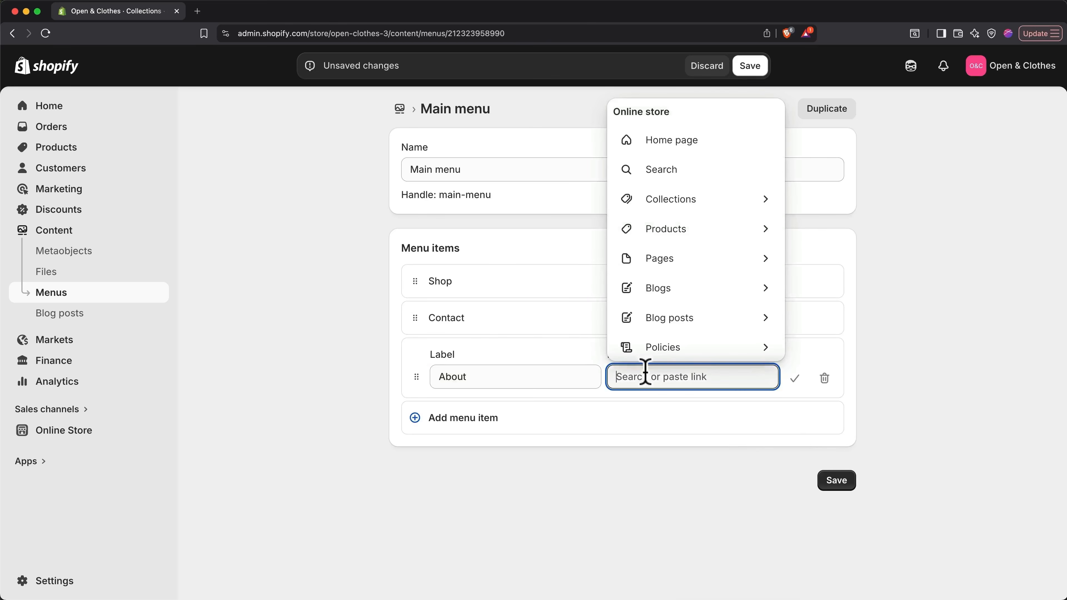
click(709, 269)
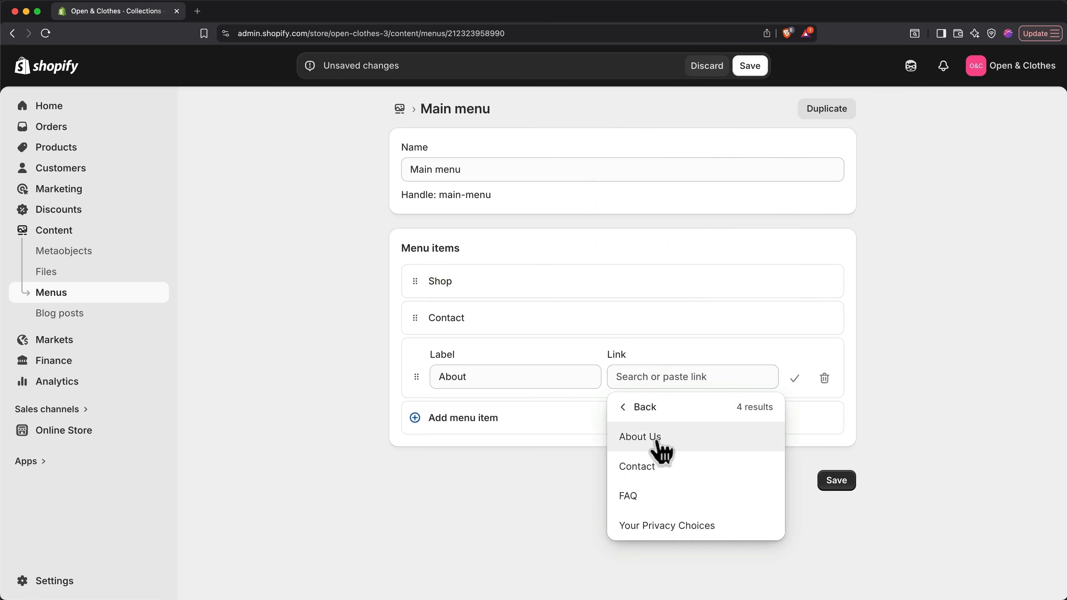
click(657, 439)
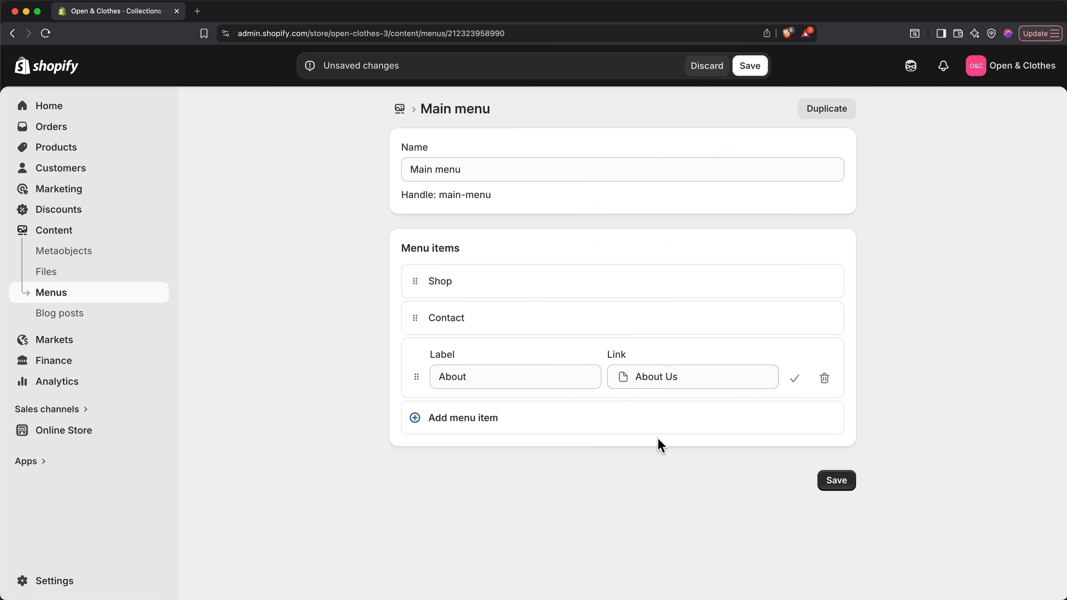
click(795, 379)
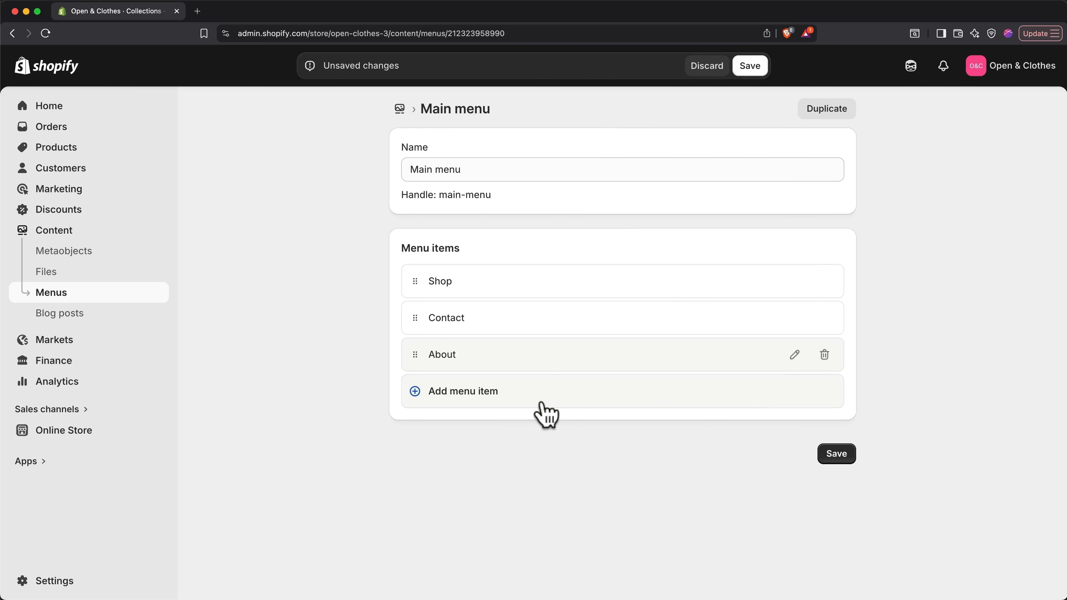
click(483, 395)
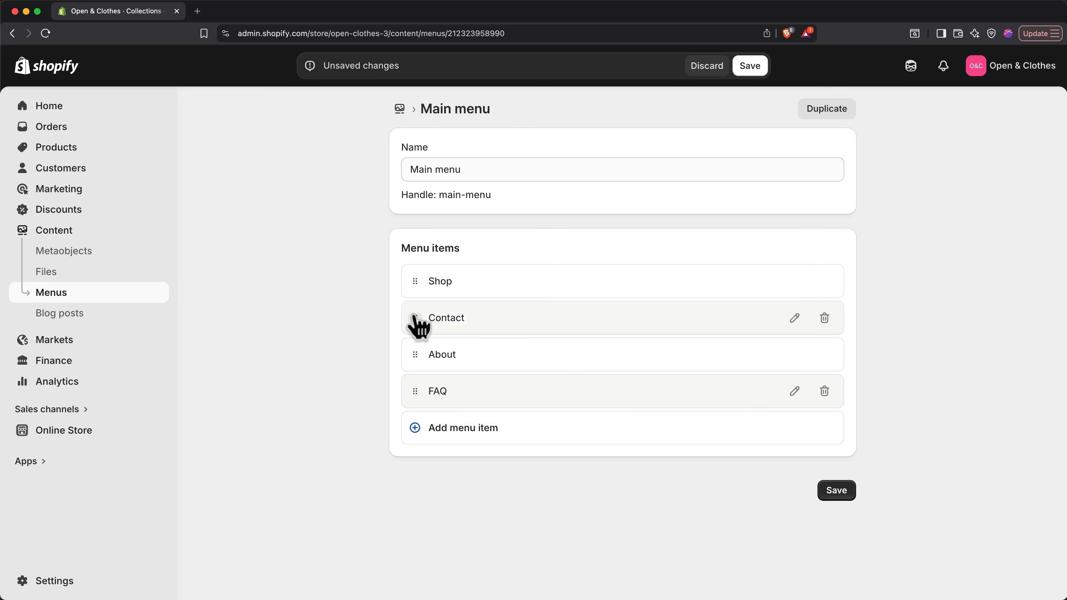
drag(416, 318, 416, 362)
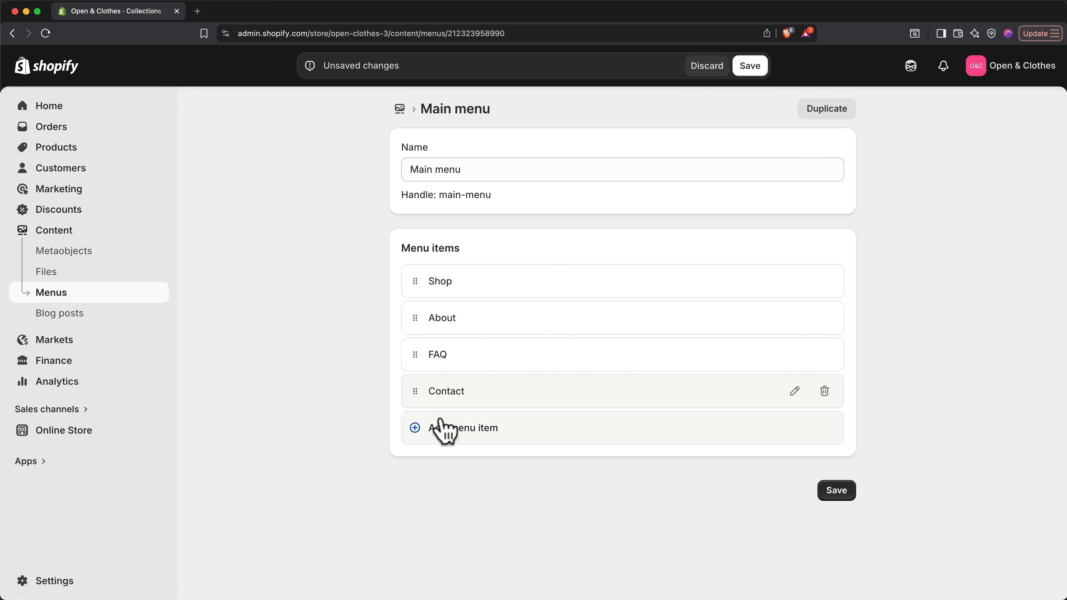
- Add a 'Hiking Gear' menu item linked to the Hiking Gear collection
click(455, 428)
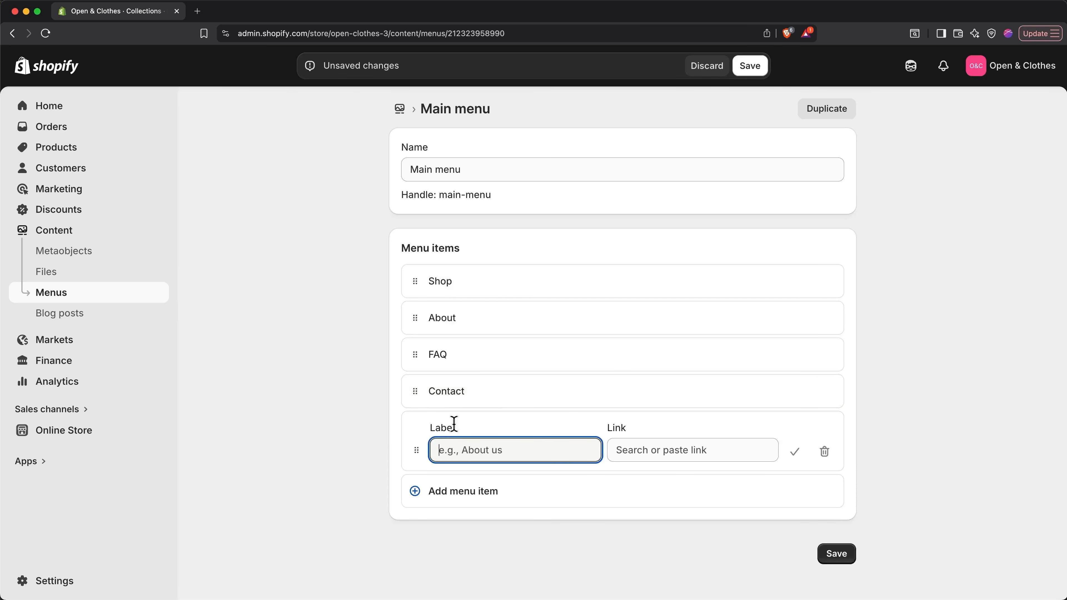
text(Hiking Gear)
click(656, 451)
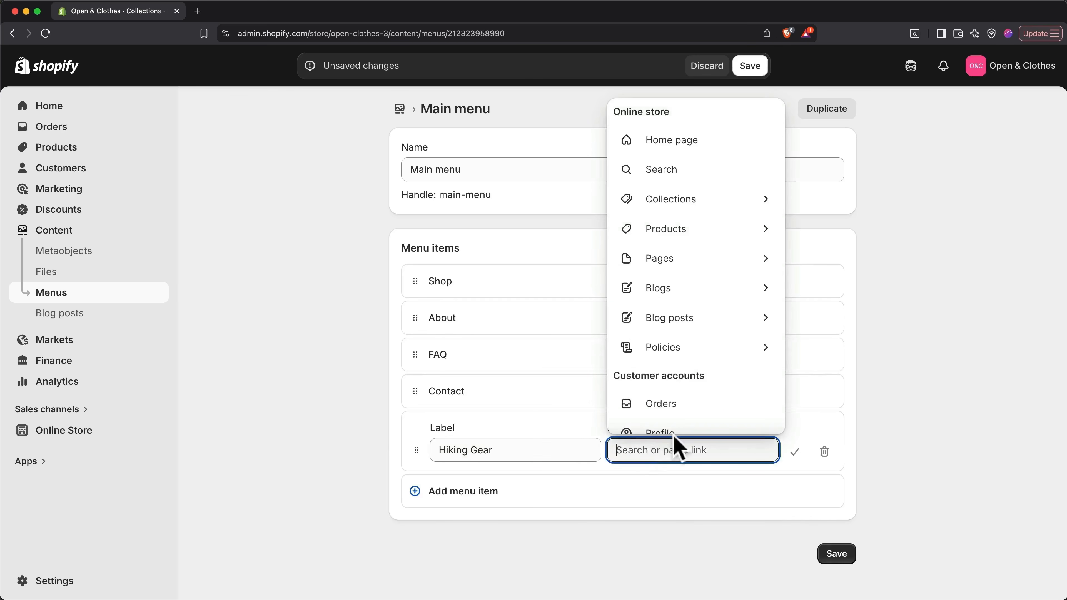
click(698, 208)
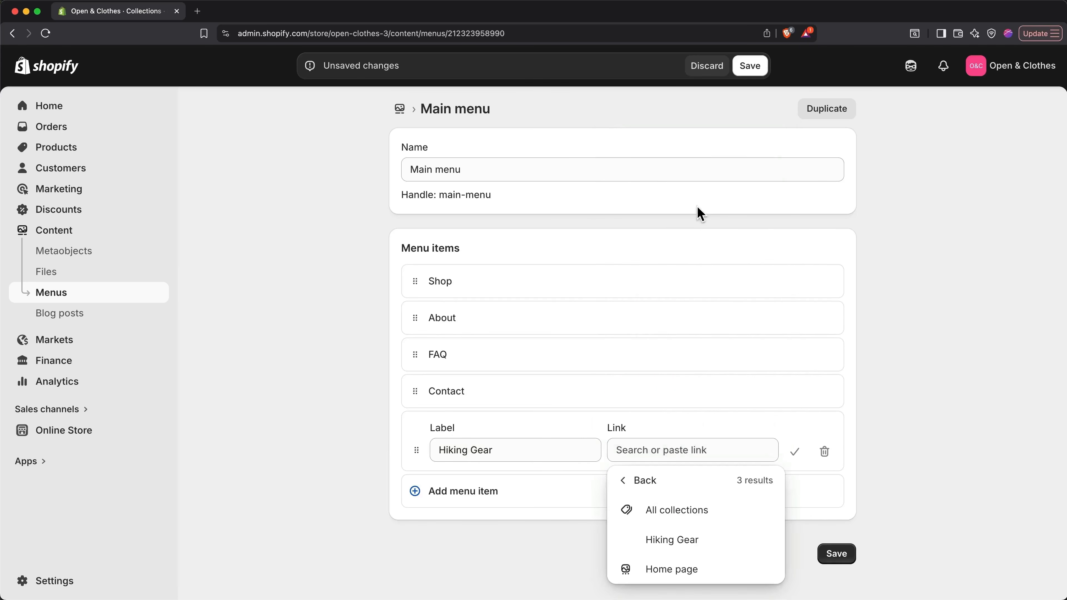
click(673, 541)
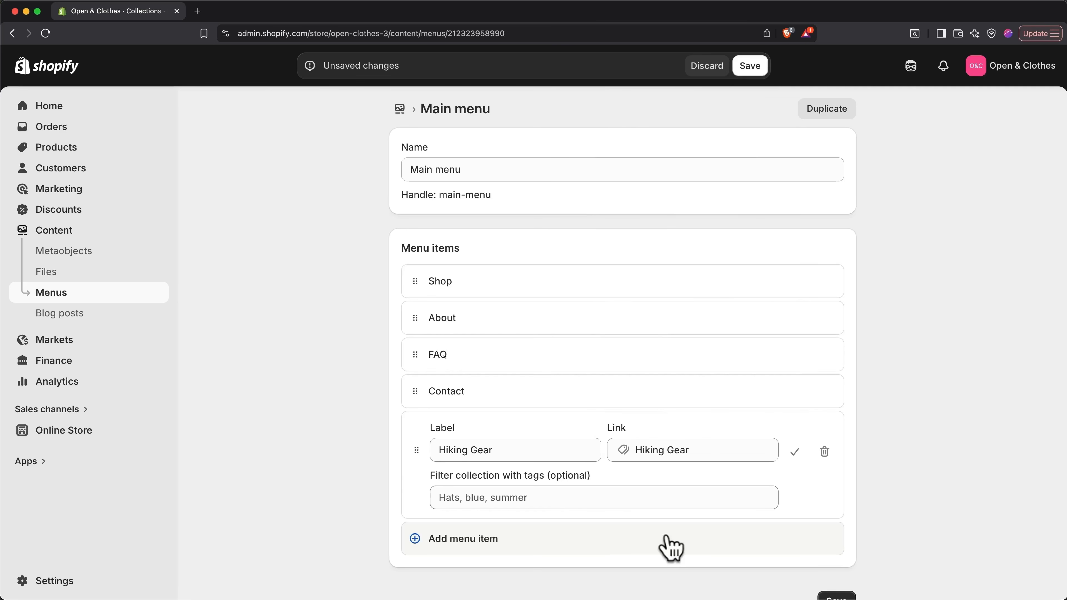
click(795, 452)
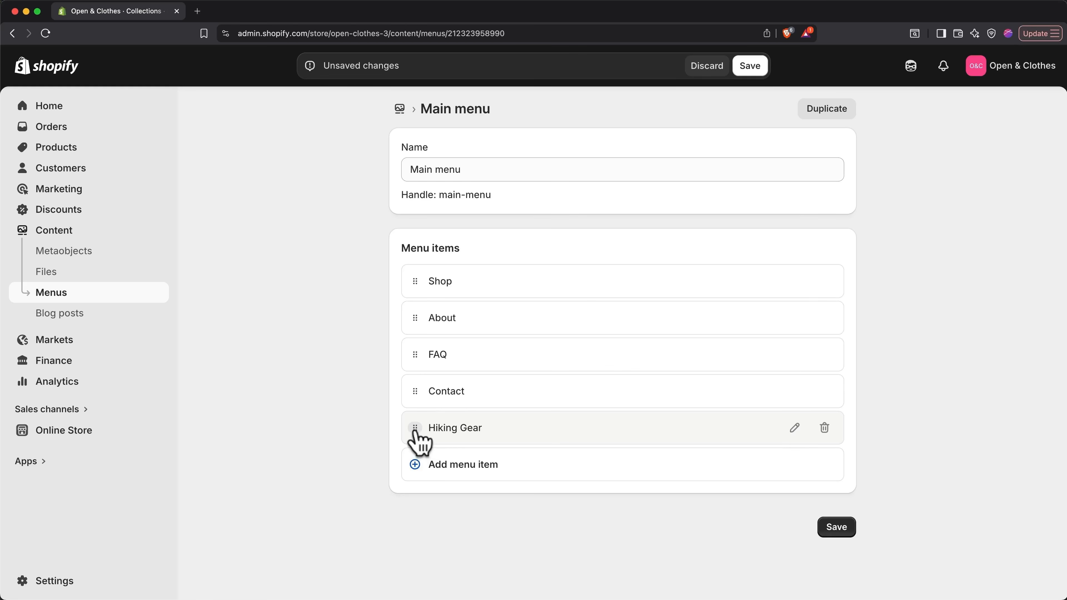
- Nest Hiking Gear under Shop and save the Main menu
drag(418, 440, 475, 313)
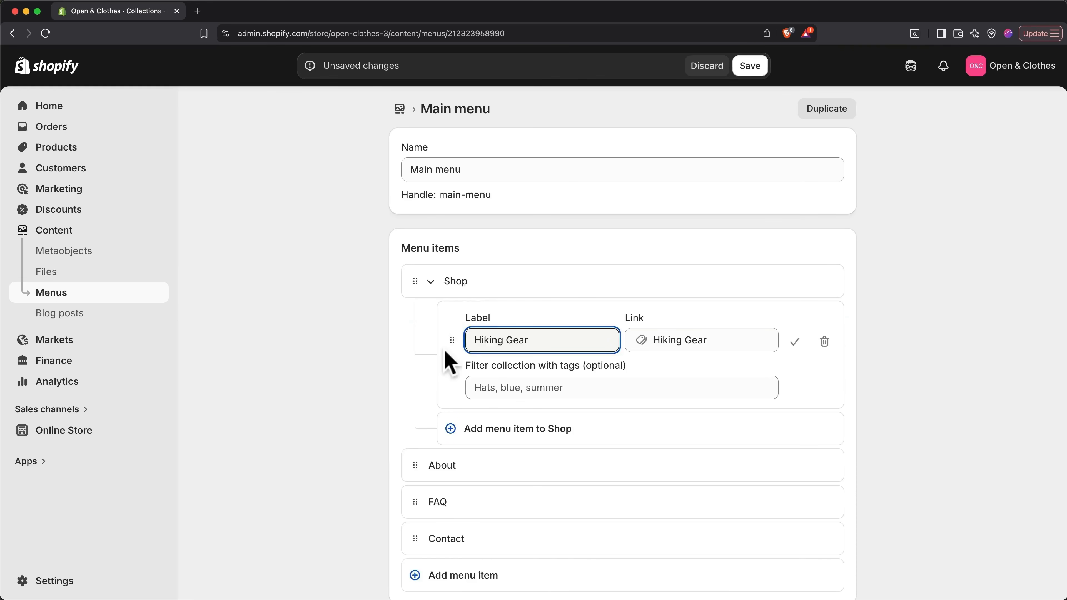
scroll(448, 353, down, 3)
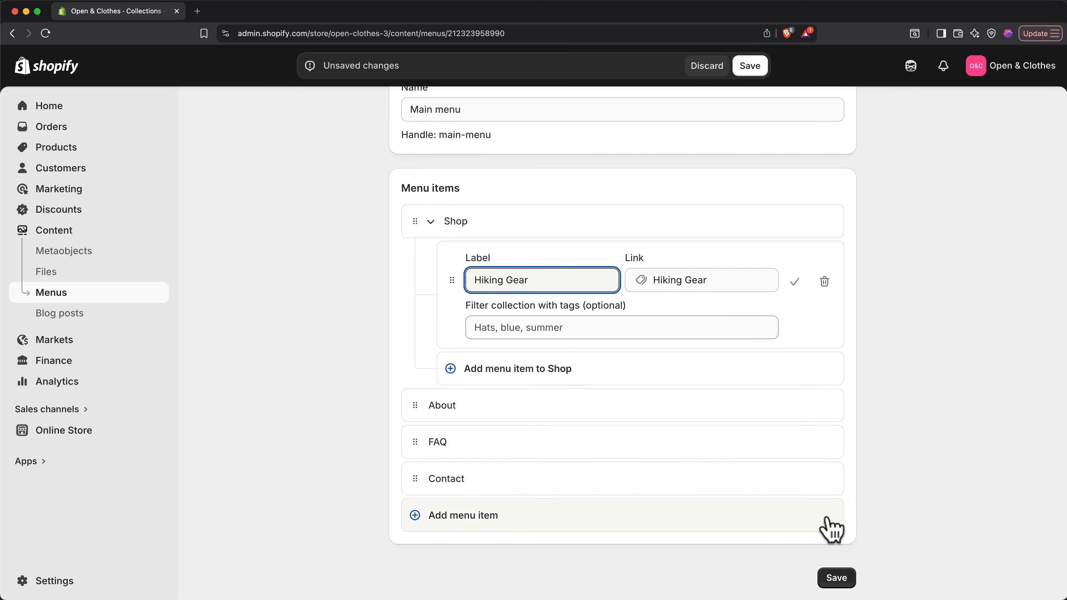
click(839, 578)
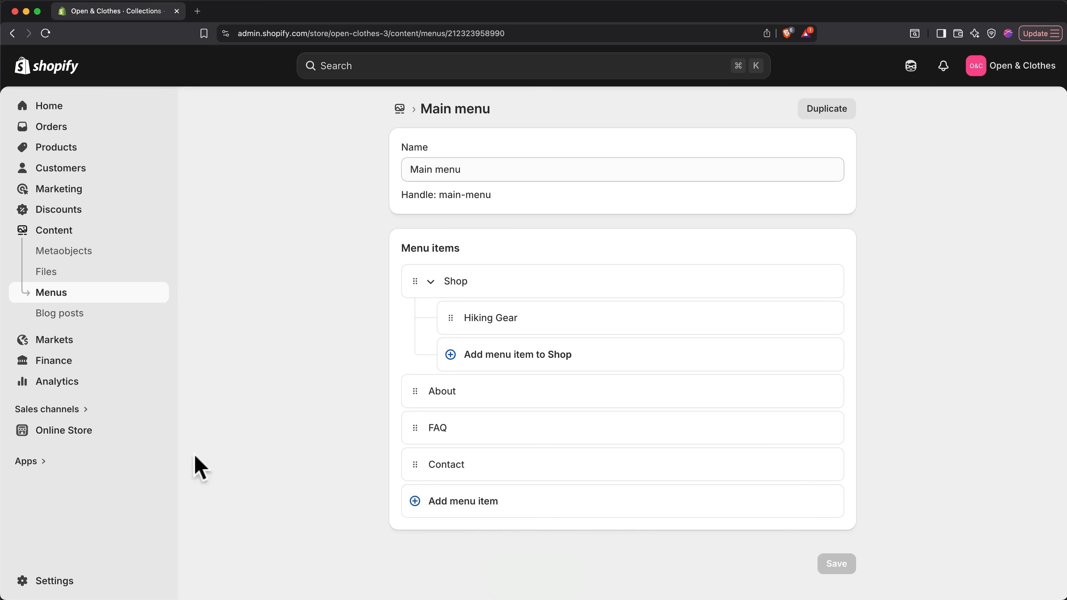
- Open the Horizon theme editor and check the header menu shows Shop, About, FAQ, Contact
click(104, 433)
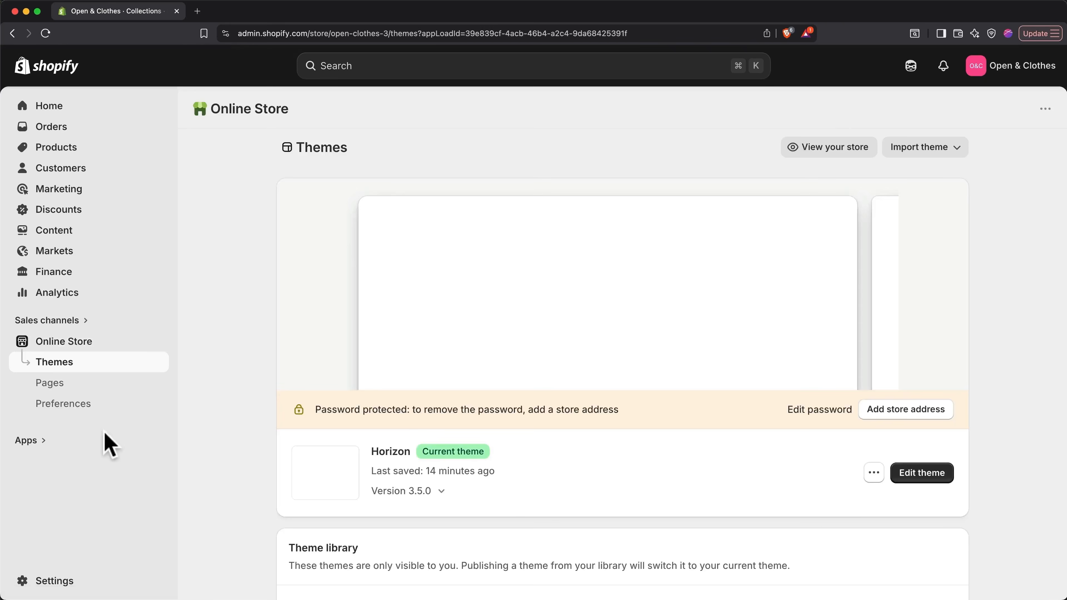
click(901, 475)
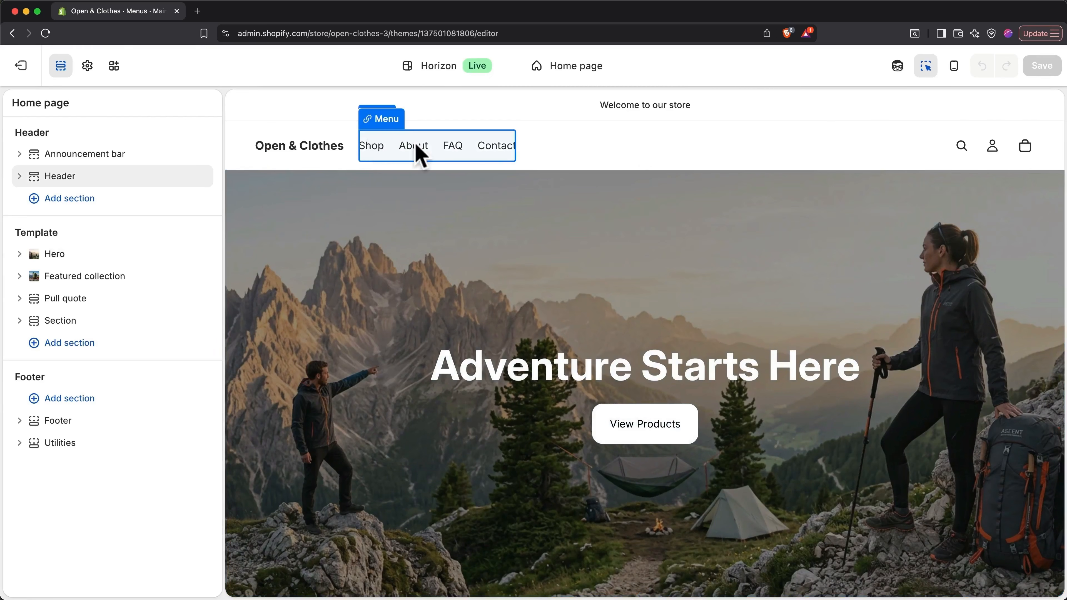
click(923, 71)
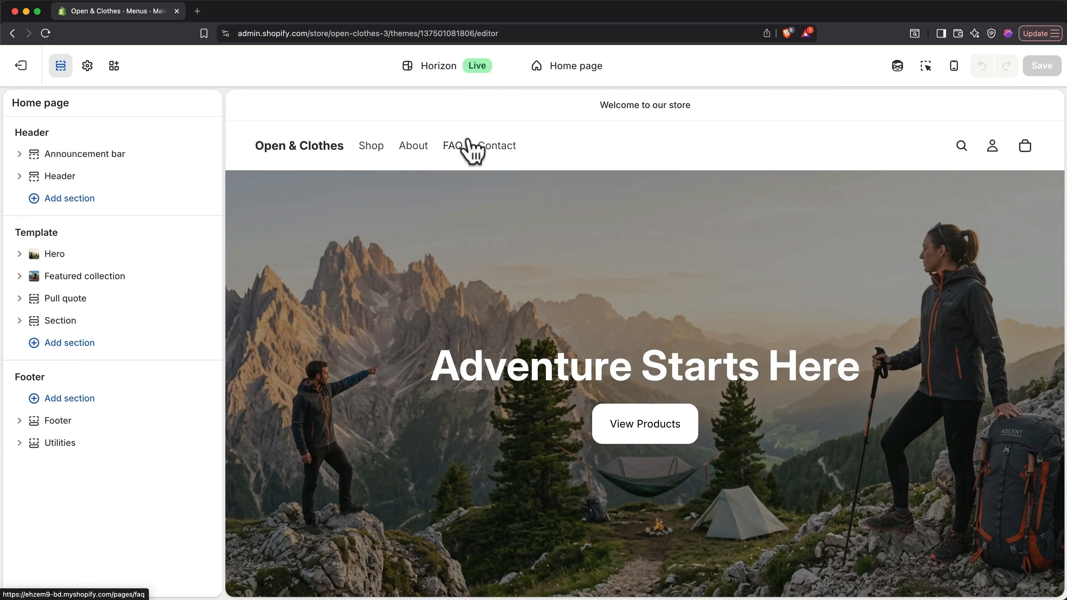
mouse_move(365, 161)
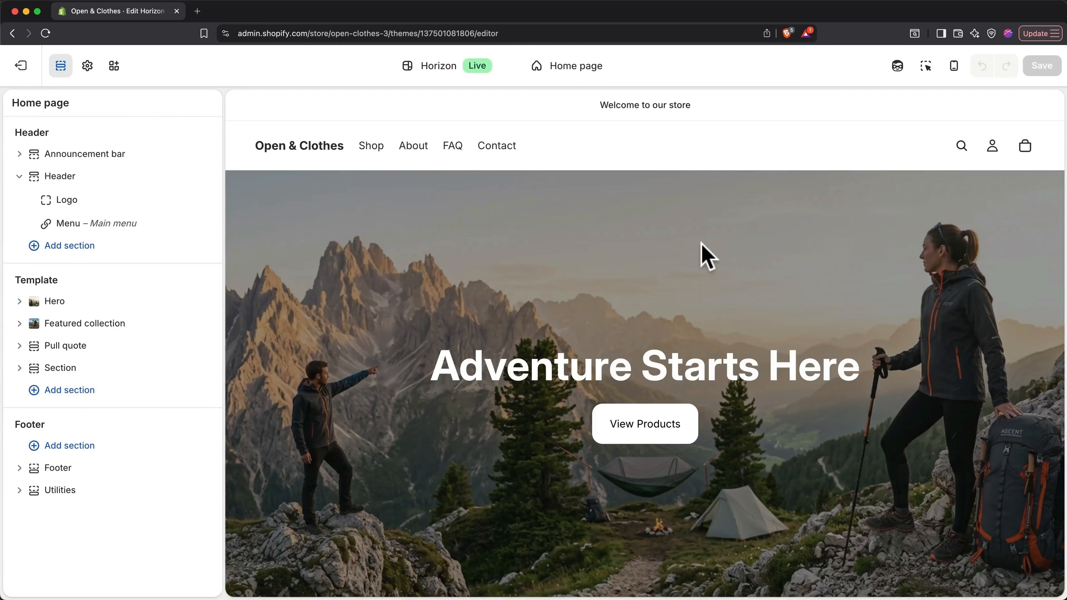
- Switch the header section's colour scheme to the dark Scheme 5
click(927, 67)
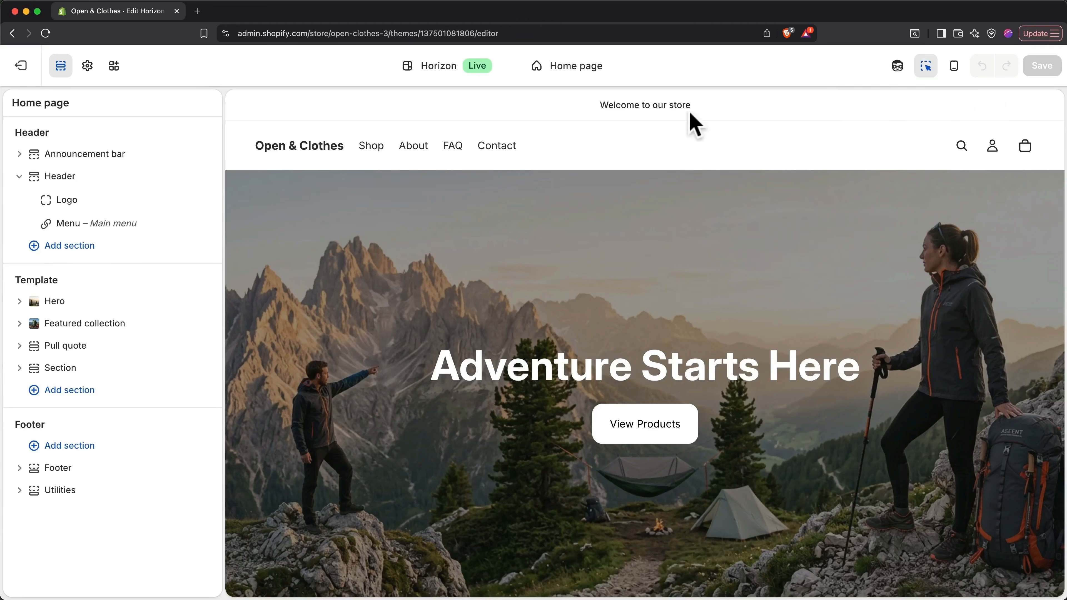
click(686, 156)
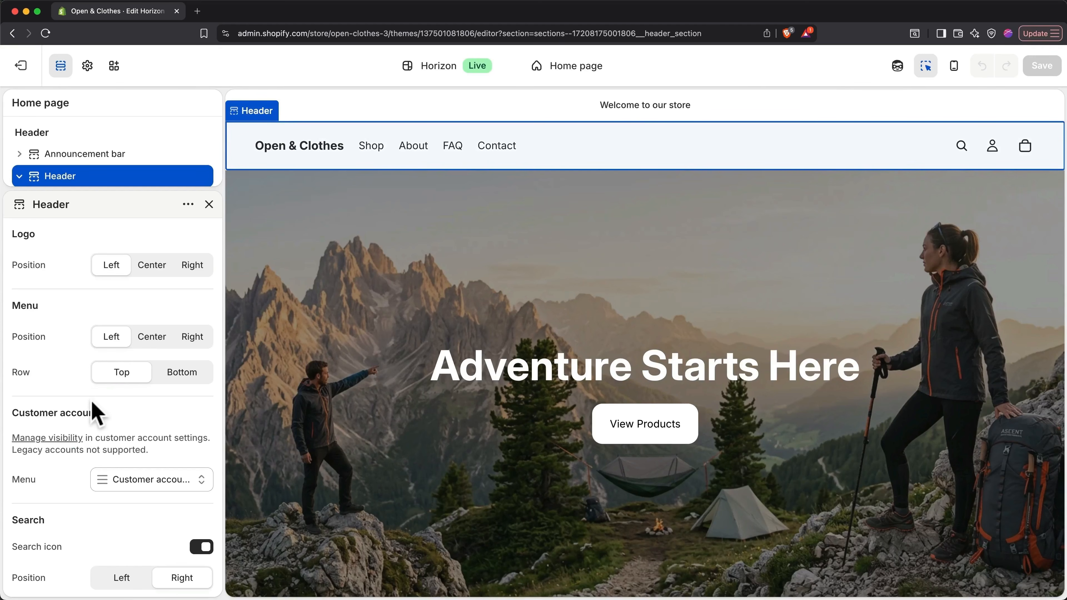
scroll(93, 415, down, 15)
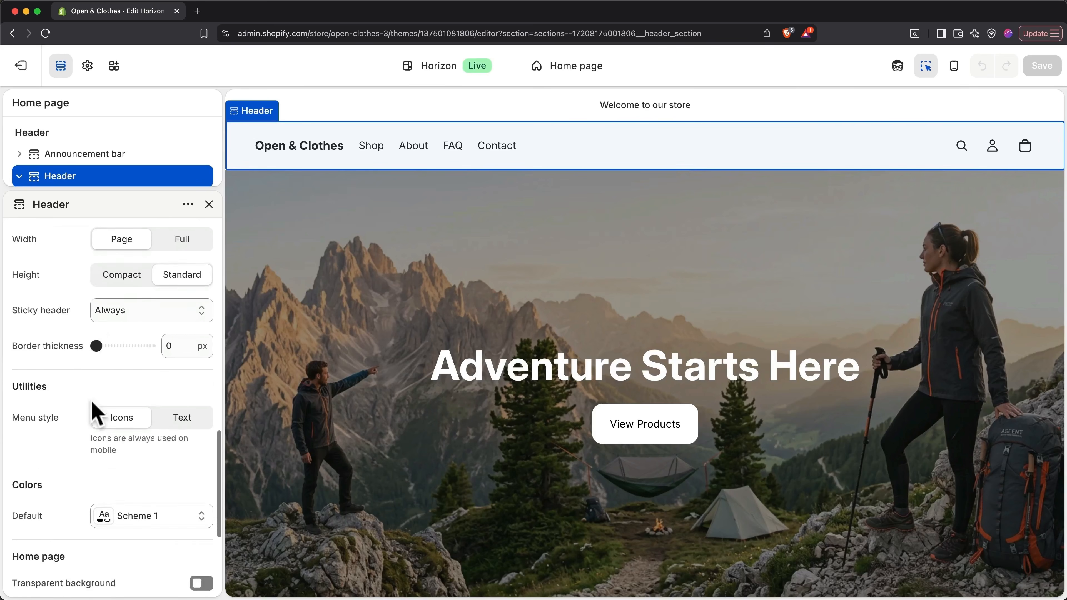
scroll(93, 414, down, 5)
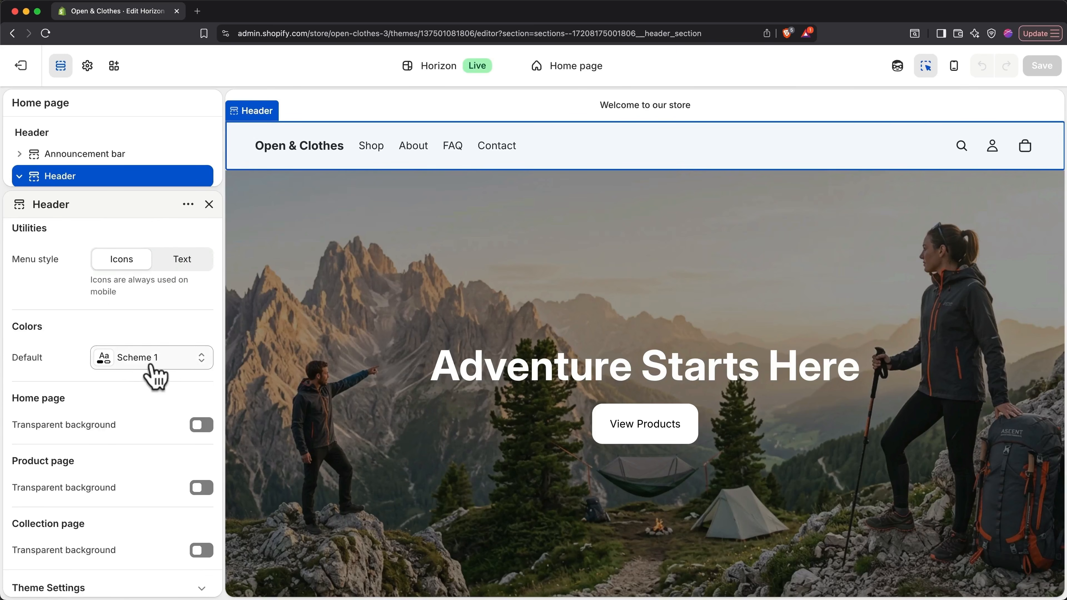
click(156, 376)
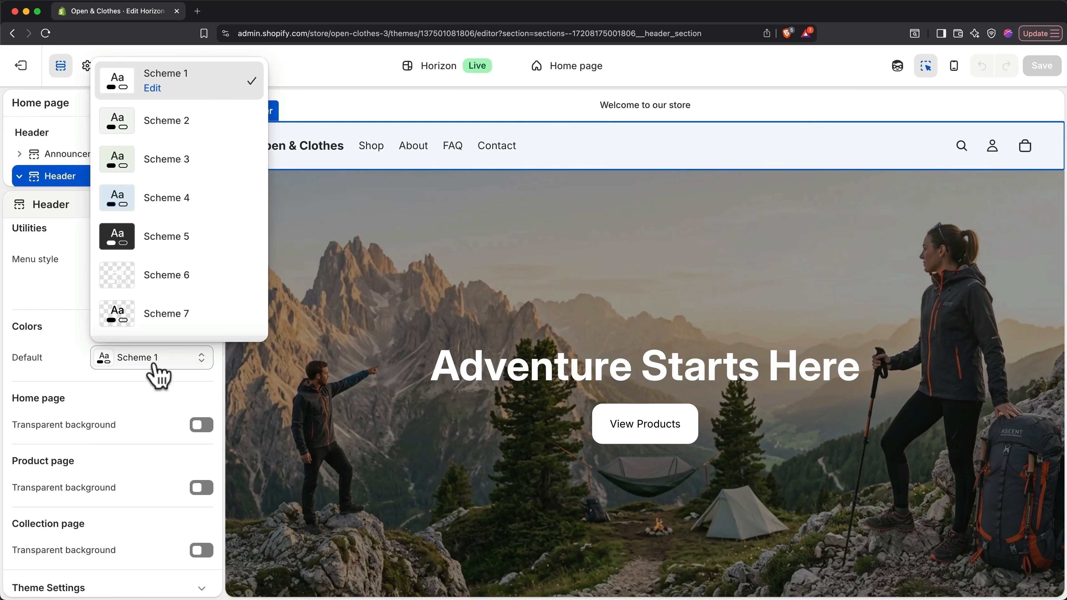
click(170, 247)
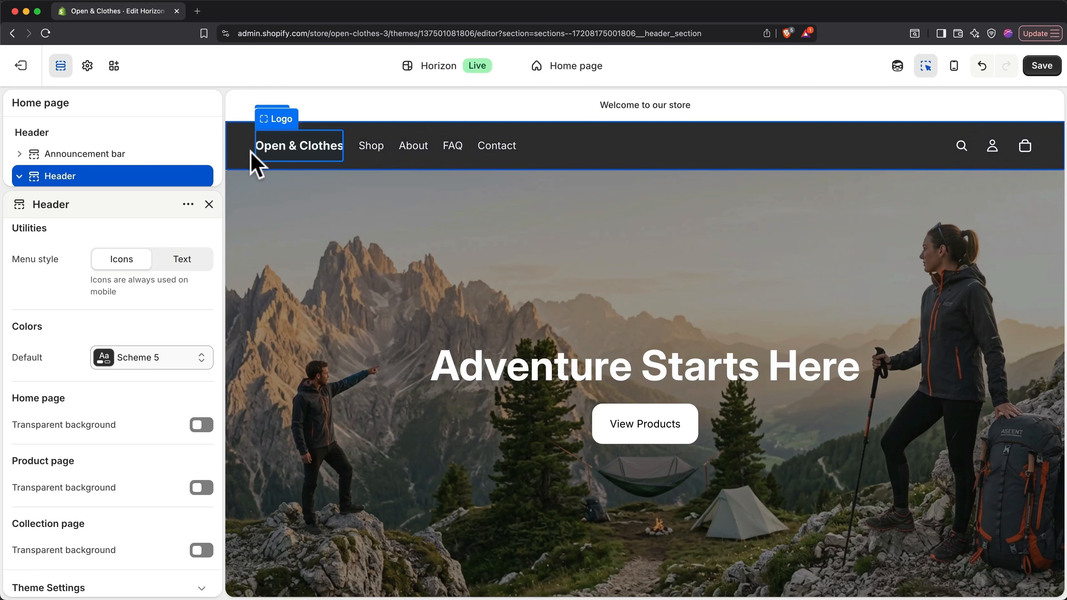
- Upload Logo inverse trans.png and set it as the theme's default logo
click(285, 151)
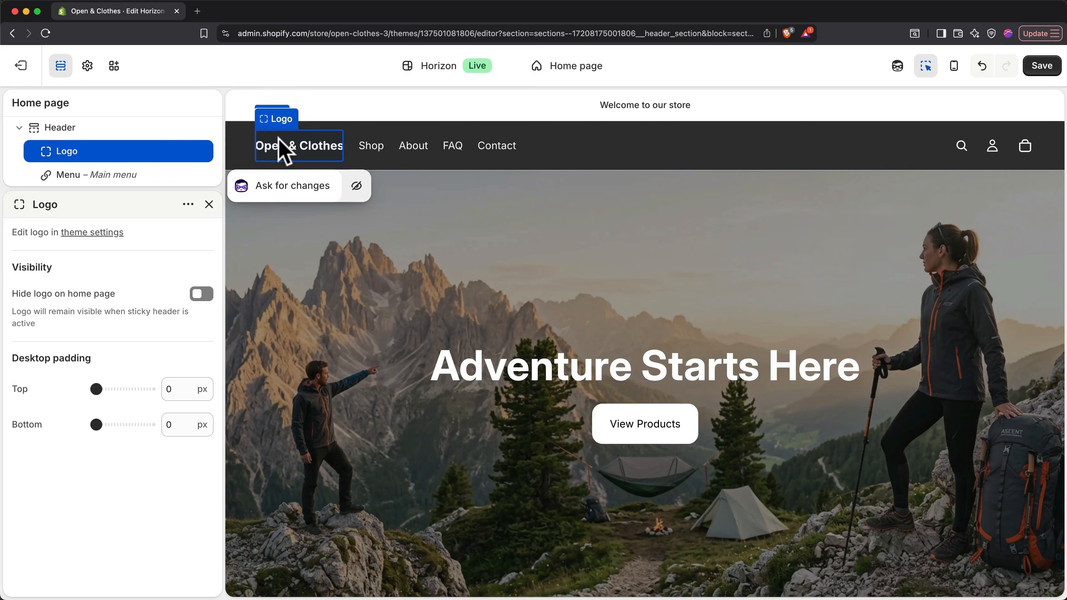
click(114, 234)
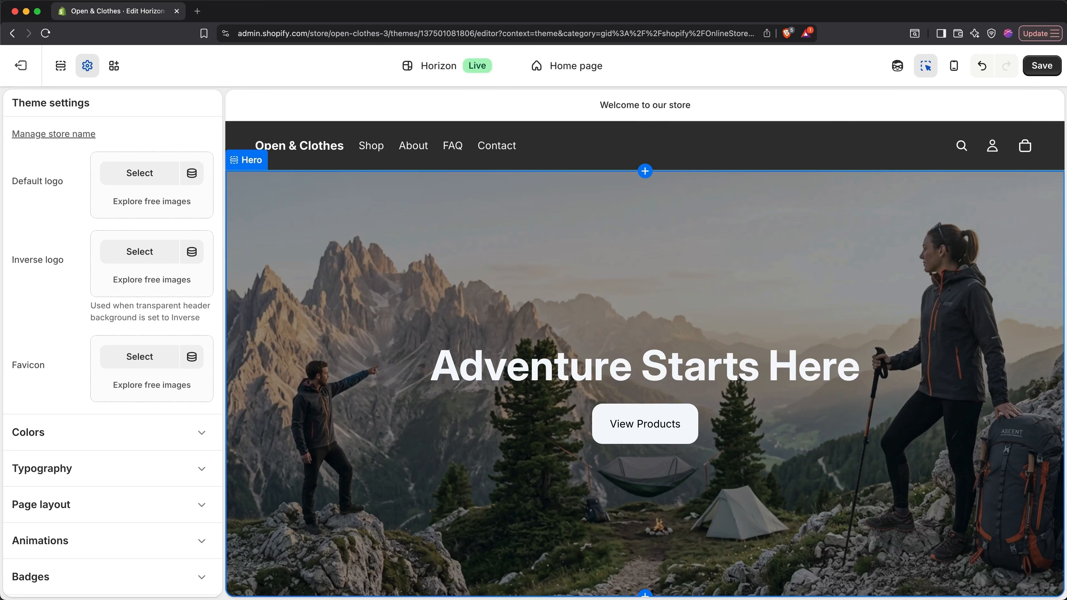
click(161, 184)
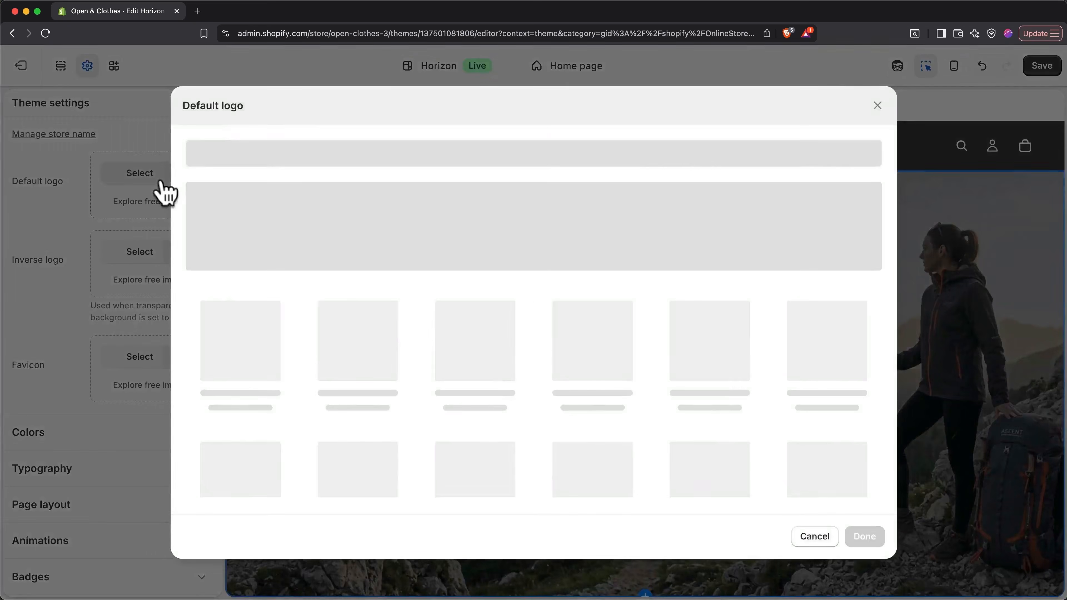
click(470, 248)
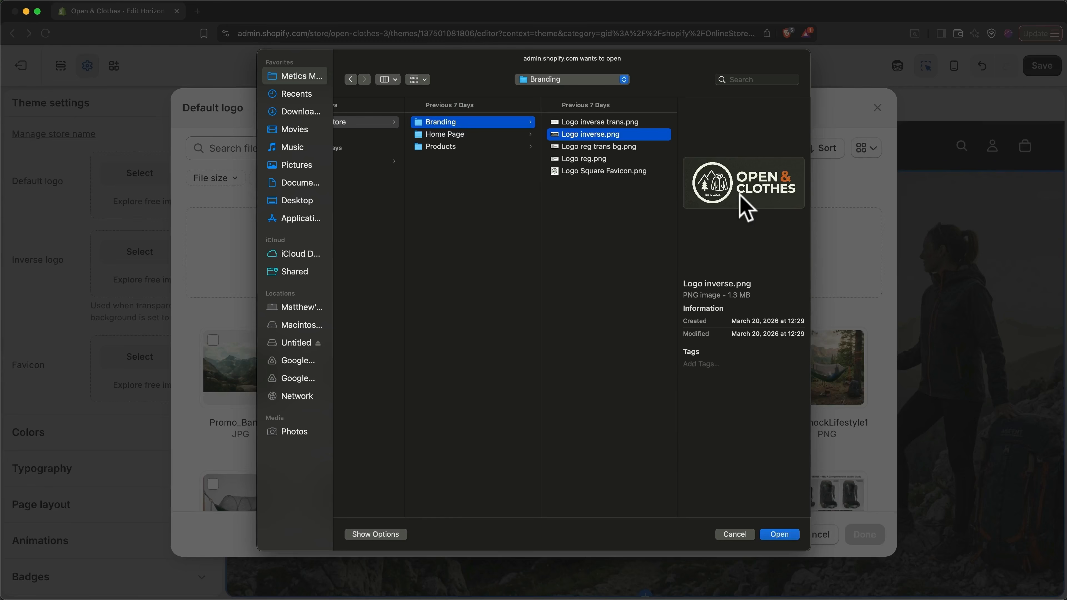
key(Up)
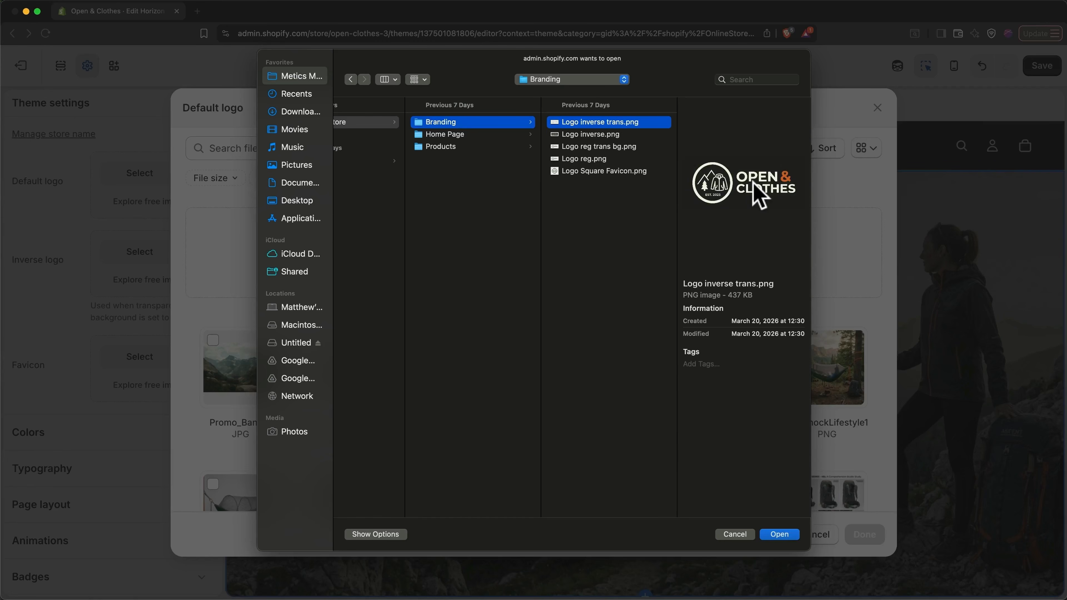
key(Return)
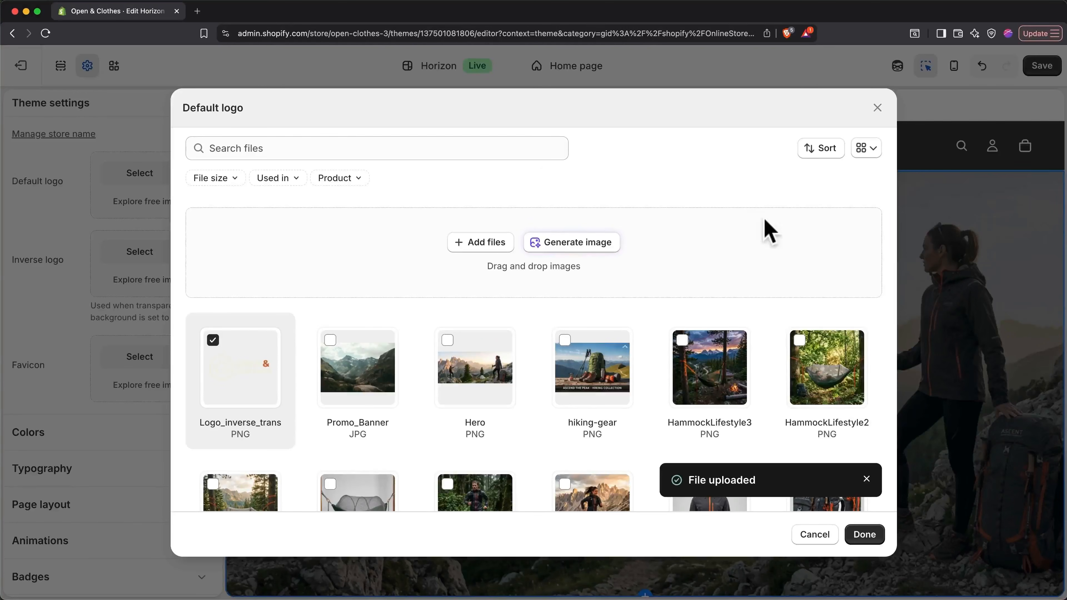
click(865, 538)
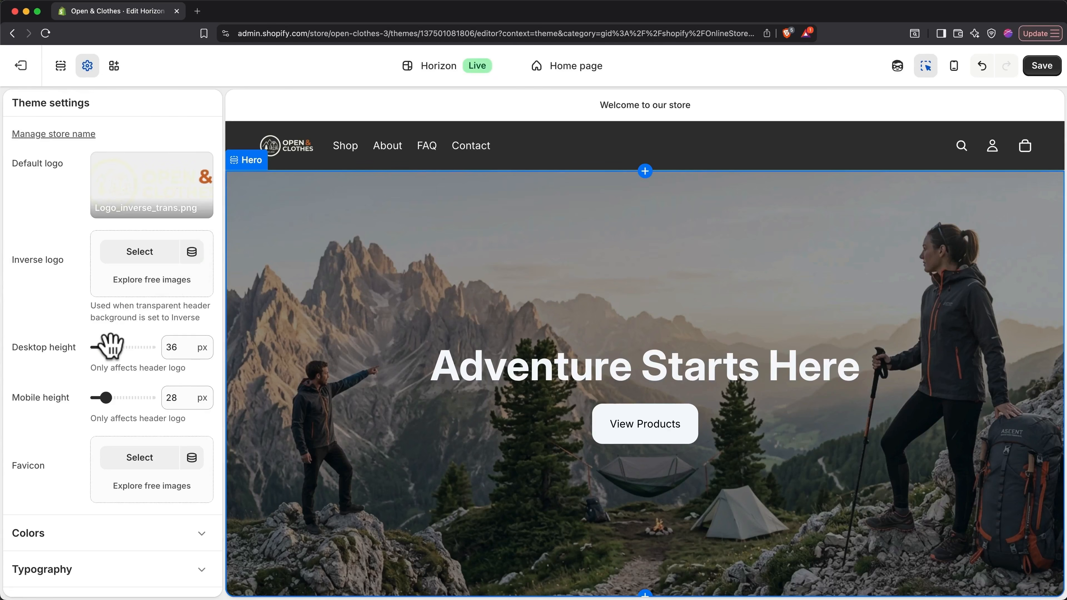
- Set the logo height to 58 px on desktop and 50 px on mobile
drag(108, 346, 126, 347)
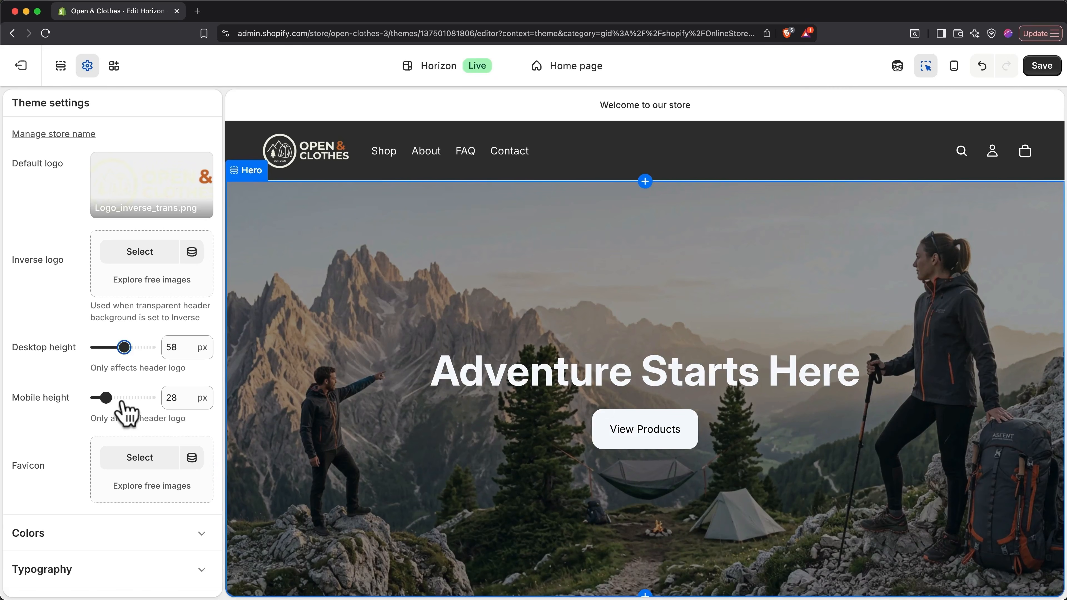
click(959, 70)
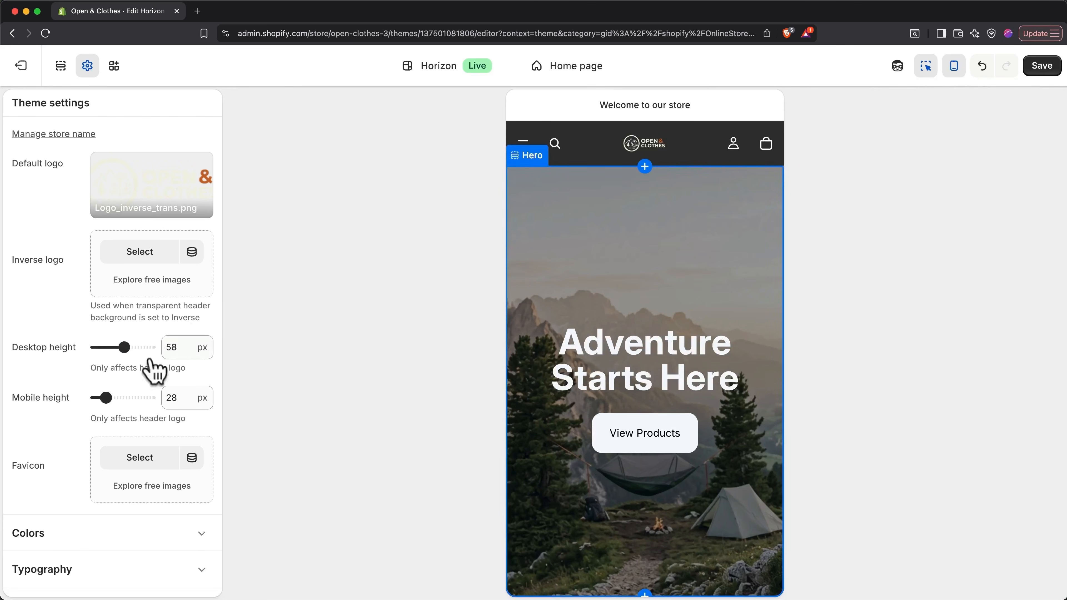
drag(106, 397, 120, 399)
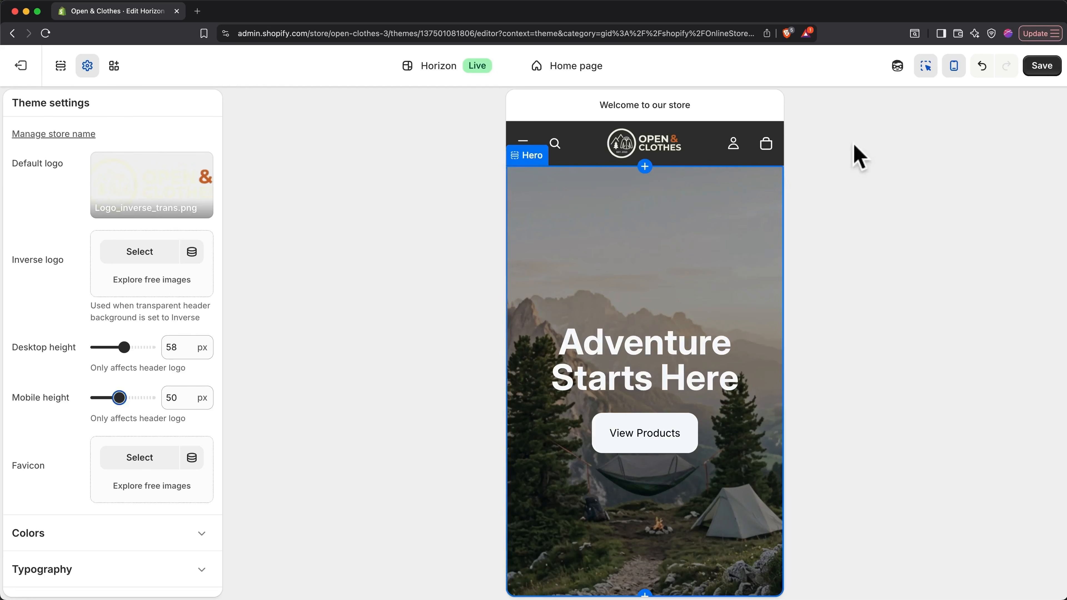
click(955, 67)
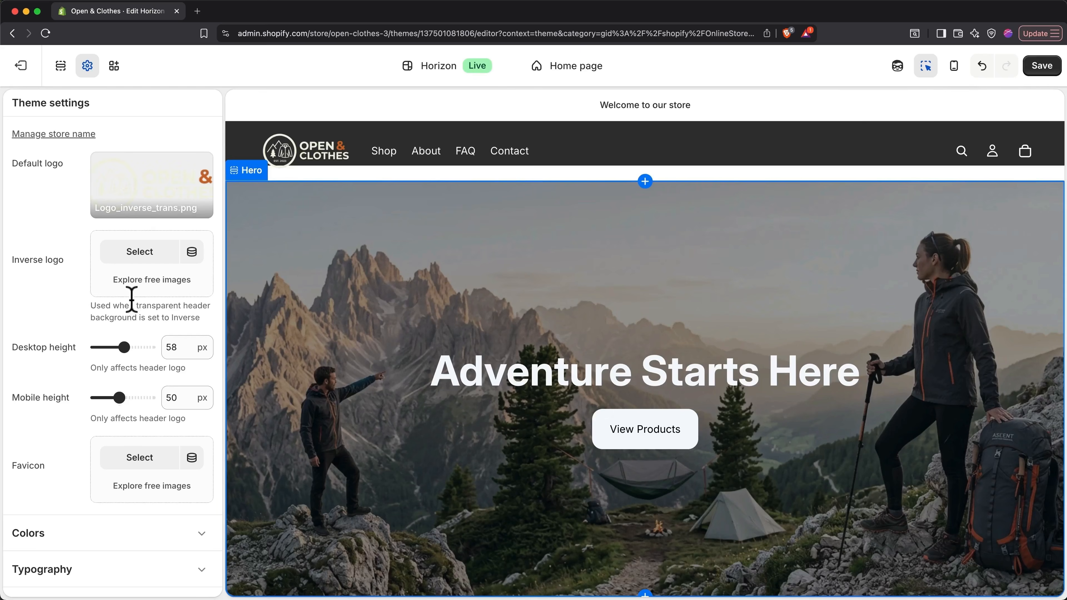
- Upload Logo reg trans bg.png from the Branding folder as the Horizon inverse logo
click(143, 265)
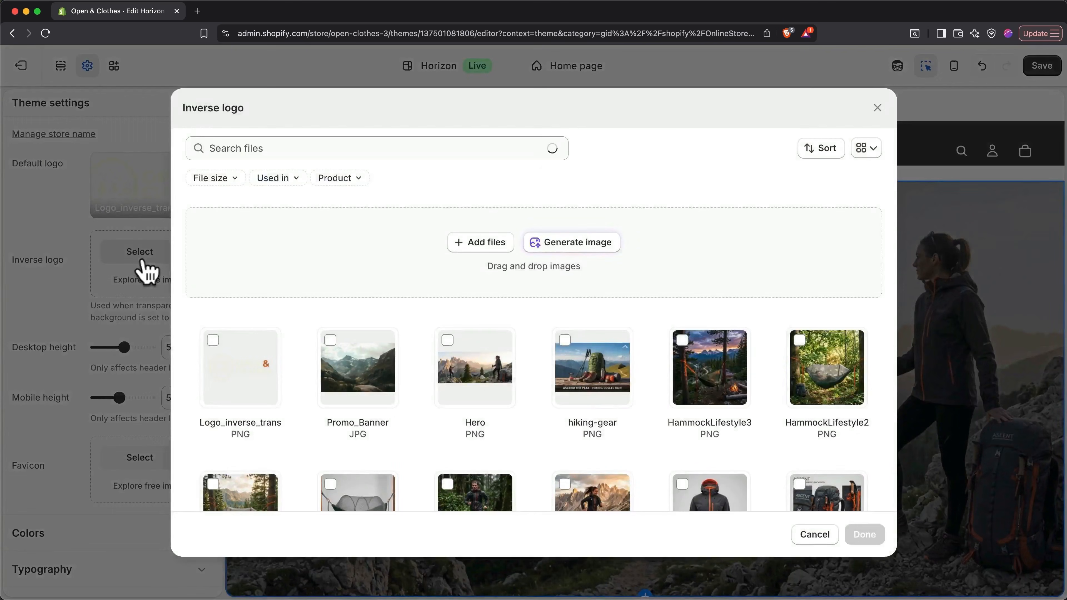
click(487, 243)
click(714, 159)
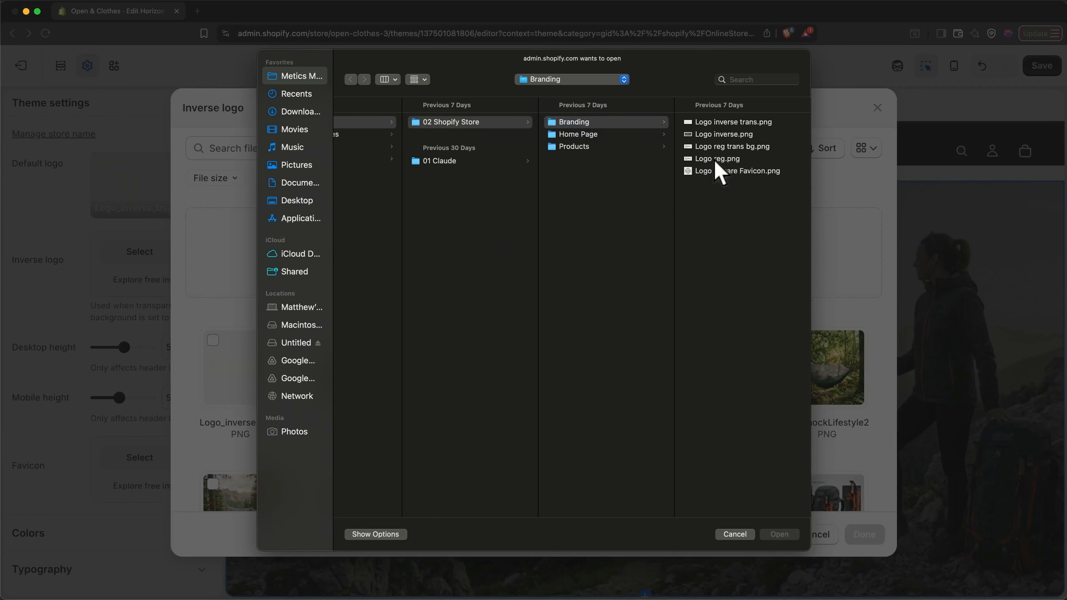
key(Up)
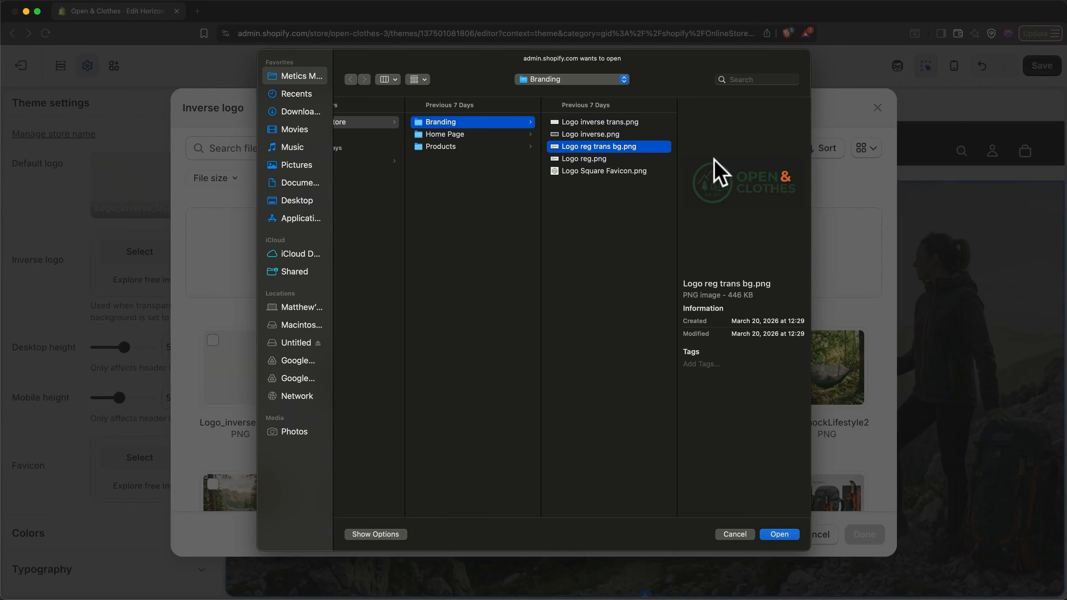
key(Return)
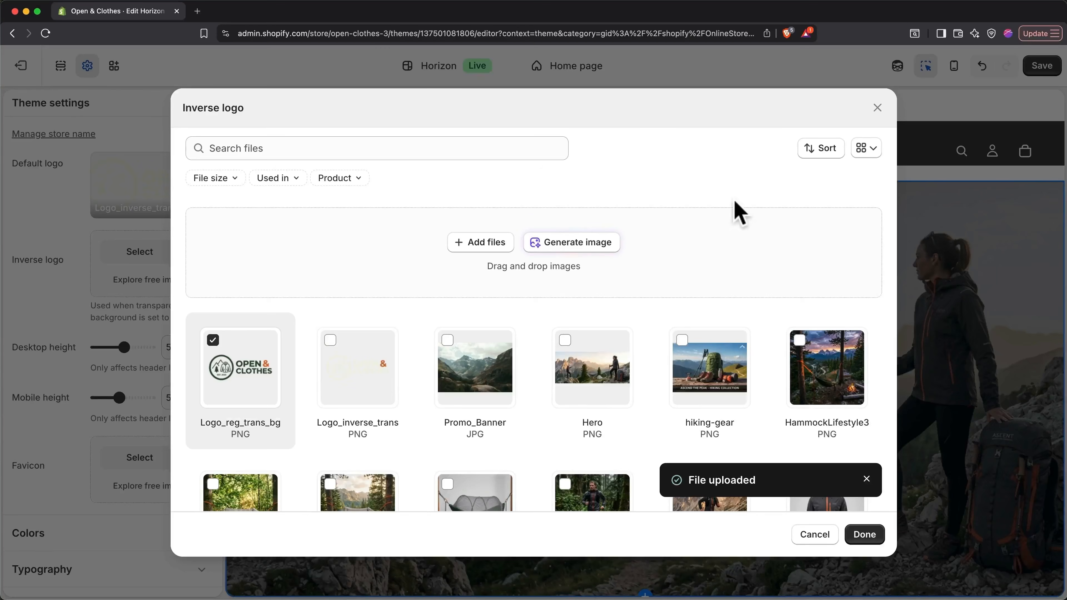
click(864, 535)
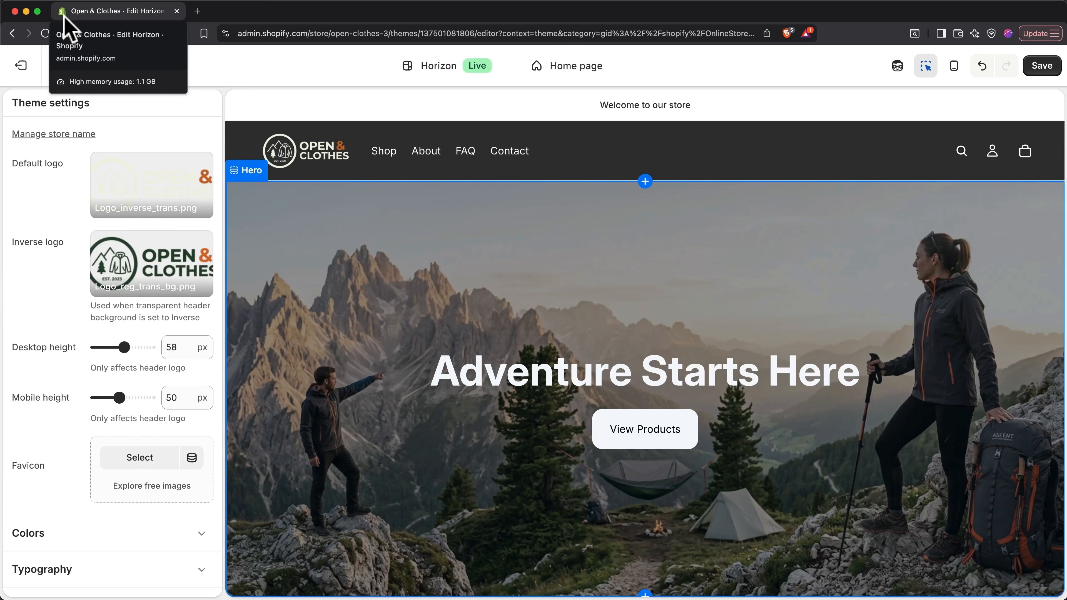
- Upload Logo Square Favicon.png from the computer and set it as the favicon
click(162, 462)
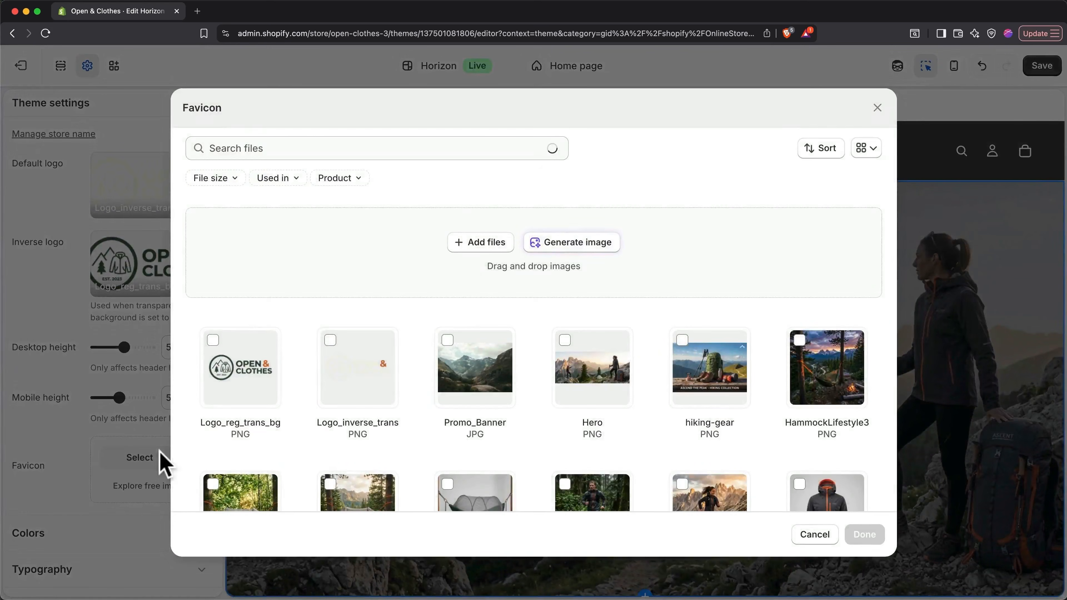
click(467, 248)
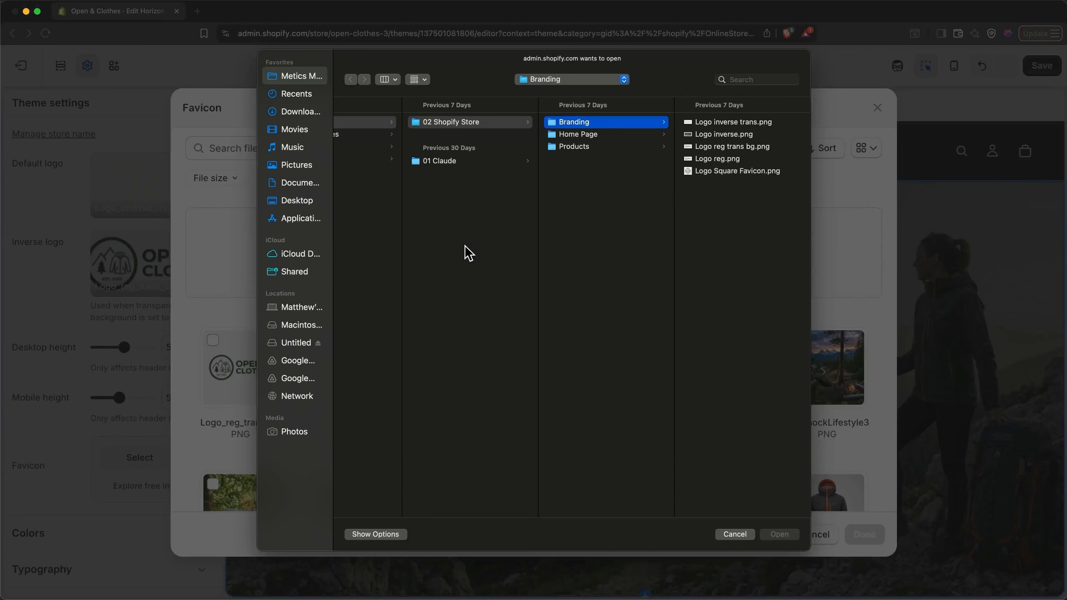
click(725, 171)
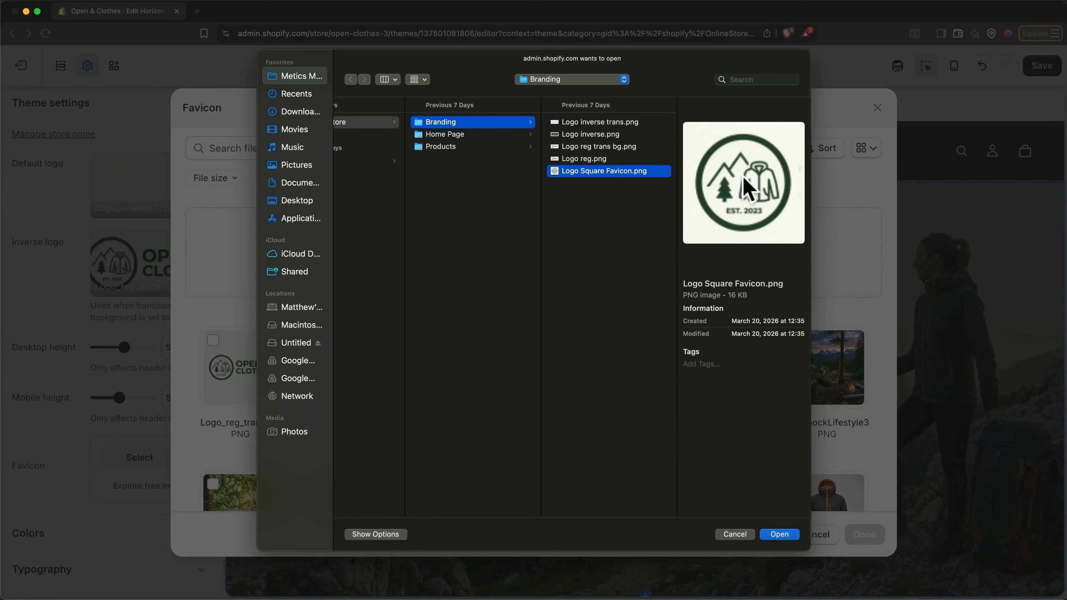
click(782, 537)
click(862, 539)
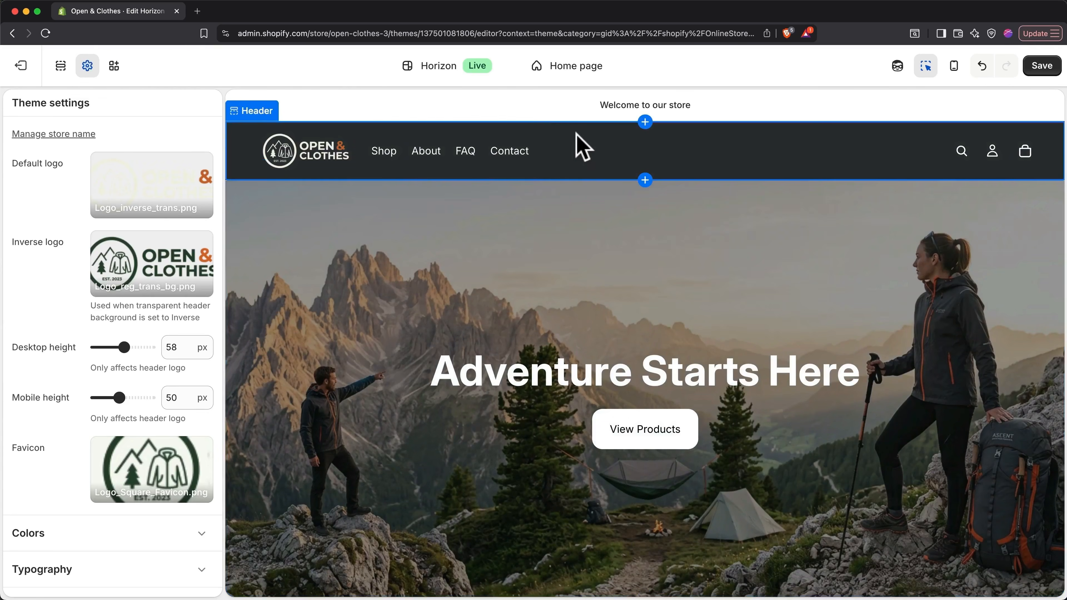
- In Header settings, keep Logo position Left and set Menu position to Right
click(595, 143)
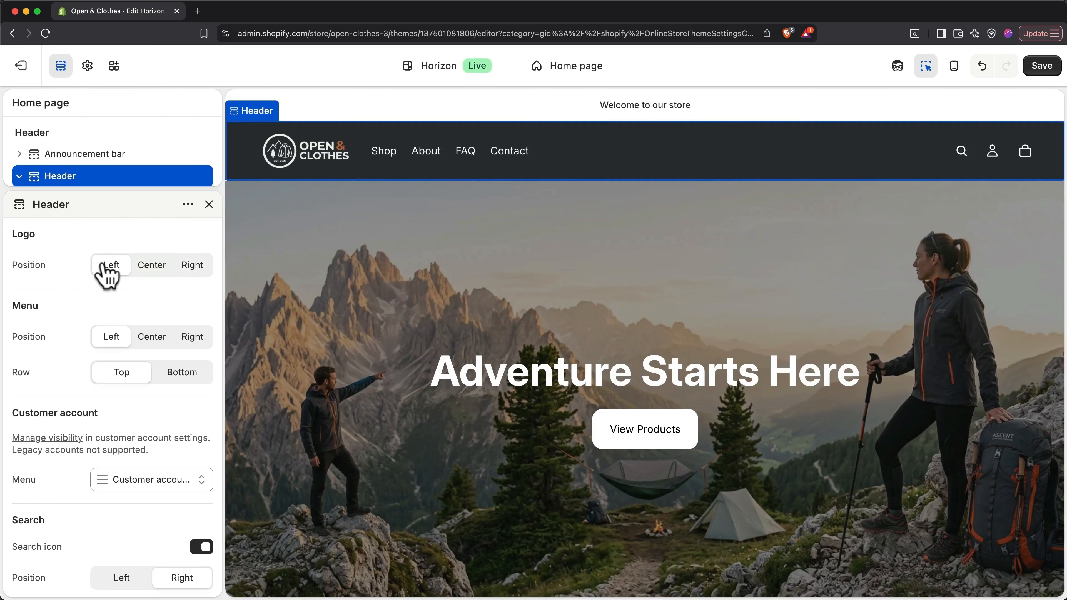
click(163, 272)
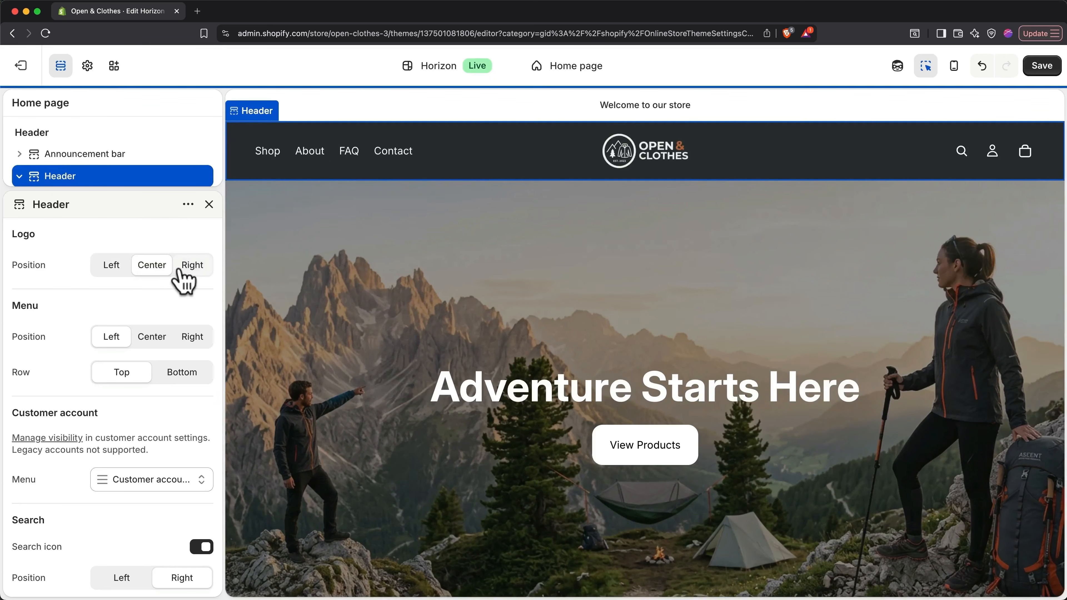
click(180, 271)
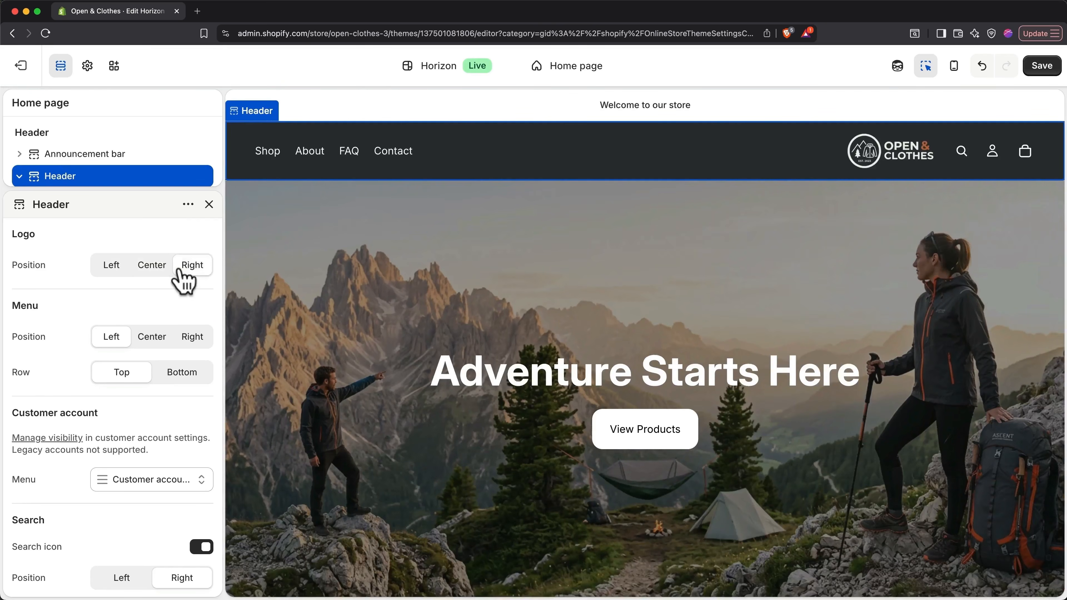
click(111, 272)
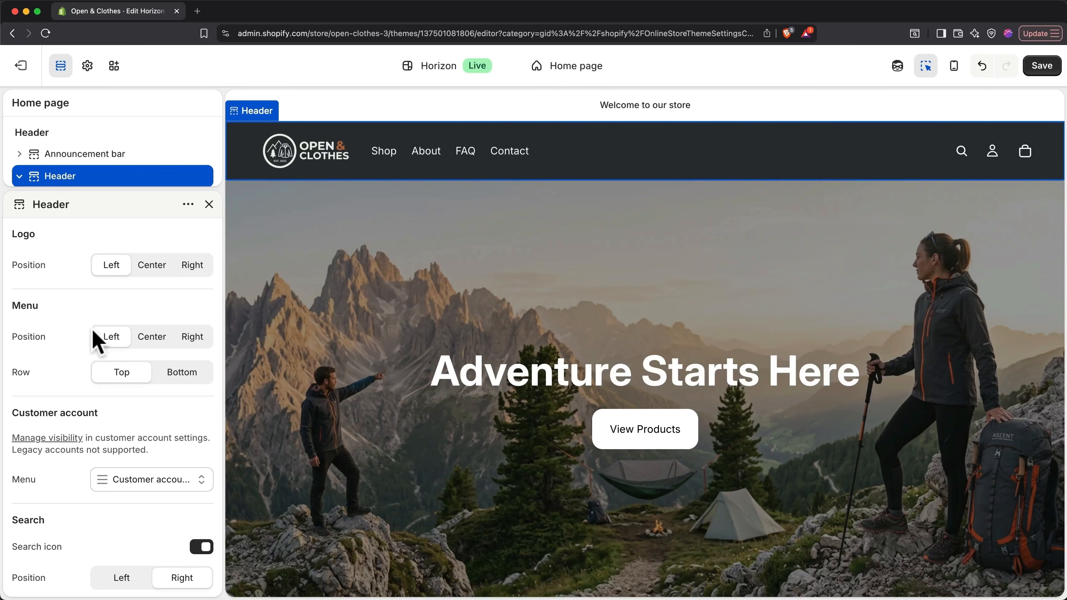
click(142, 341)
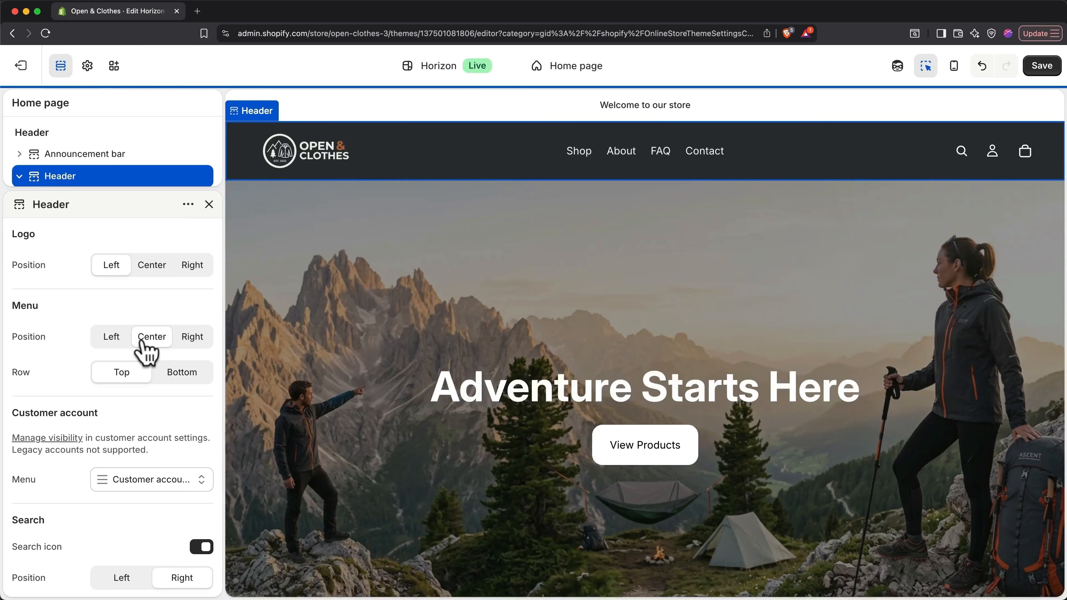
click(189, 341)
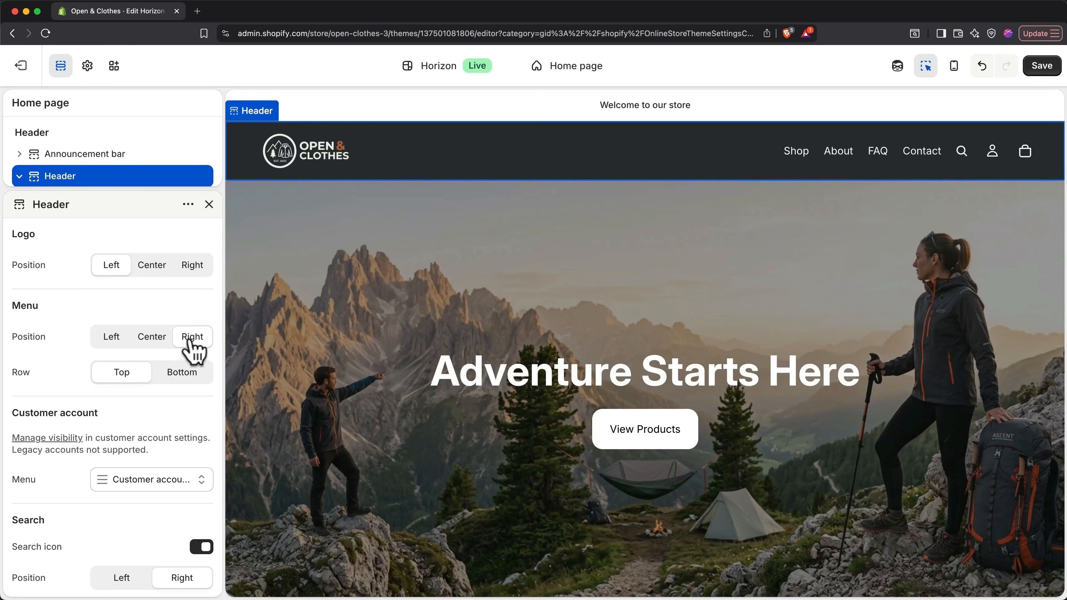
- Set the Sticky header option from Always to On scroll up and preview it
scroll(191, 348, down, 10)
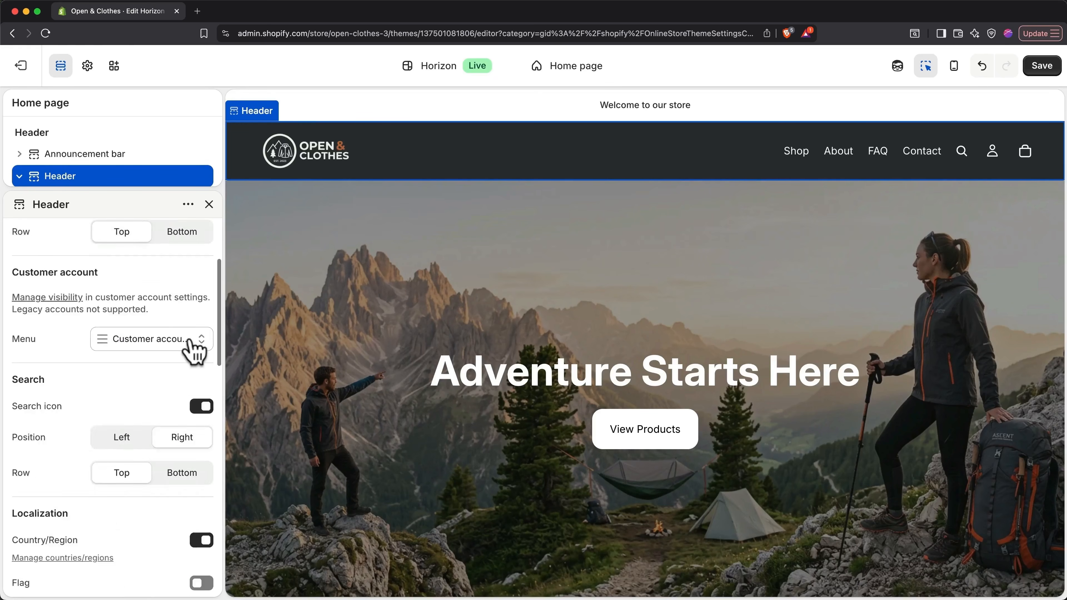
scroll(191, 351, down, 6)
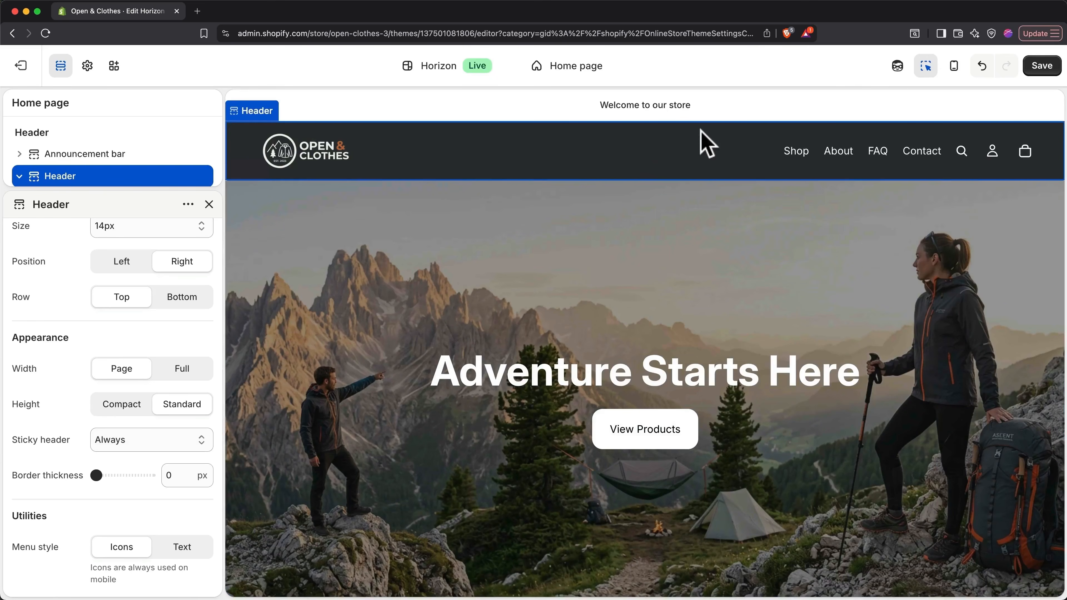
click(926, 65)
scroll(496, 348, down, 5)
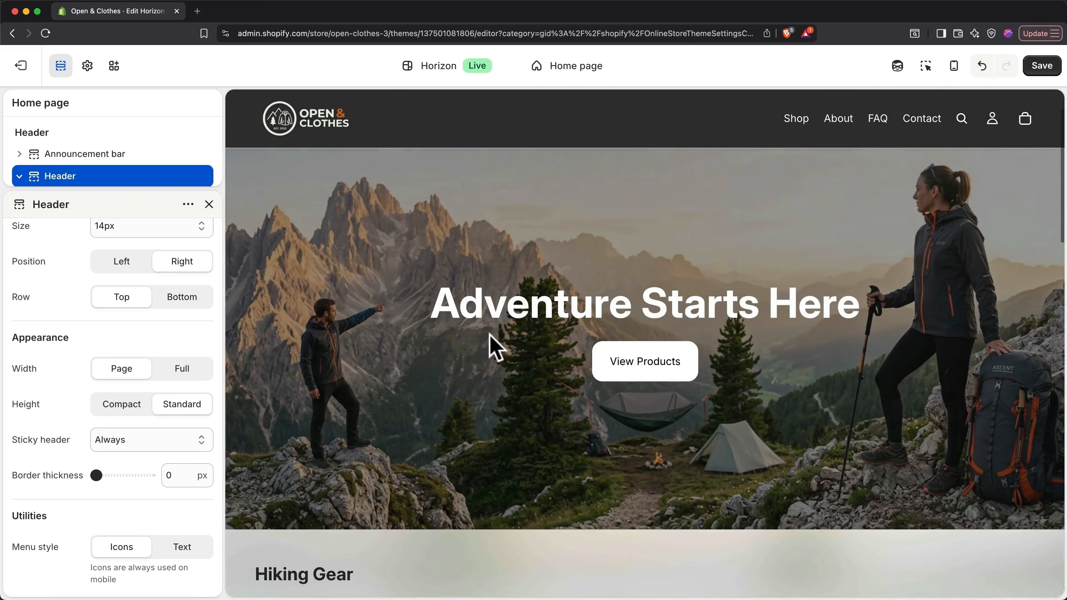
scroll(493, 349, up, 6)
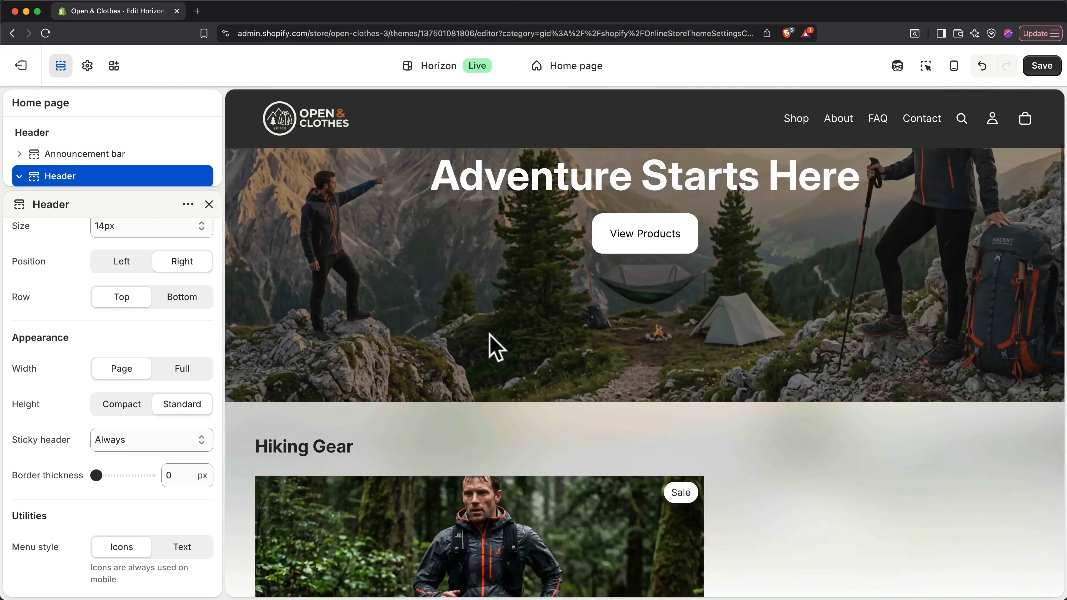
scroll(493, 347, down, 2)
scroll(496, 349, down, 5)
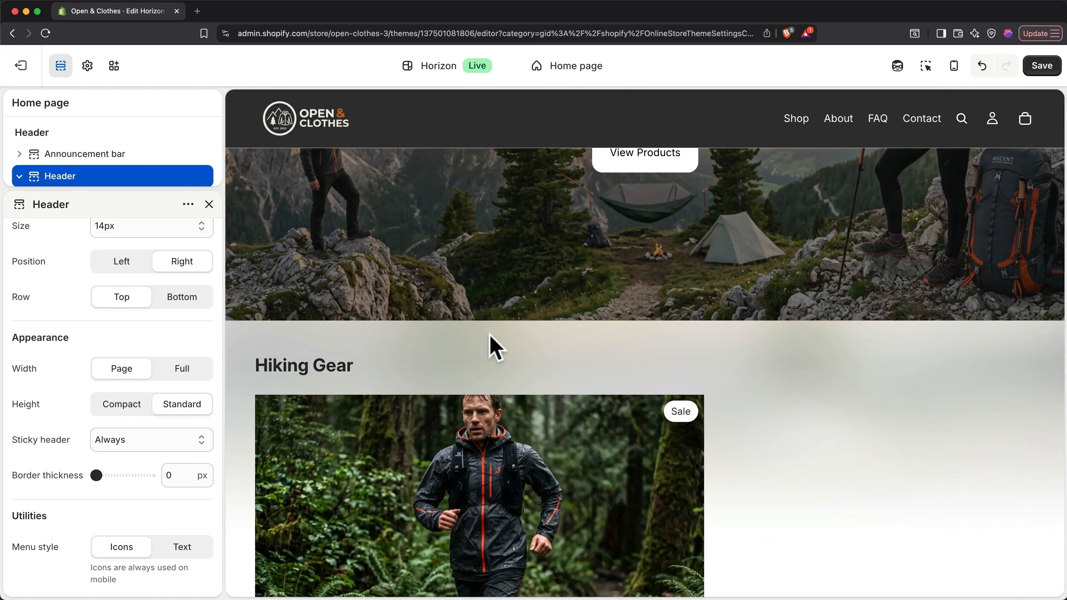
scroll(496, 349, down, 3)
scroll(494, 349, down, 5)
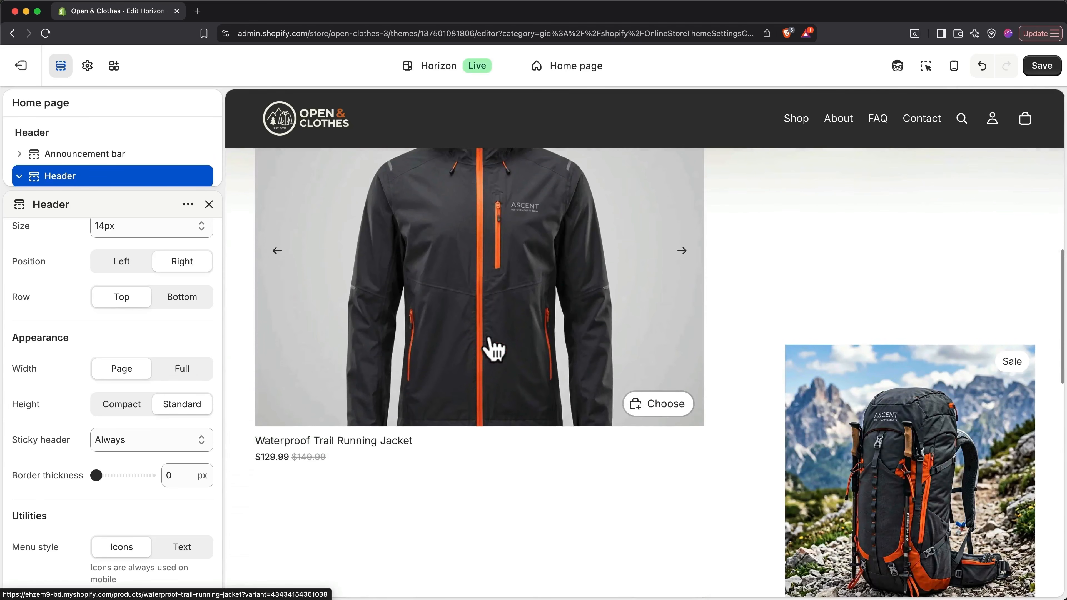
click(194, 451)
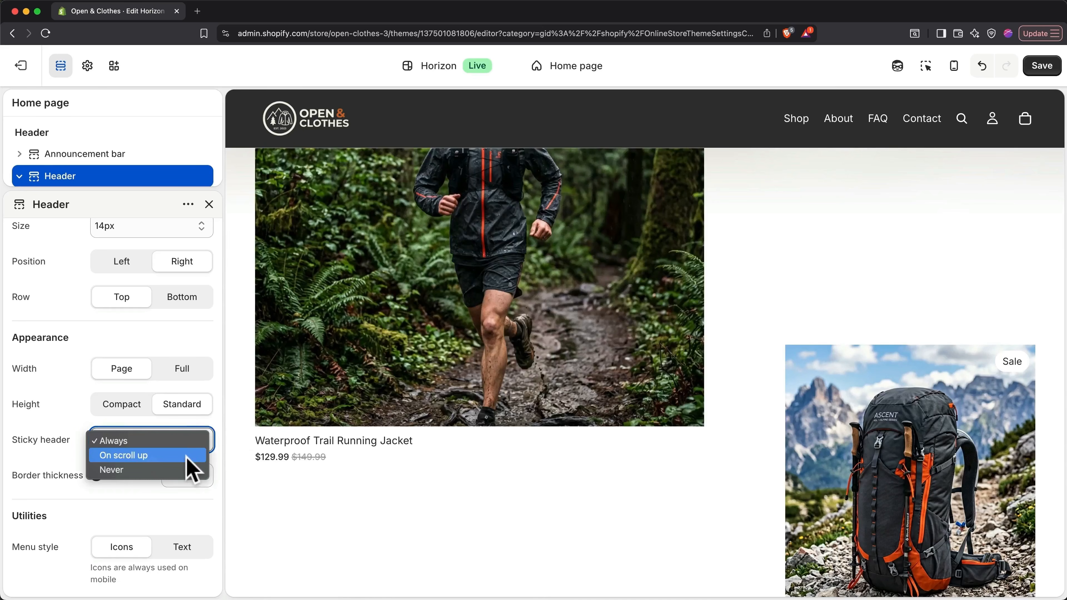
click(187, 457)
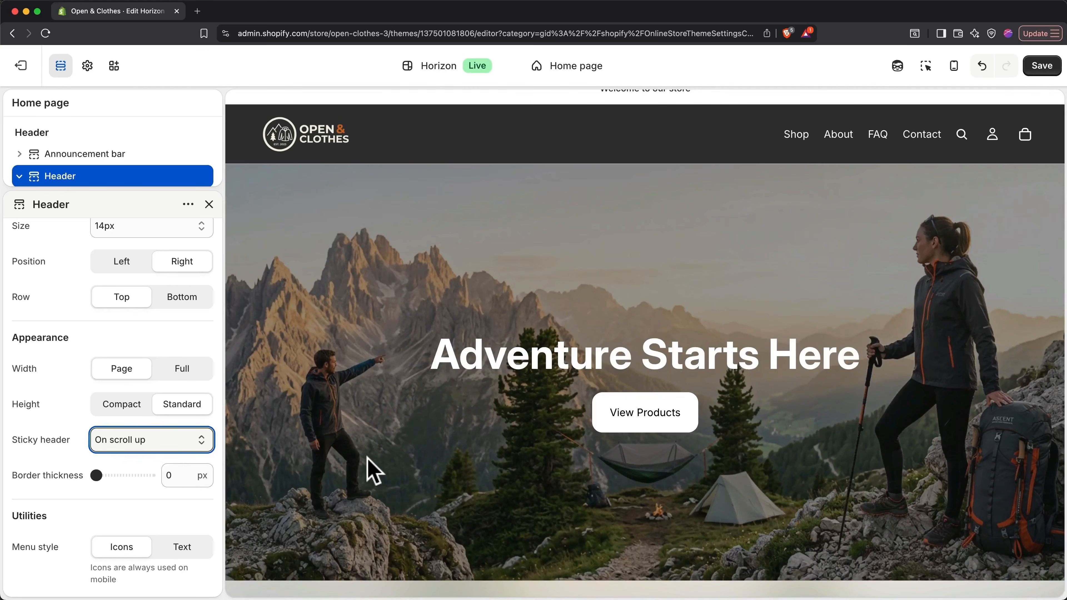
scroll(373, 470, down, 5)
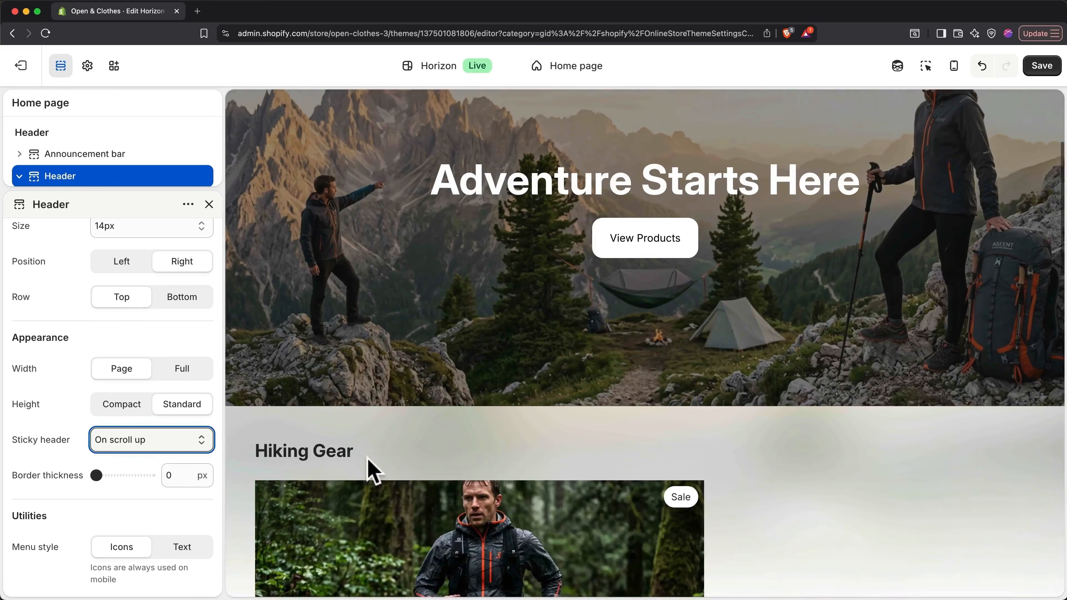
scroll(372, 470, down, 3)
scroll(370, 473, down, 3)
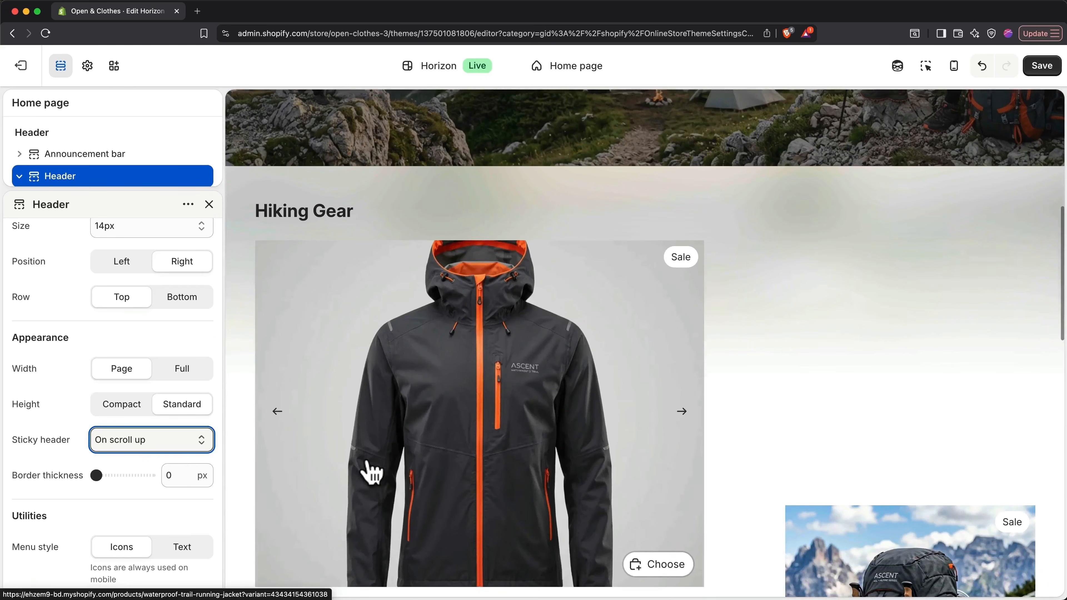
scroll(370, 473, up, 5)
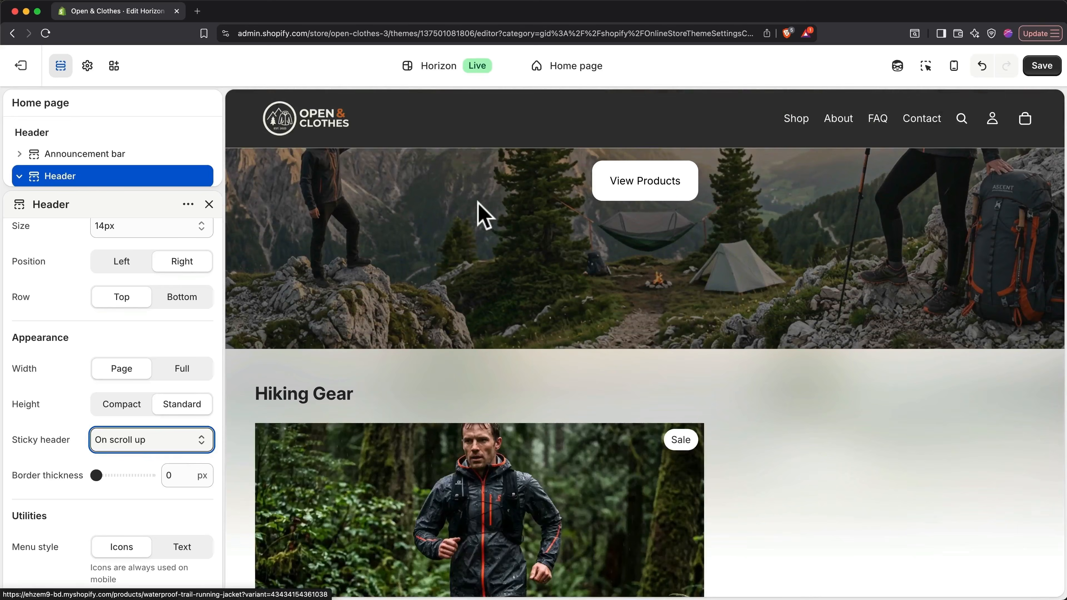
- Briefly test Sticky header Never, then return it to On scroll up
click(211, 440)
click(198, 455)
scroll(464, 358, up, 5)
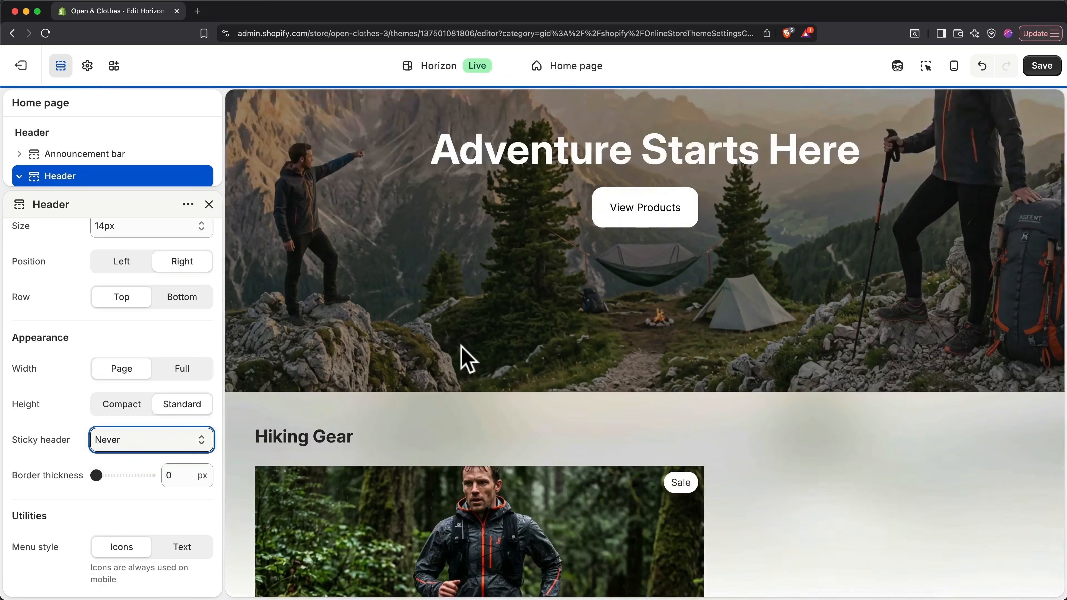
scroll(462, 353, down, 10)
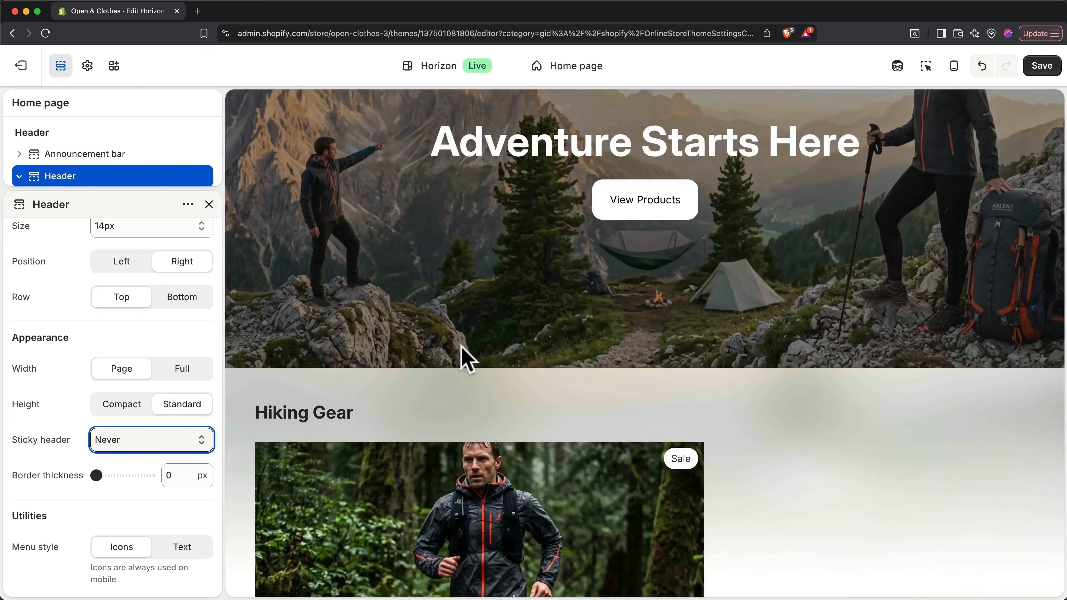
scroll(464, 357, up, 10)
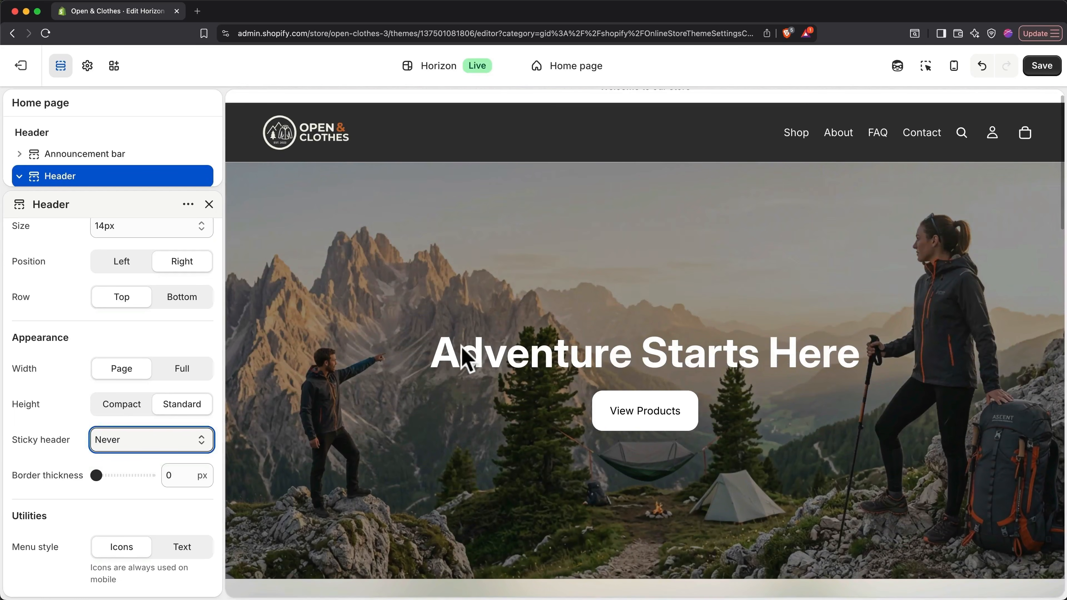
click(176, 444)
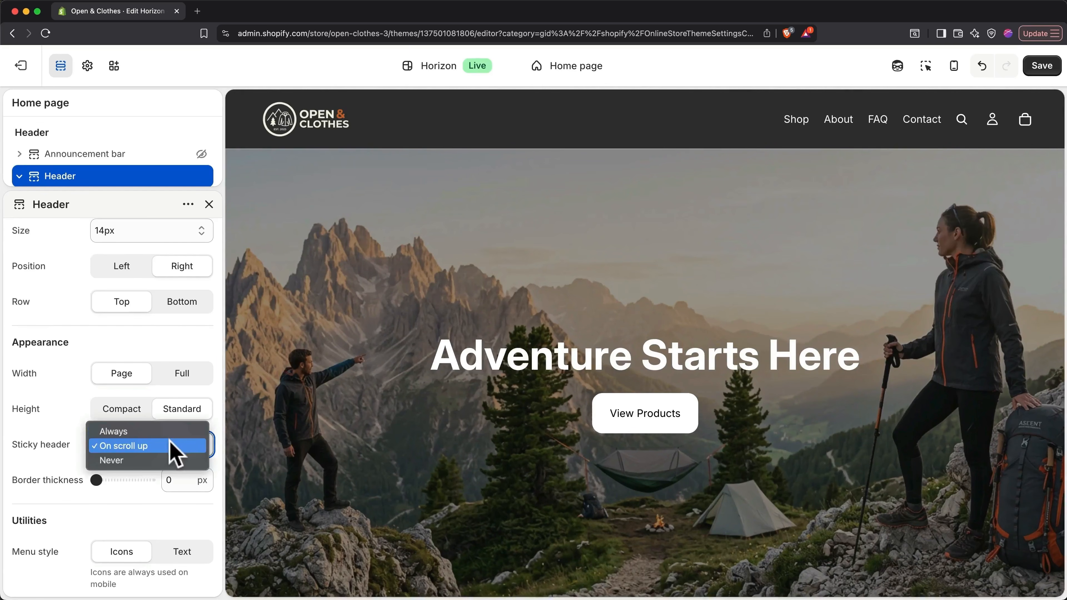
click(172, 445)
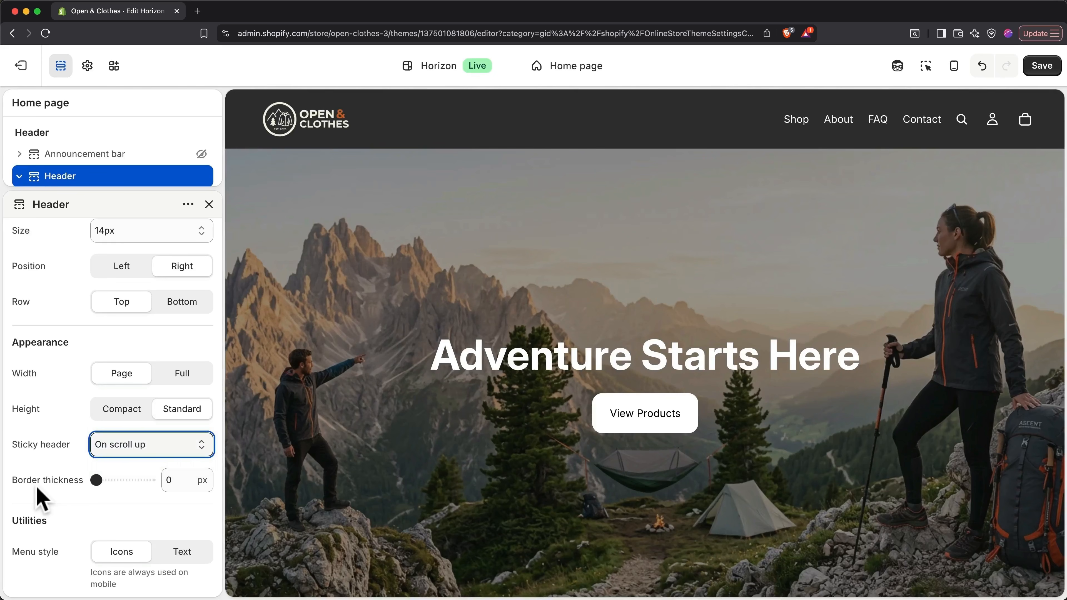
scroll(40, 498, down, 6)
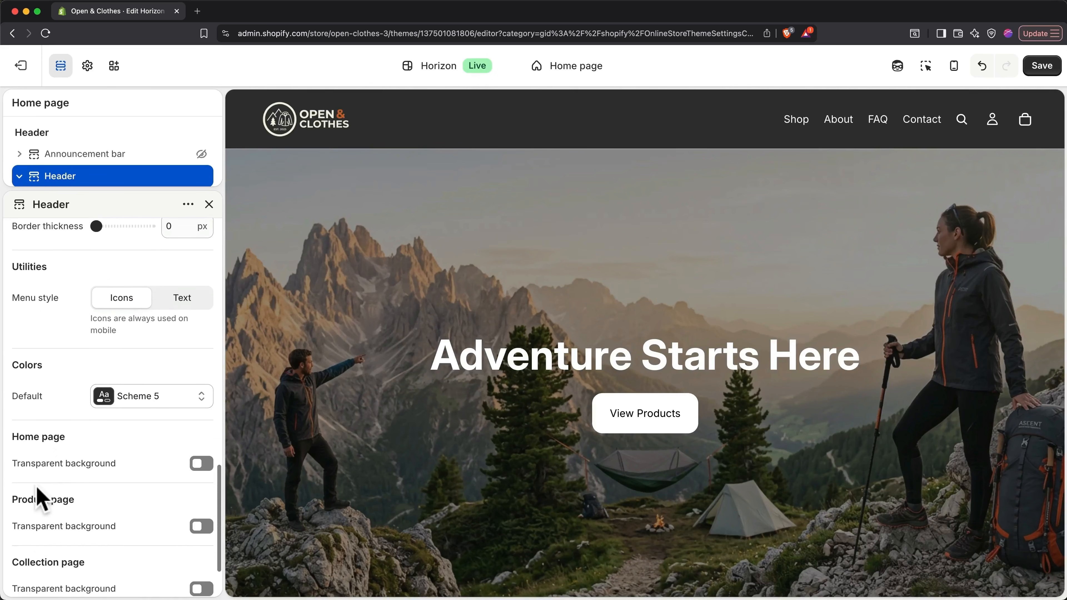
scroll(40, 498, down, 2)
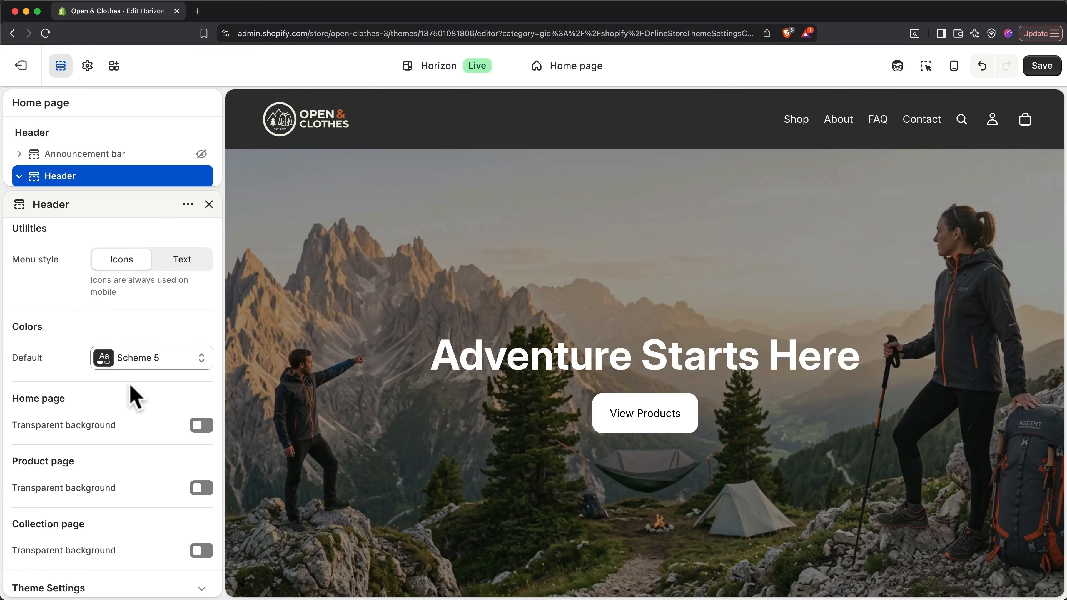
- Turn on the header's home page Transparent background and scroll the preview to check it
click(196, 429)
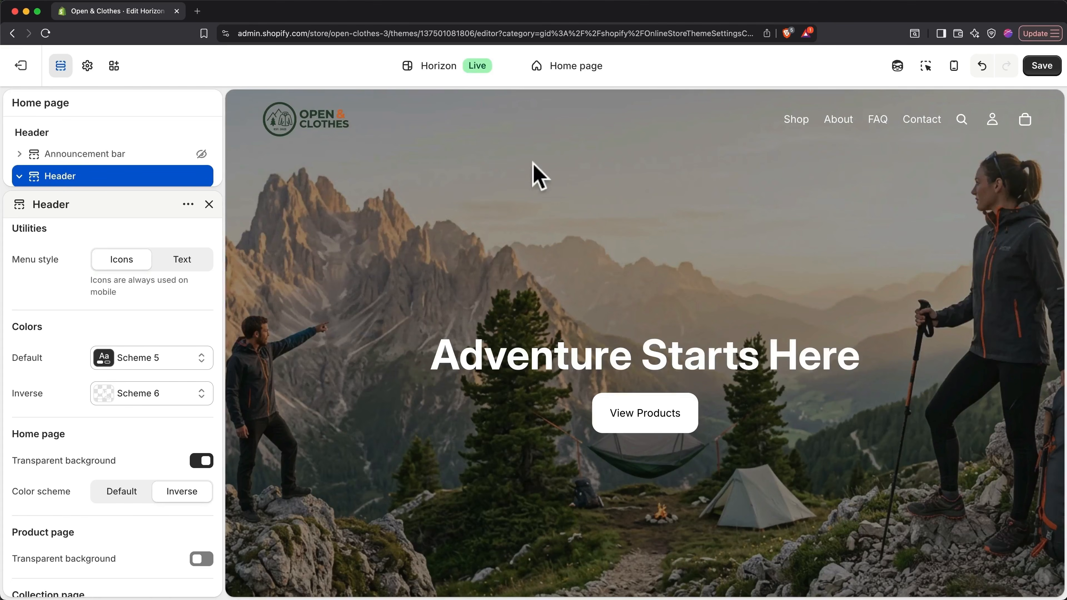
scroll(357, 343, down, 8)
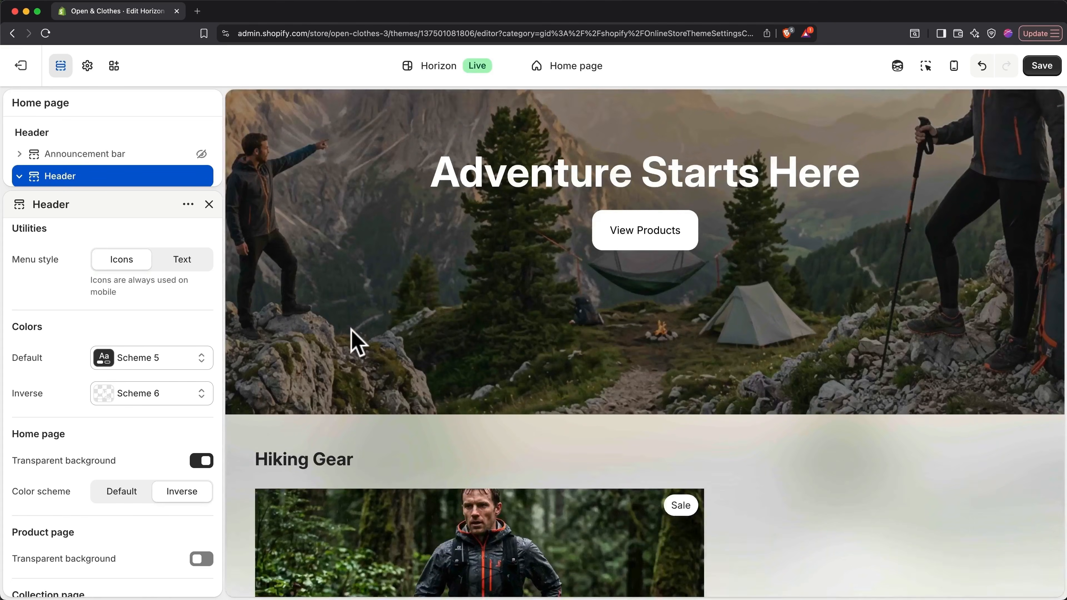
scroll(357, 343, up, 8)
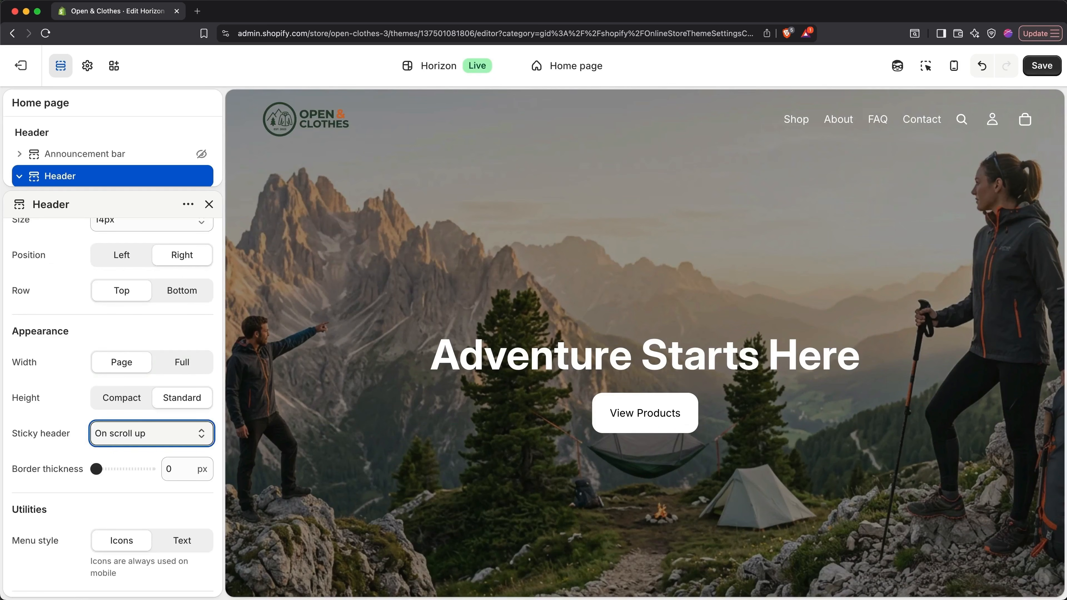
scroll(645, 343, down, 10)
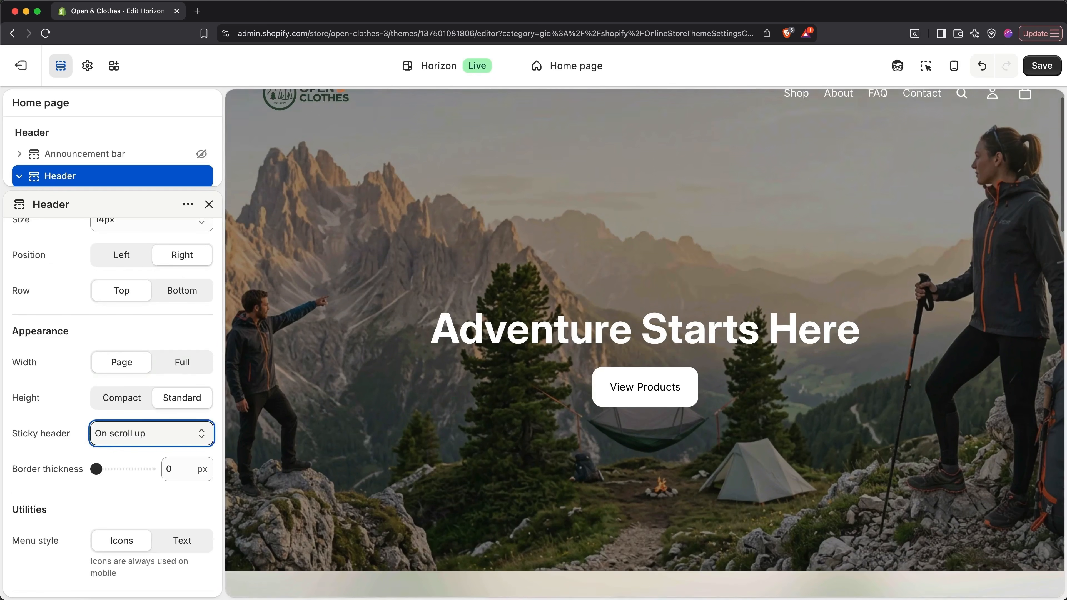
scroll(479, 525, down, 4)
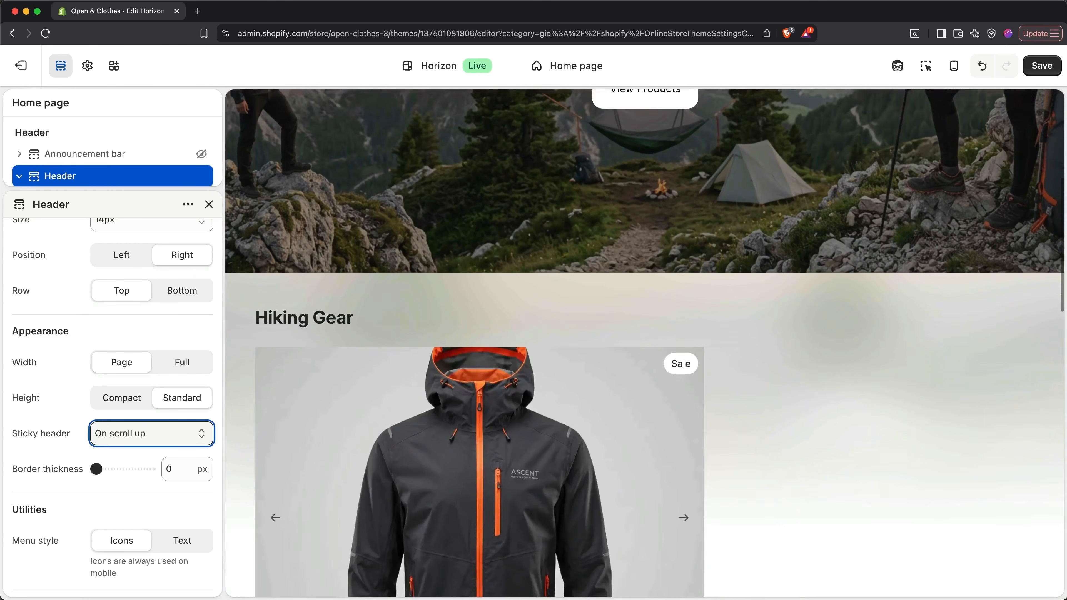
scroll(478, 525, up, 5)
scroll(479, 525, up, 6)
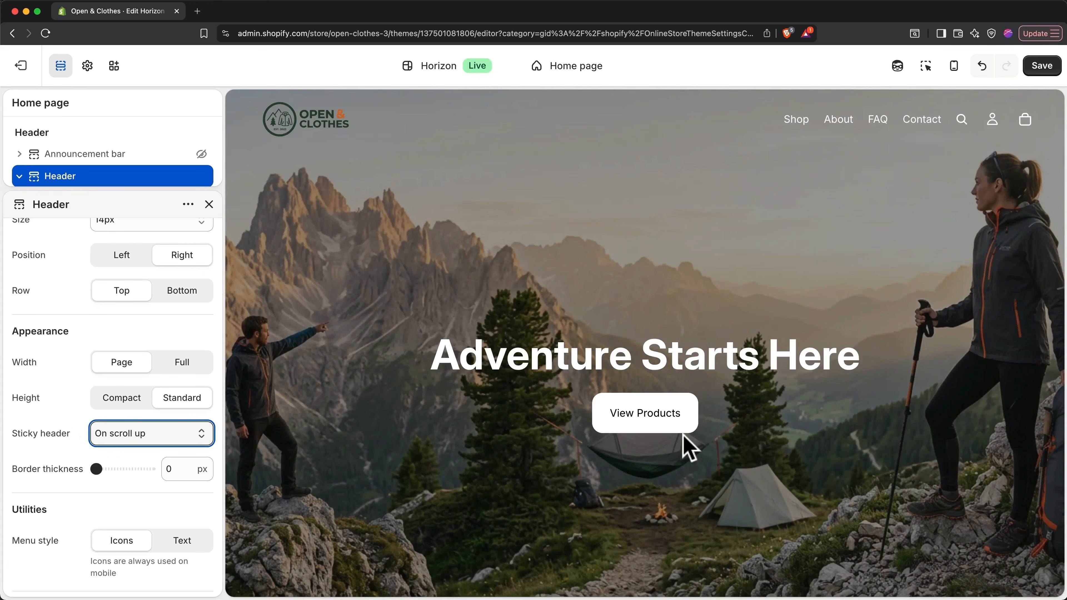
- Select footer parts in the preview, ending on the social icons to show Social media links settings
click(934, 68)
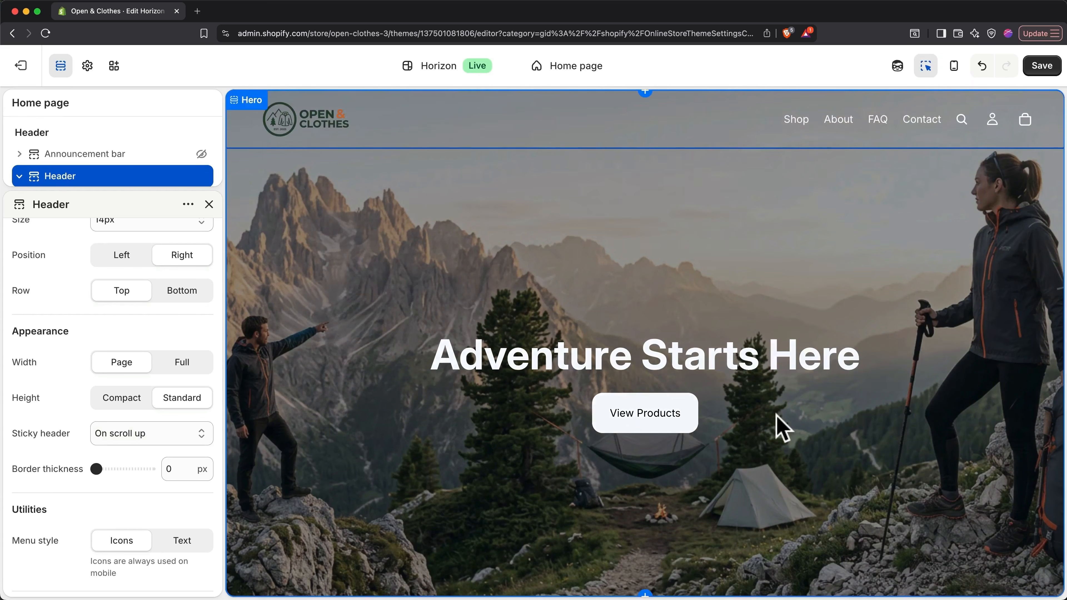
scroll(780, 426, down, 6)
scroll(778, 419, down, 10)
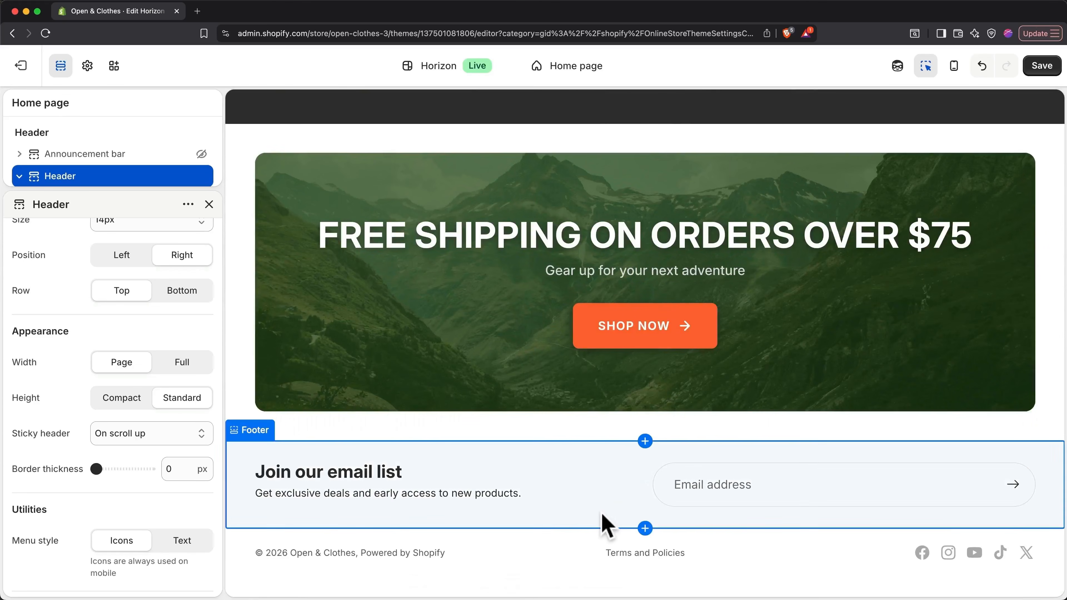
click(605, 524)
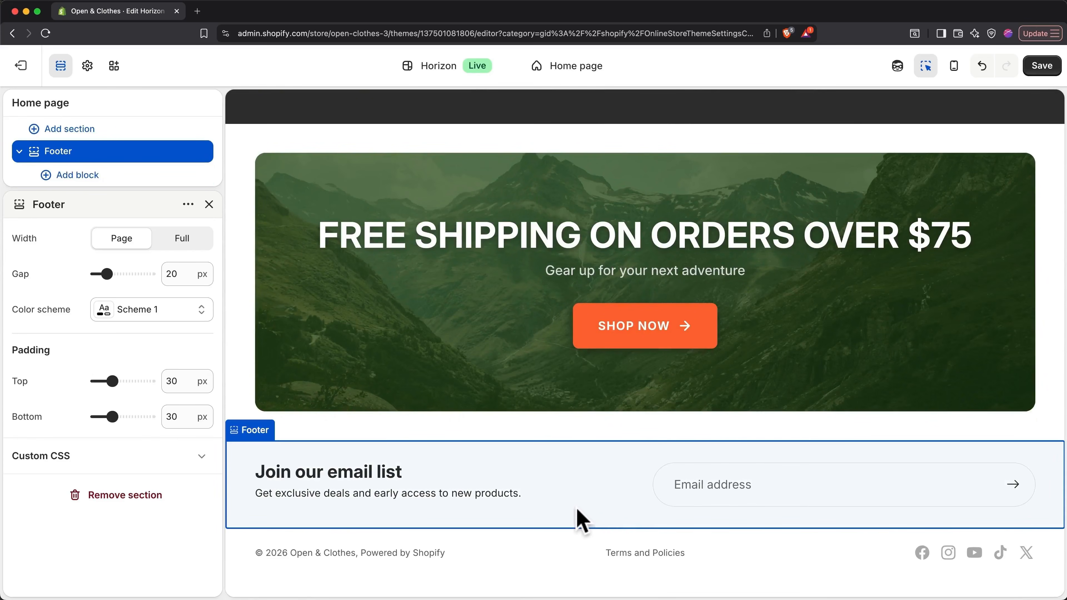
click(532, 572)
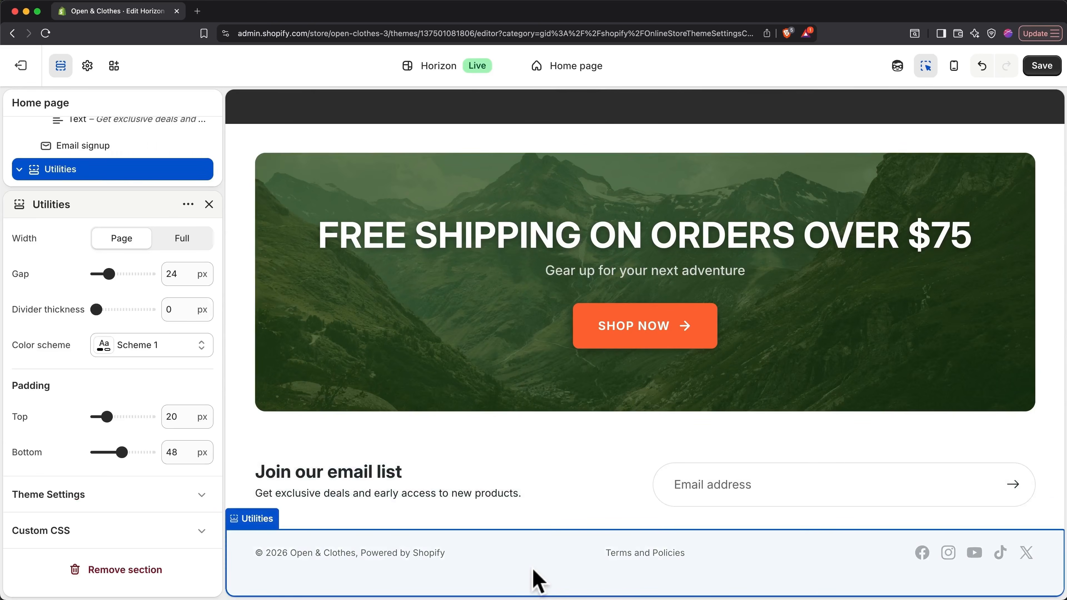
click(644, 556)
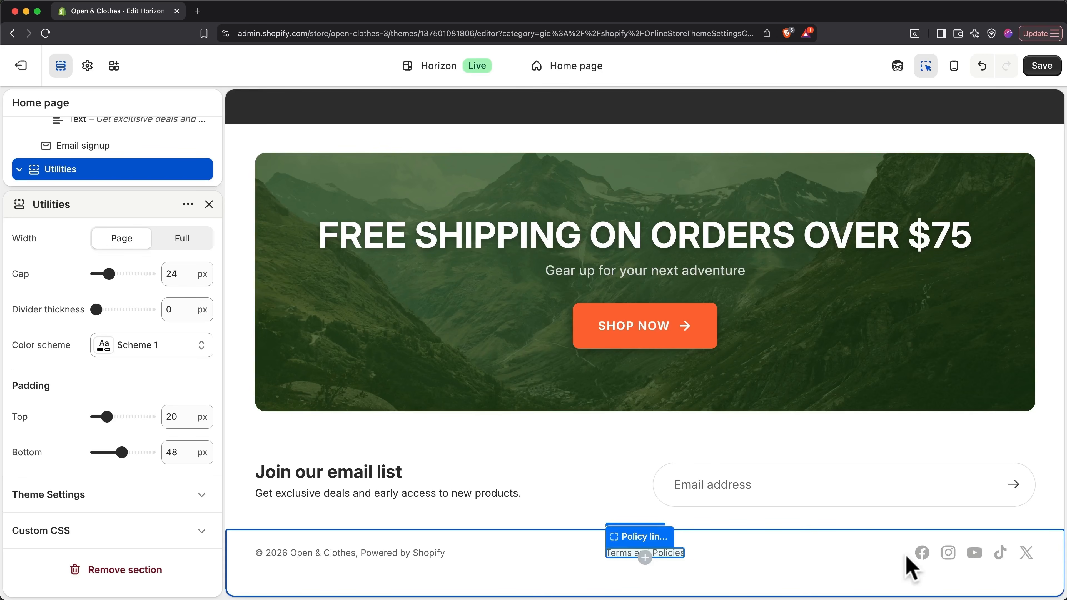
click(930, 557)
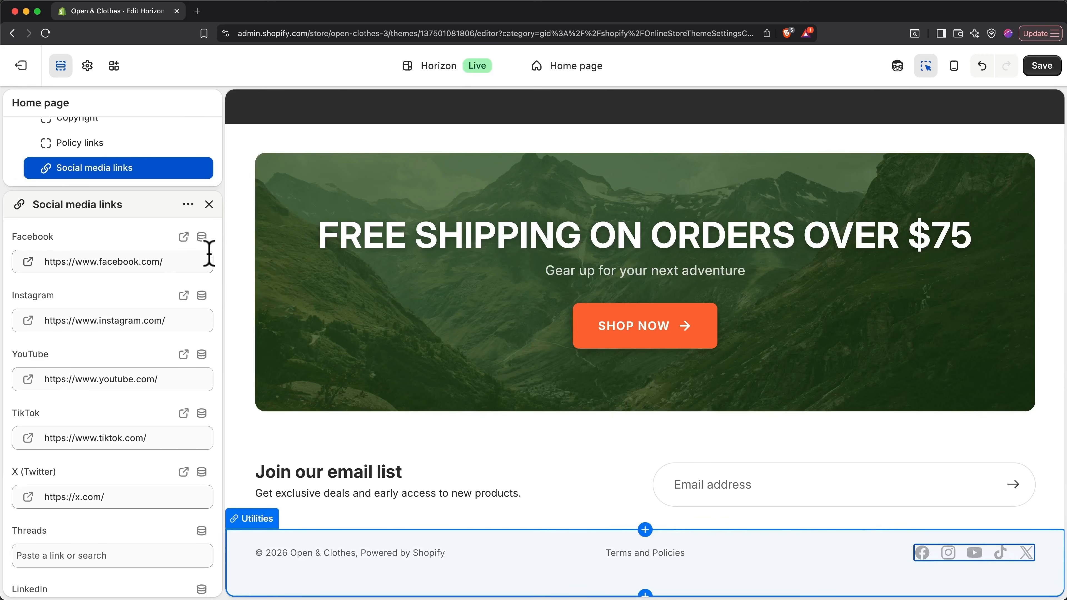
- Clear the TikTok URL in Social media links, removing its footer icon
click(173, 439)
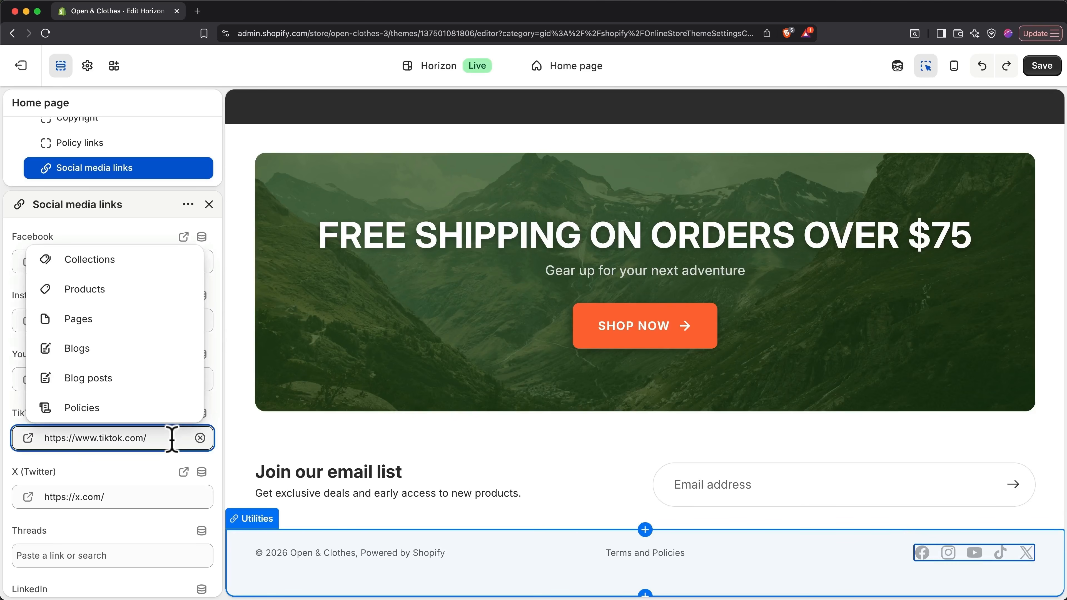
click(200, 438)
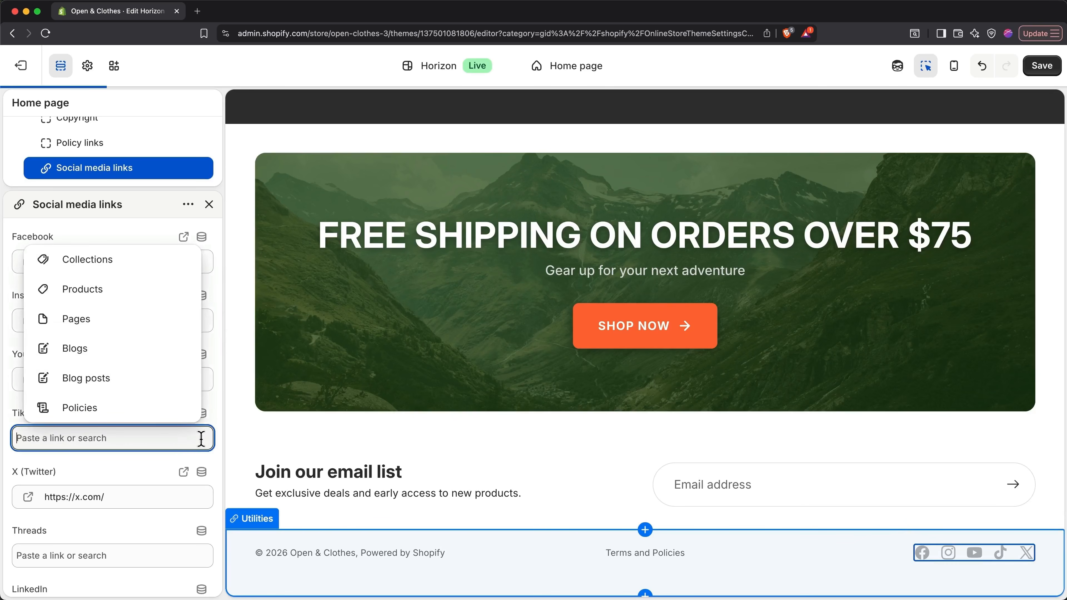
click(220, 434)
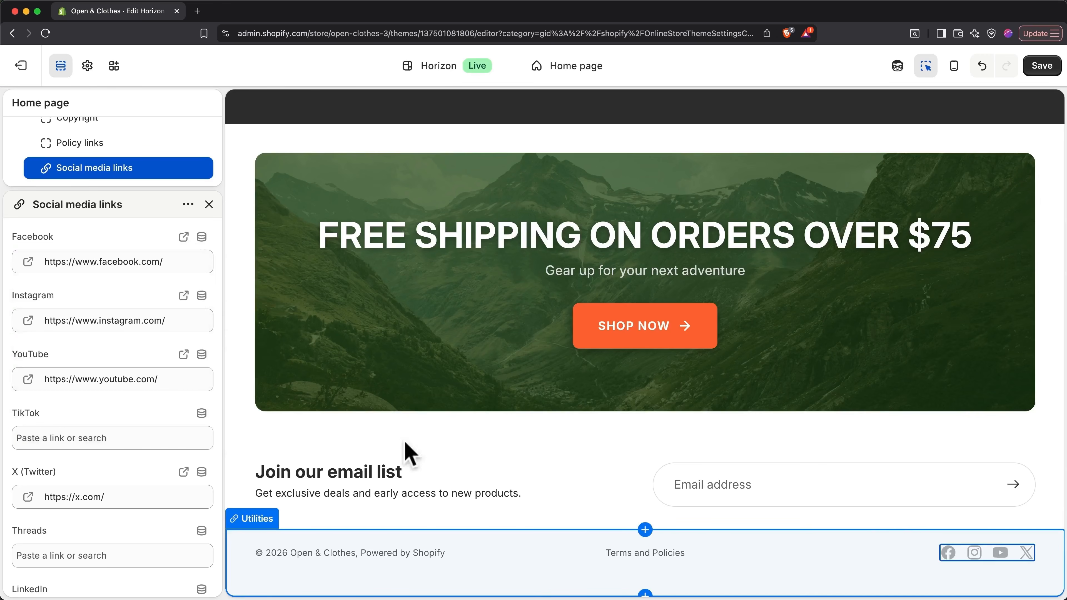
click(945, 563)
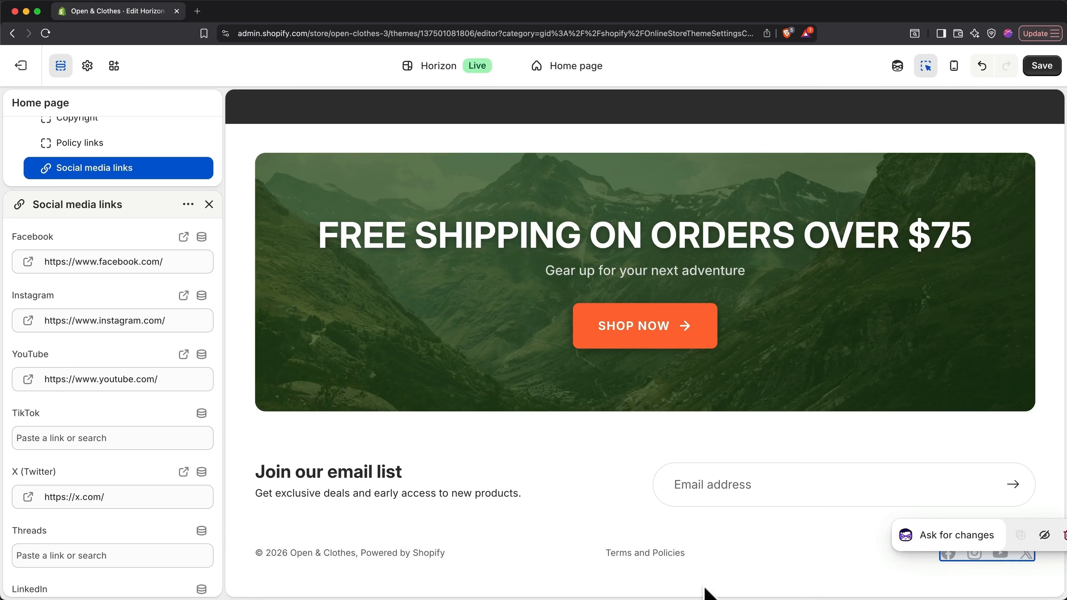
- Switch off Show "Powered by Shopify" in the footer's Copyright block
click(310, 554)
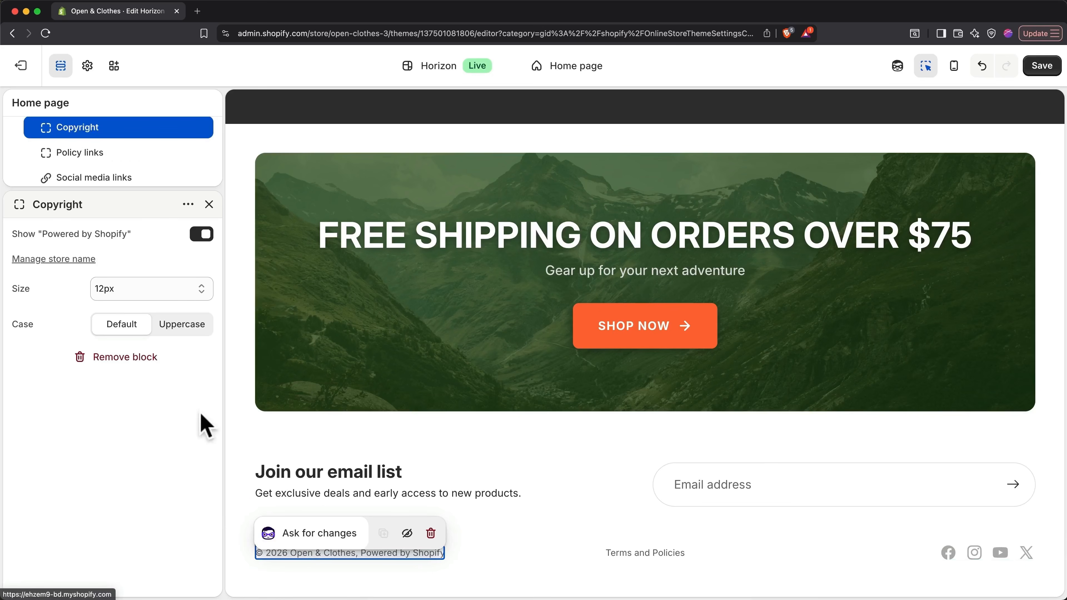
click(204, 237)
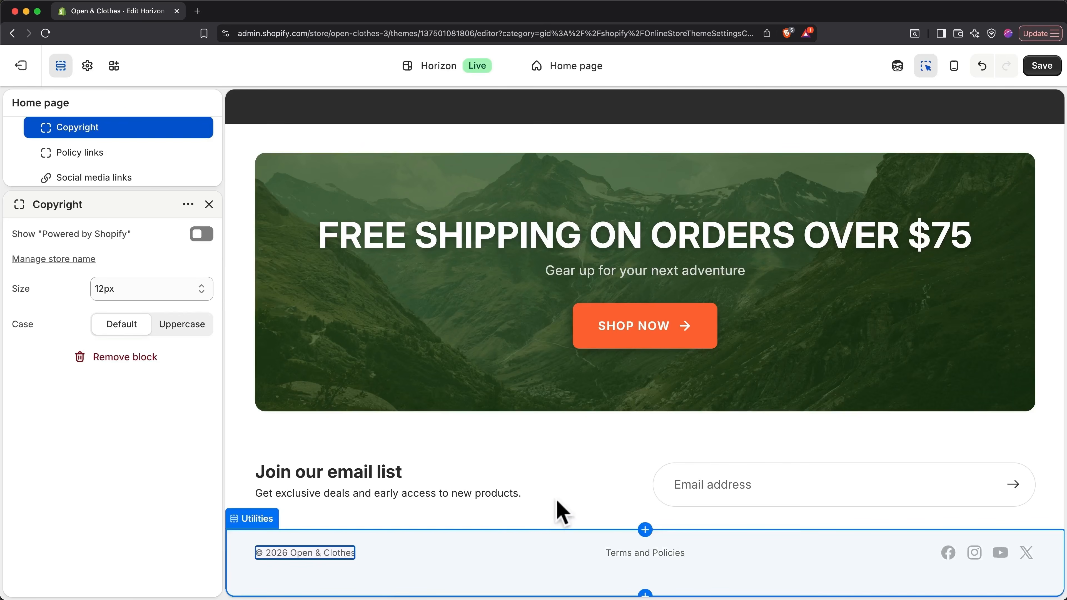
click(562, 514)
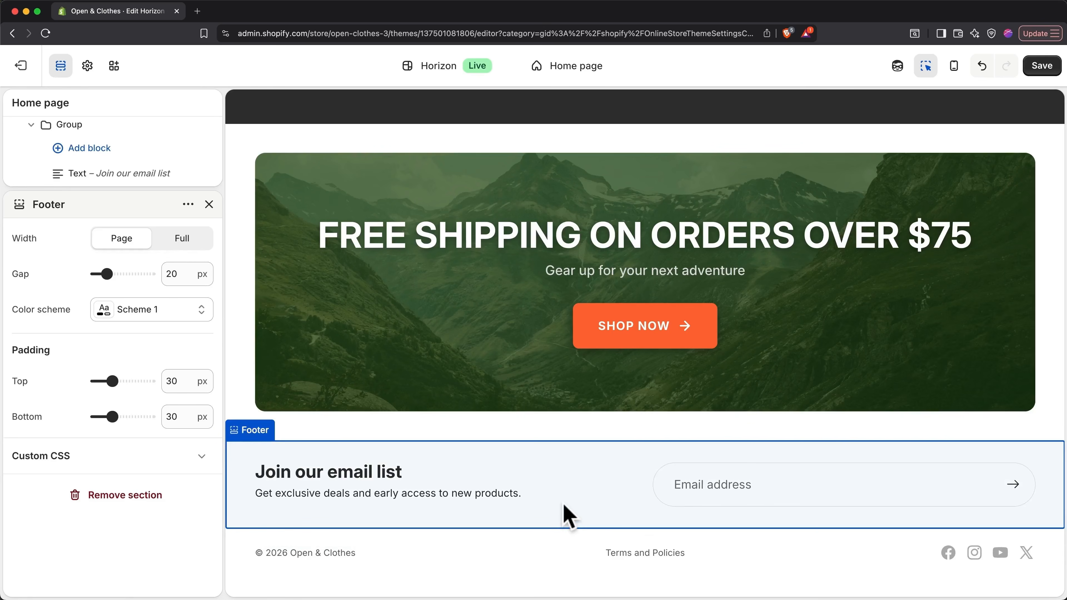
- Set the email signup Footer section's color scheme to Scheme 5
click(494, 568)
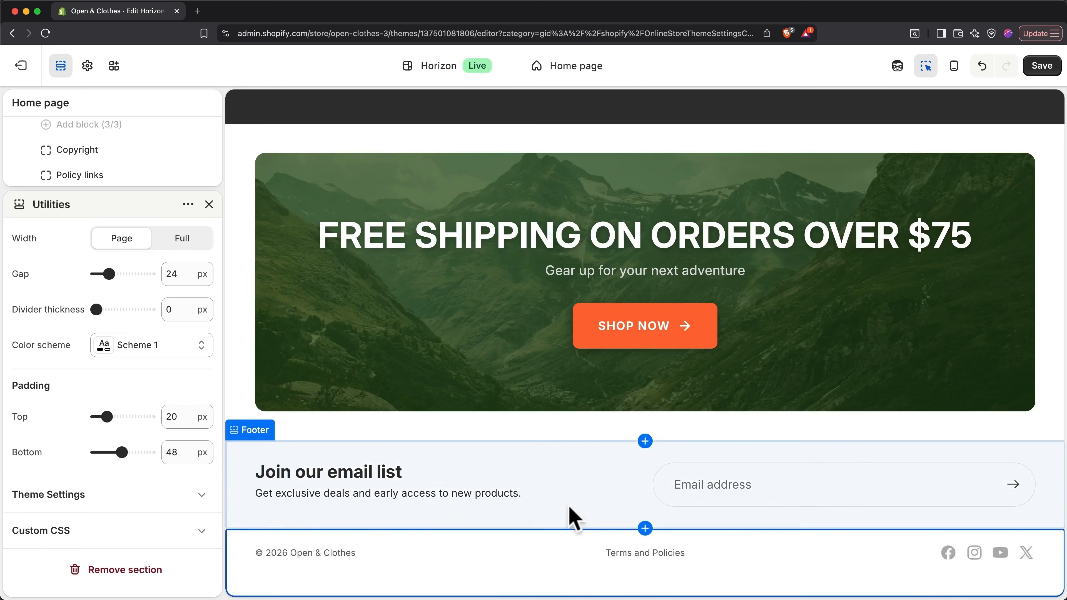
click(575, 525)
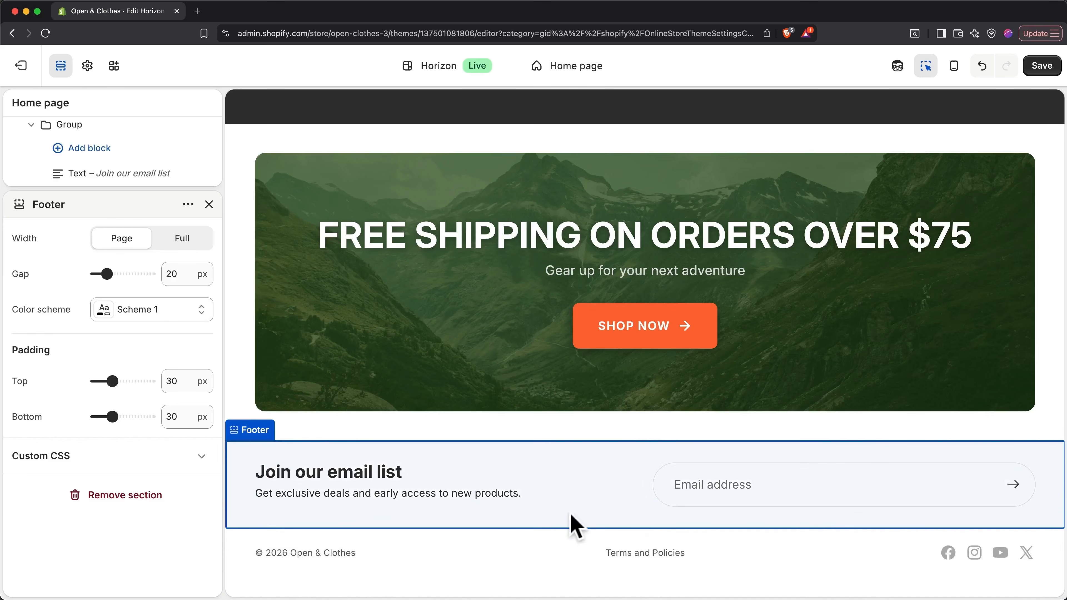
click(188, 318)
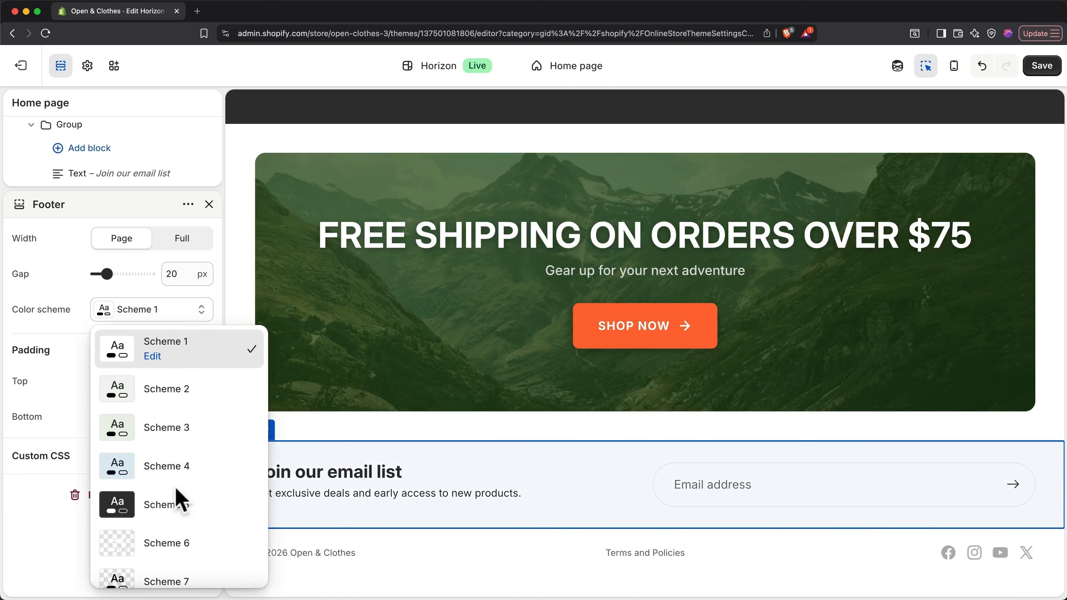
click(174, 505)
- Set the bottom Utilities bar's color scheme to Scheme 5
click(498, 574)
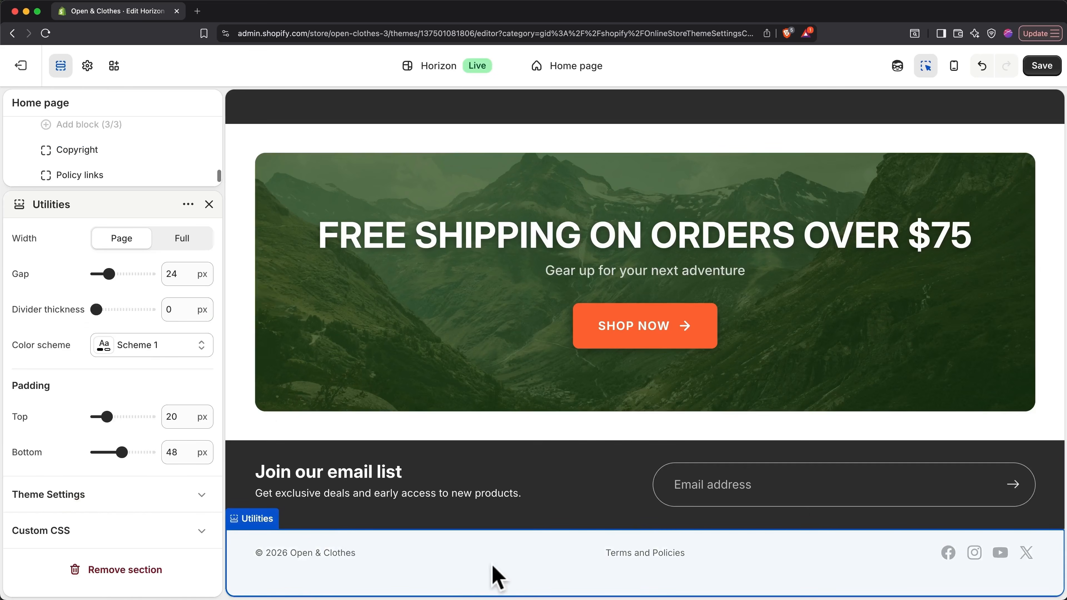
click(157, 357)
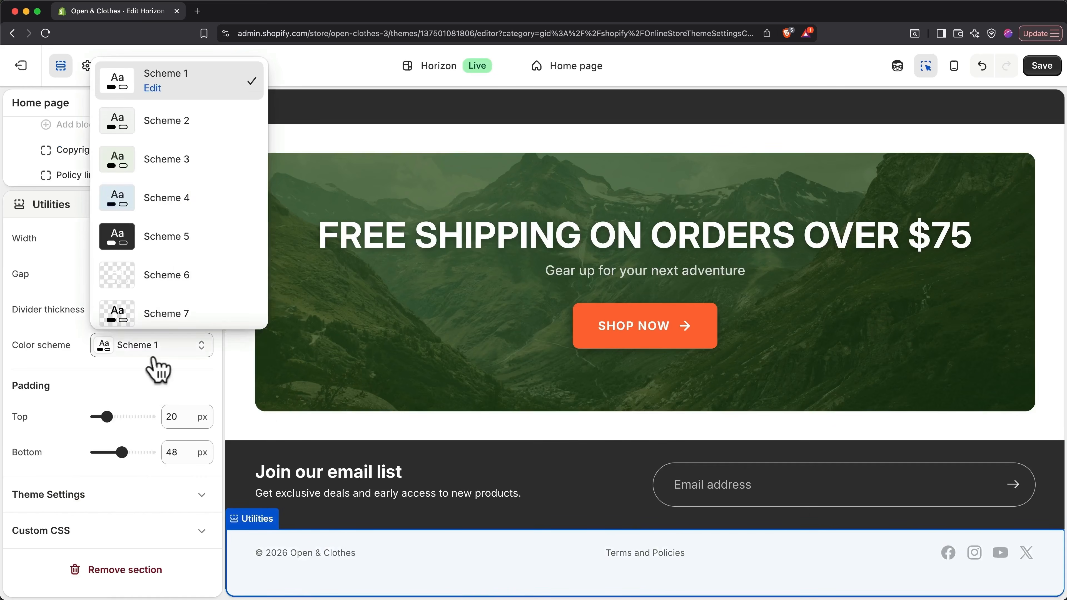
click(174, 249)
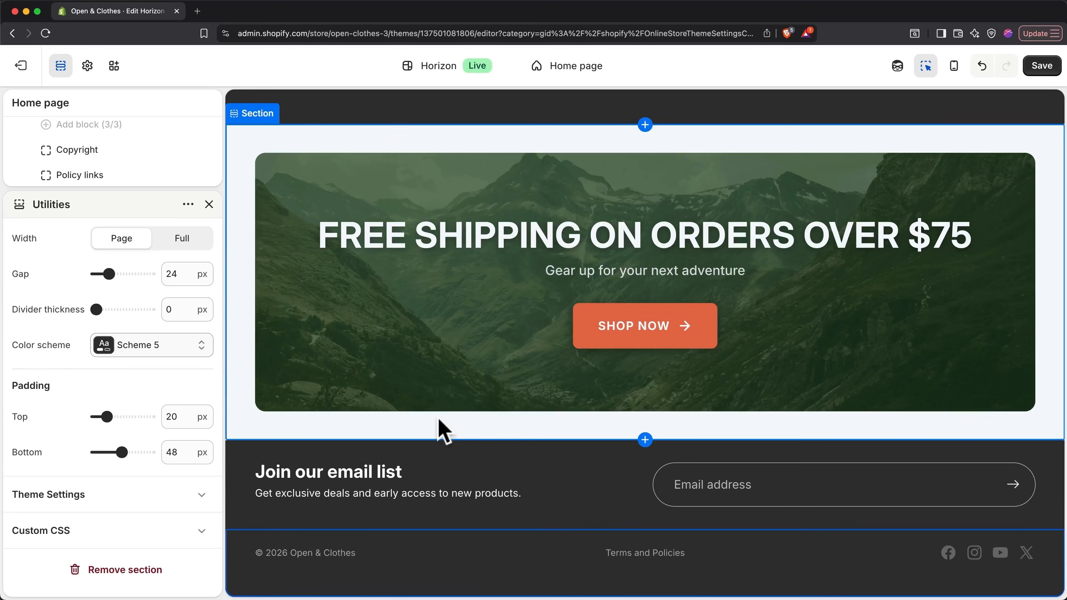
- In Theme settings, expand Colors and select the Scheme 1 tile
click(87, 66)
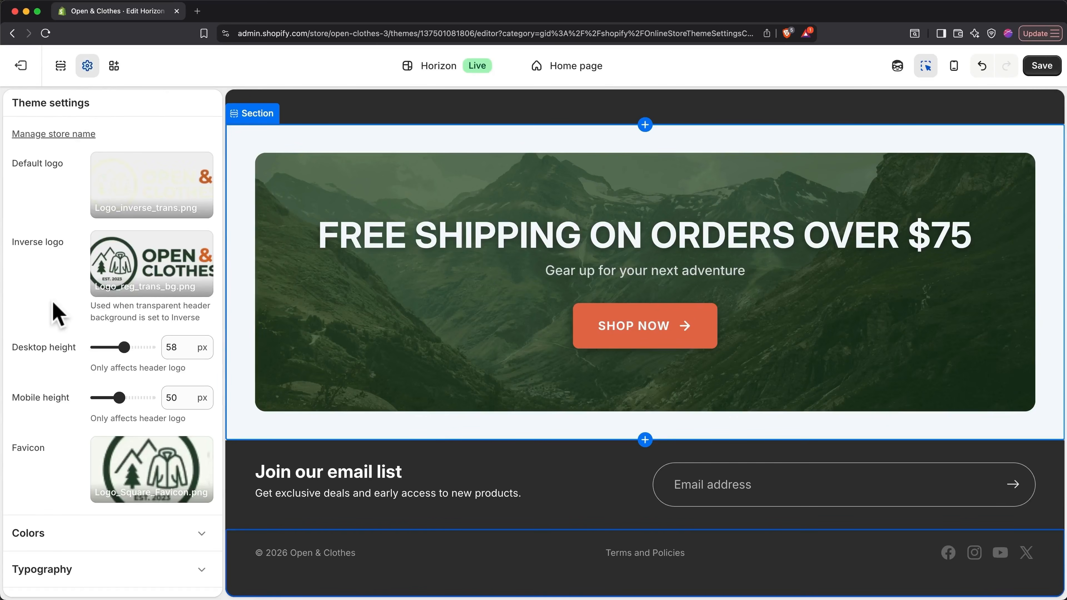
scroll(53, 310, down, 7)
click(80, 235)
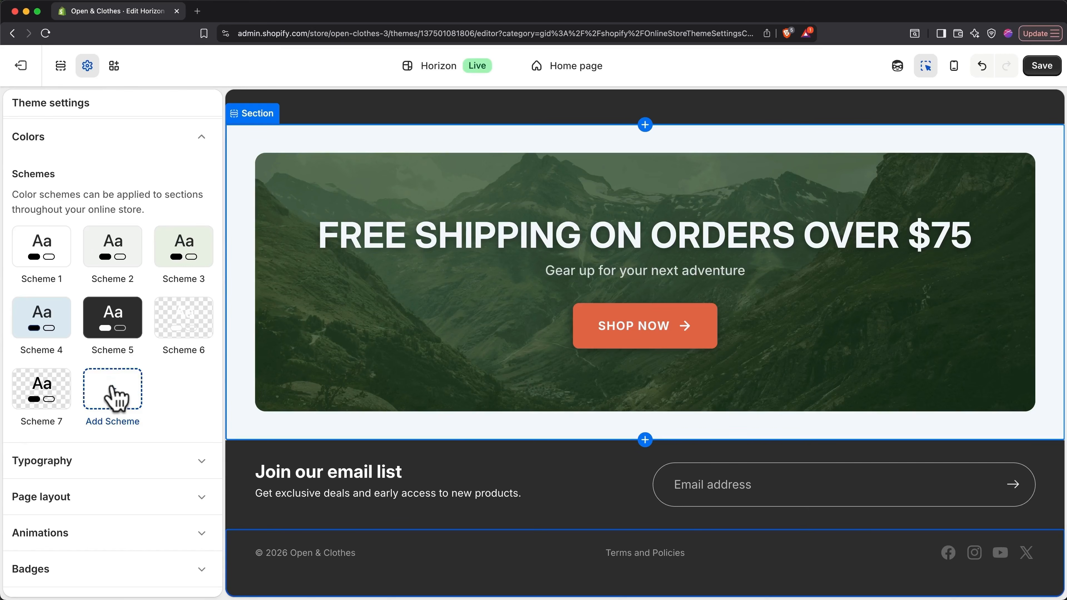
click(42, 261)
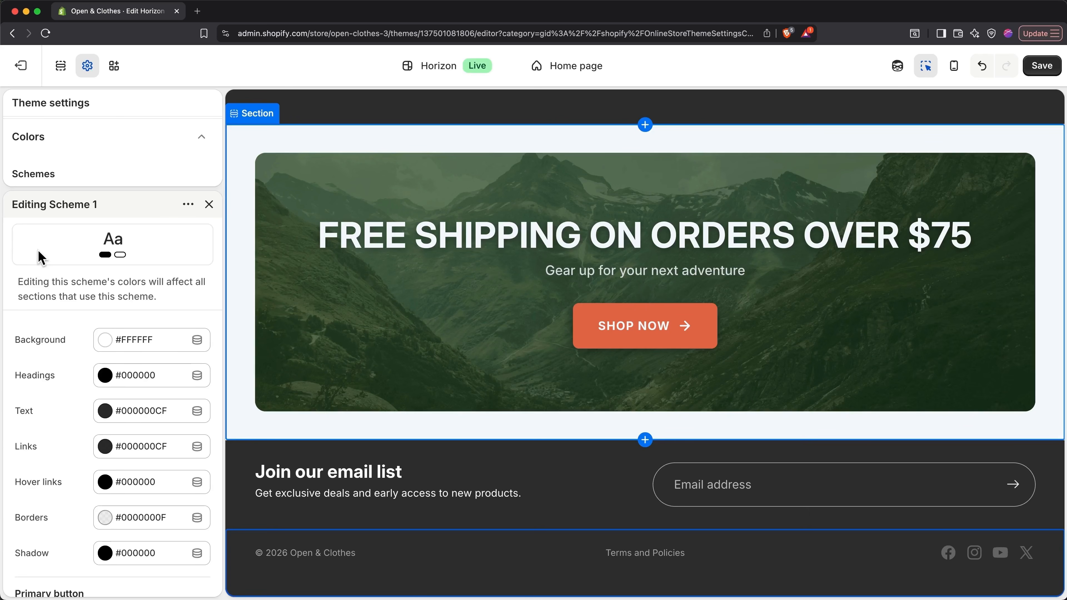
- Eyedrop the grey section background and lighten it to #E4E7E0 as Scheme 1's Background
scroll(300, 305, up, 10)
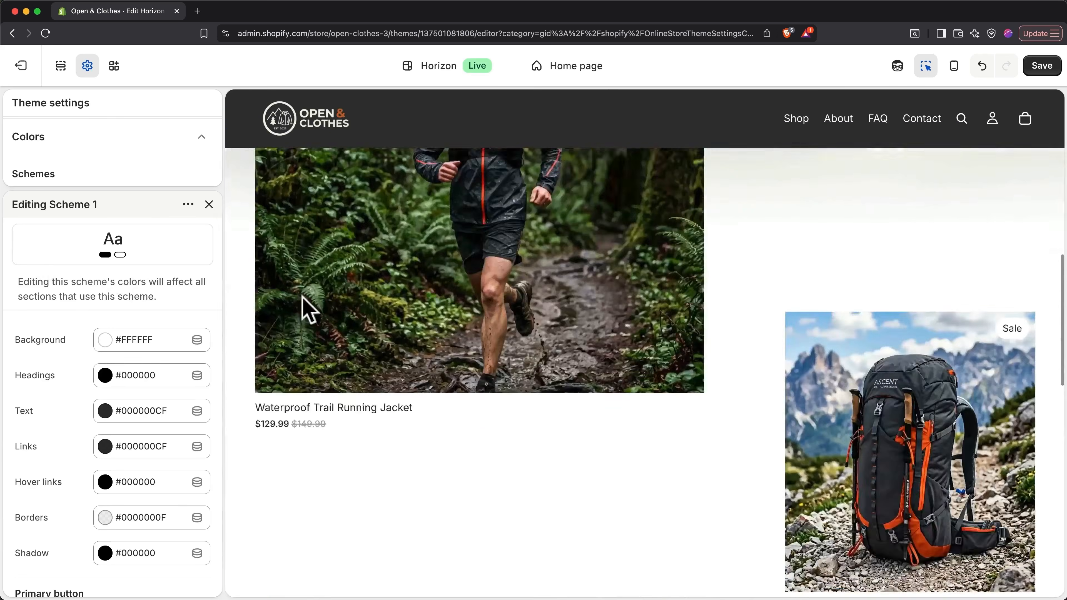
scroll(302, 305, up, 5)
scroll(302, 307, down, 5)
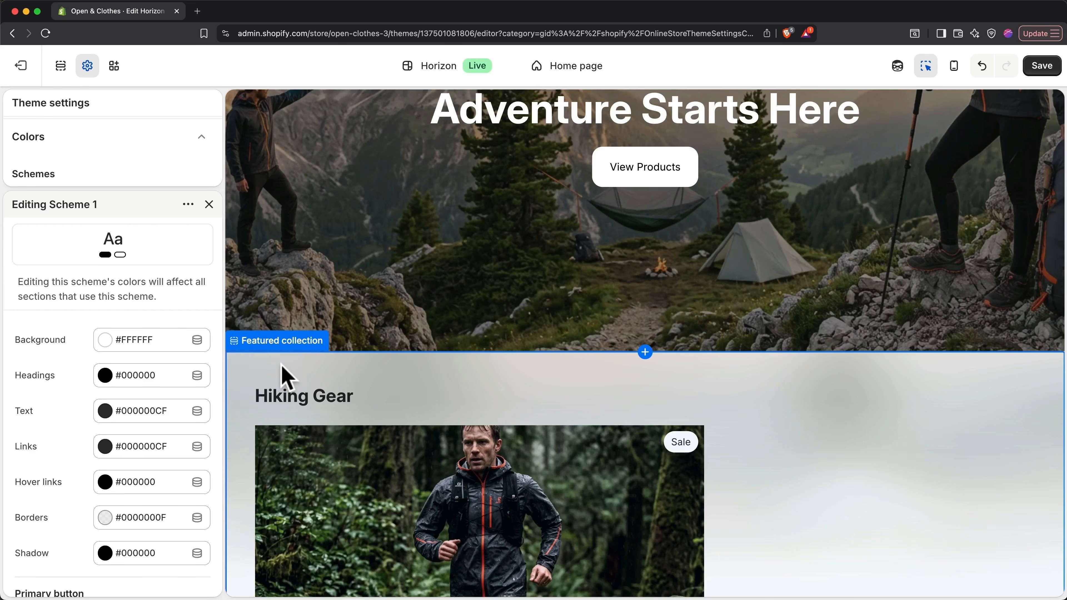
click(120, 340)
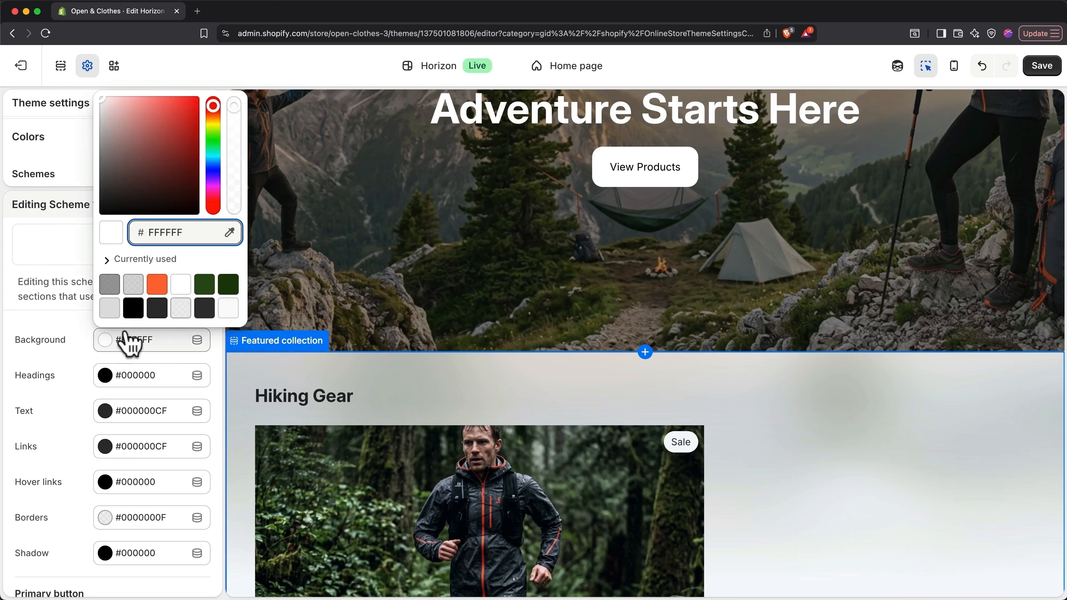
click(229, 233)
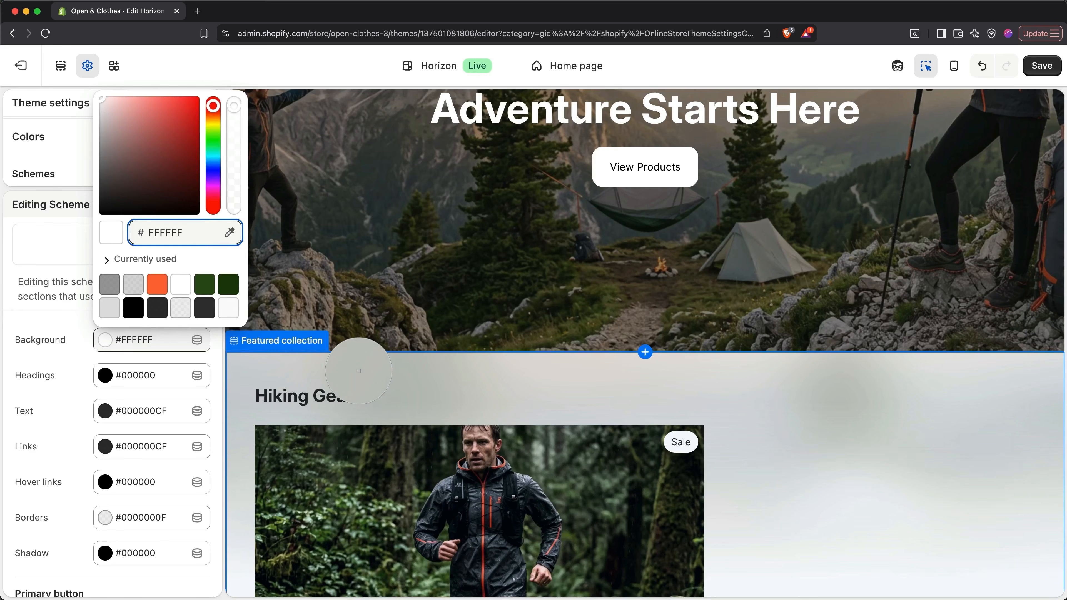
click(360, 373)
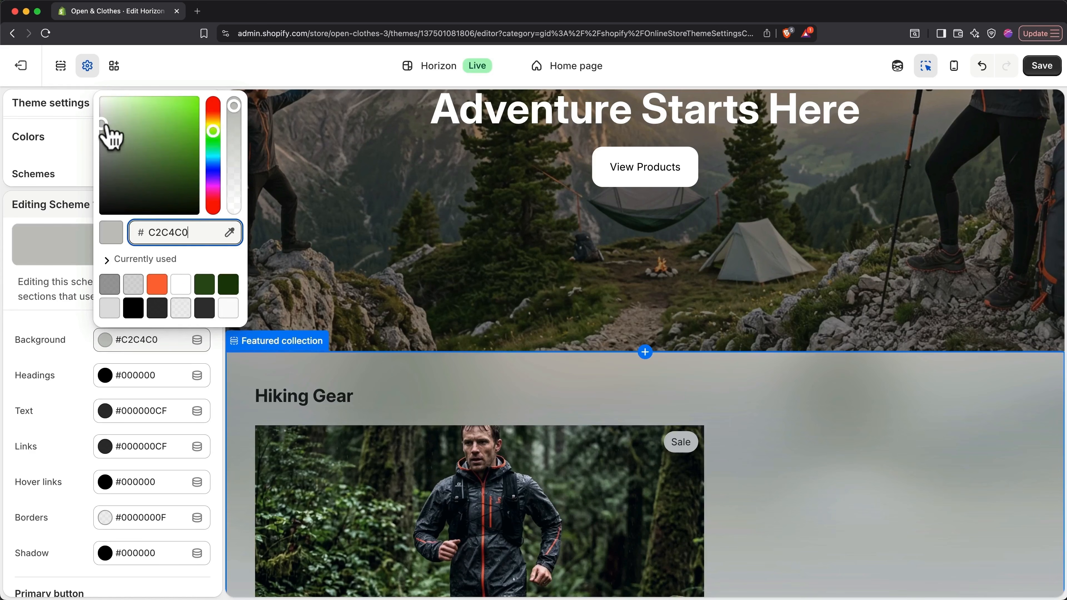
drag(104, 123, 102, 109)
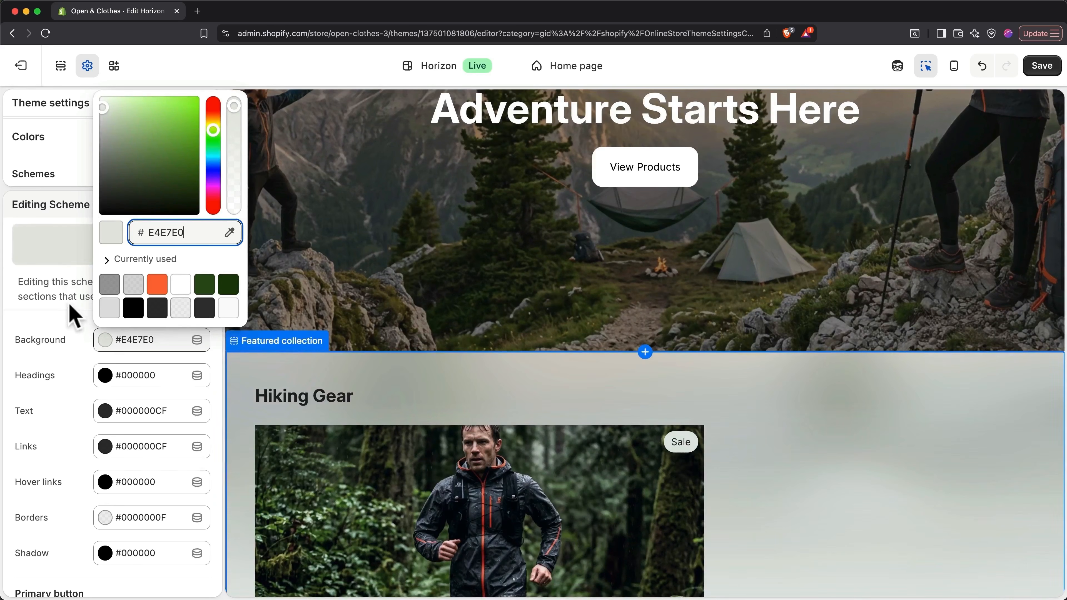
click(71, 313)
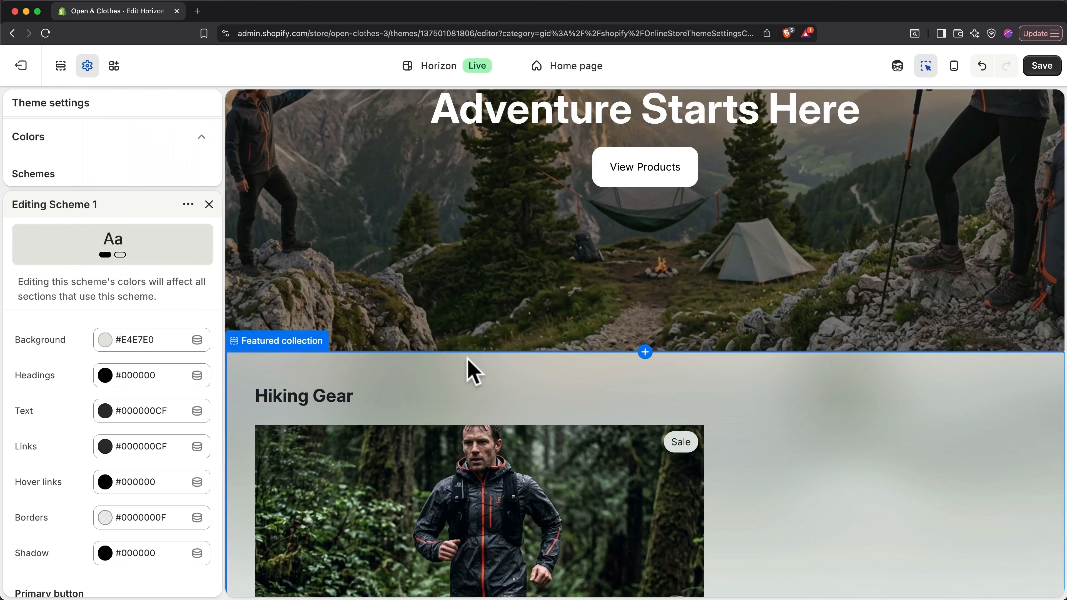
scroll(468, 361, down, 7)
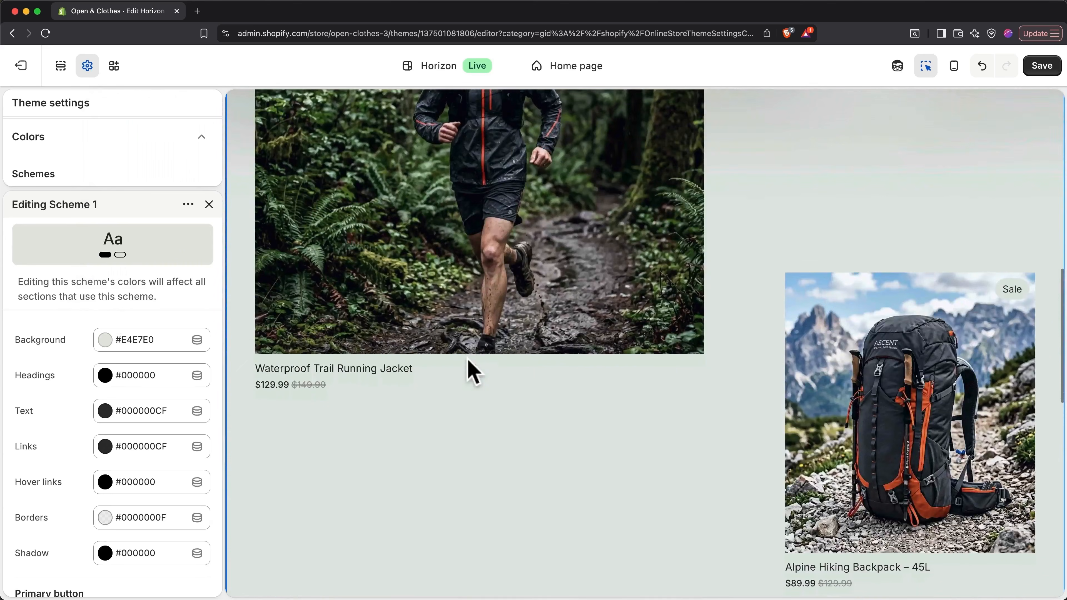
scroll(468, 361, down, 12)
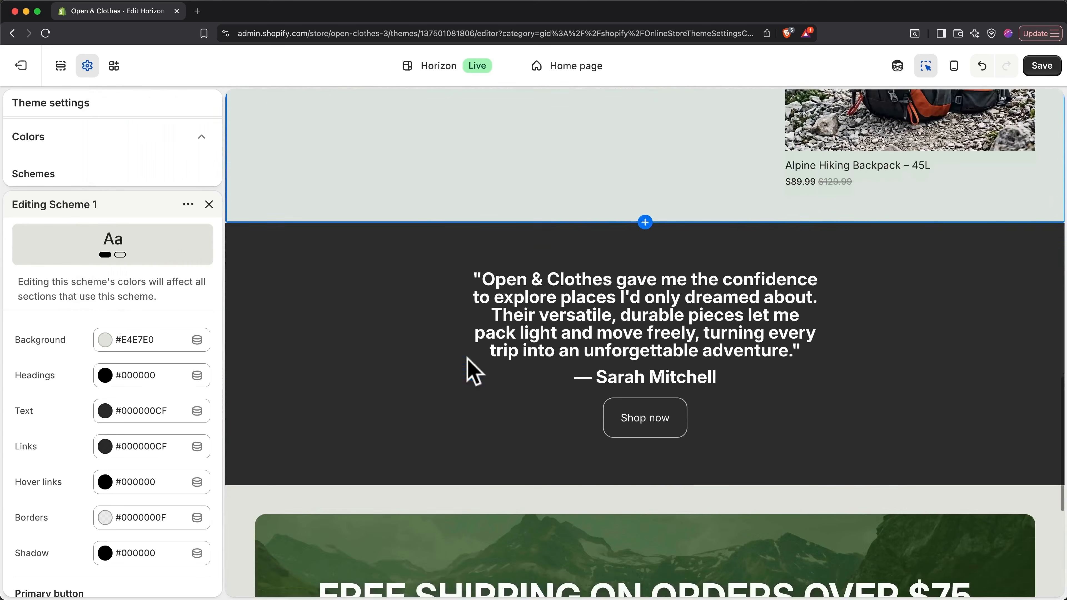
scroll(473, 370, down, 4)
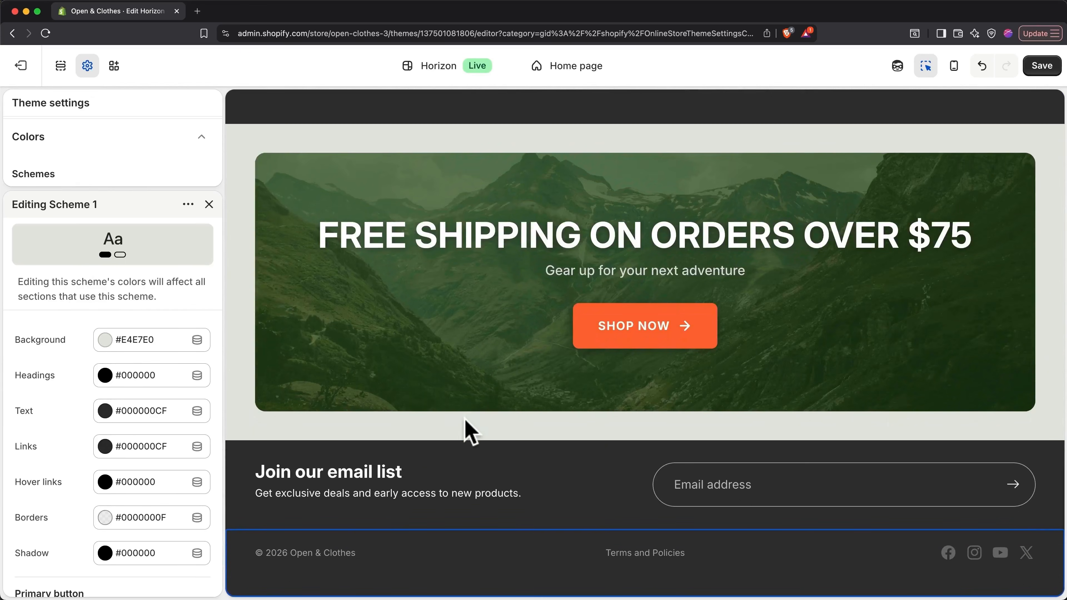
key(super+z)
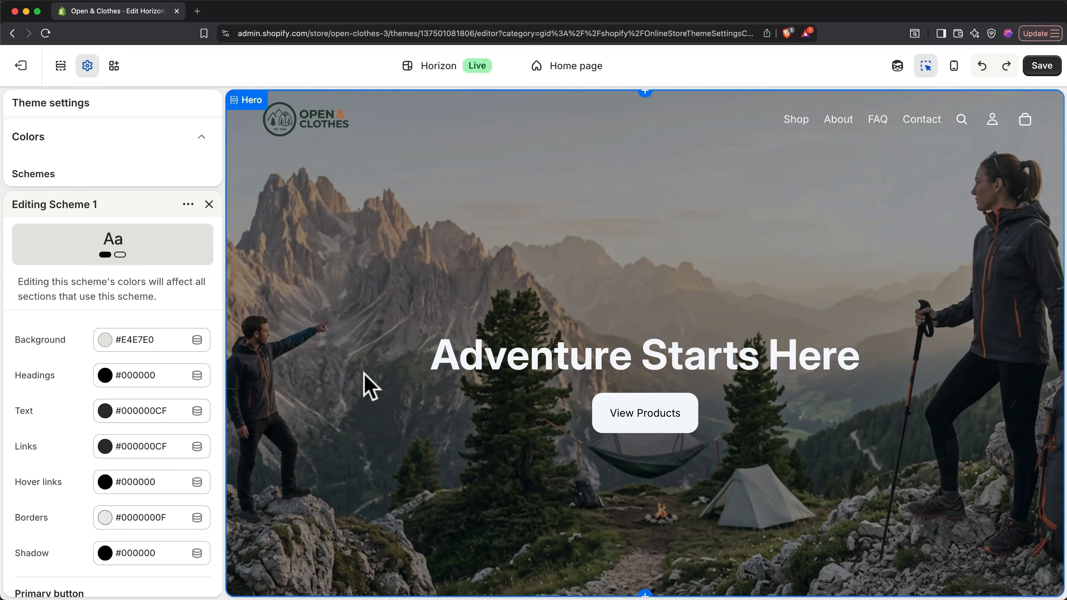
- Open Scheme 6's colour settings from the theme-wide settings
click(483, 452)
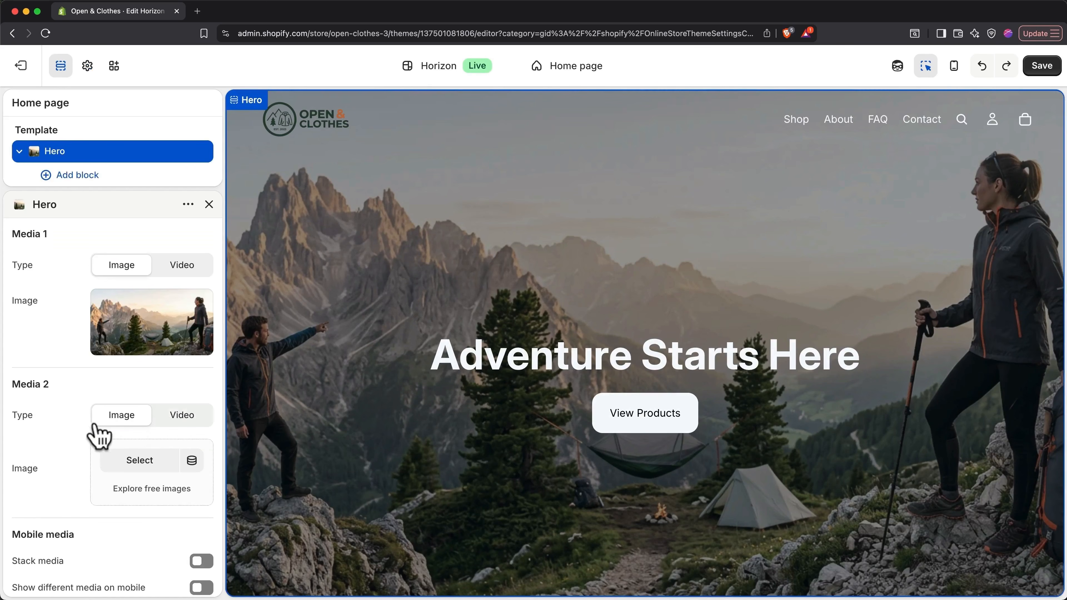
scroll(99, 438, down, 10)
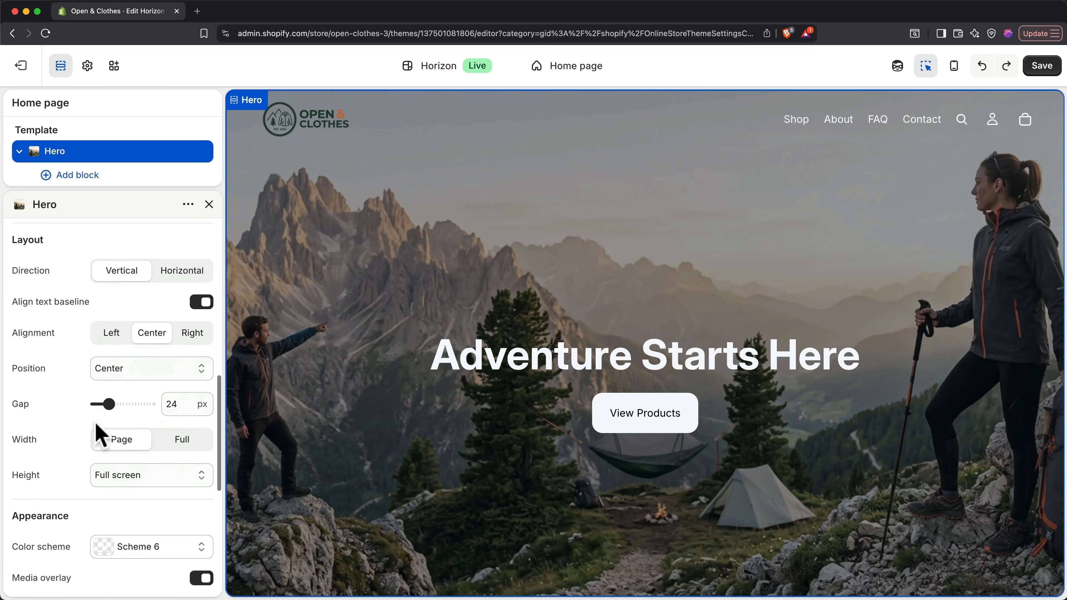
scroll(98, 431, down, 4)
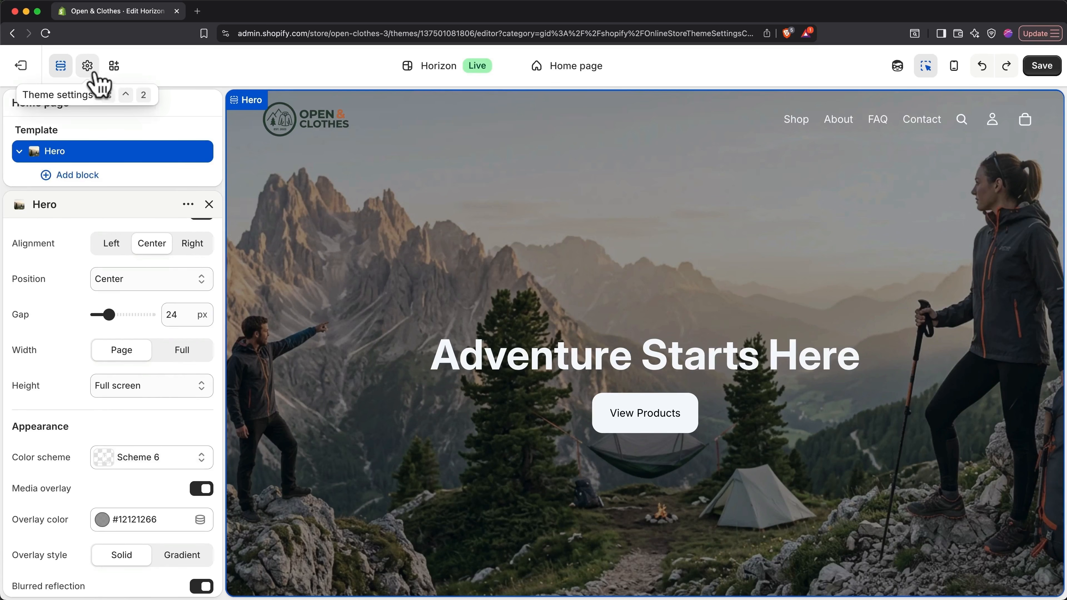
click(87, 65)
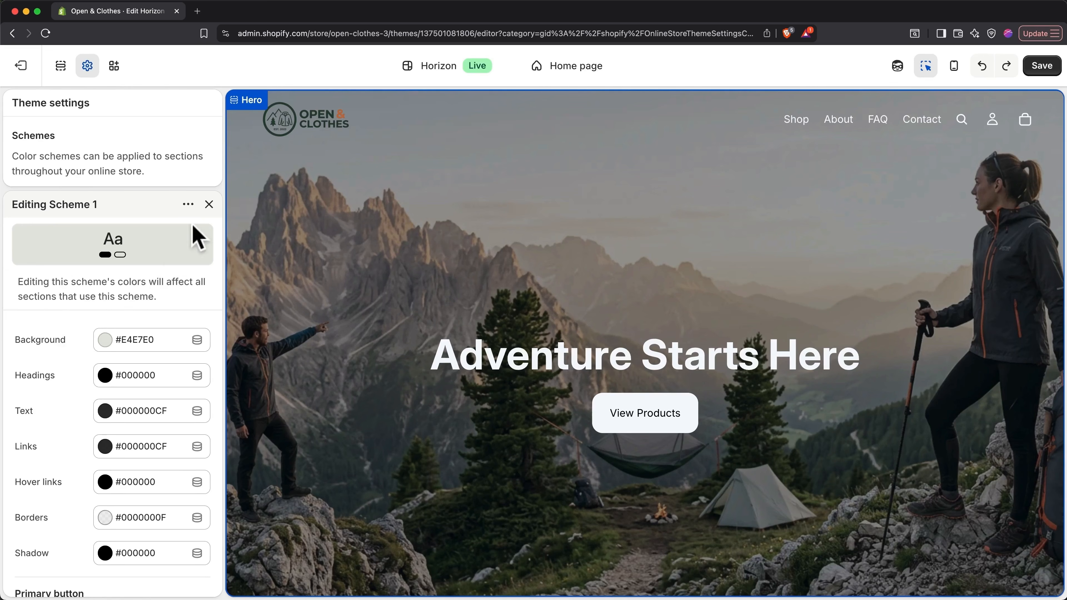
click(208, 205)
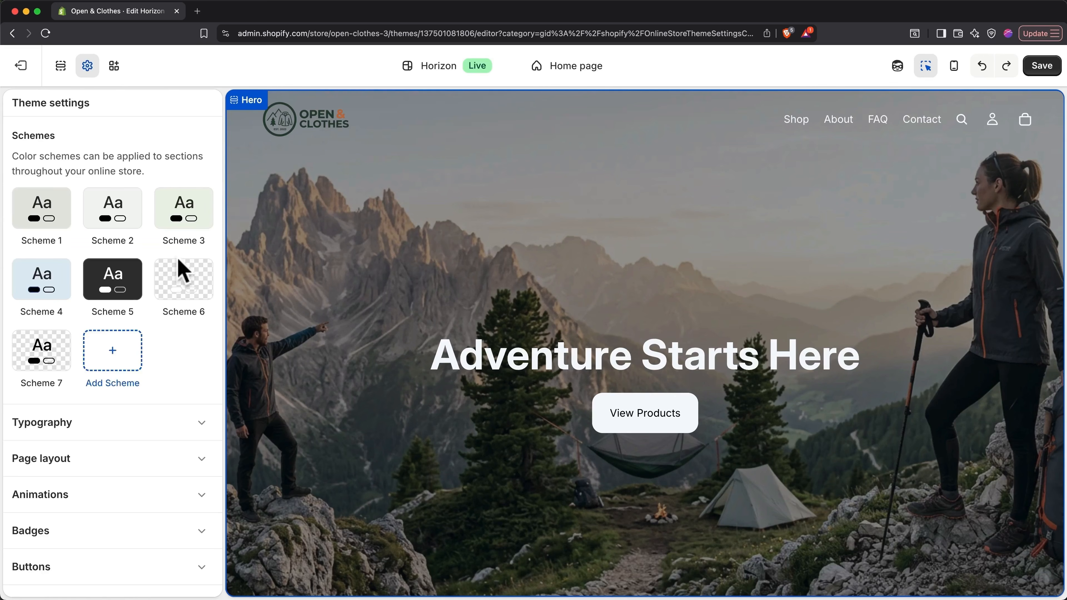
click(188, 289)
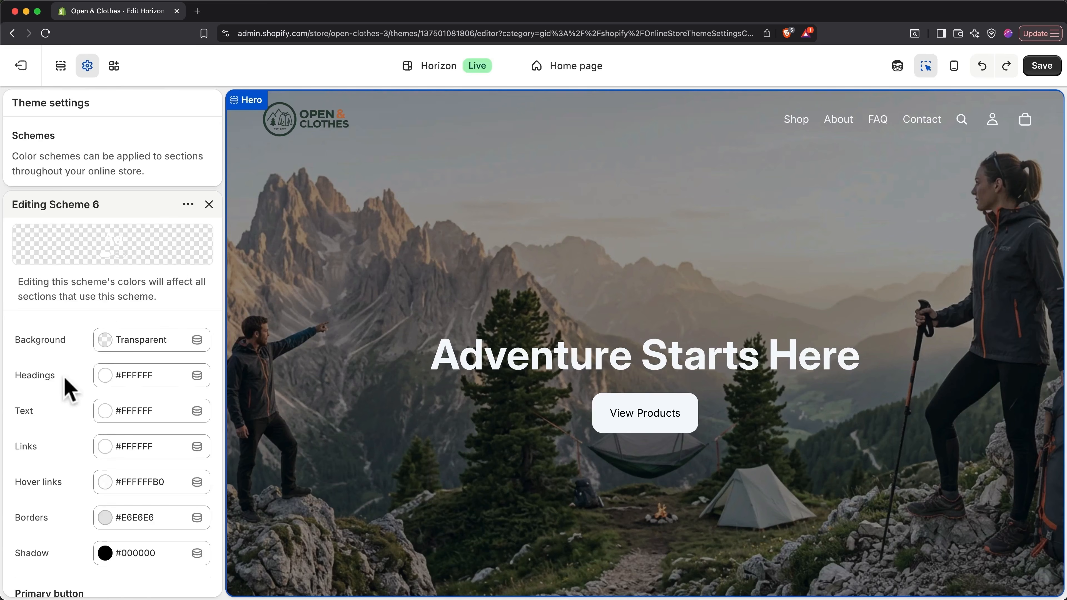
scroll(68, 389, down, 10)
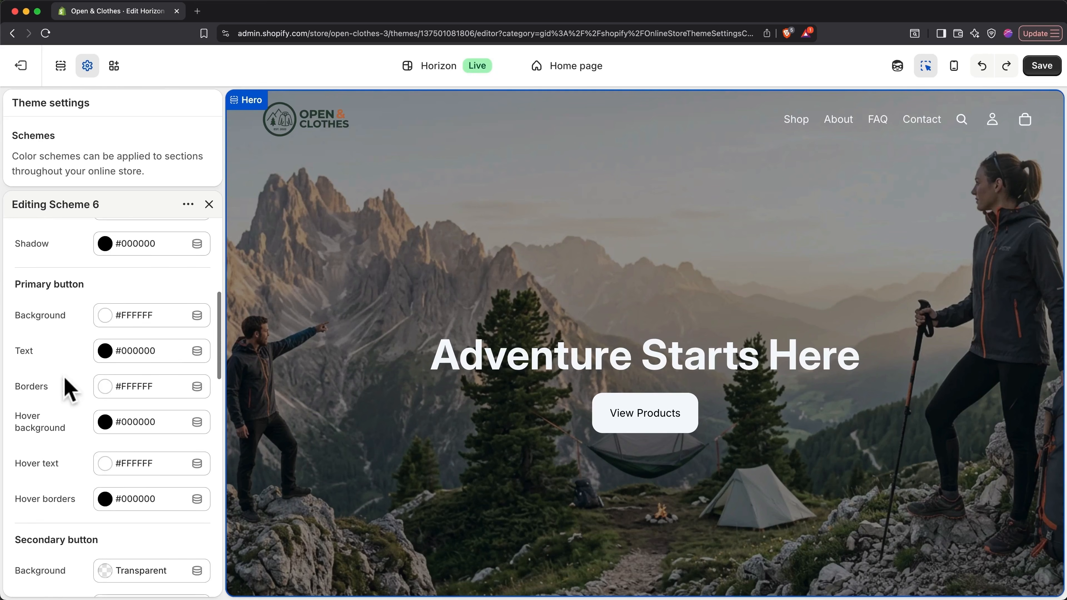
- Sample the logo's rust-orange #C26E3E as Scheme 6's primary button background
click(105, 320)
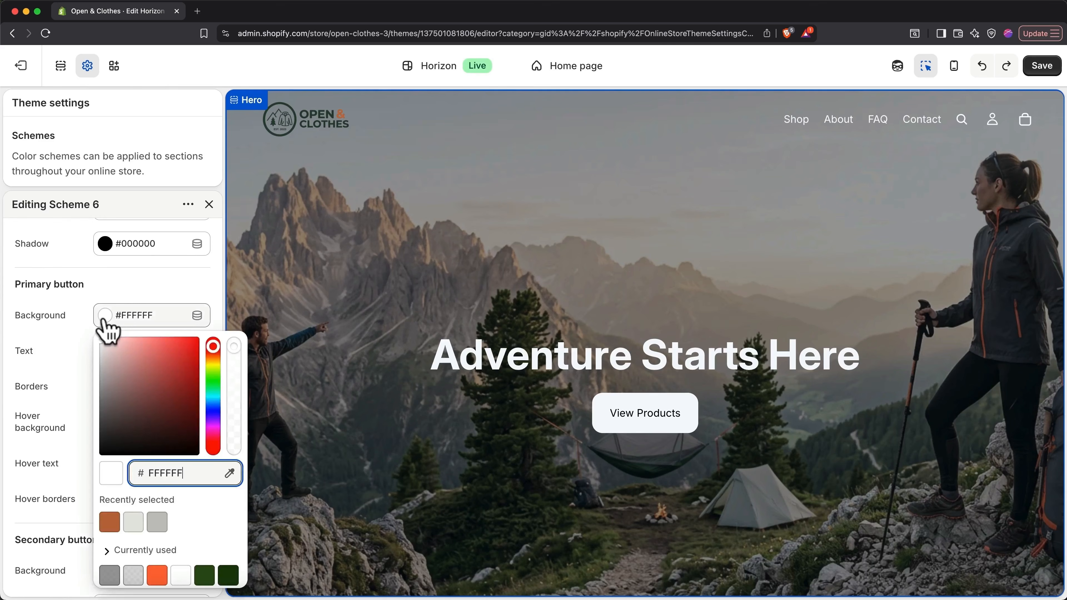
click(230, 474)
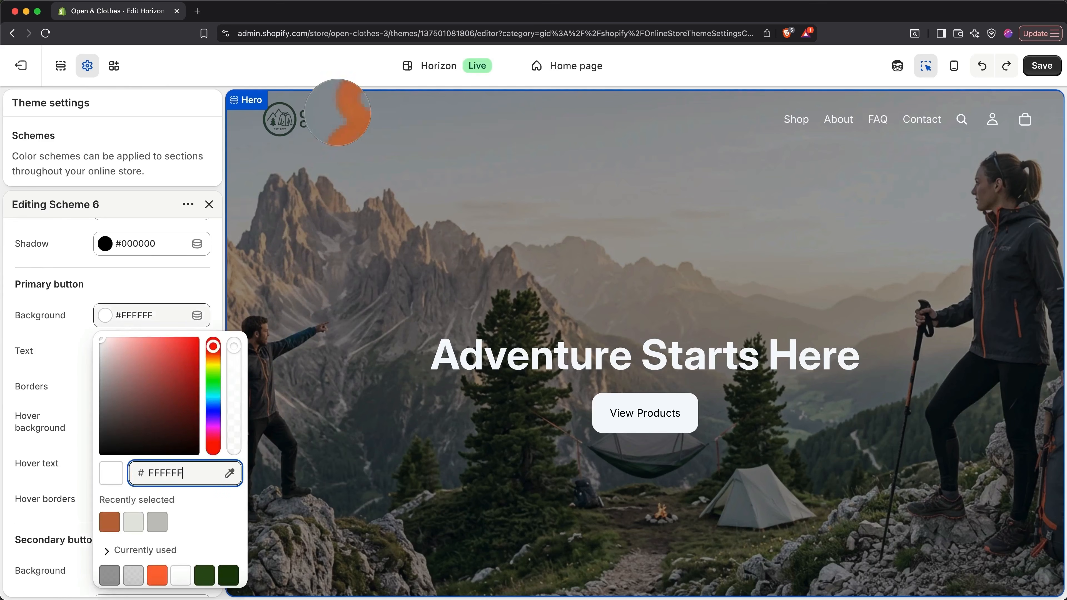
click(341, 114)
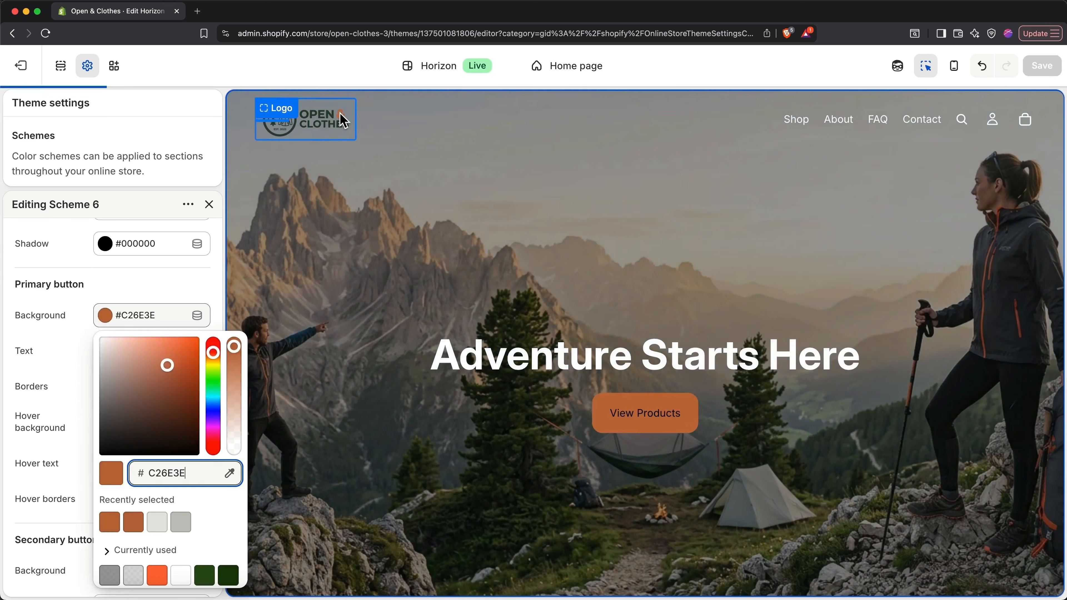
click(190, 294)
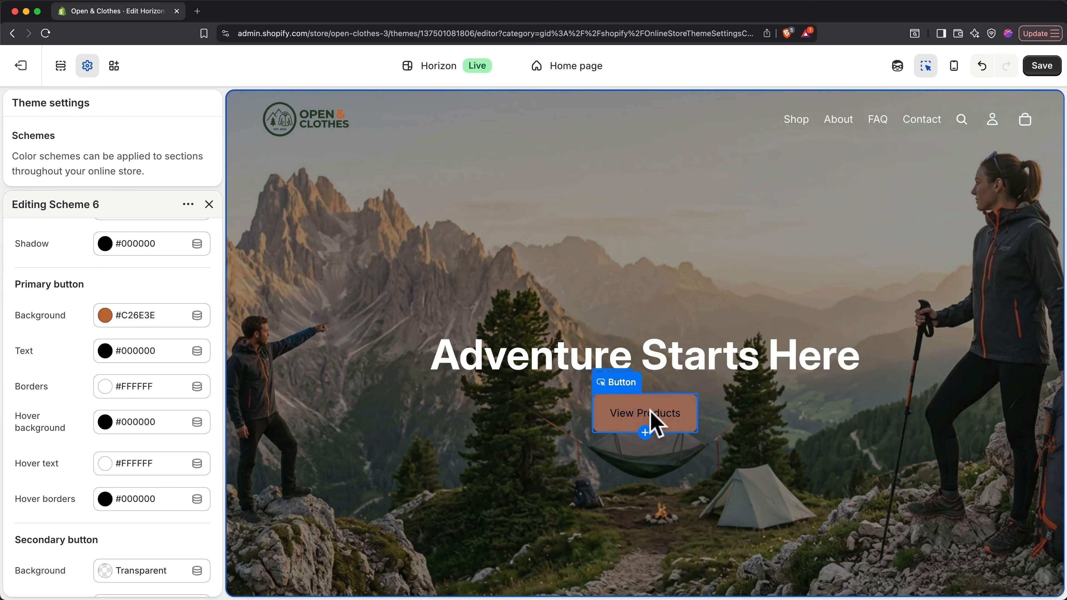
- Make Scheme 6's primary button text white #FFFFFF and close the scheme editor
click(107, 355)
click(181, 301)
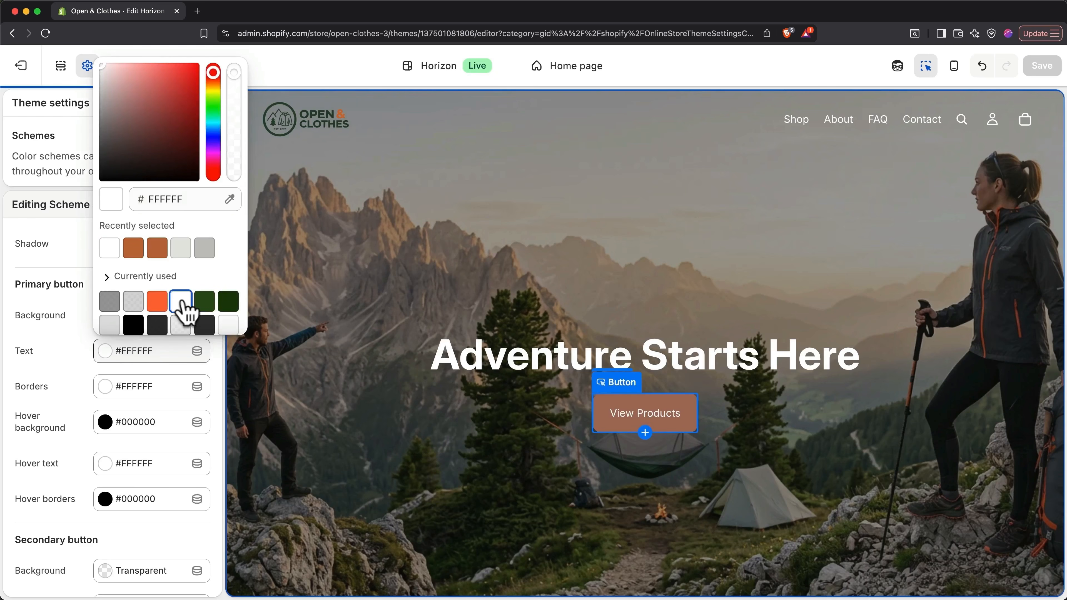
click(63, 309)
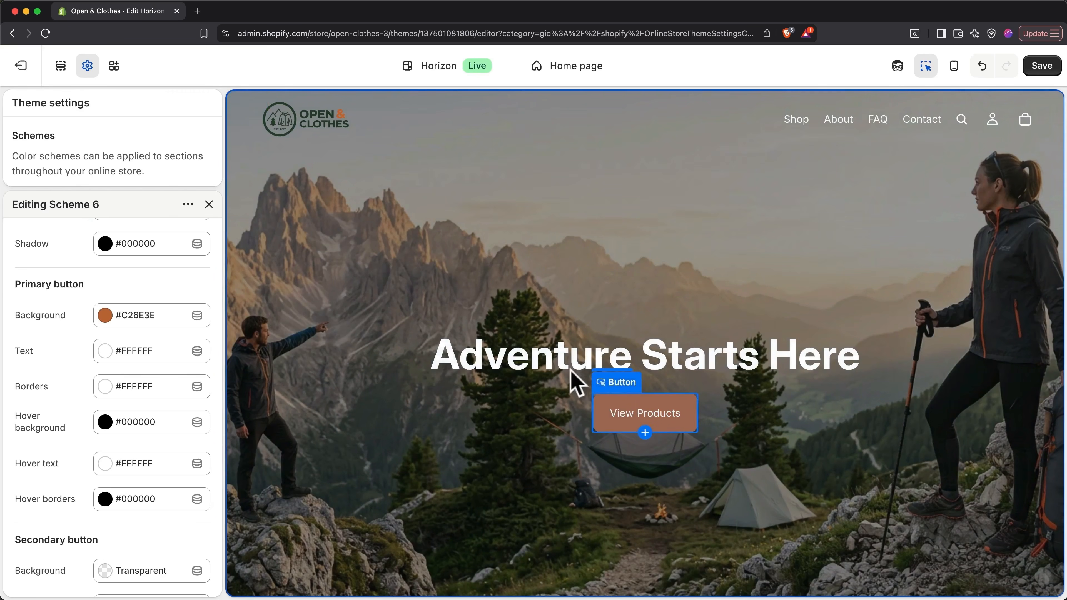
click(208, 204)
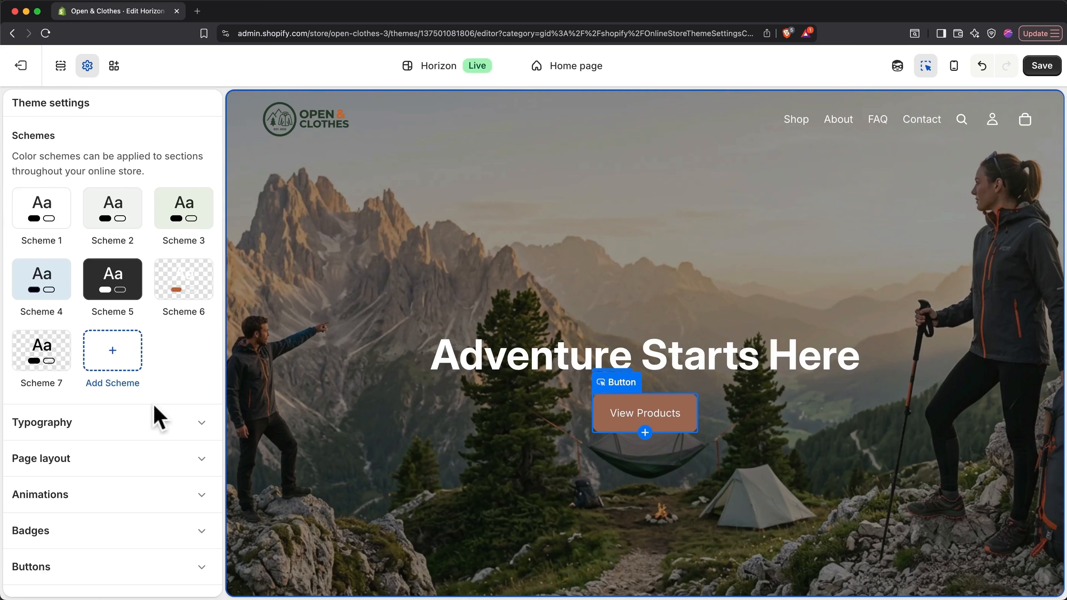
- Replace the Inter heading font with Montserrat, found by searching 'Mont', at Extra Bold weight
click(157, 429)
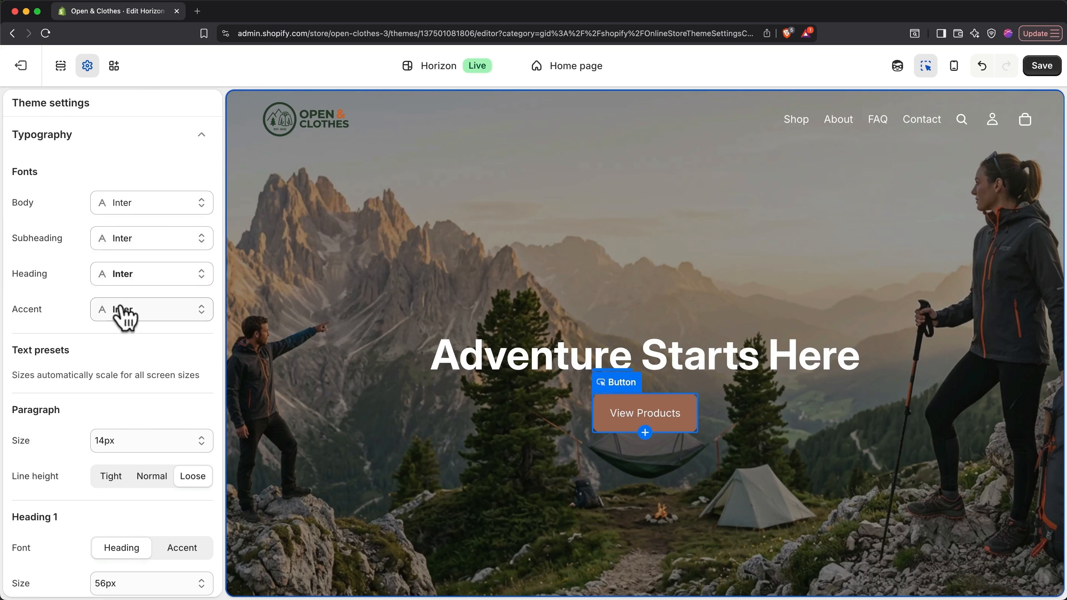
click(131, 280)
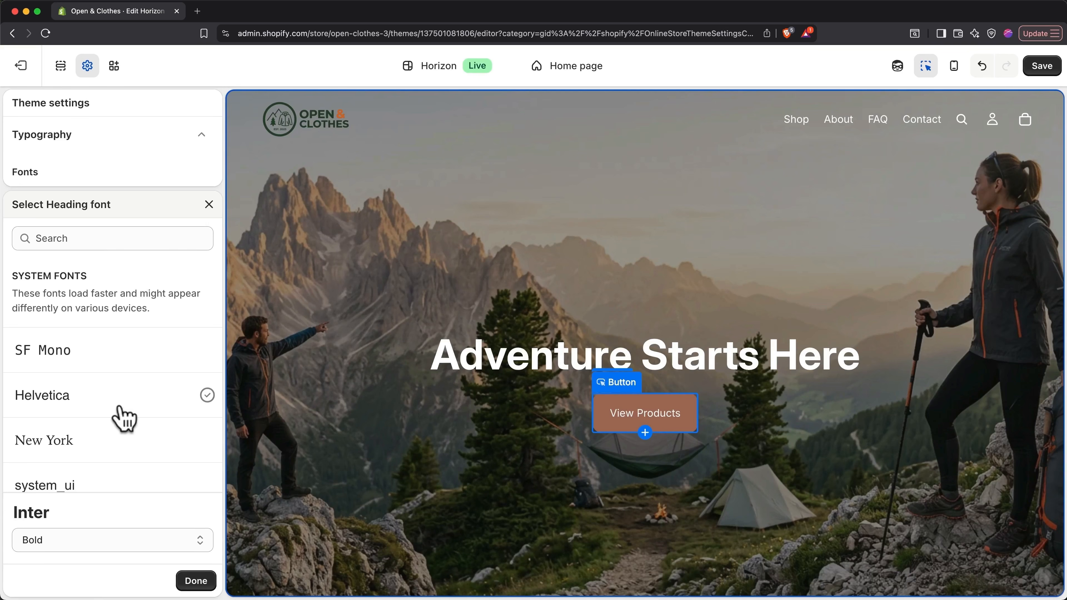
scroll(122, 416, down, 5)
scroll(124, 416, down, 3)
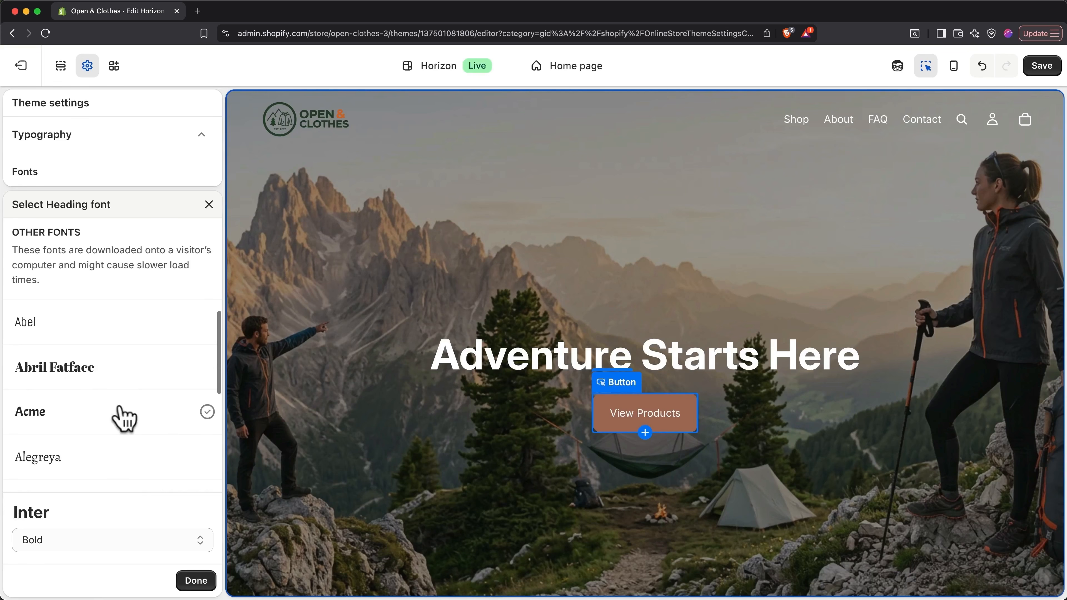
scroll(124, 416, up, 6)
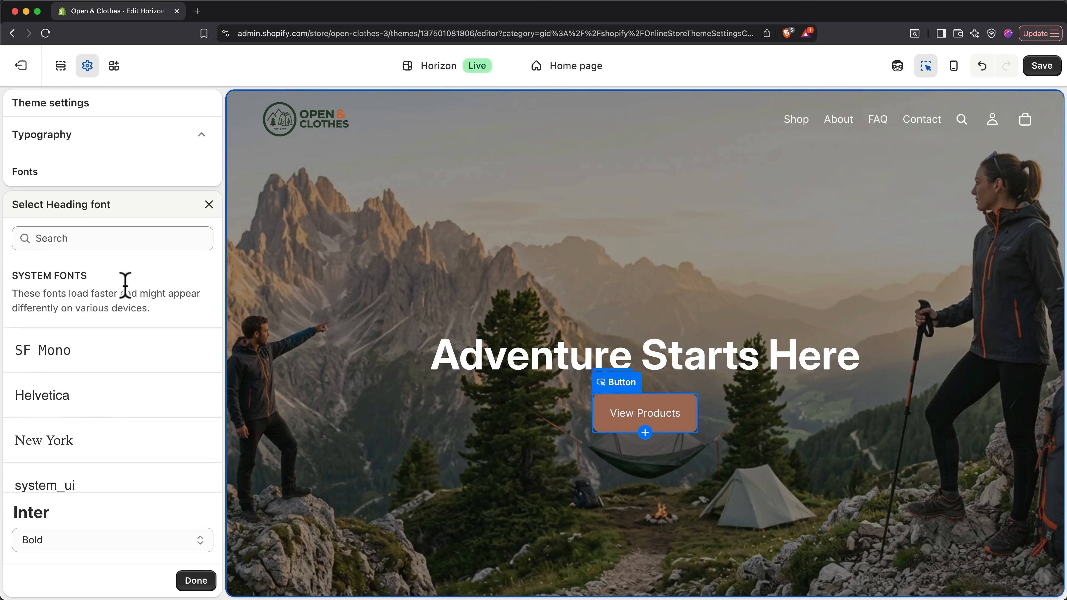
click(110, 241)
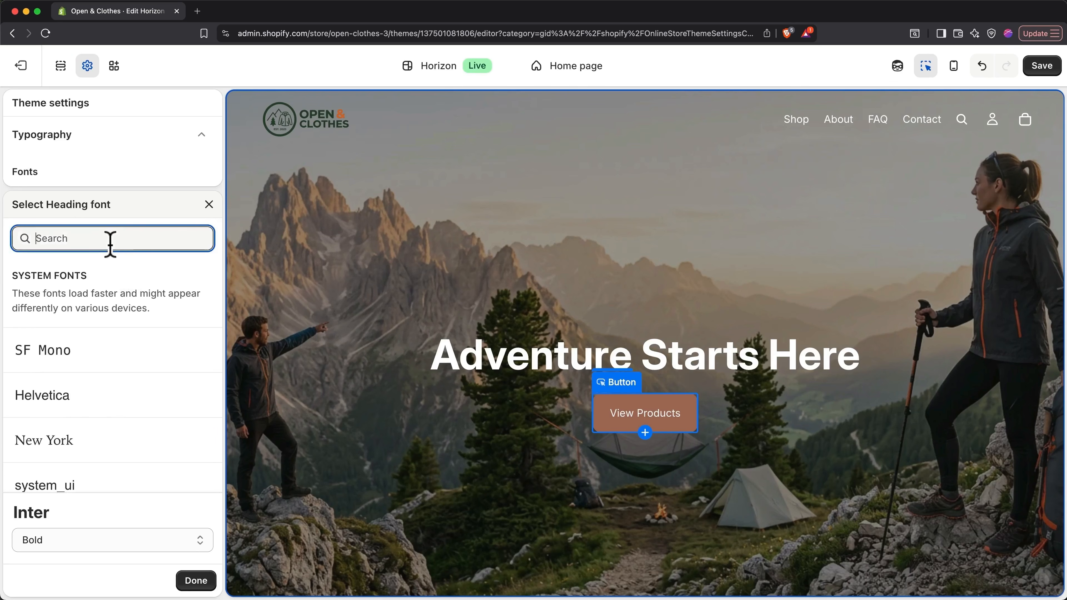
text(Mont)
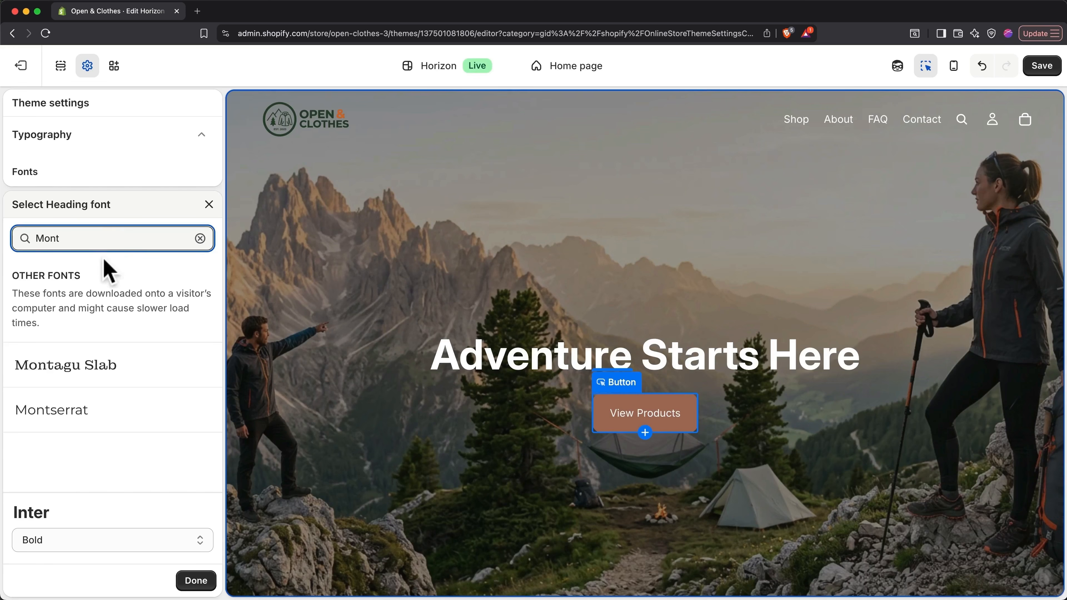
click(83, 426)
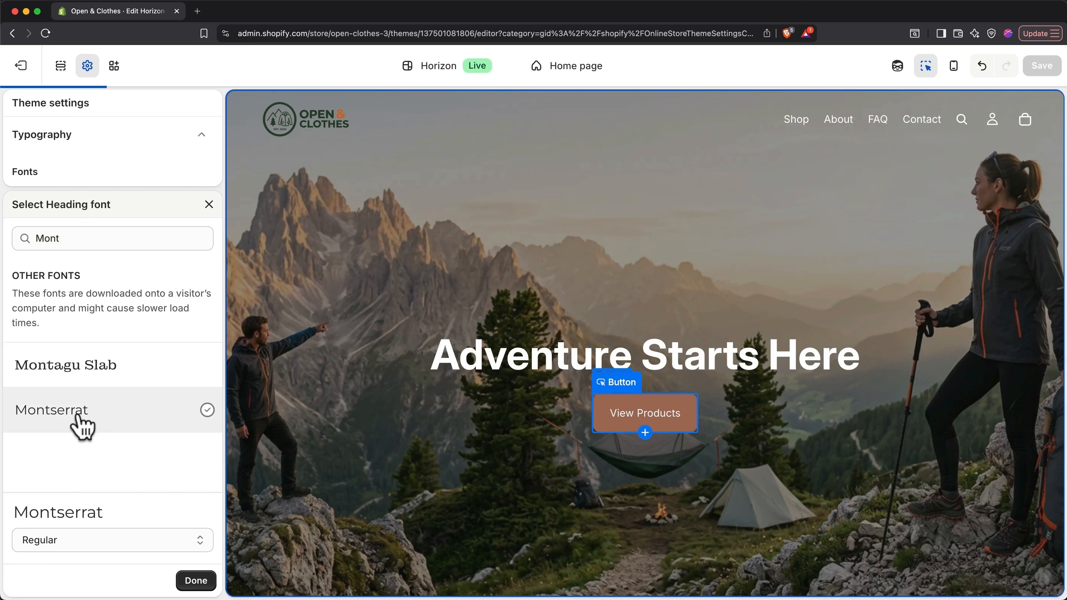
click(119, 539)
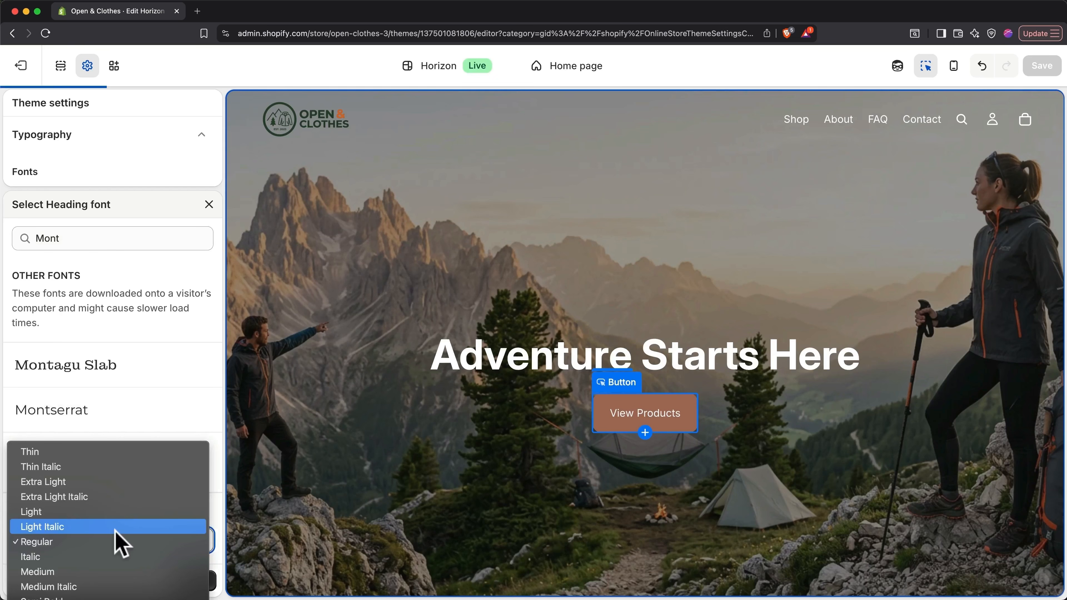
click(116, 545)
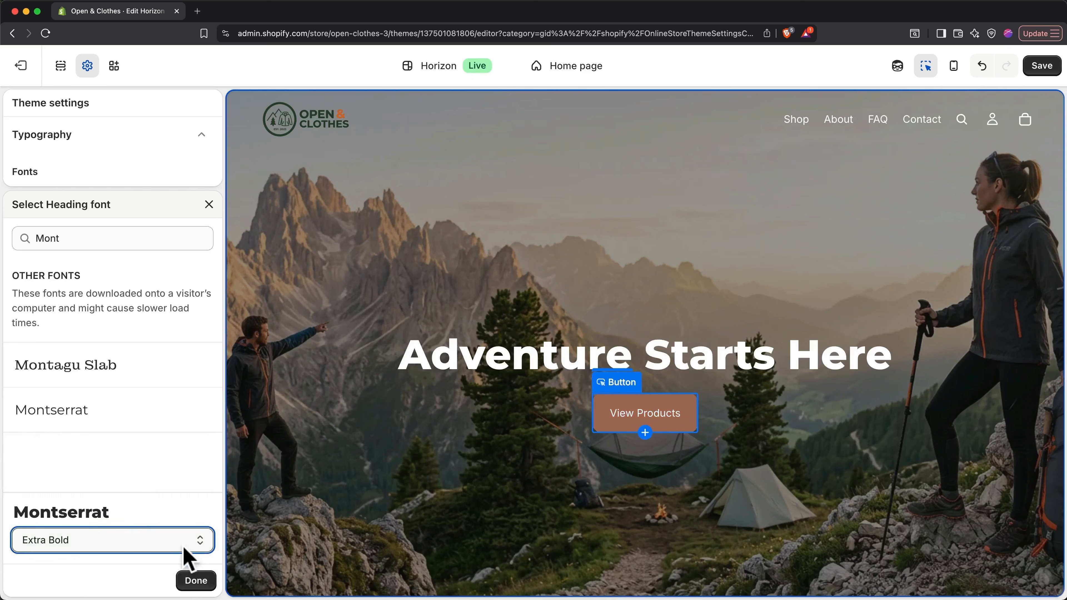
click(195, 580)
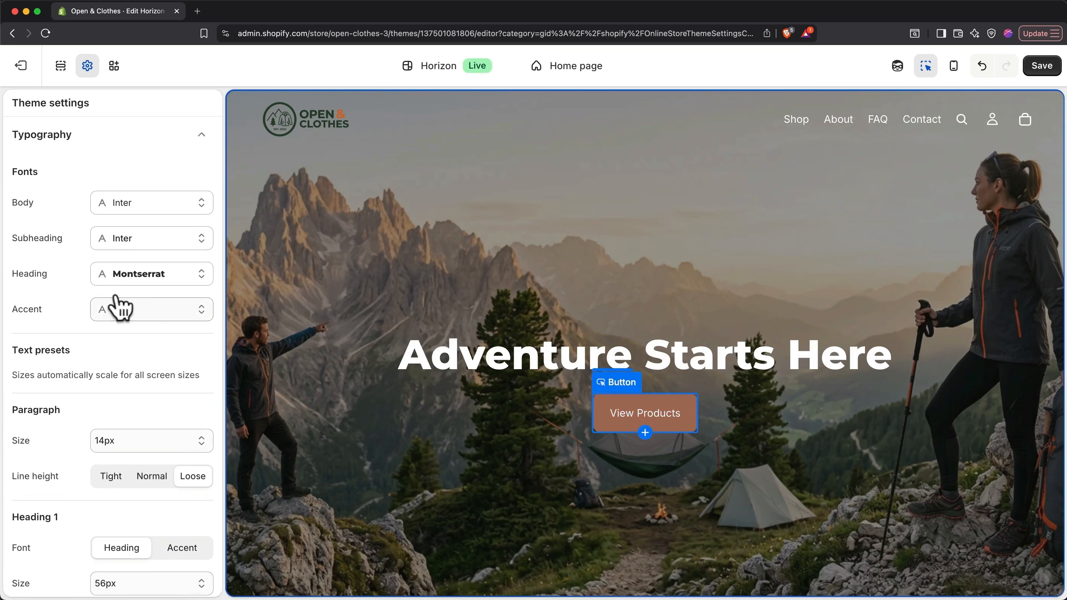
- Use Montserrat for subheadings, Source Sans Pro (searched 'source') for body text, and save the theme
click(157, 238)
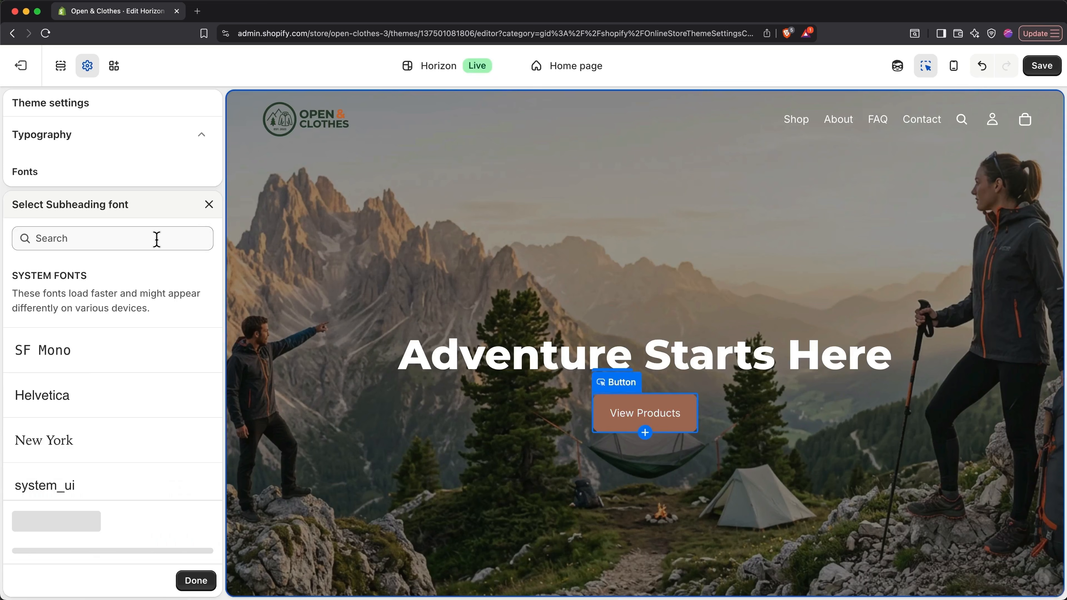
click(188, 582)
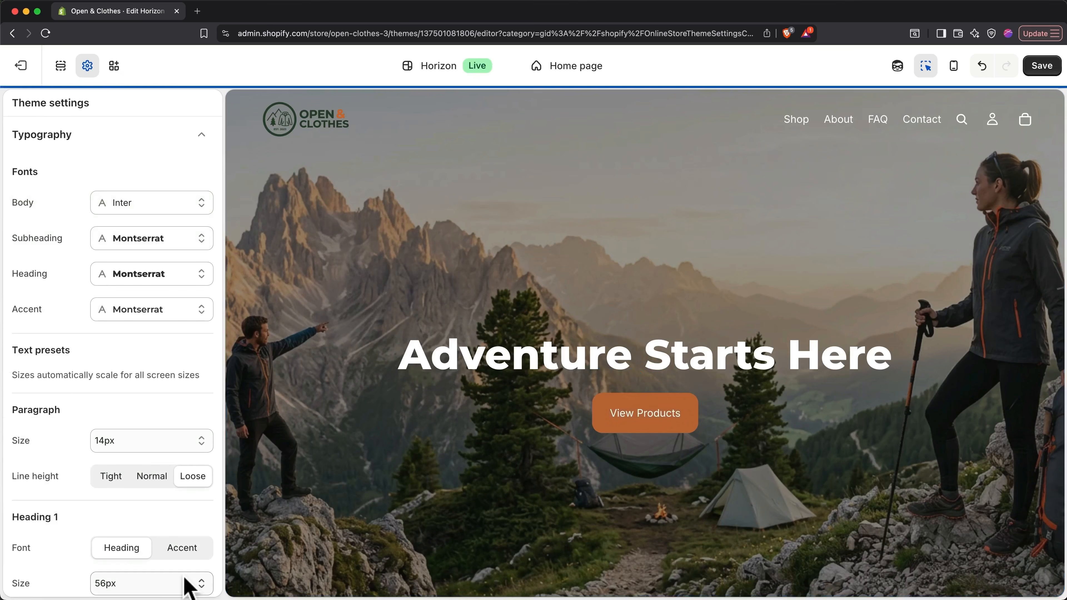
click(179, 213)
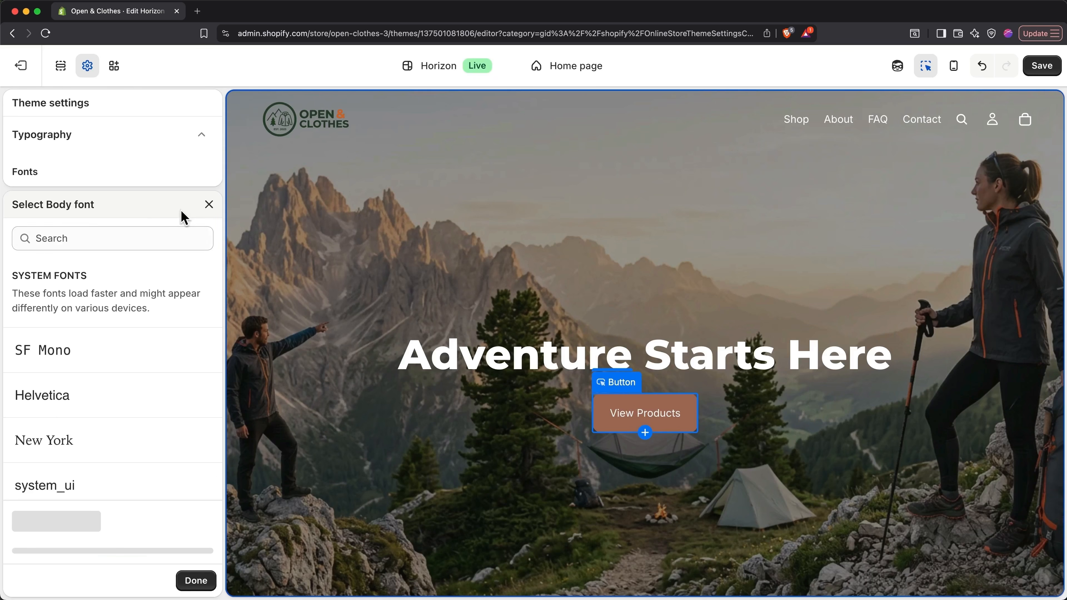
click(151, 241)
text(s)
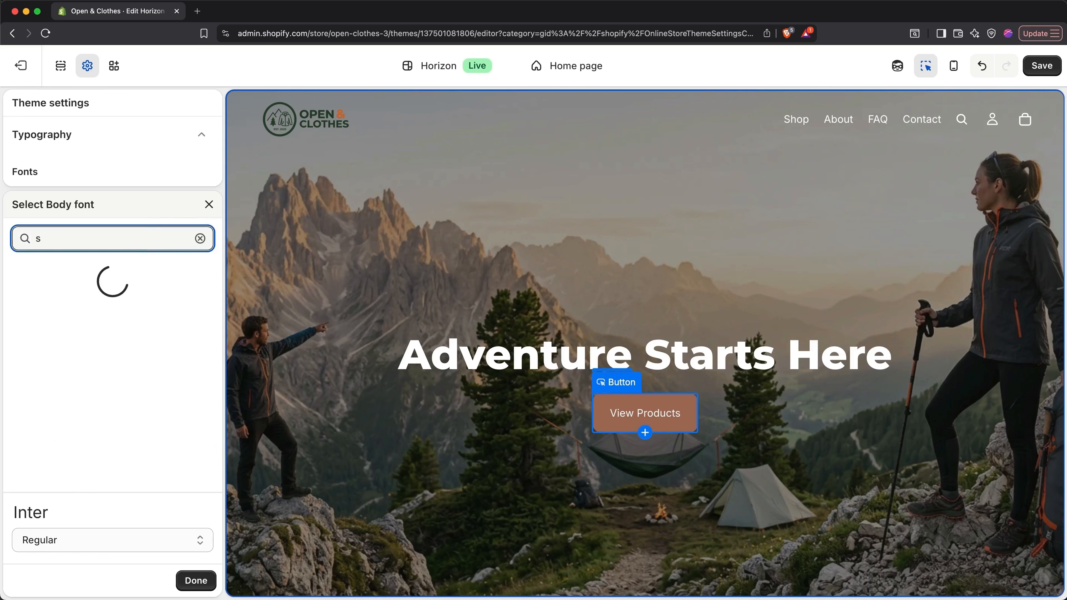
text(ource)
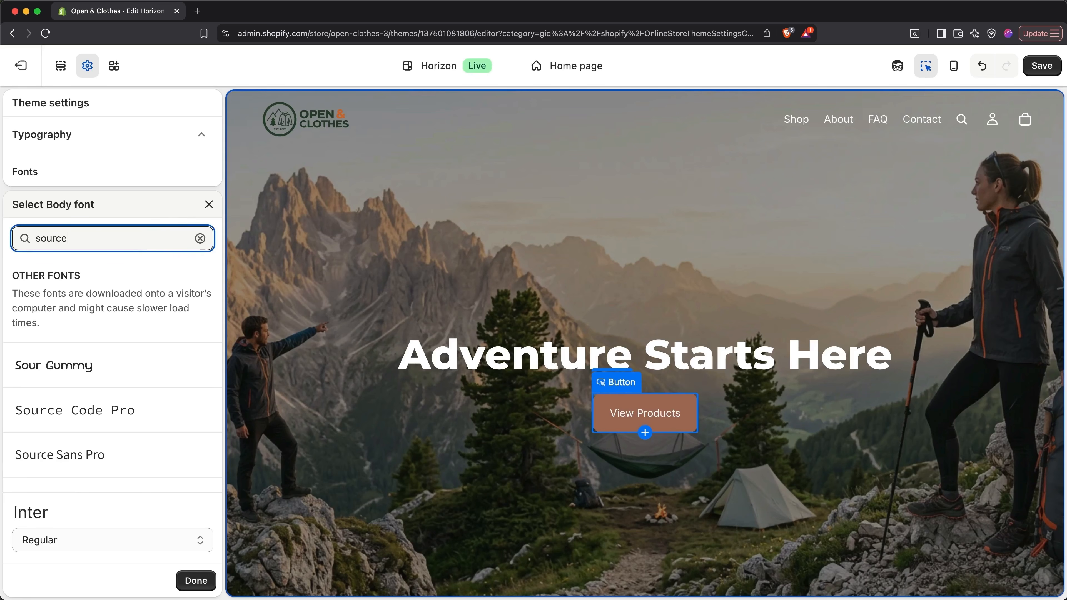
click(132, 449)
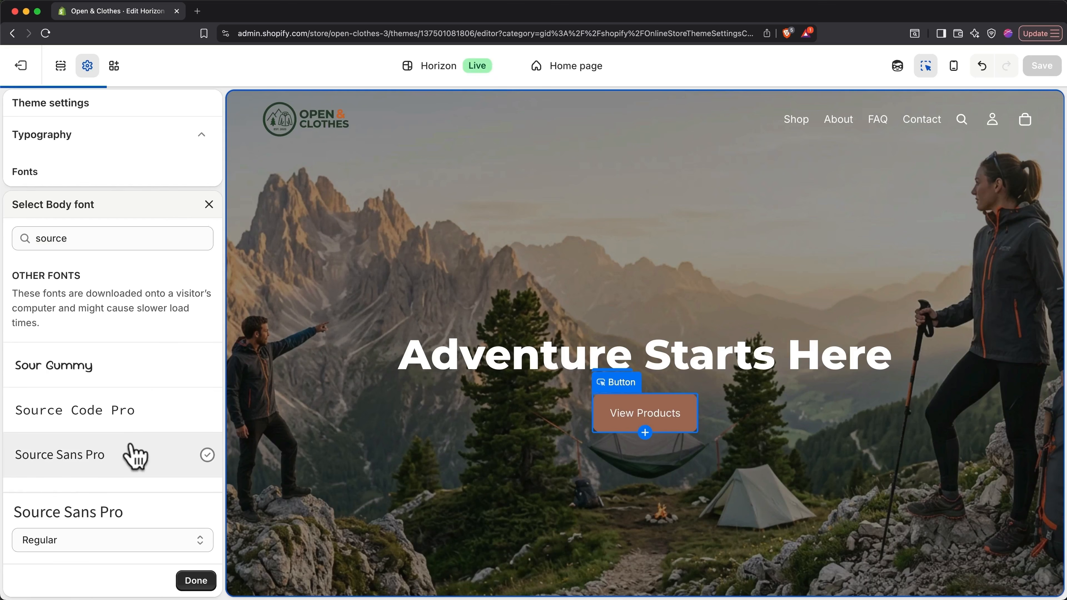
click(192, 581)
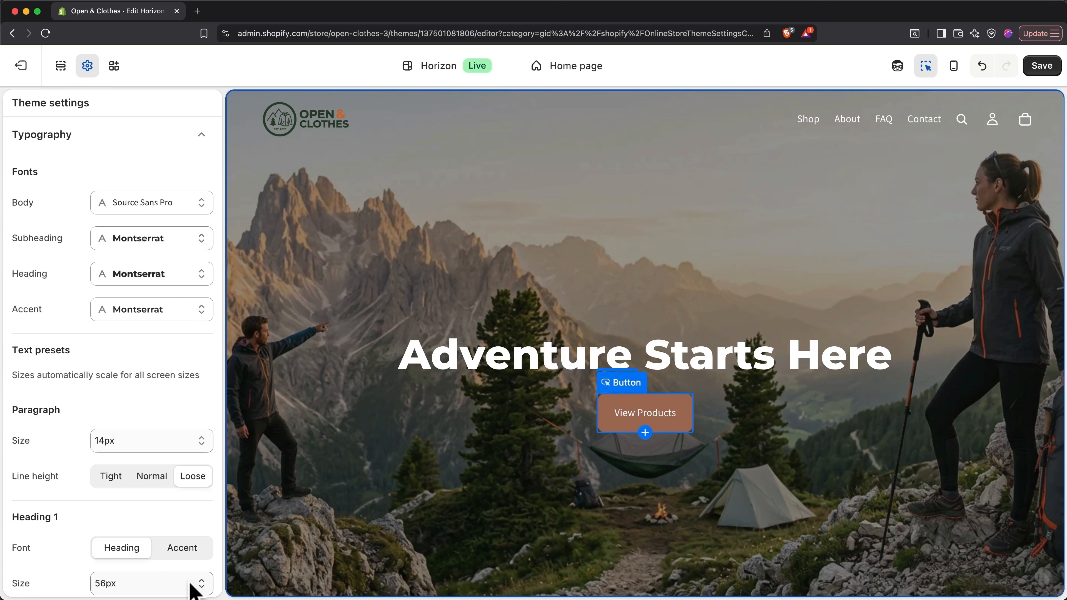
scroll(91, 521, down, 5)
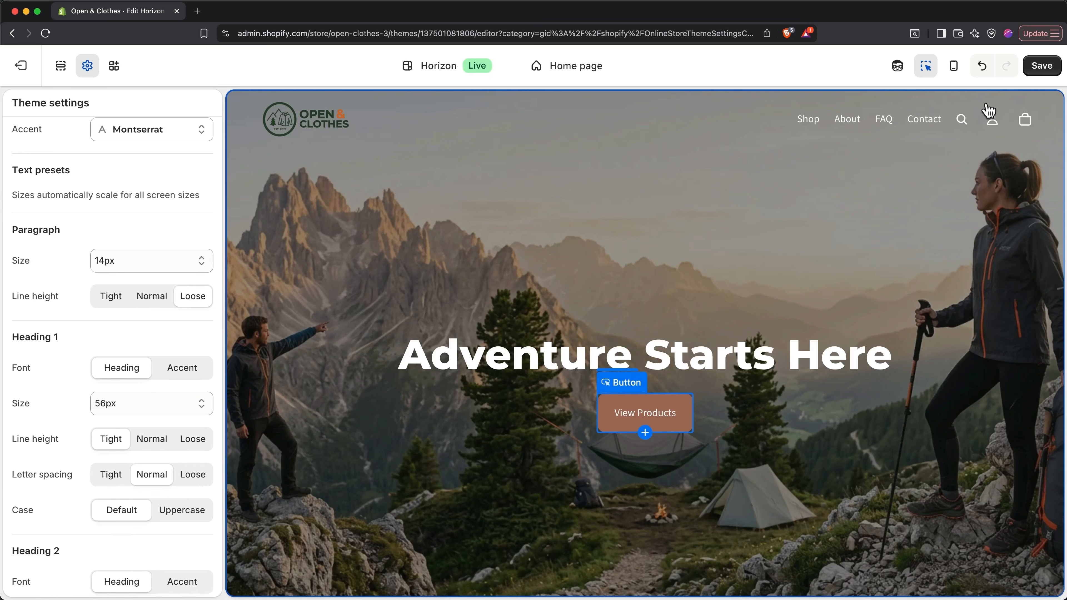
click(1039, 70)
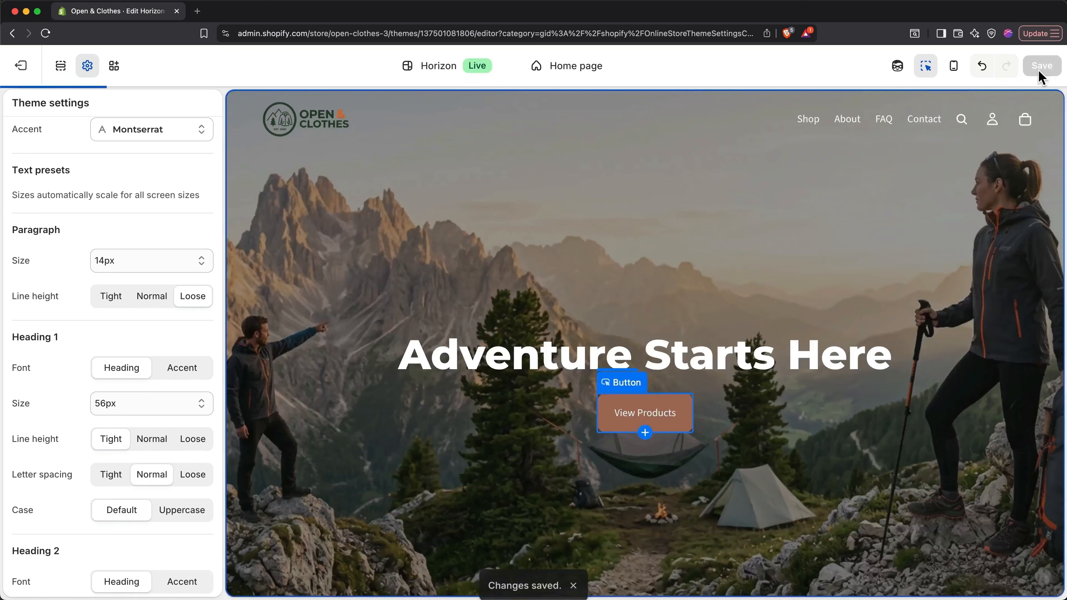
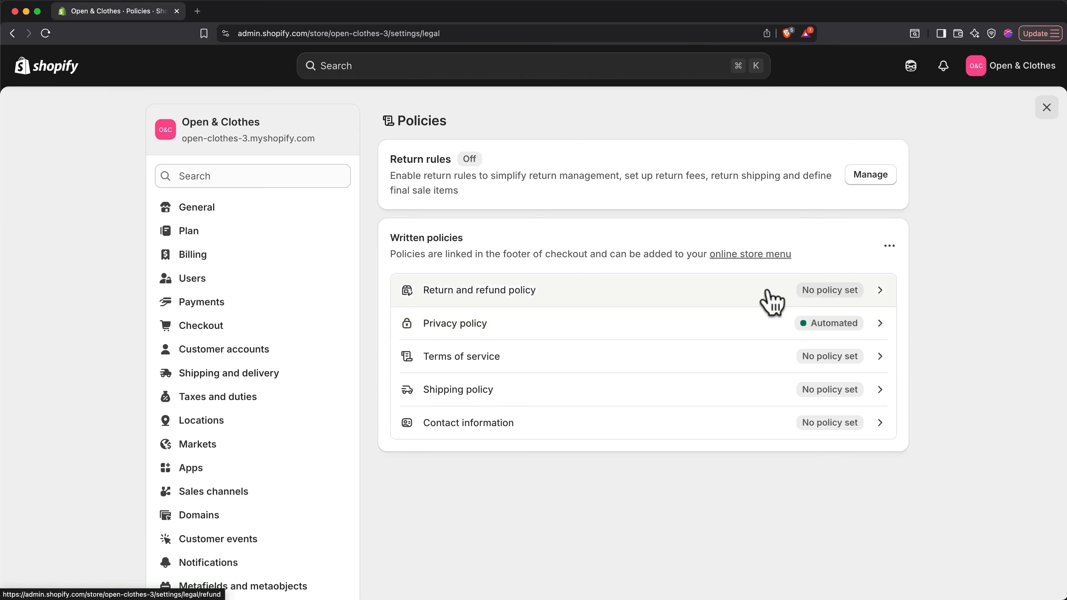
- Publish the return and refund policy from the template, replacing the placeholder with the store's return address
click(772, 300)
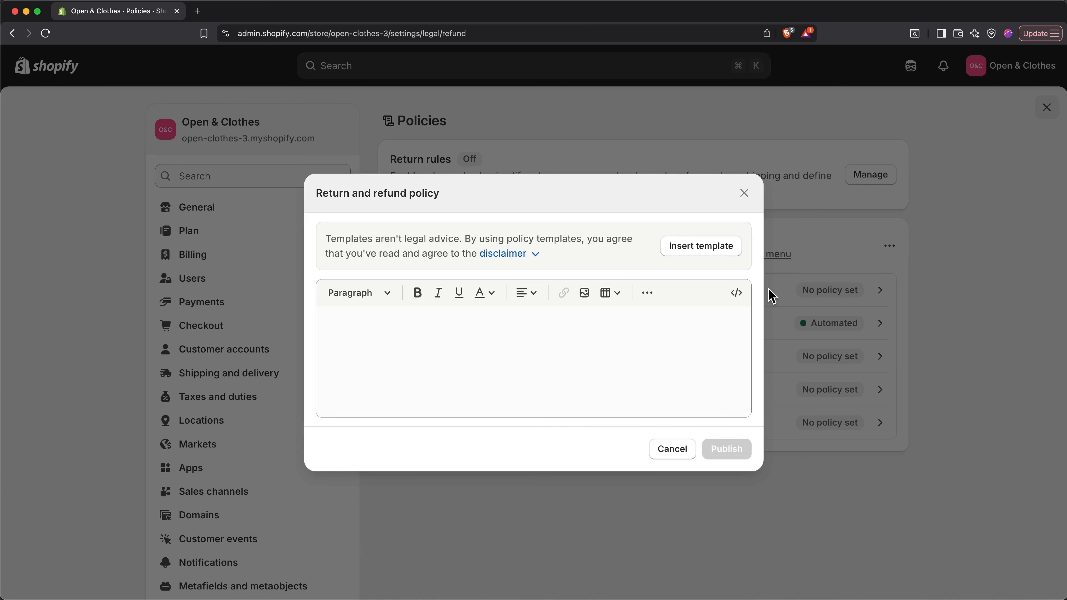
click(704, 249)
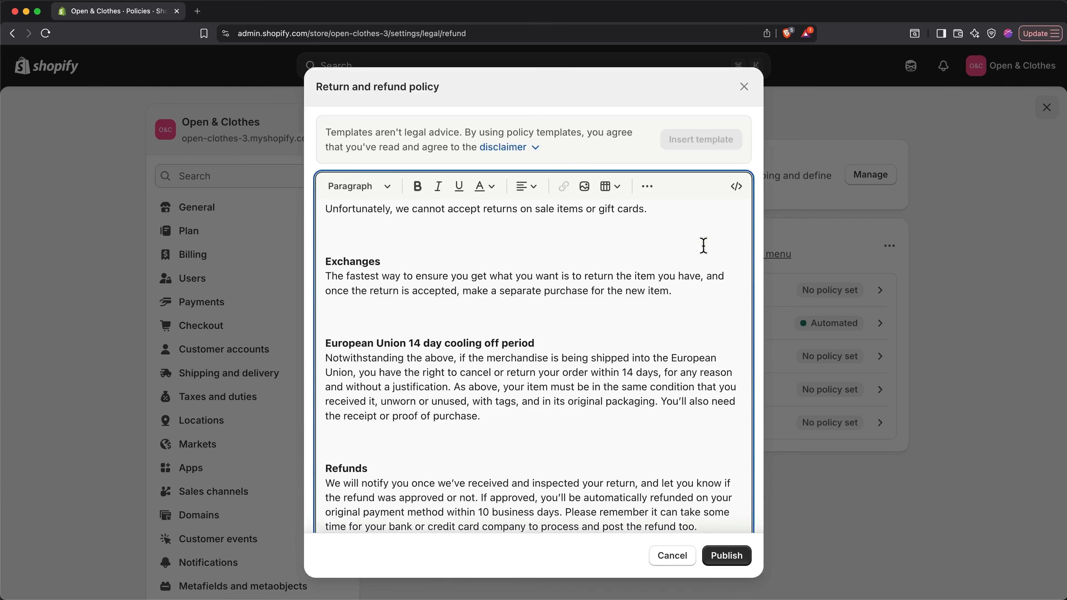
scroll(704, 246, up, 10)
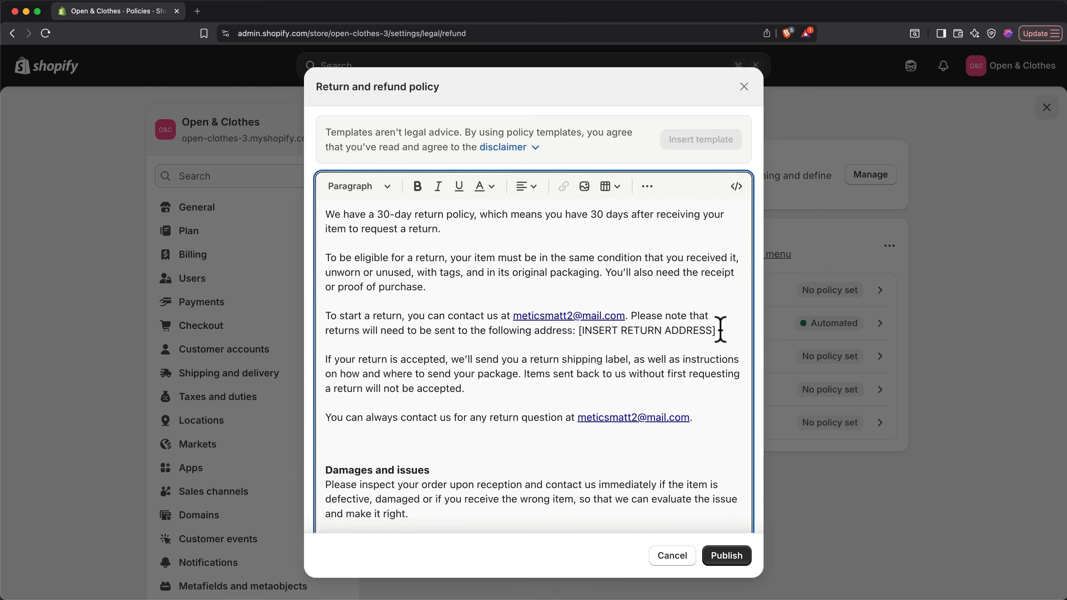
drag(721, 330, 579, 330)
text(123 Caroline S)
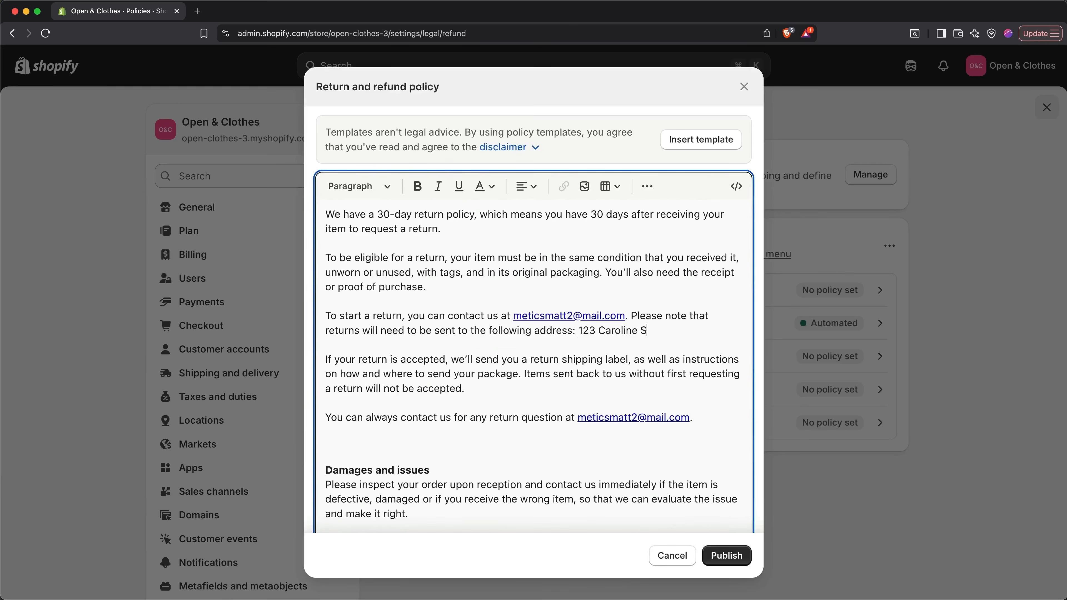
text(t. San Francisco, CA)
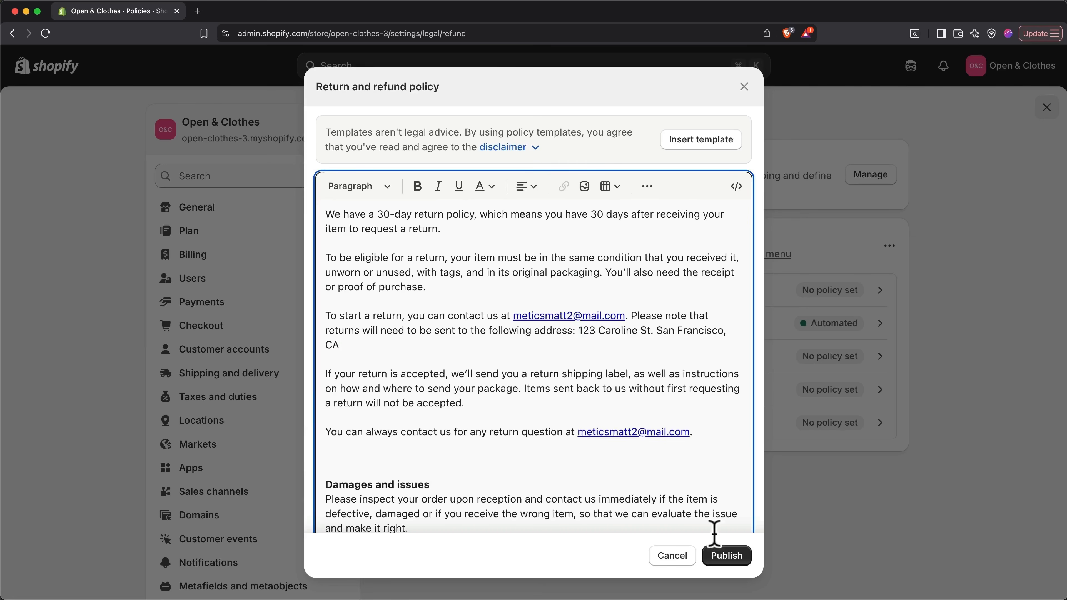
click(714, 557)
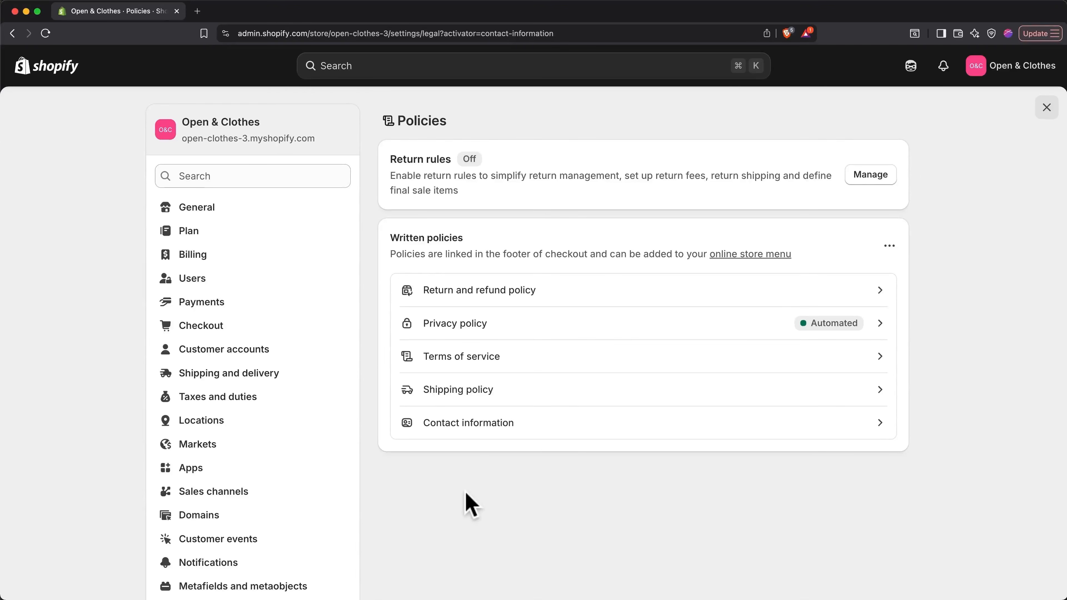
- Start the Shopify Payments account setup and paste in the emailed verification code
click(242, 312)
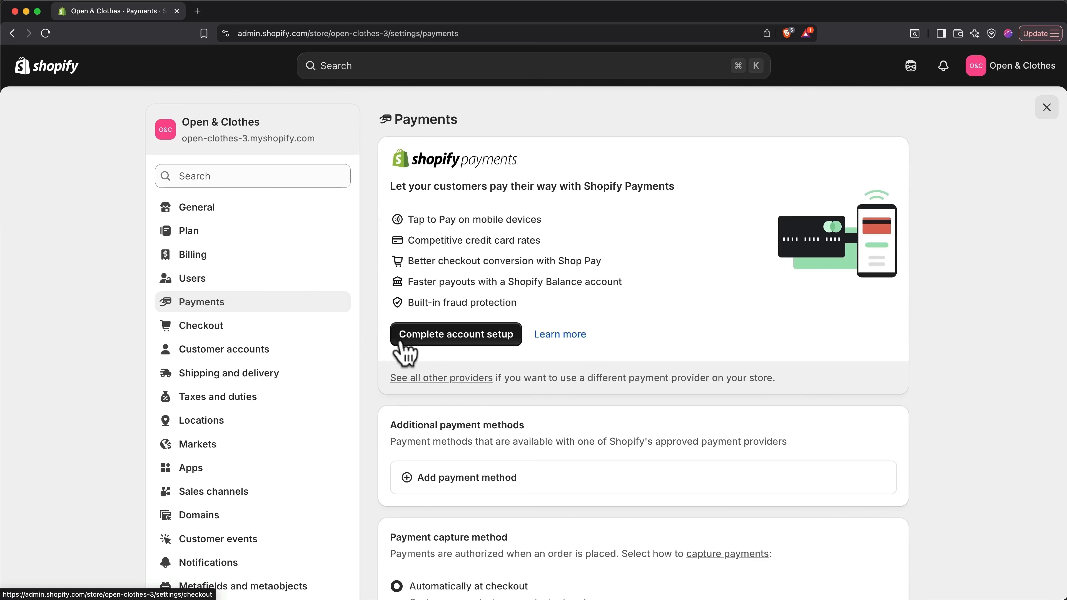
click(426, 344)
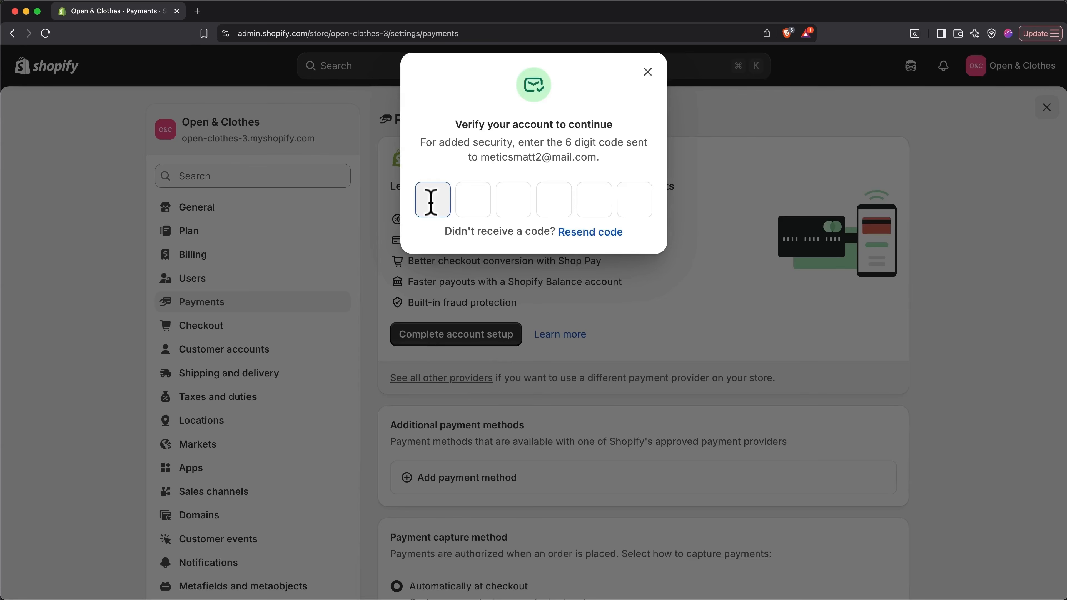
key(super+v)
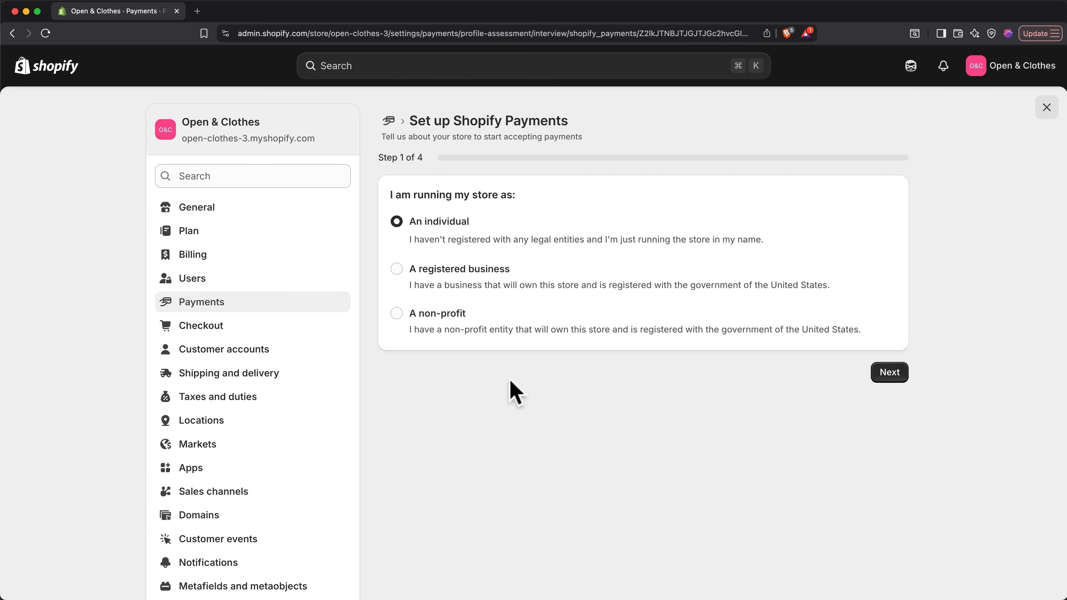
- Continue as an individual through the store details and review, then submit for verification
click(878, 376)
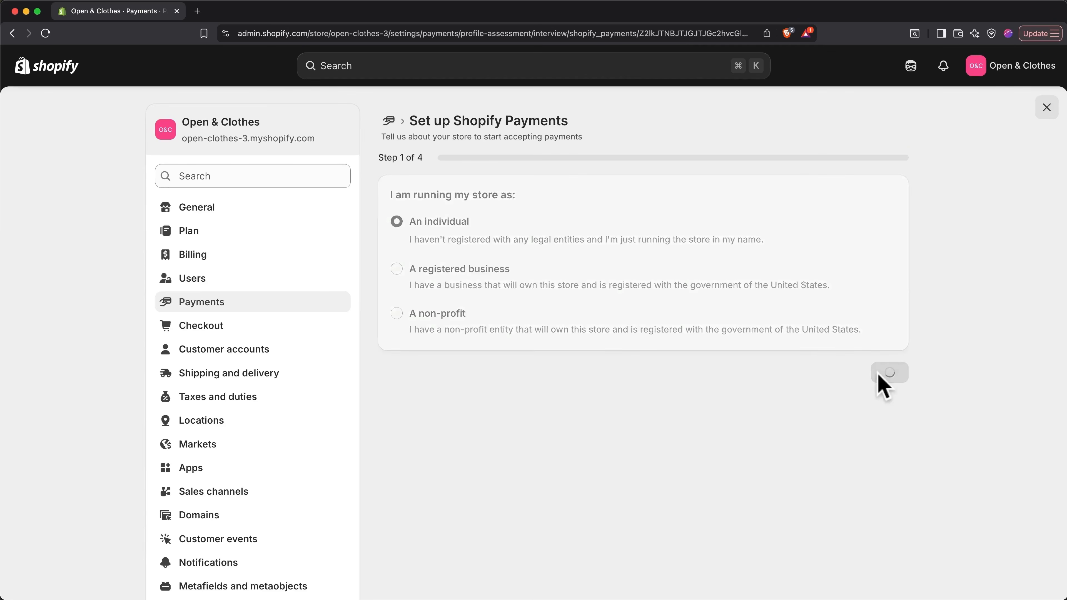
scroll(844, 405, down, 5)
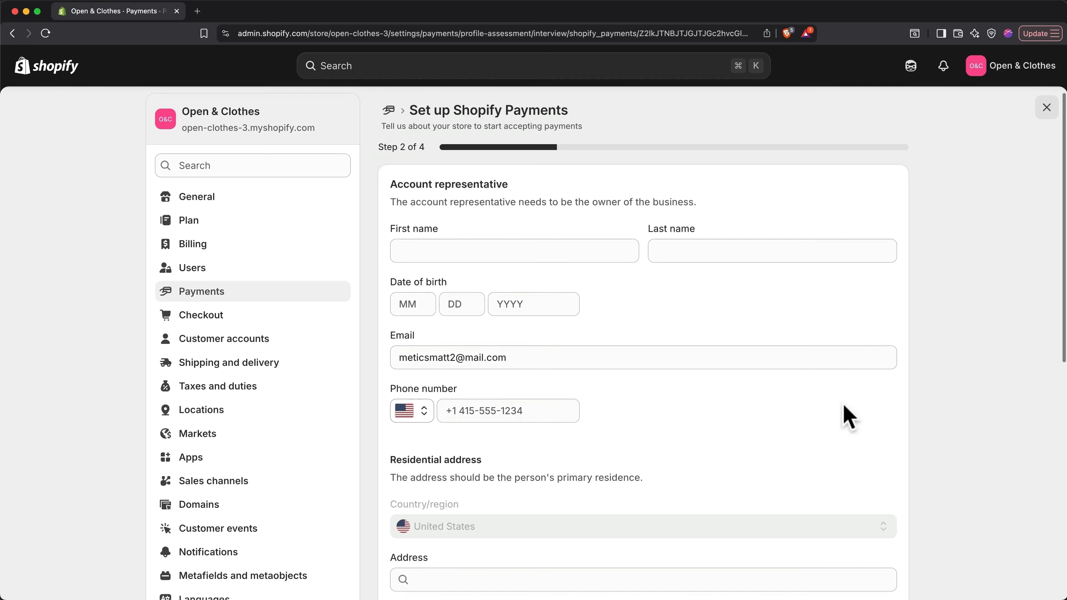
scroll(844, 406, down, 5)
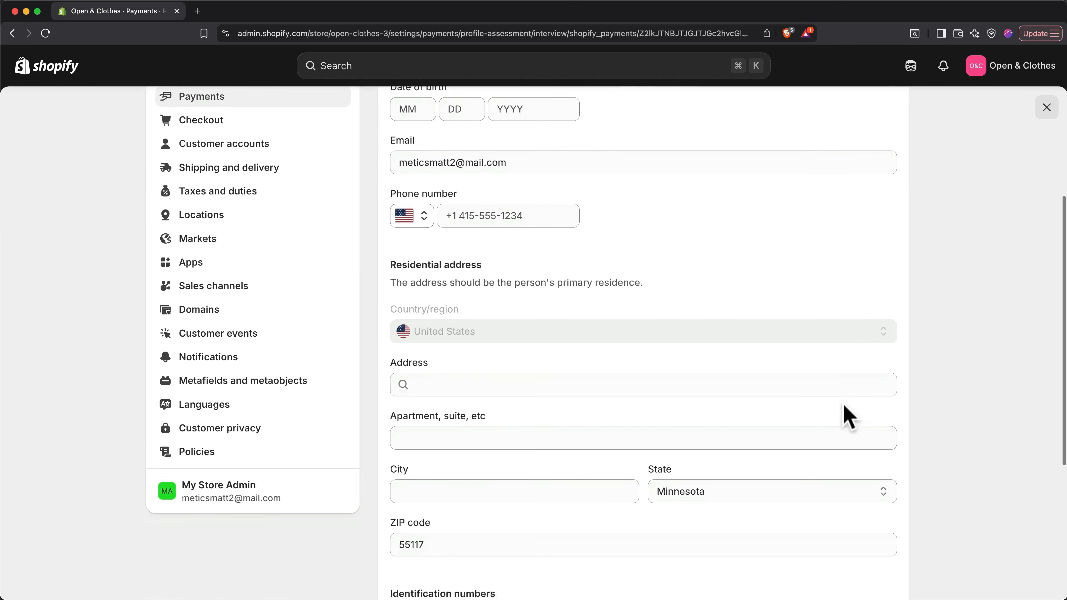
scroll(844, 405, down, 2)
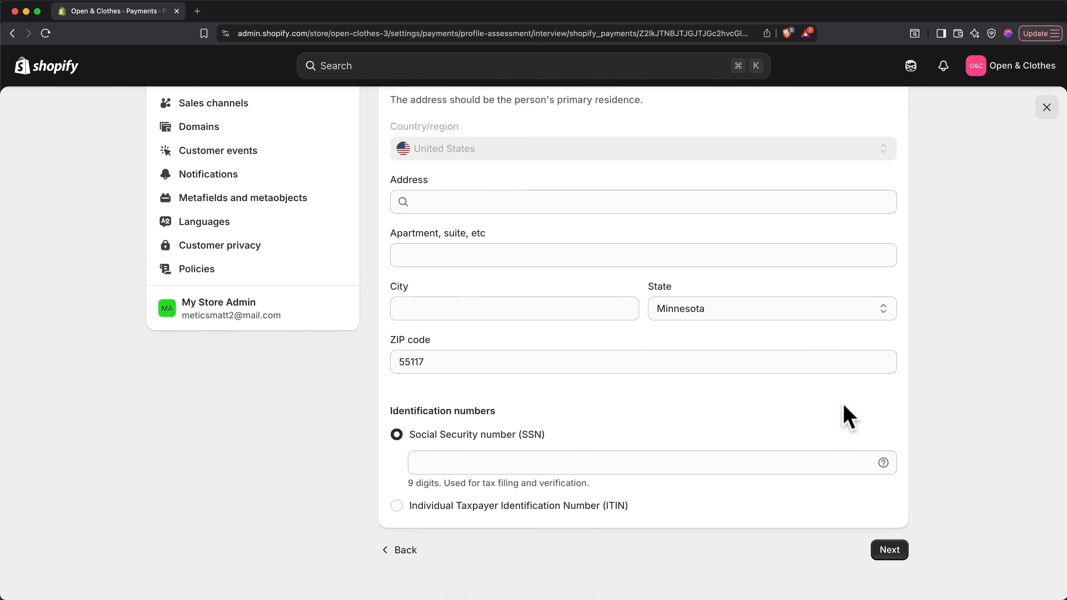
click(888, 552)
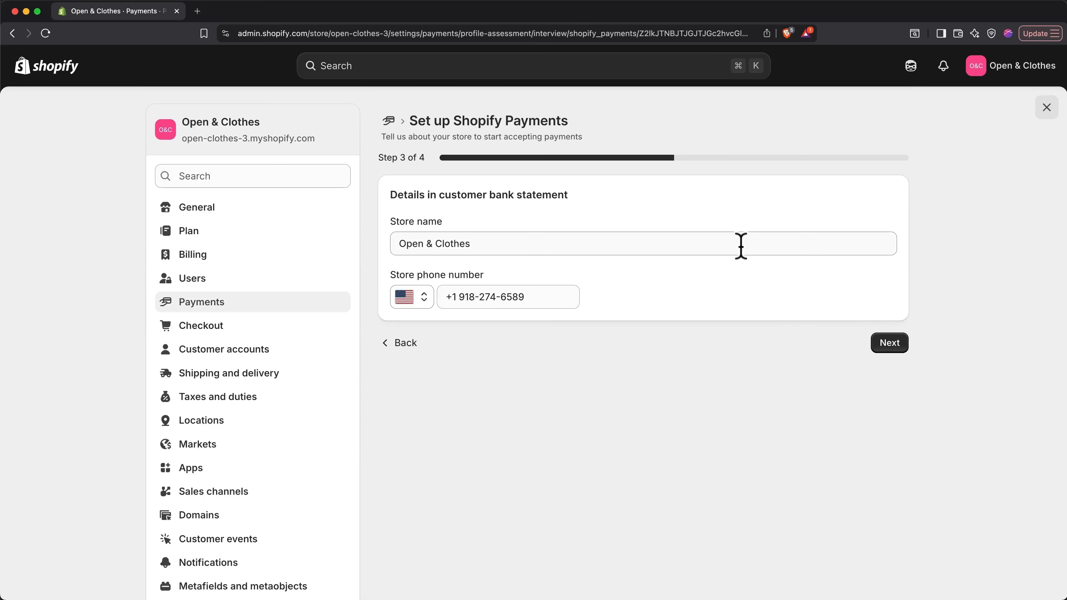
click(890, 344)
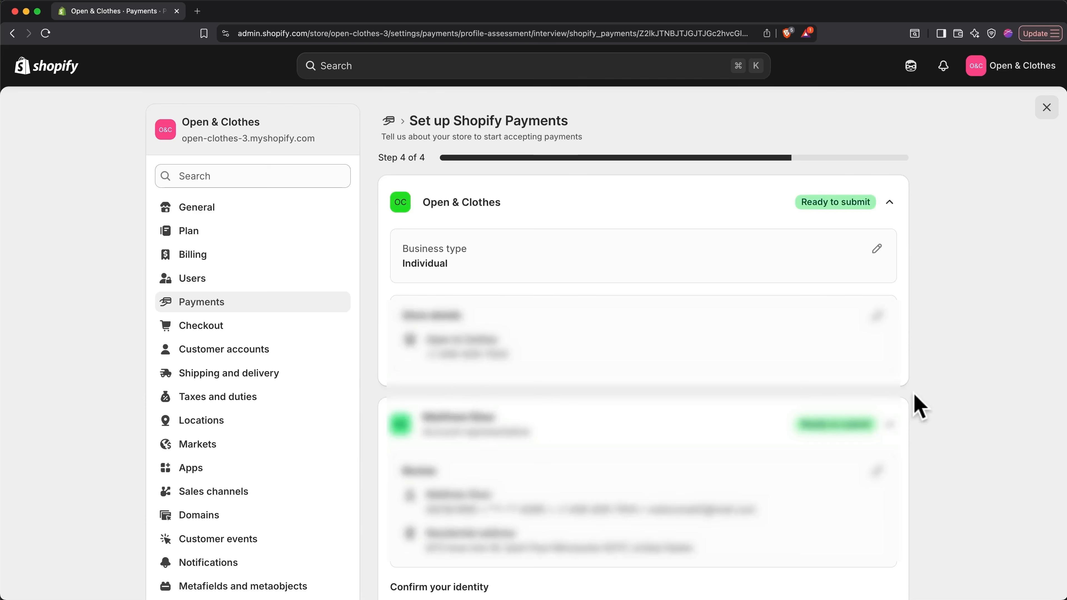
scroll(916, 397, down, 5)
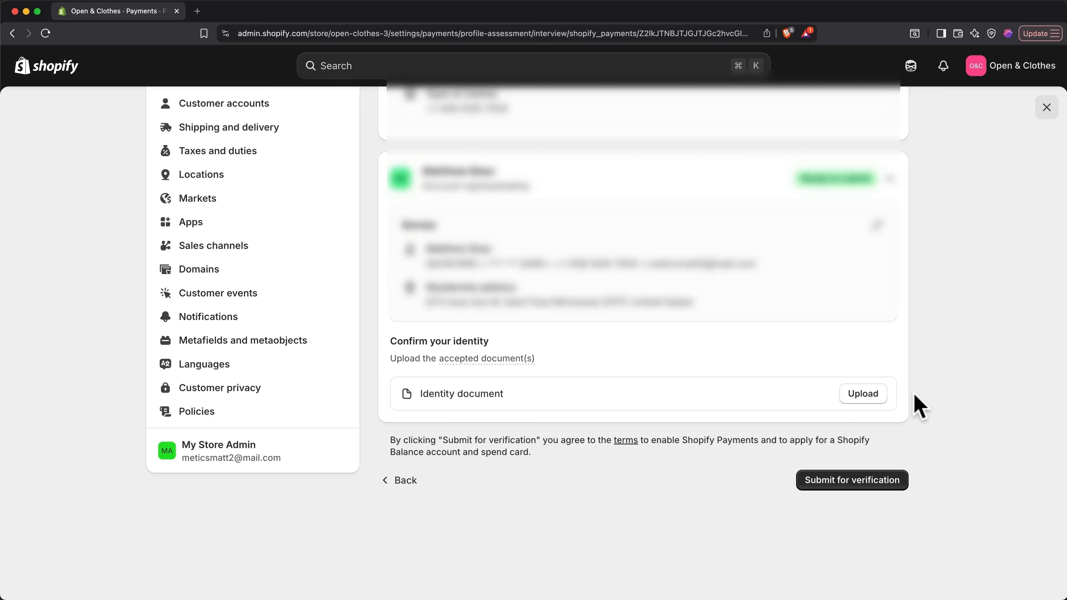
click(865, 483)
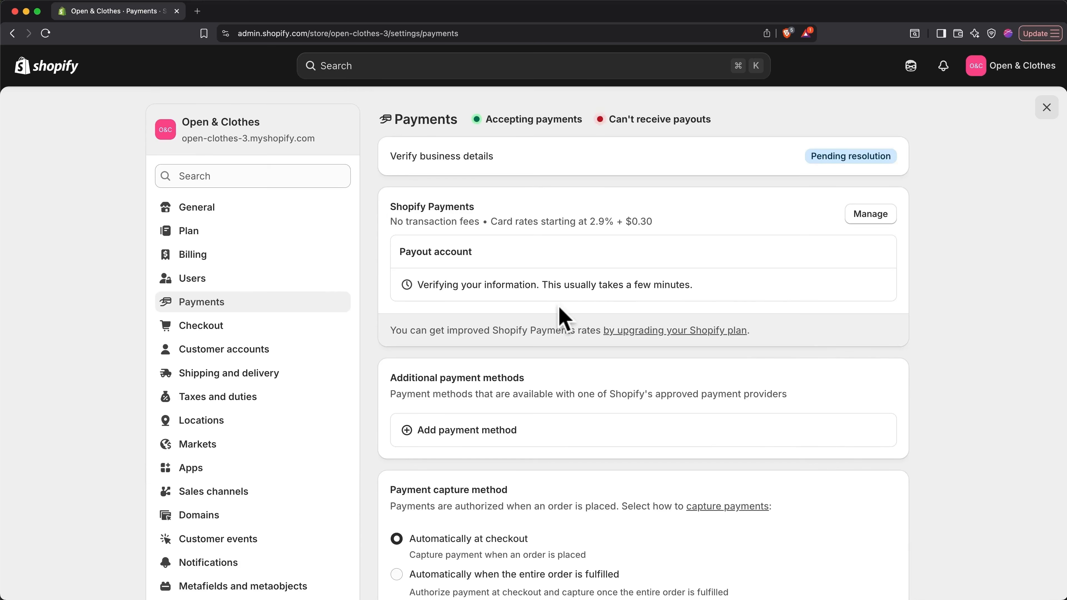
scroll(559, 307, down, 5)
- Open the General shipping profile in Shipping and delivery and scroll to the Domestic rates
click(288, 374)
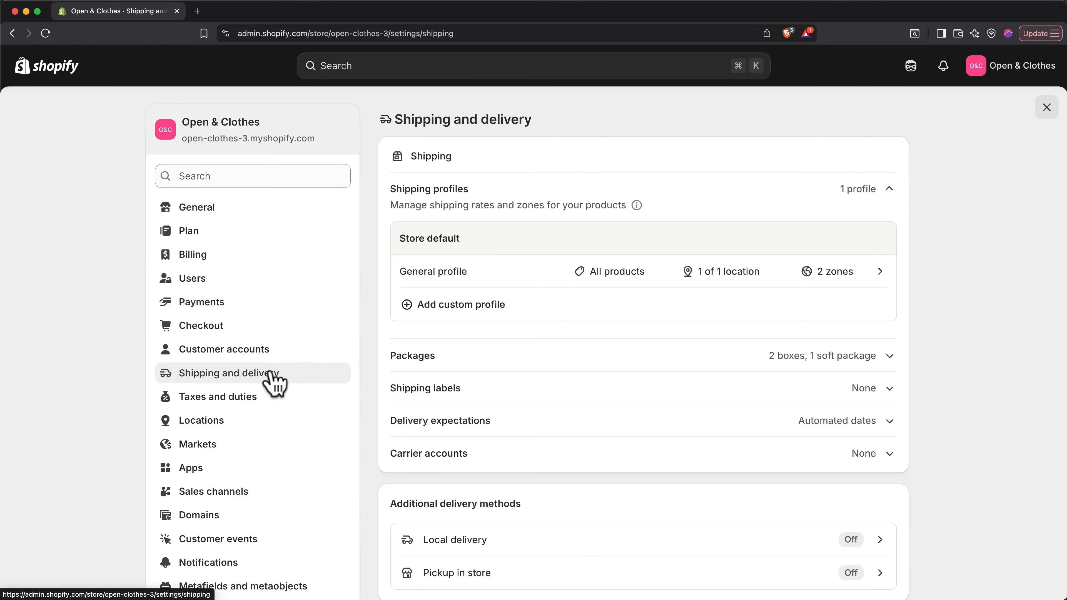
click(563, 287)
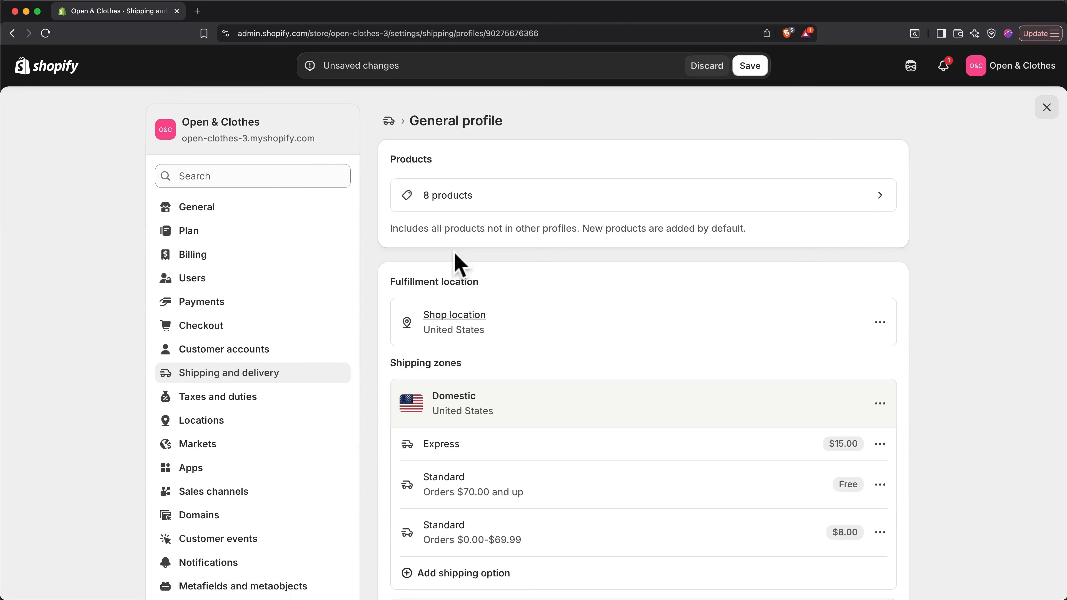
scroll(459, 262, down, 4)
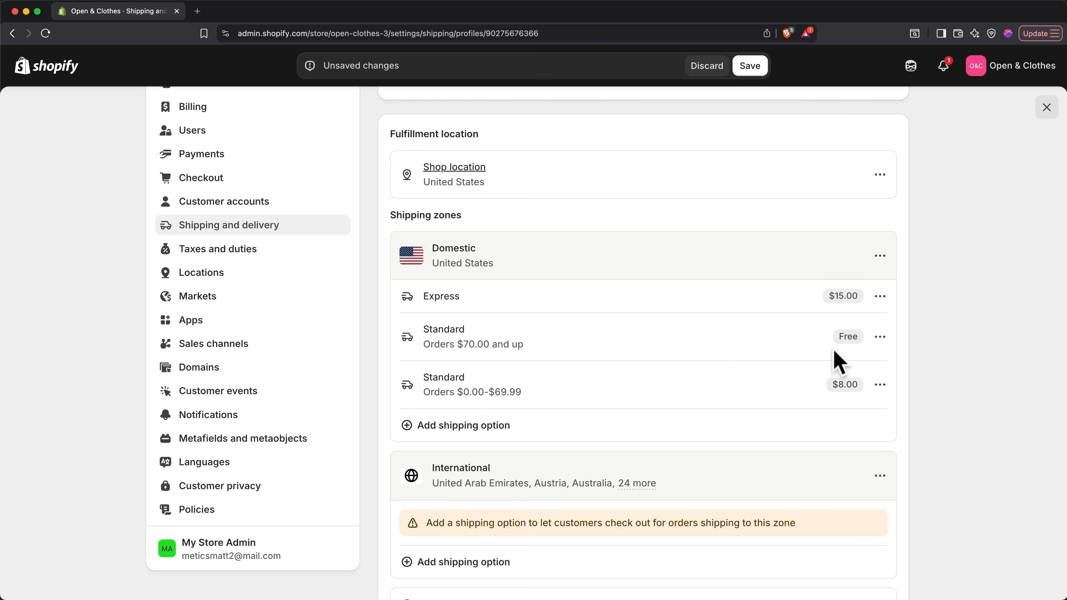
- Raise the free Standard rate's minimum order amount from $70.00 to $75.00
click(878, 342)
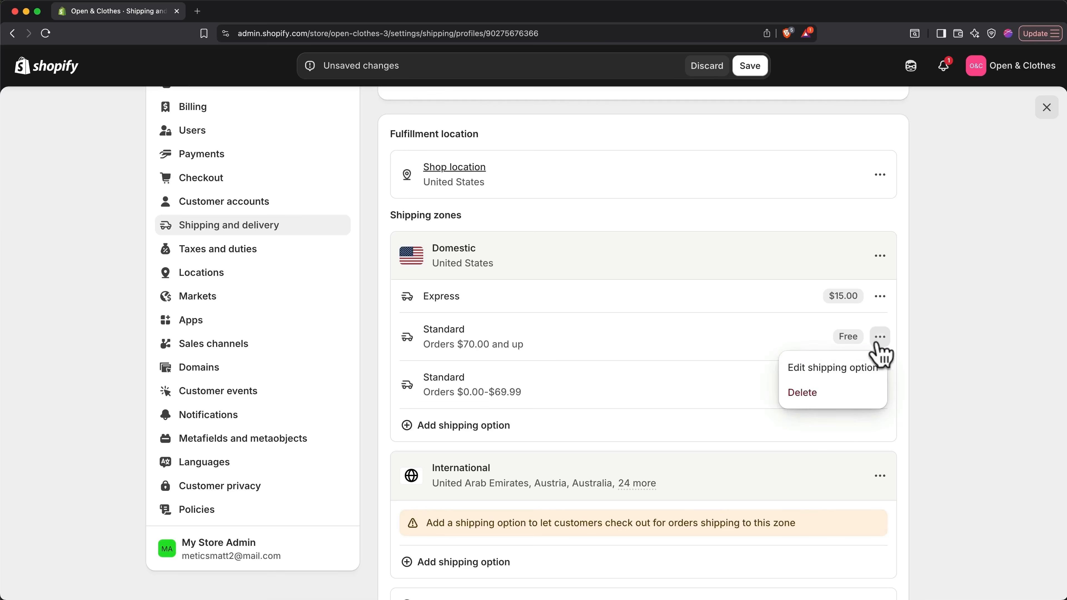
click(817, 368)
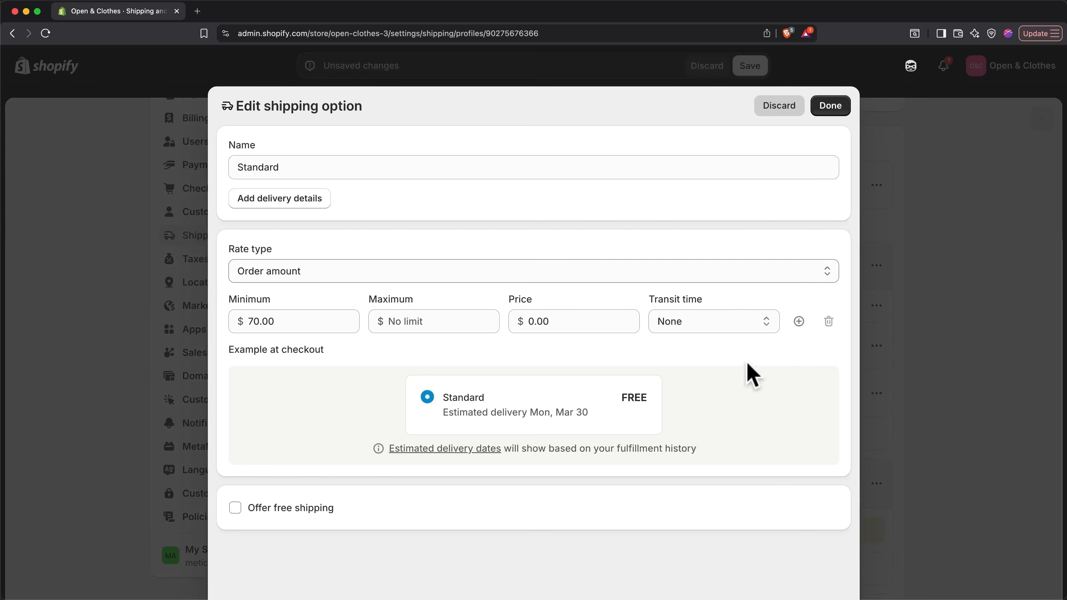
click(258, 322)
key(BackSpace)
text(5)
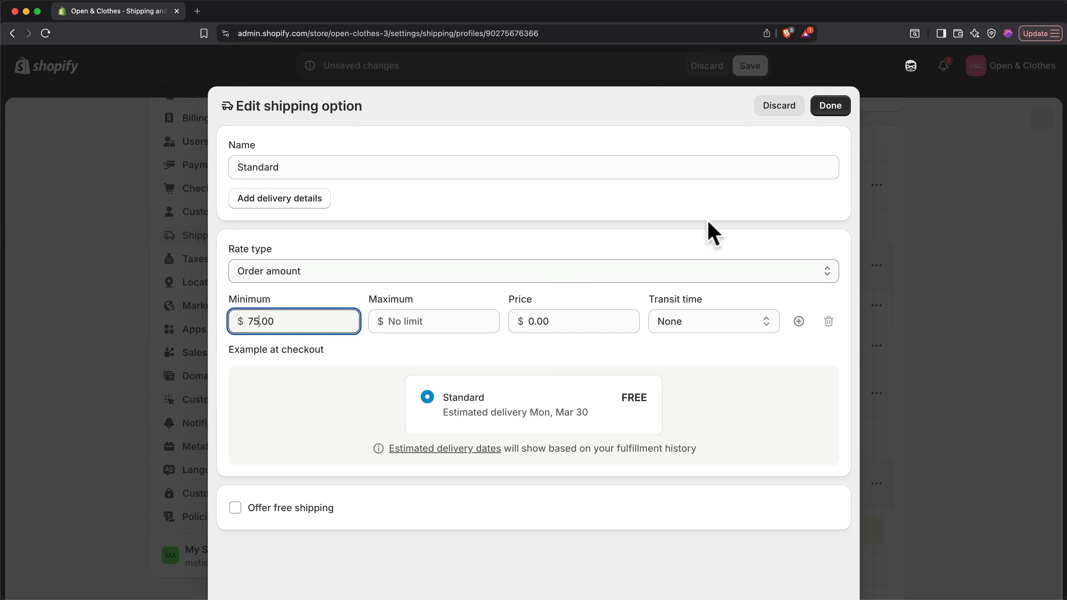
click(830, 108)
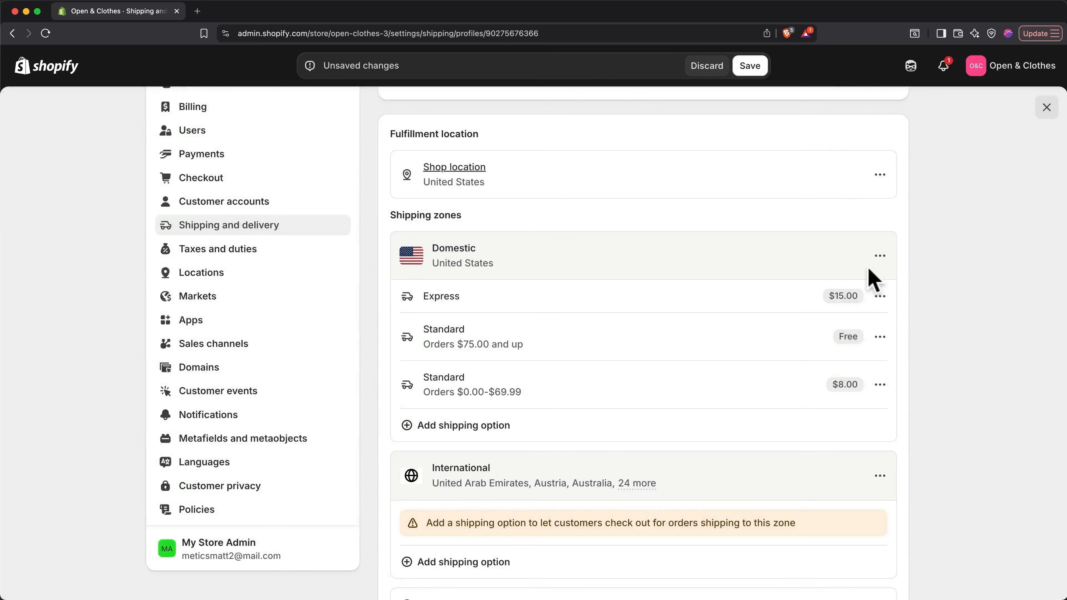
- Cap the $8.00 Standard rate at a $74.99 maximum and start a new shipping option
click(881, 385)
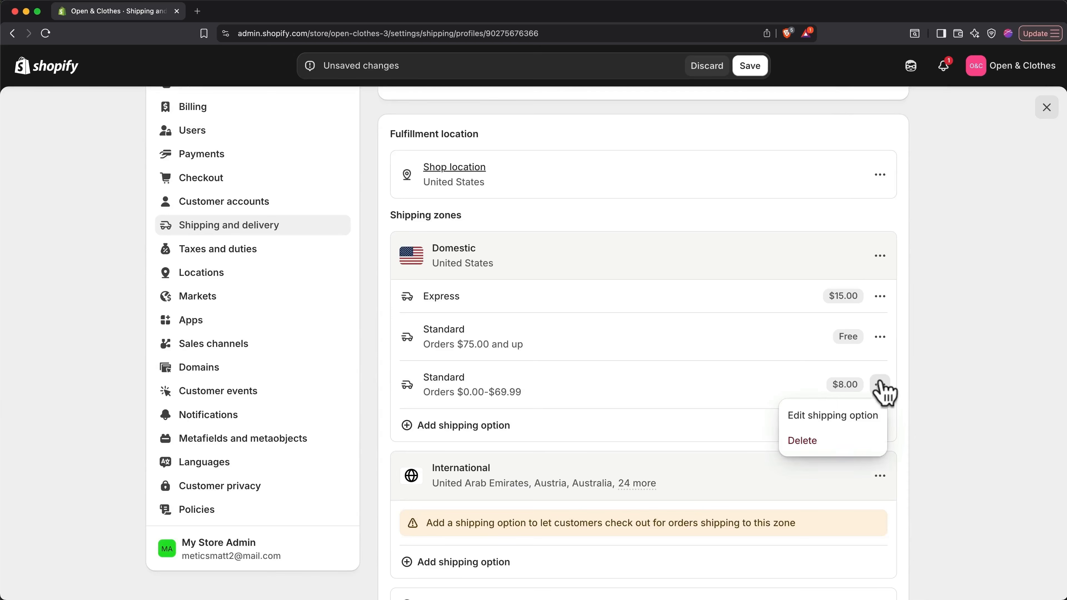
click(828, 416)
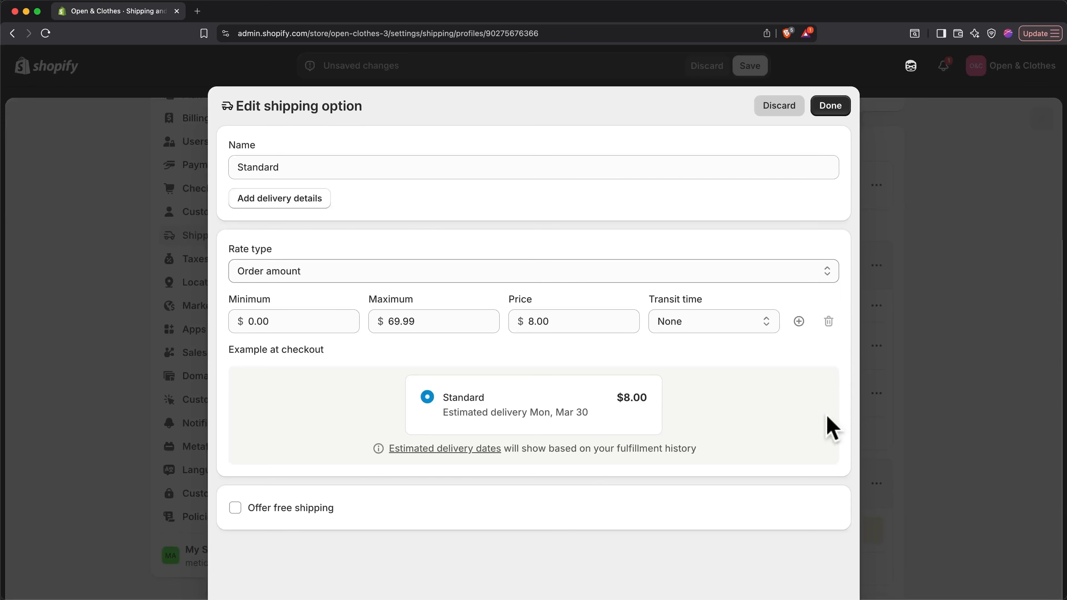
click(398, 322)
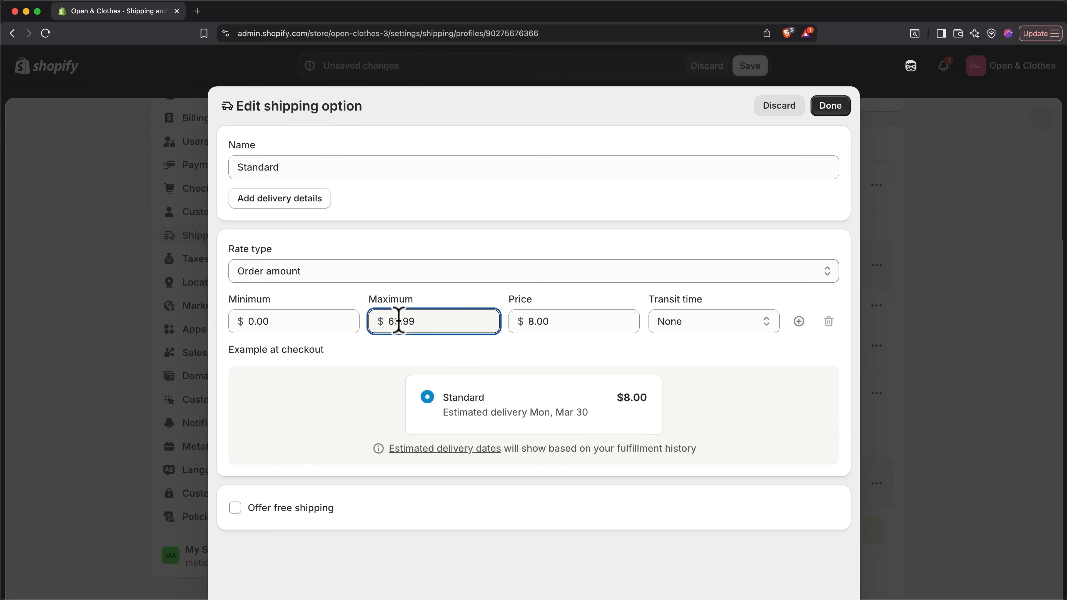
key(BackSpace)
key(BackSpace)
text(74)
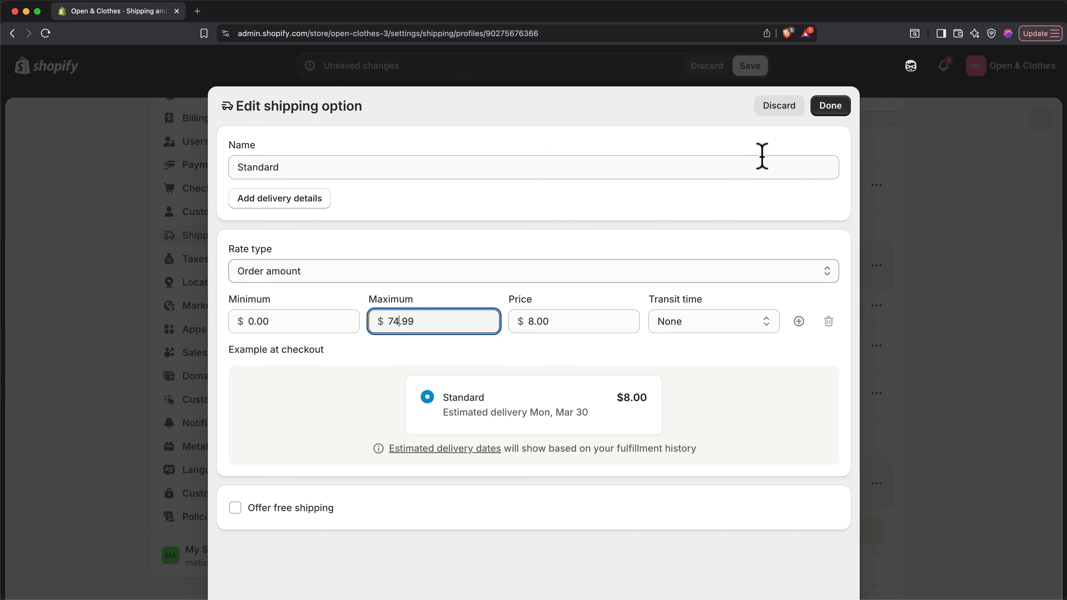
click(830, 106)
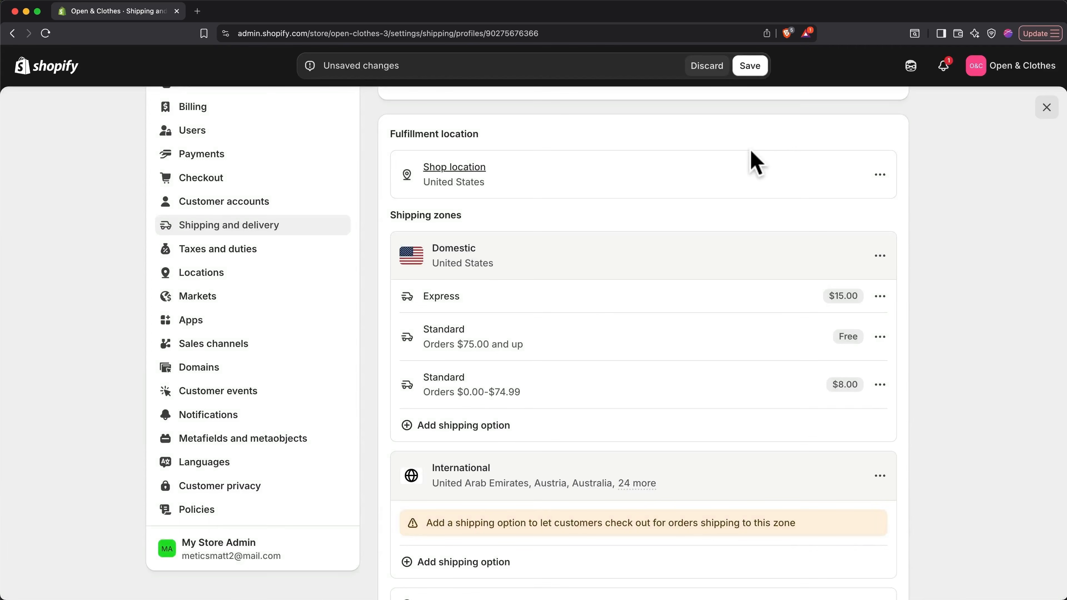
click(487, 426)
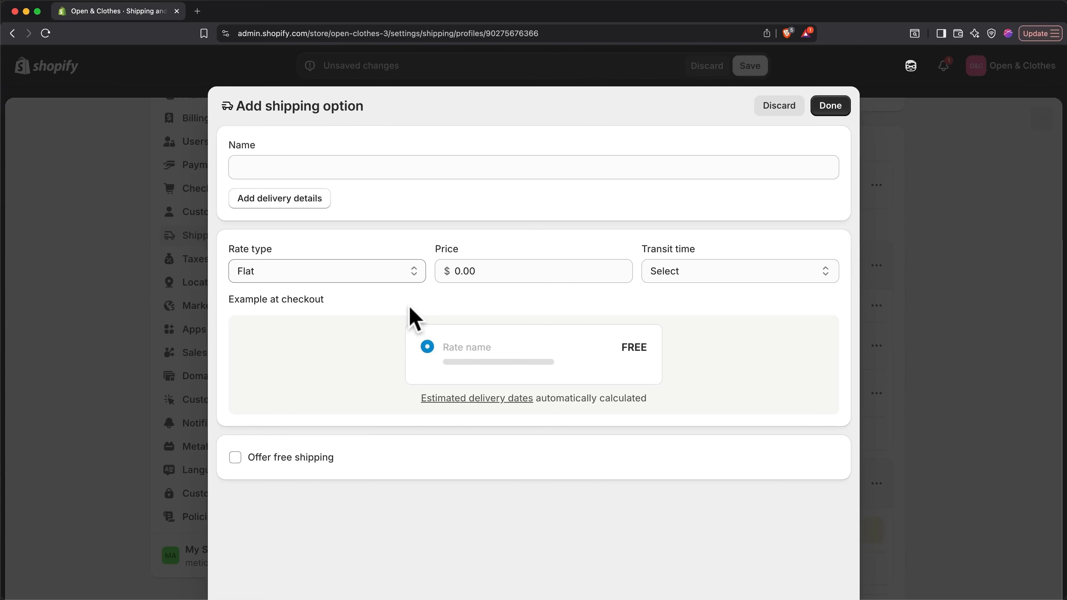
- Set the new option's rate type to 'Carrier or app calculated' FedEx rates and list its services
click(404, 271)
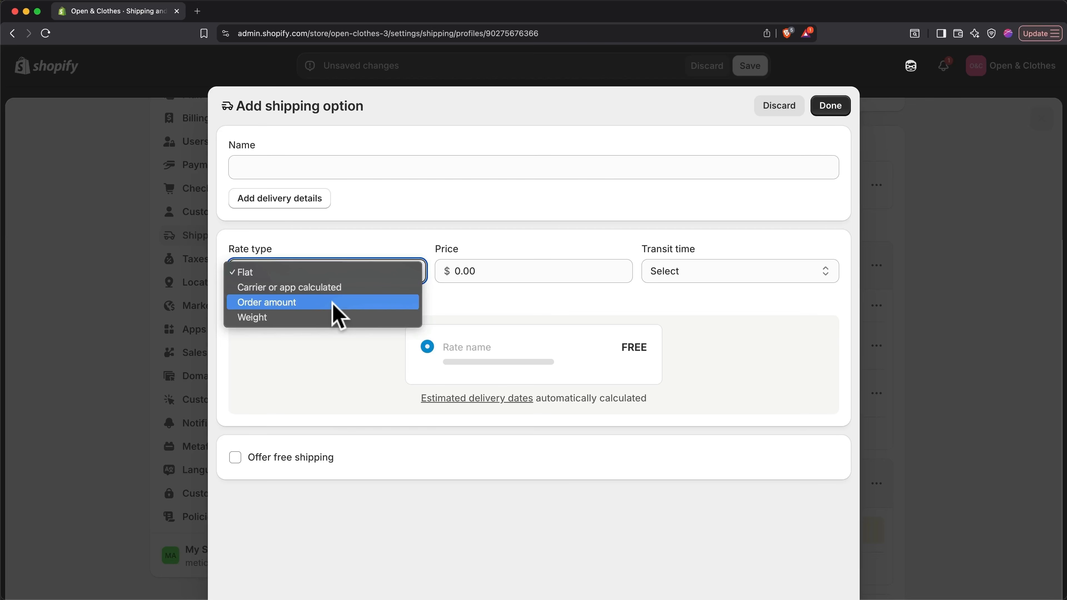
click(335, 288)
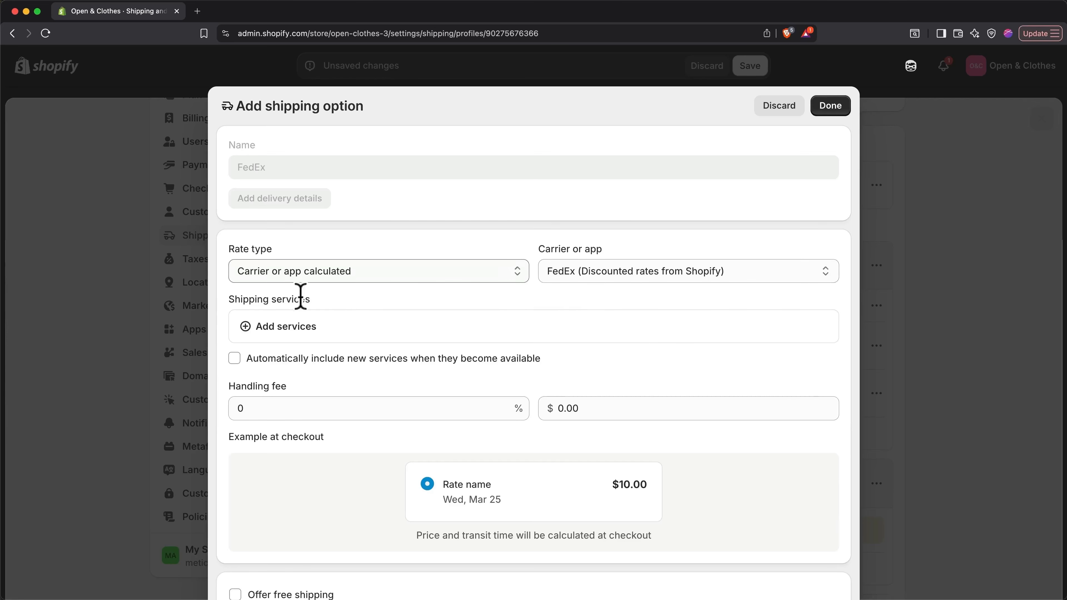
click(288, 326)
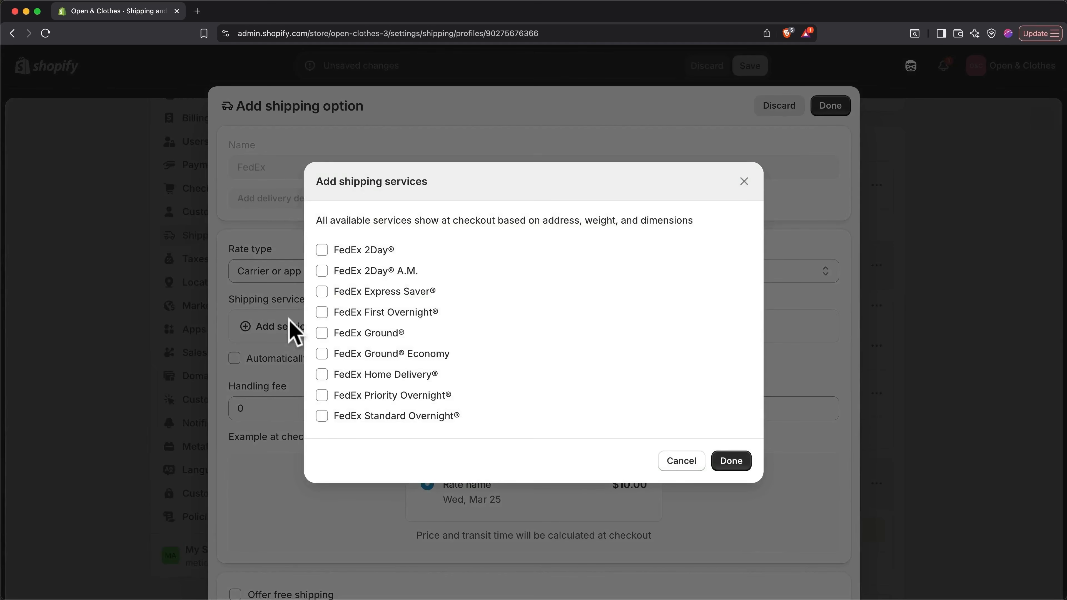
- Select FedEx 2Day, Ground, First Overnight and Priority Overnight services and confirm
click(321, 251)
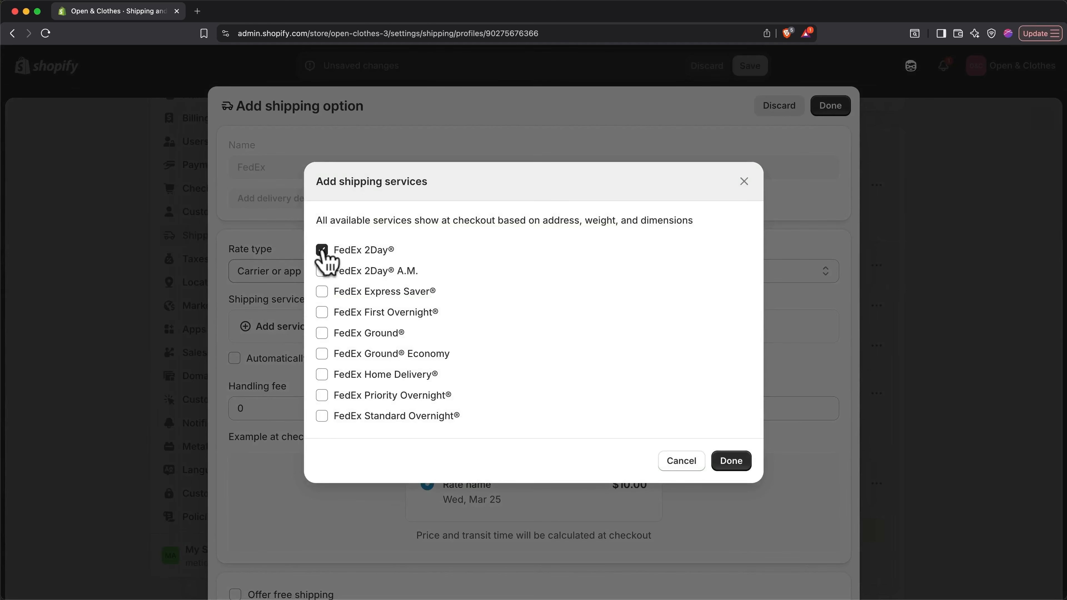
click(322, 333)
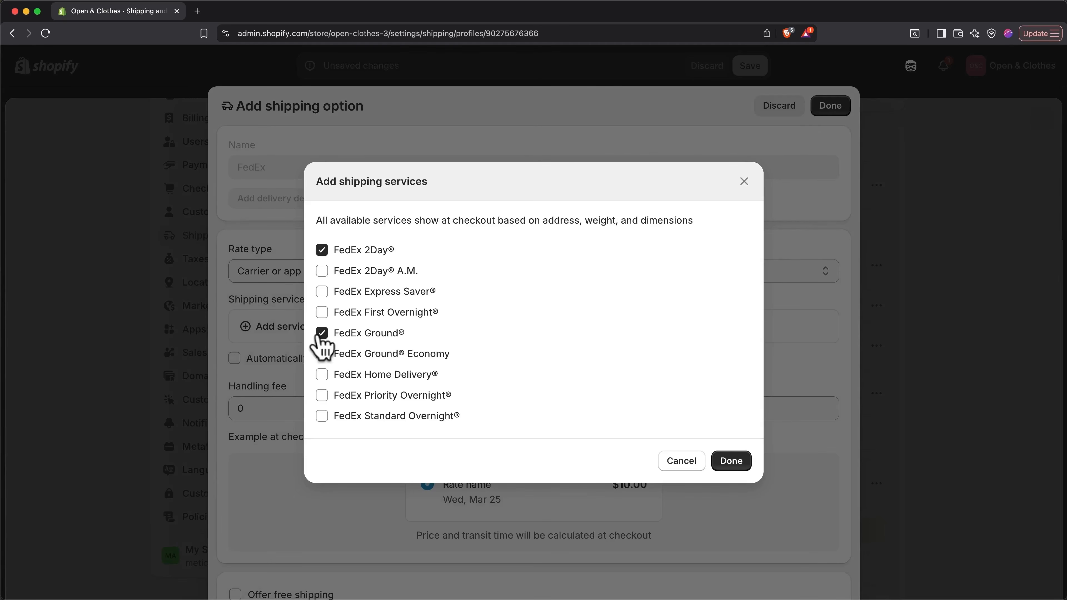
click(322, 312)
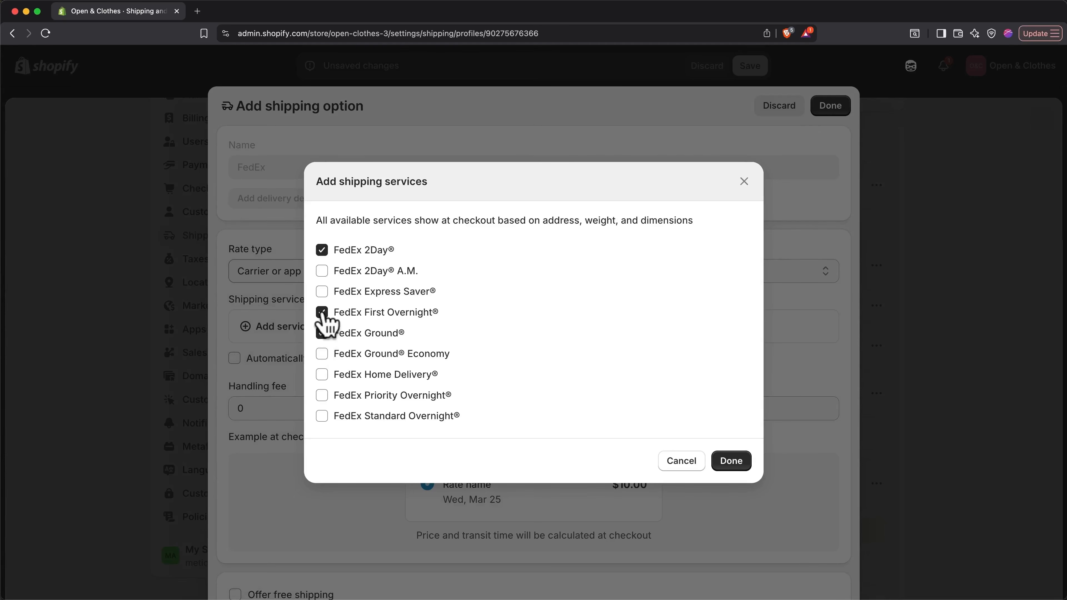
click(321, 396)
click(727, 461)
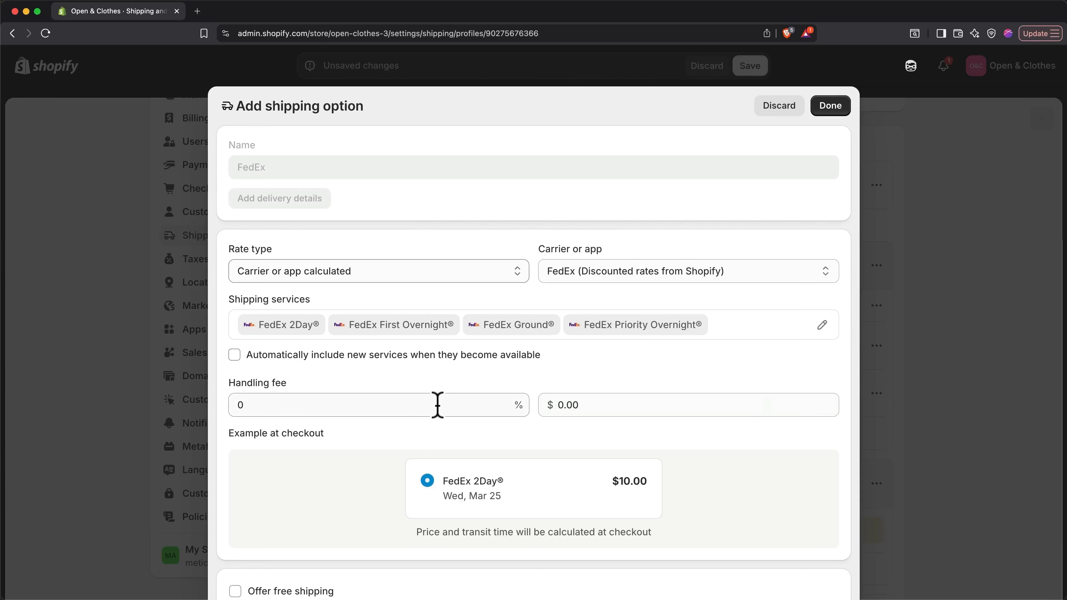
- Enter a $5 flat handling fee and finish adding the FedEx shipping option
click(595, 405)
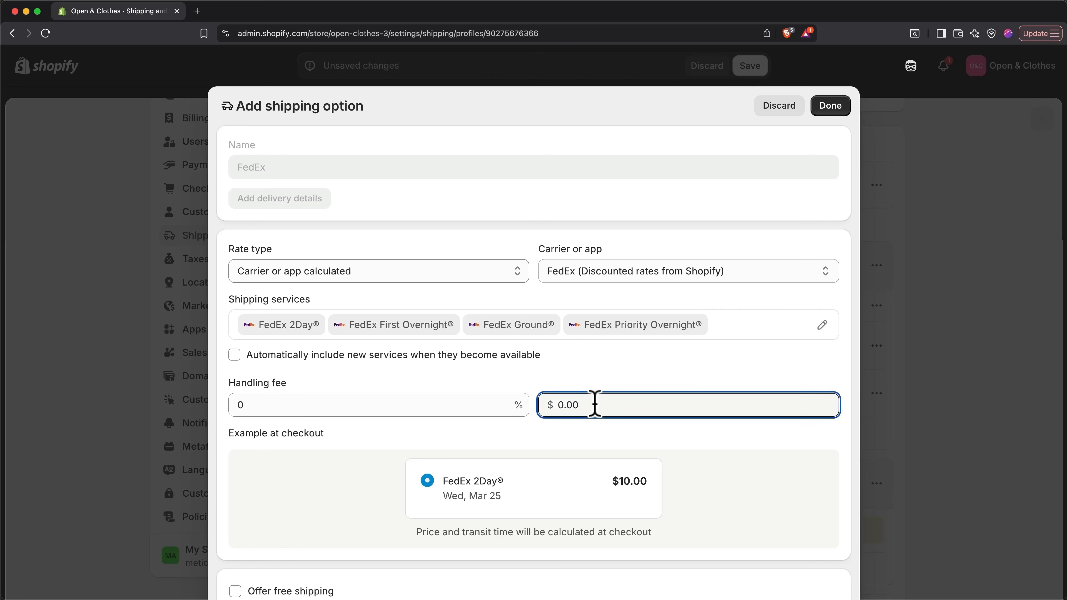
key(super+a)
text(5)
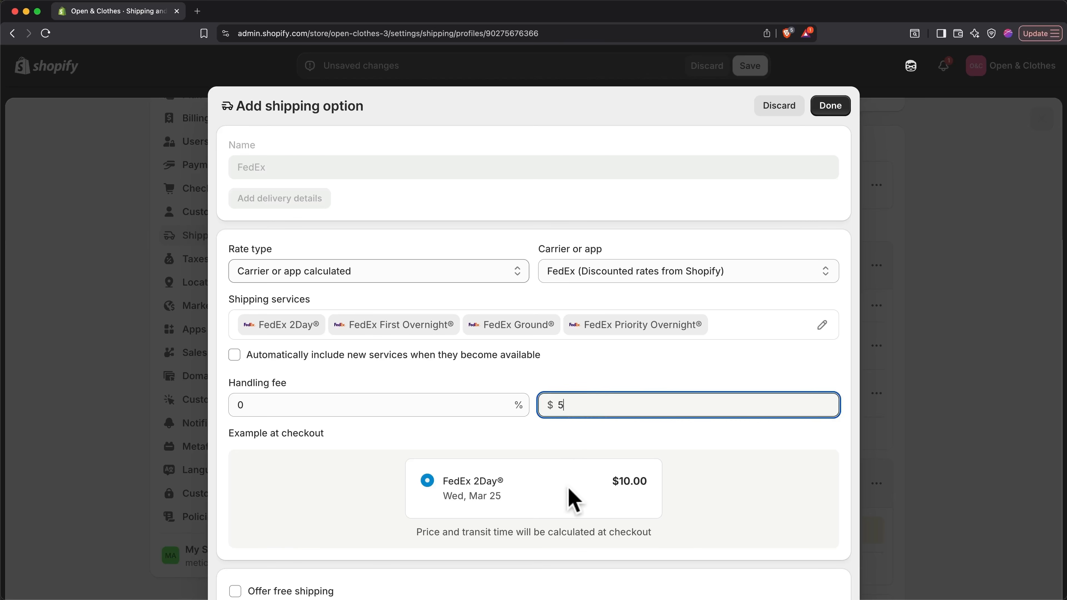
click(824, 110)
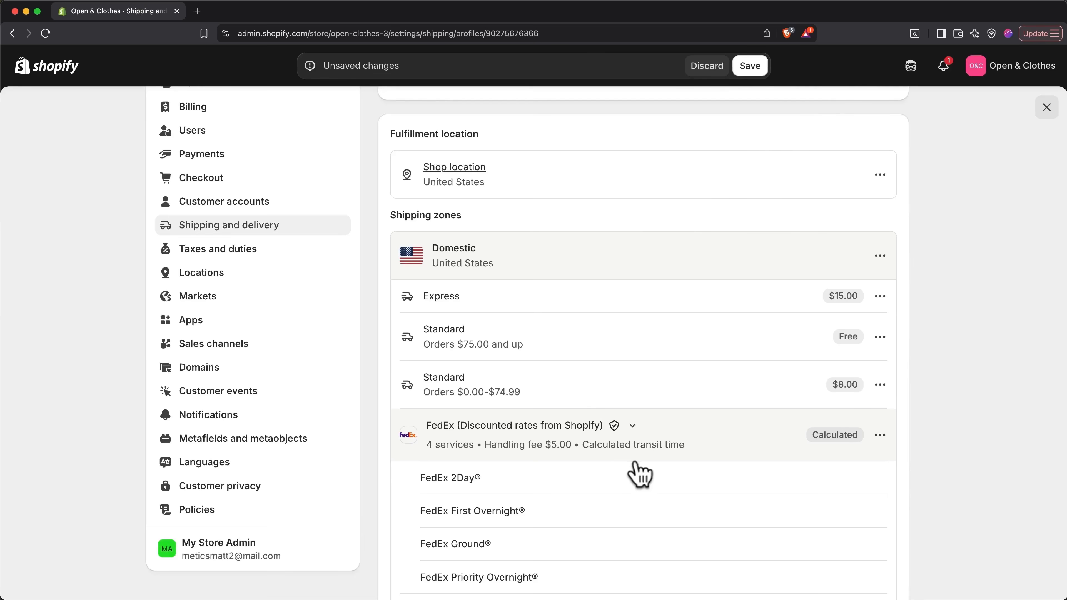
- Save the shipping profile changes and go to the Checkout settings
scroll(639, 474, down, 5)
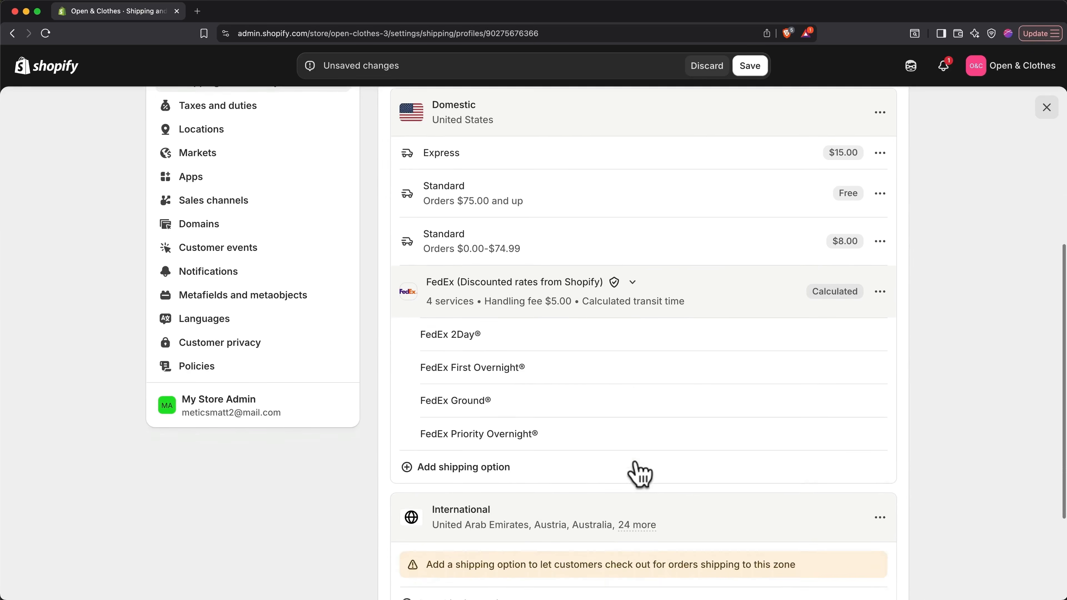
scroll(638, 471, down, 2)
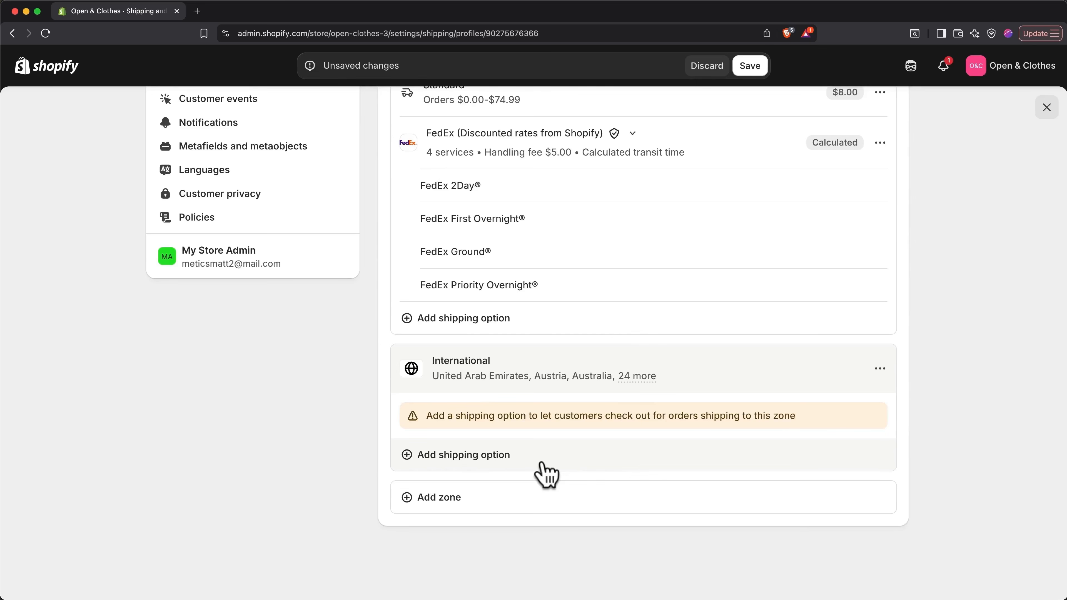
click(758, 71)
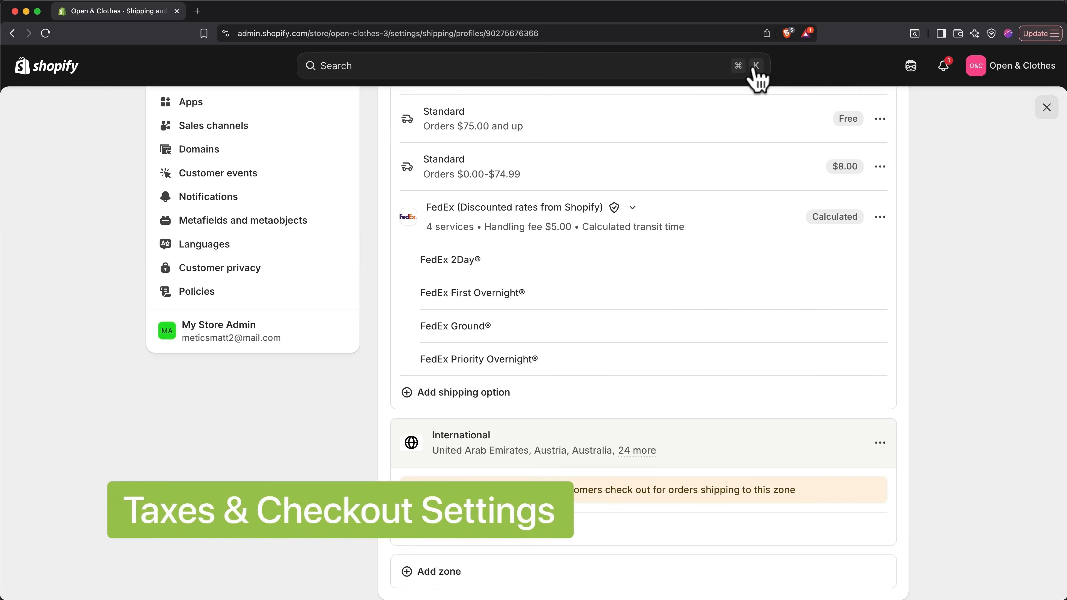
scroll(324, 206, up, 5)
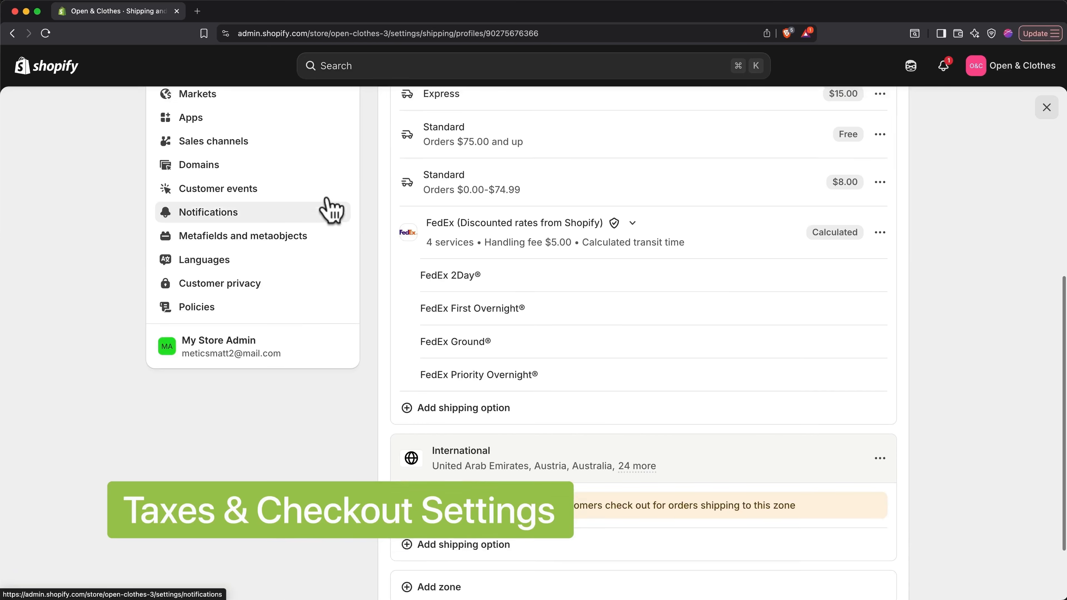
click(258, 145)
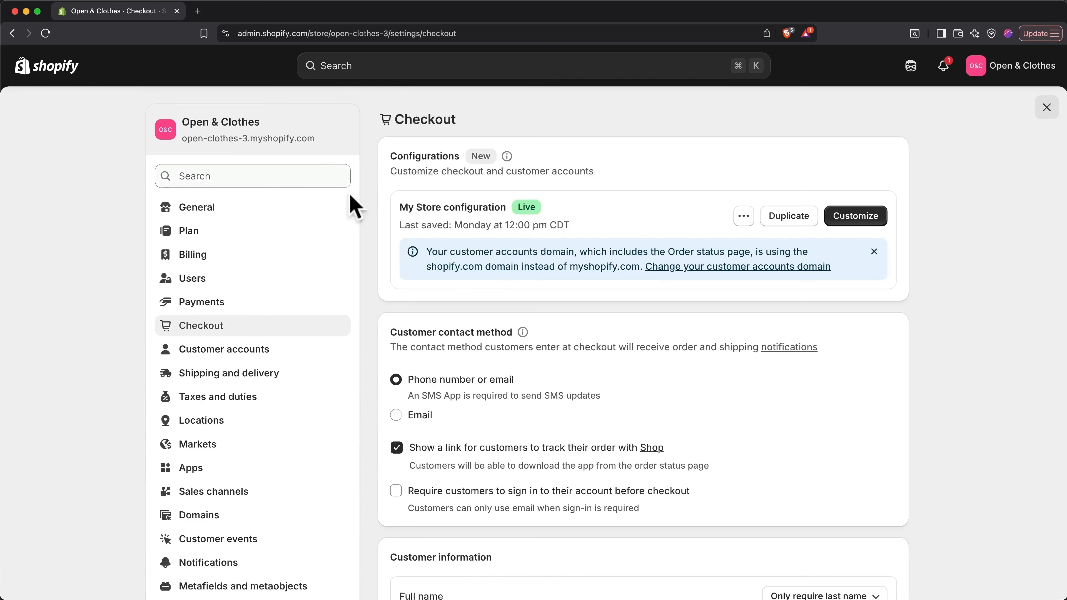
- Set email opt-in to 'Checkout and sign-in page', SMS opt-in to 'Checkout only', and save
scroll(380, 246, down, 12)
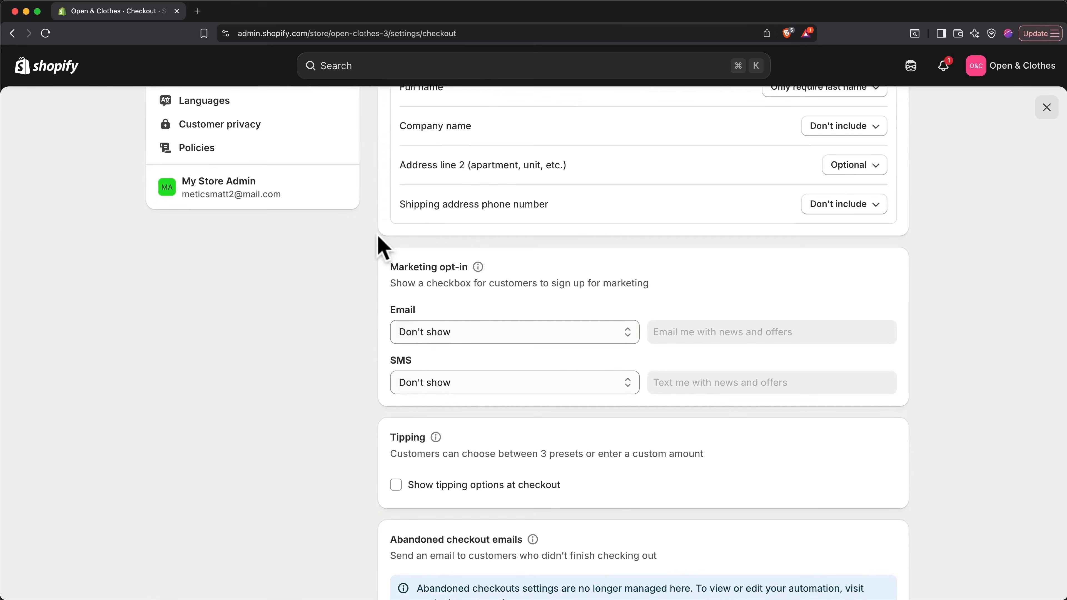
click(472, 330)
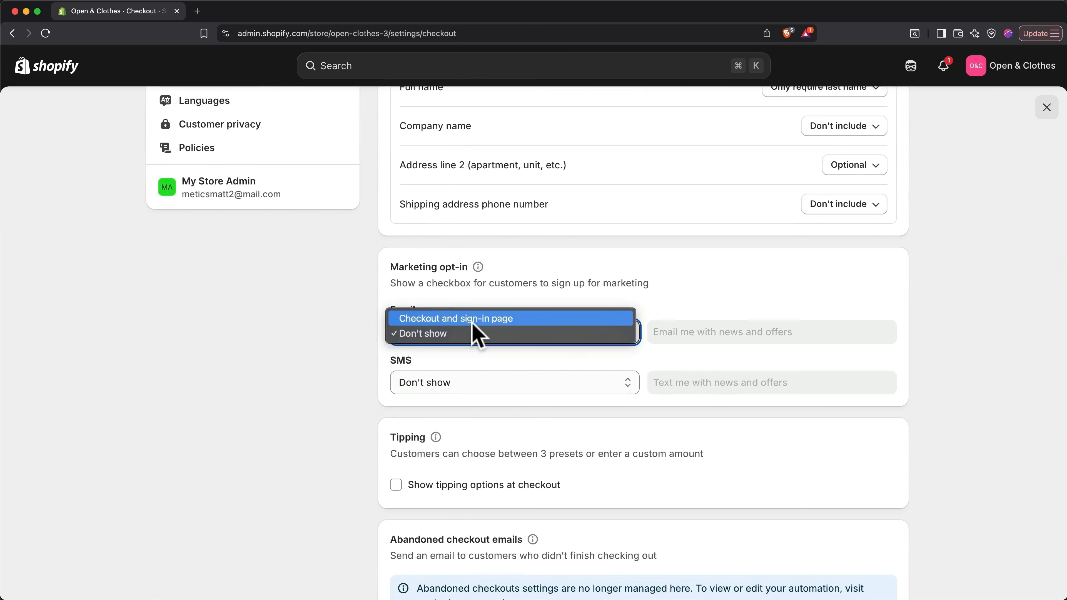
click(508, 320)
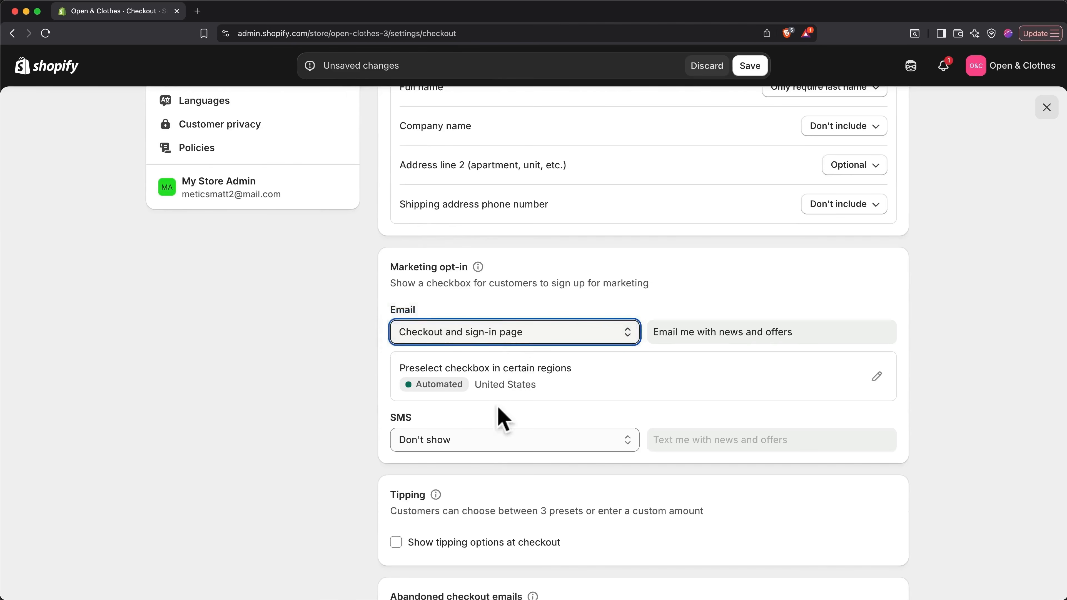
click(492, 446)
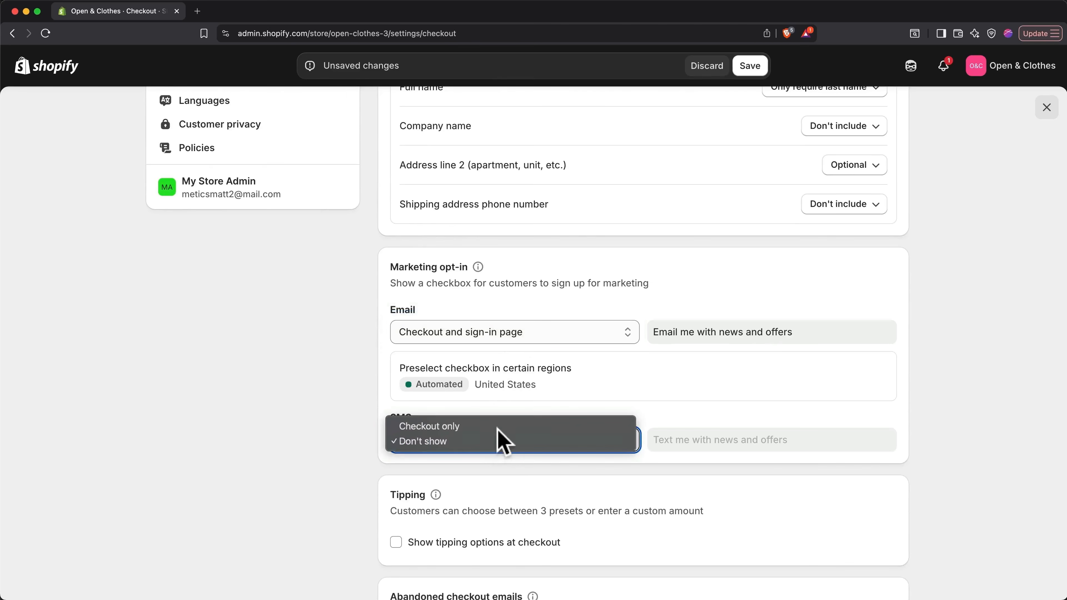
click(497, 430)
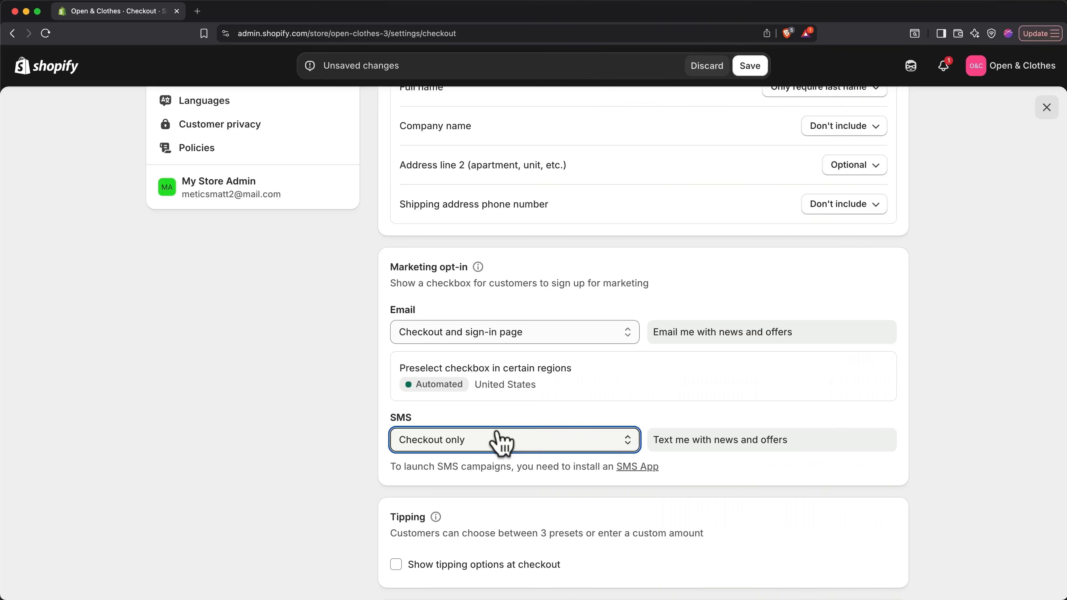
click(748, 67)
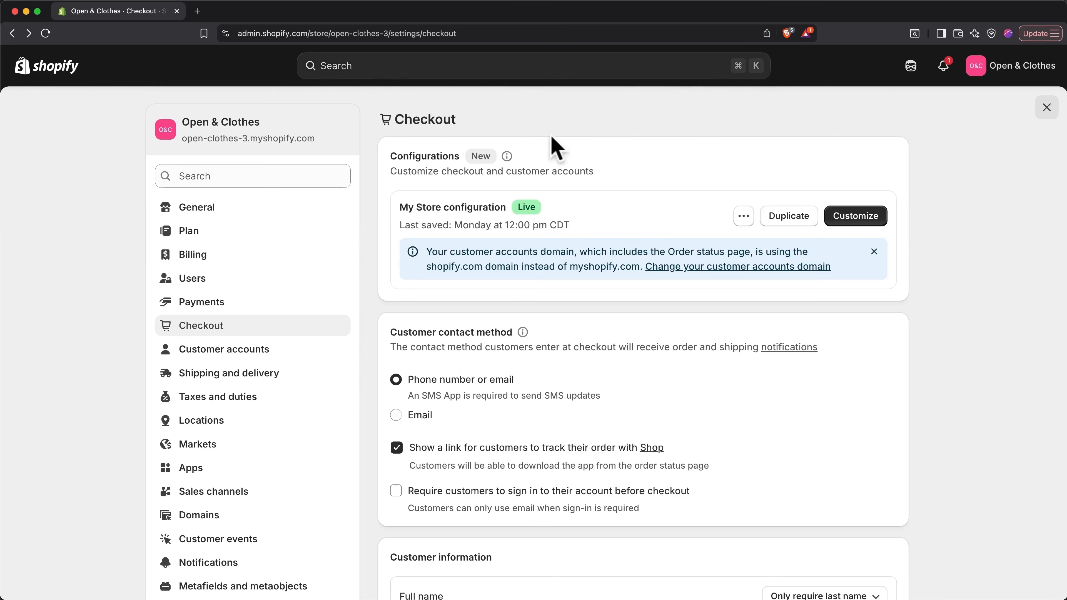
- Open Taxes and duties and scroll through the Tax regions list
click(286, 395)
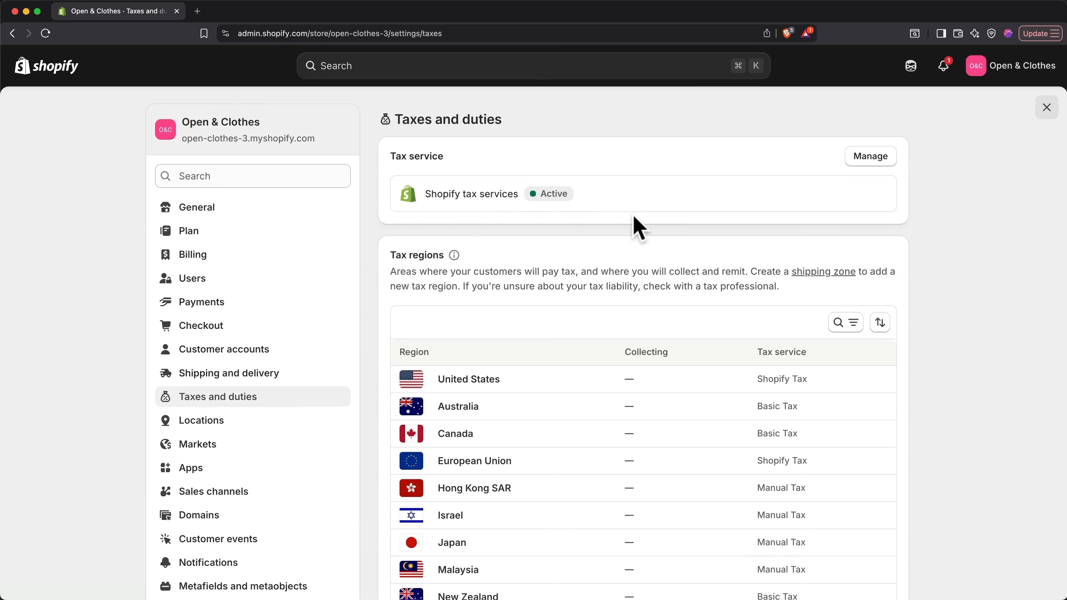
scroll(633, 214, down, 5)
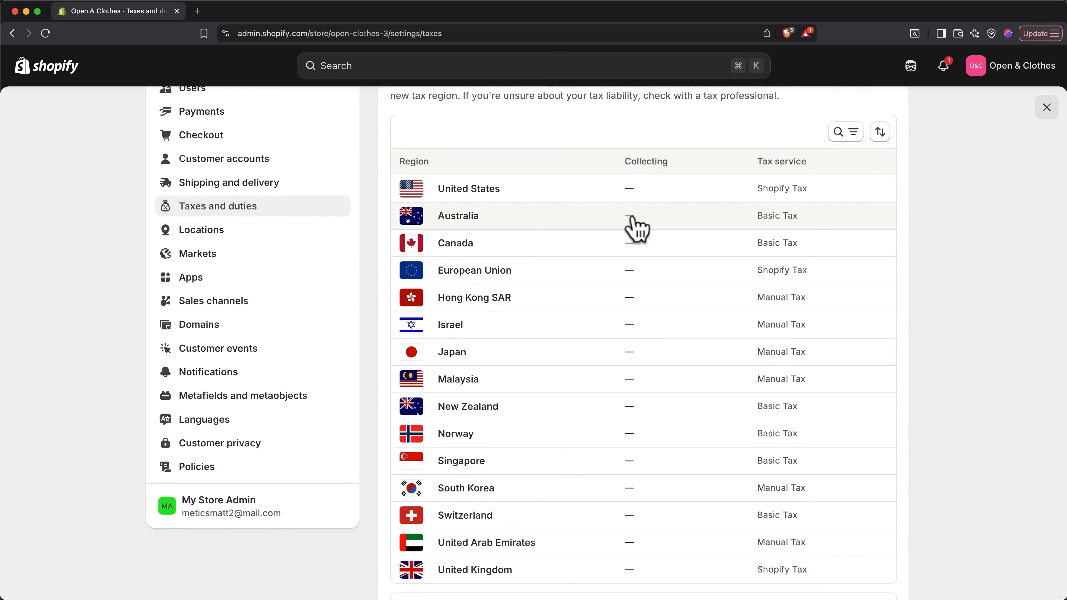
- Review the United States tax page: Shopify Tax is active and no states are set for collection
click(646, 198)
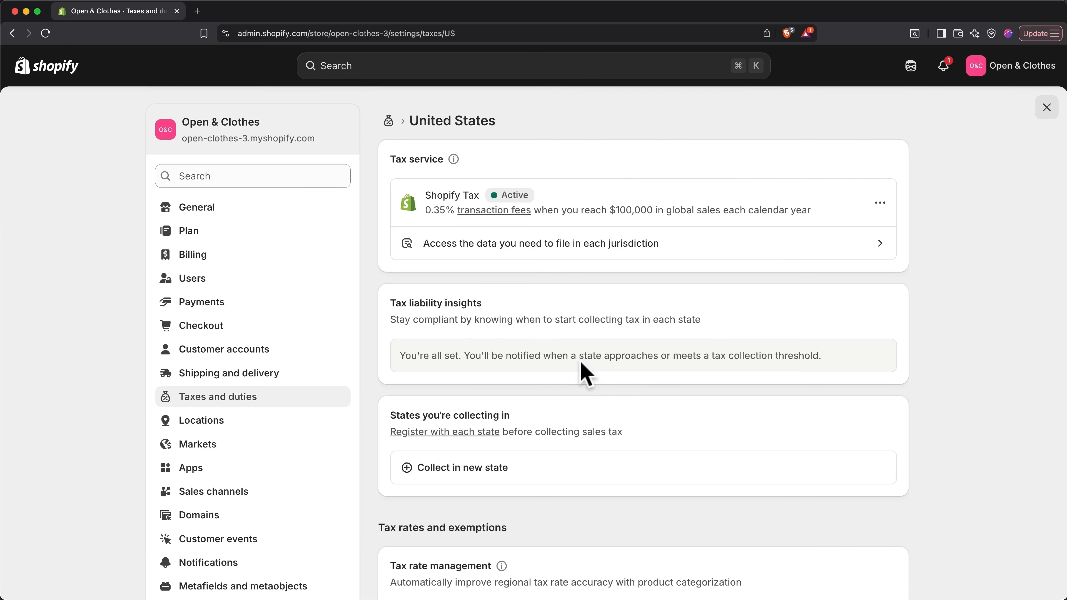
scroll(490, 470, down, 4)
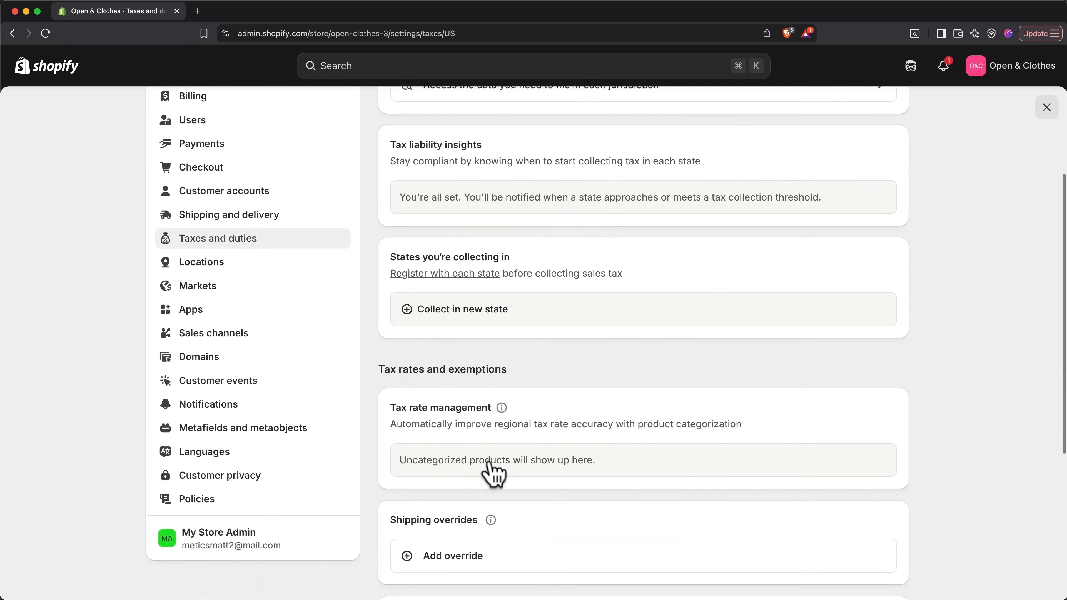
scroll(492, 473, down, 6)
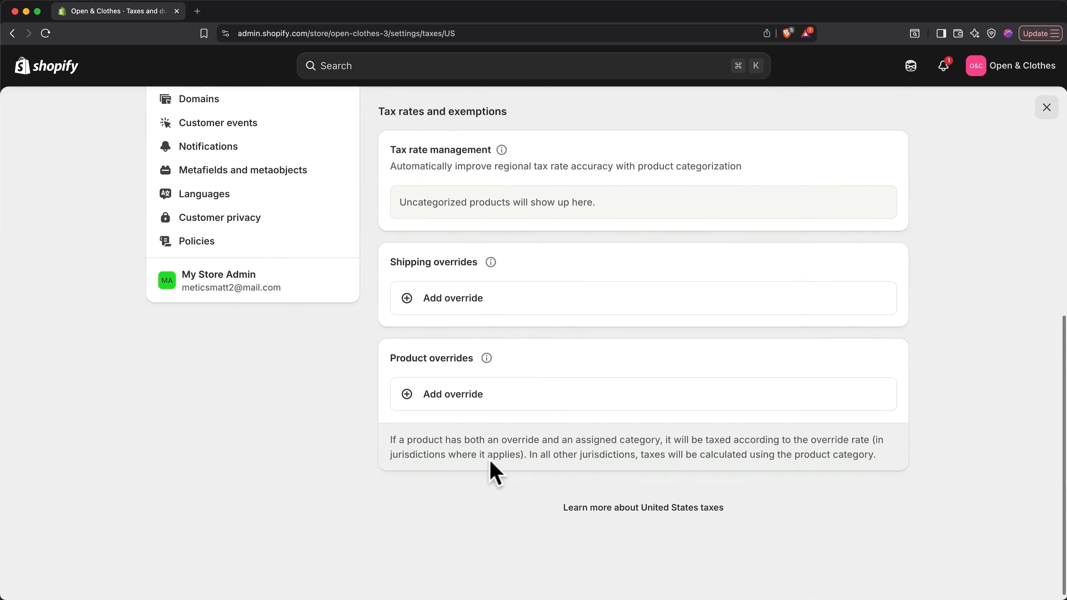
scroll(496, 474, down, 1)
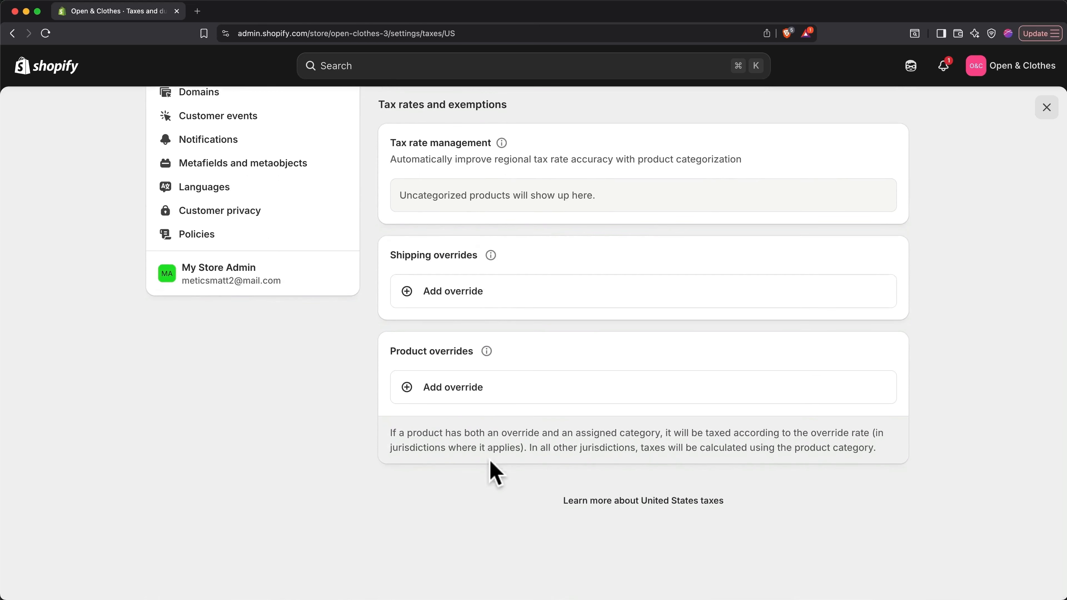
scroll(491, 463, up, 10)
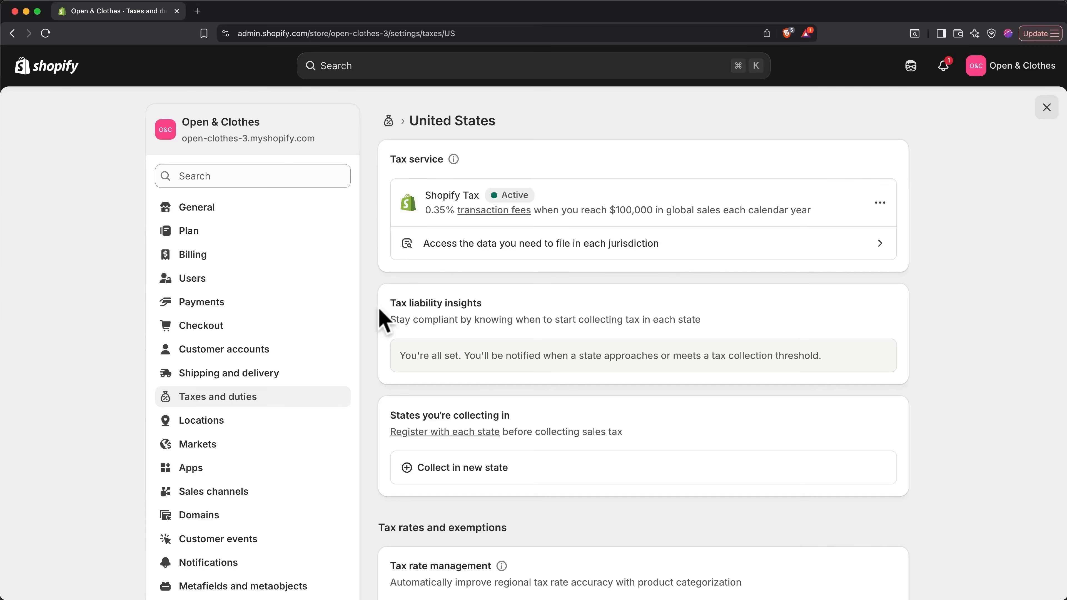
- Start a new domain purchase from Domains; openclothes.com is unavailable, with openclothes.net suggested
click(217, 530)
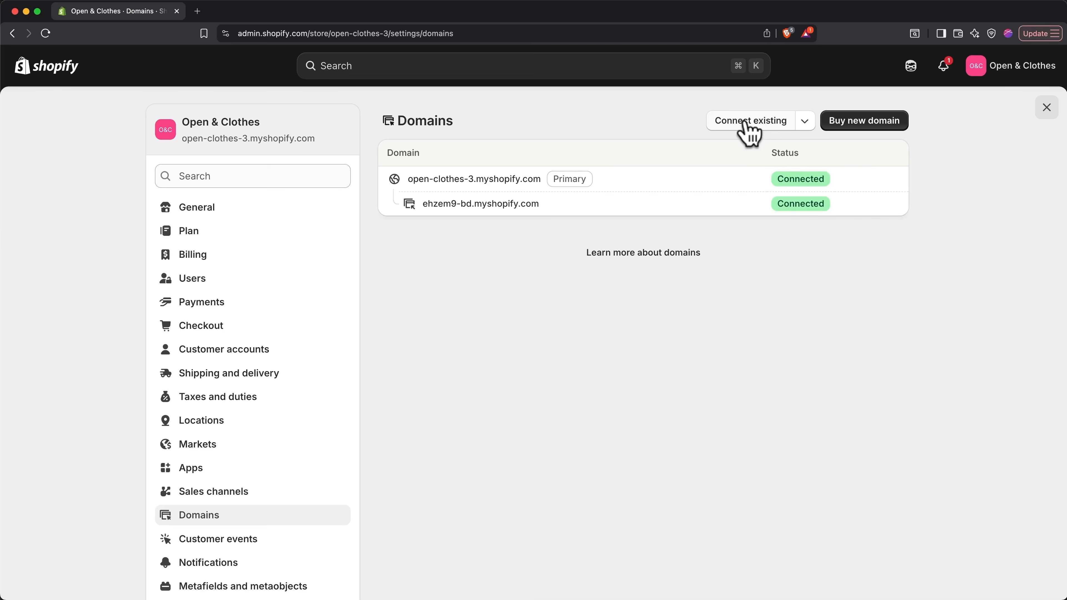
click(857, 133)
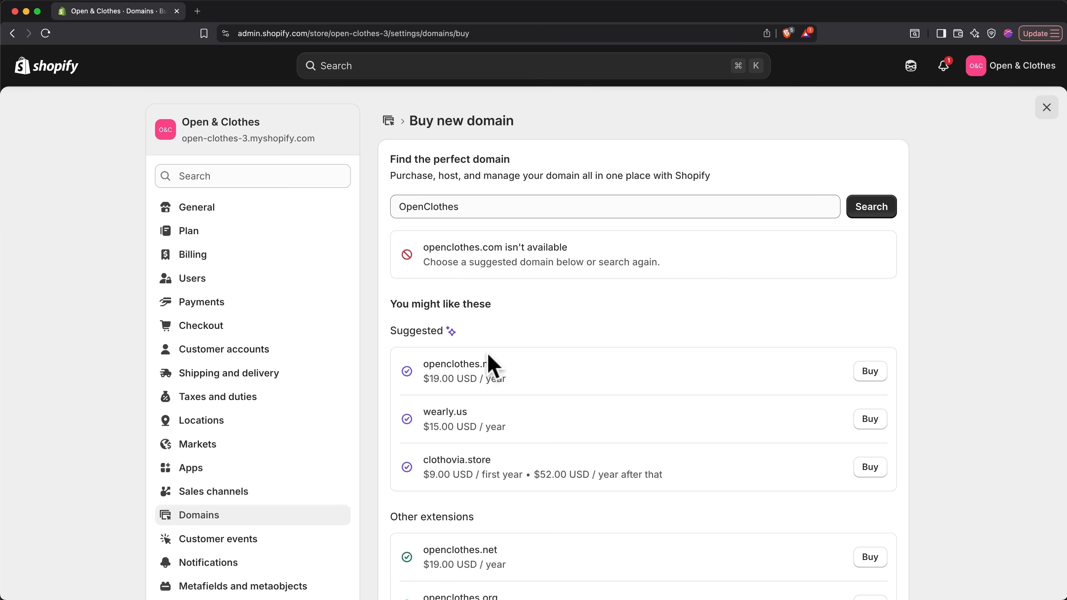
- Search for 'OpenClothesOutdoor', finding openclothesoutdoor.com available at $16.00 USD/year
scroll(625, 410, down, 3)
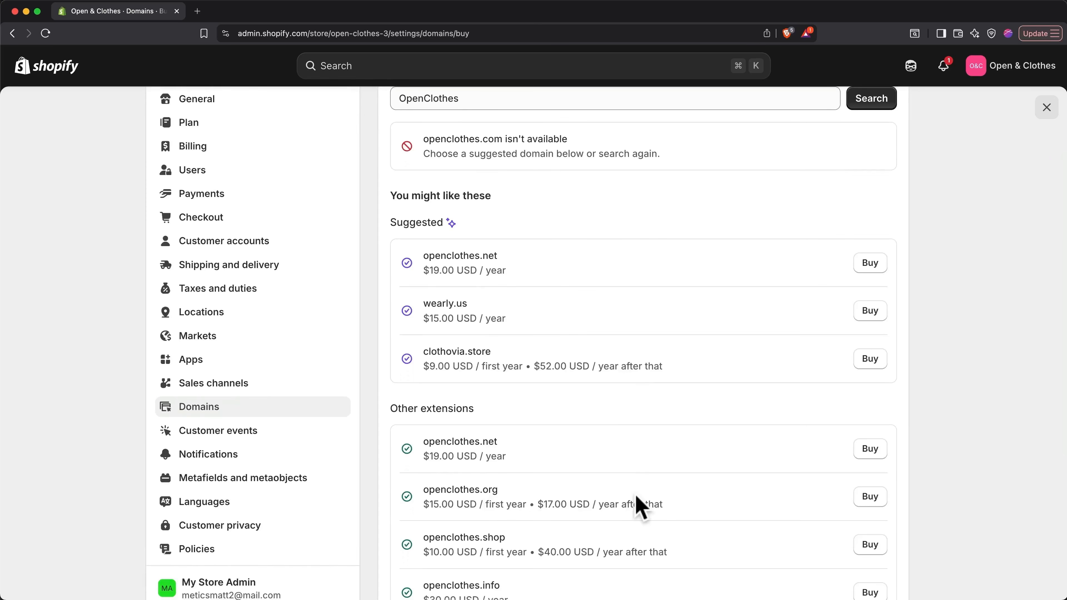
scroll(636, 495, up, 3)
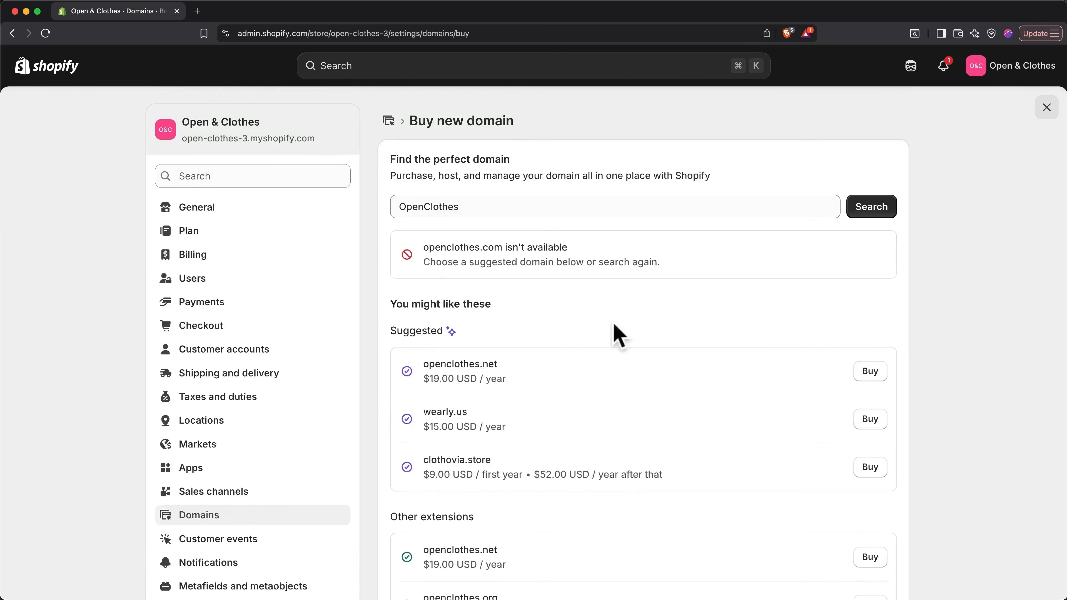
double_click(542, 214)
click(541, 205)
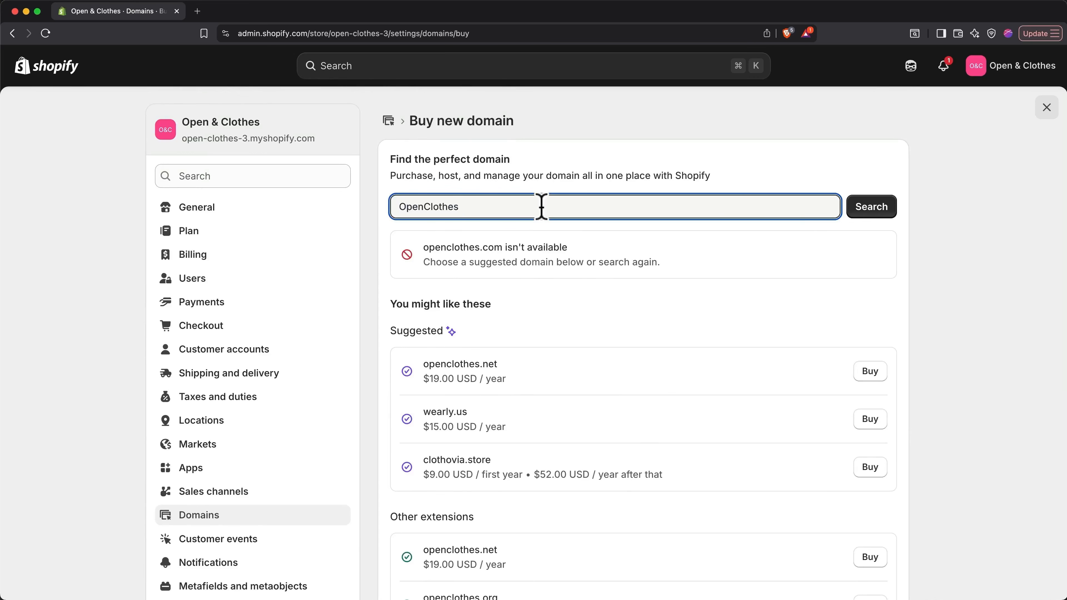
text(Outdoor)
click(876, 214)
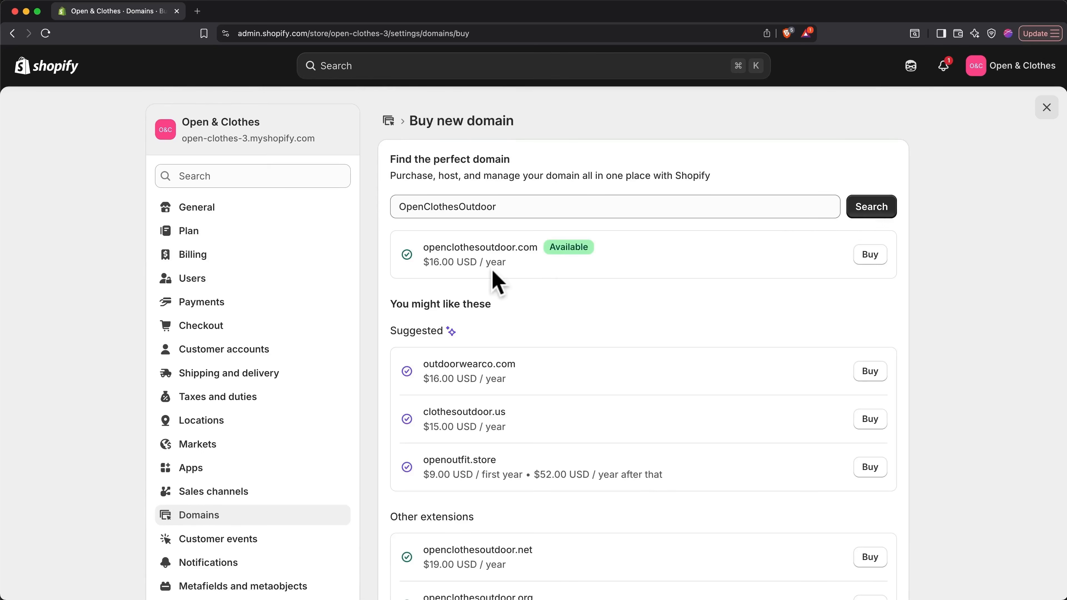
- Buy openclothesoutdoor.com for $16.00 USD/year with auto-renew, after reviewing contact and payment details
click(869, 256)
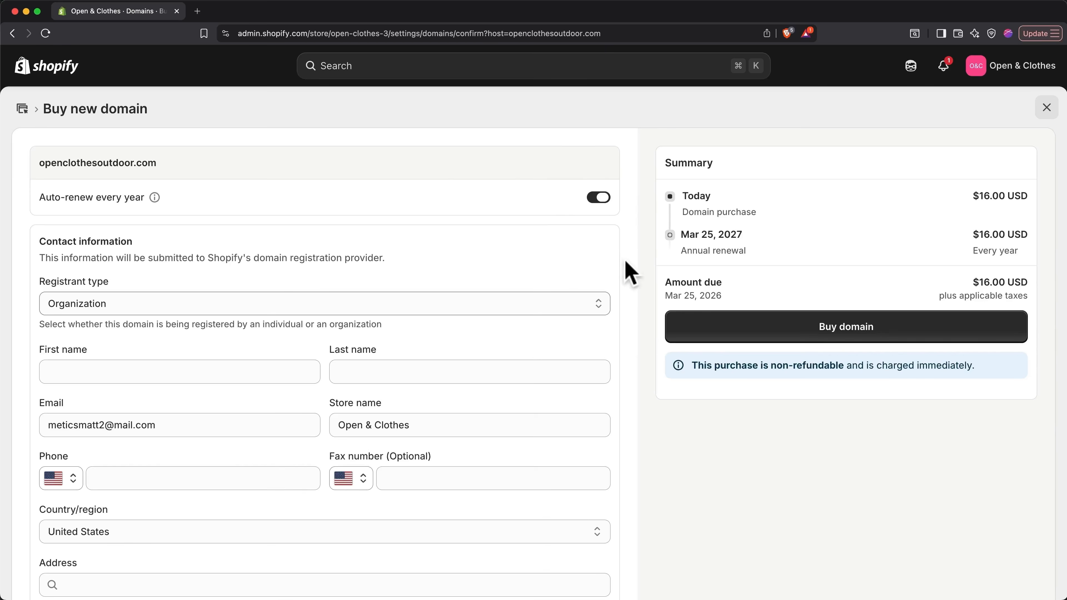
scroll(651, 366, down, 3)
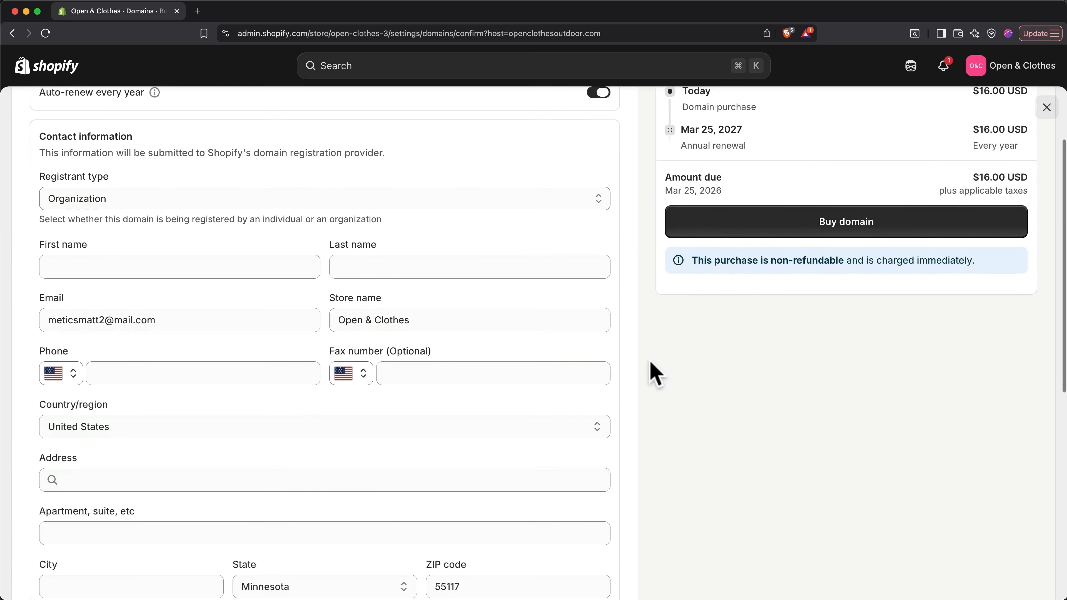
scroll(654, 374, down, 5)
scroll(654, 374, down, 2)
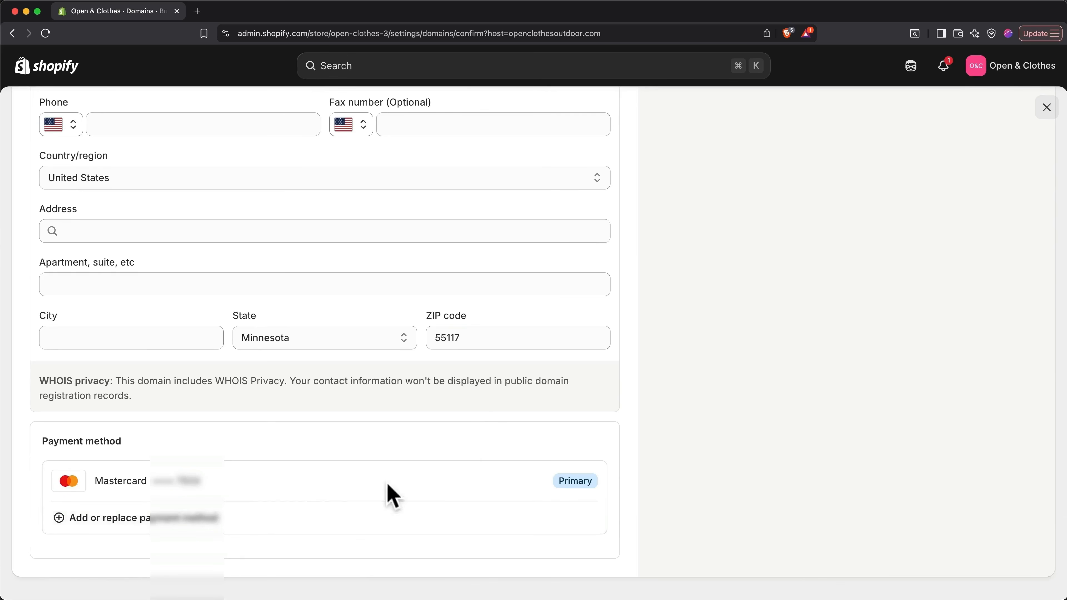
scroll(720, 372, up, 1)
scroll(718, 360, up, 10)
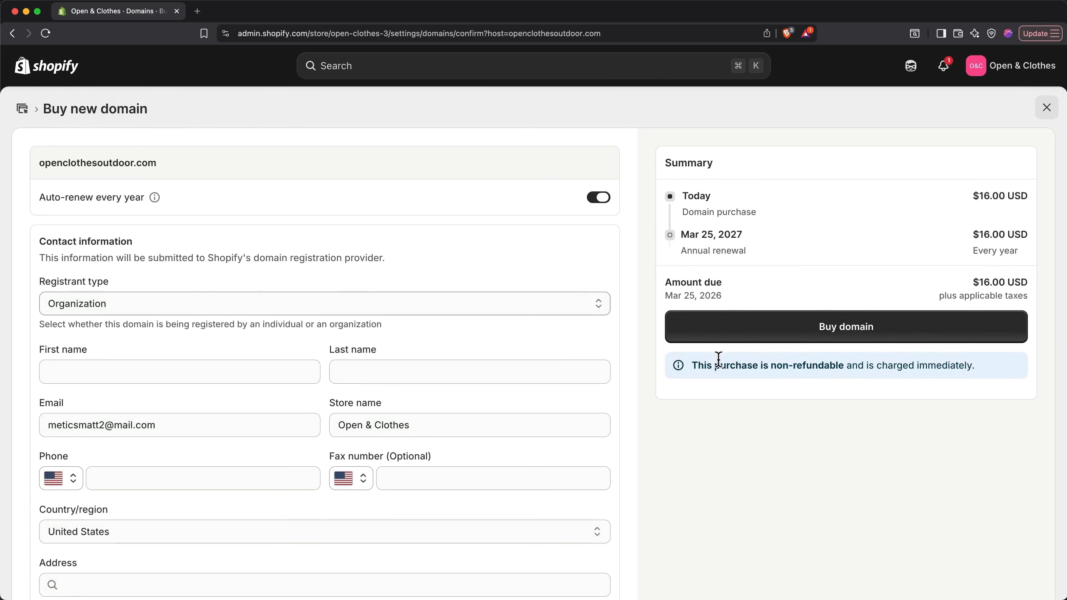
click(843, 332)
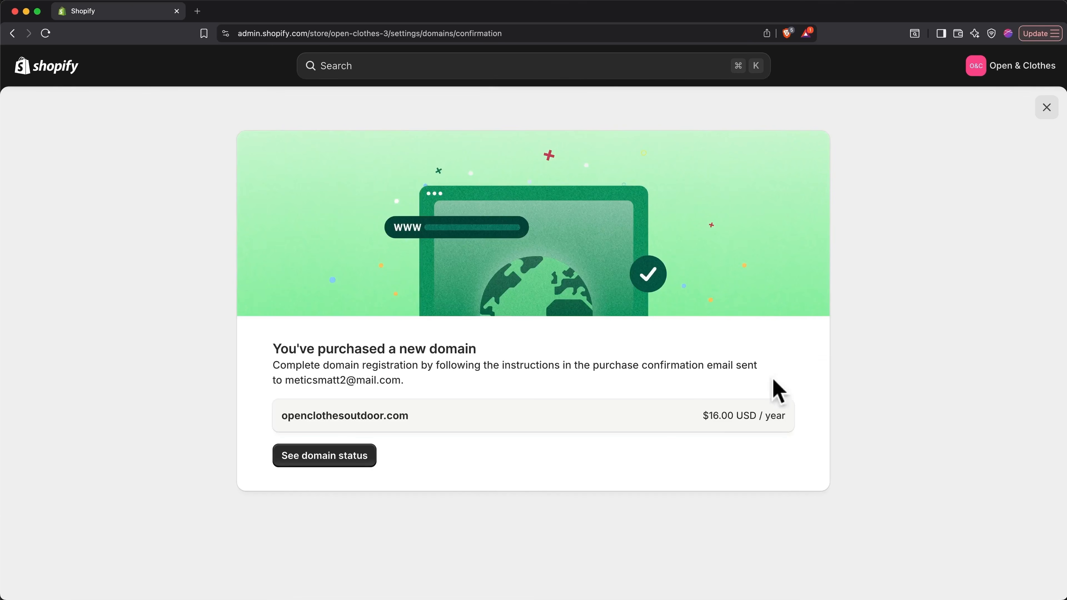
- Check openclothesoutdoor.com's status and visit it, getting a Cloudflare Error 1001 DNS error
click(340, 467)
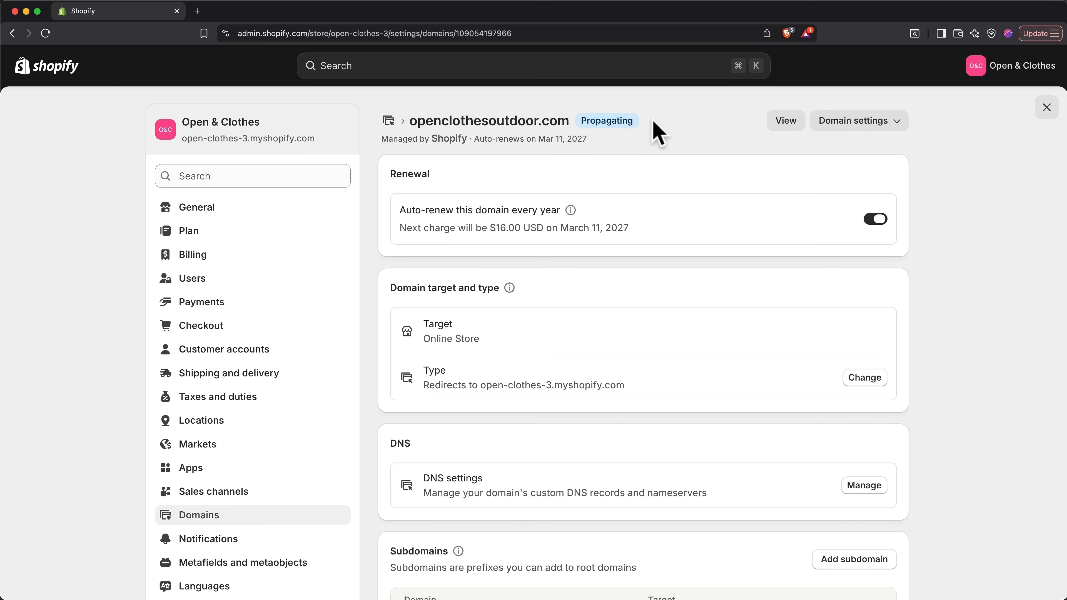
click(782, 122)
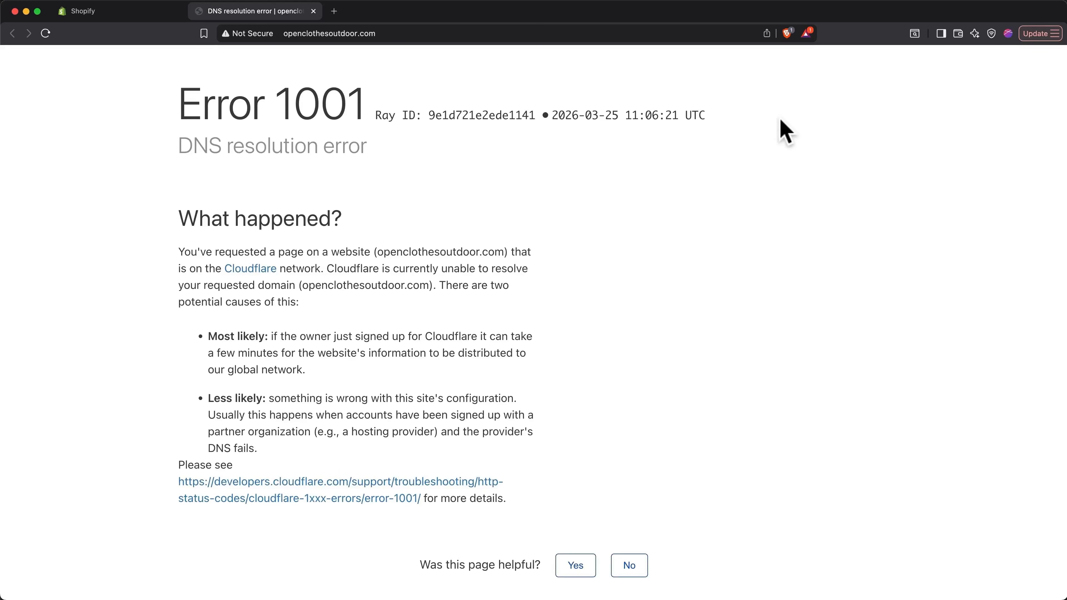
- Close the DNS error tab and find Shopify's domain contact verification email in mail.com
click(314, 11)
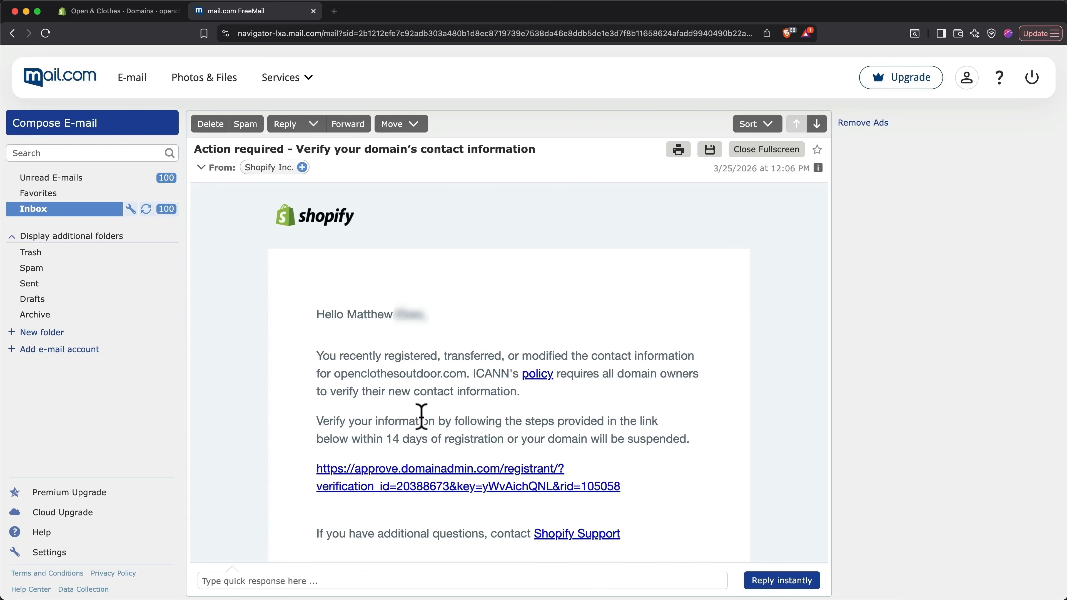
- Follow the approve.domainadmin.com link to the contact verification page for openclothesoutdoor.com
click(440, 475)
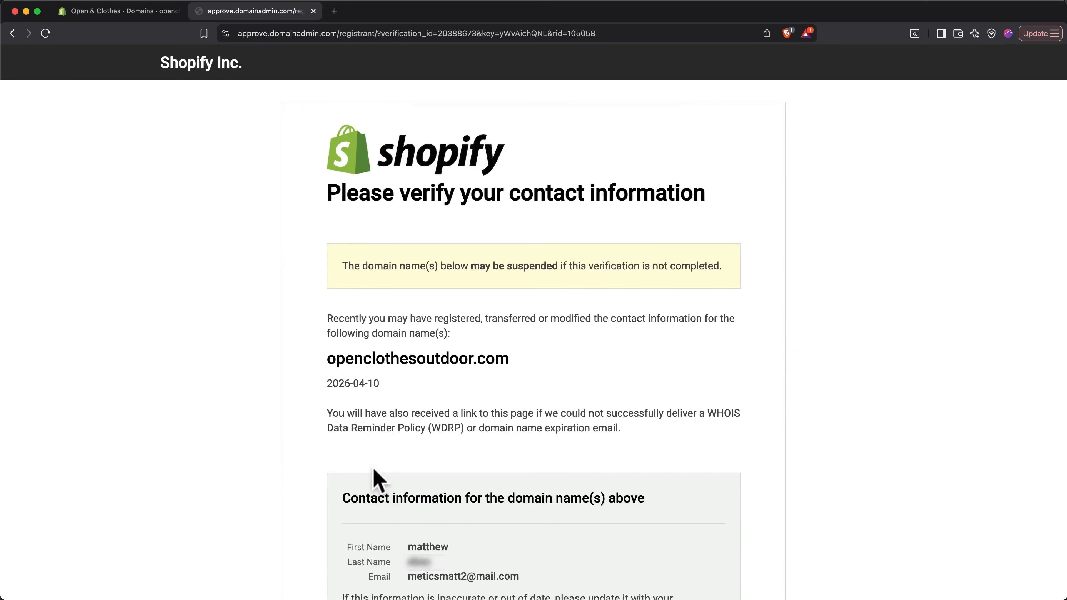
- Verify the domain's contact information on domainadmin.com and close that tab
scroll(374, 470, down, 7)
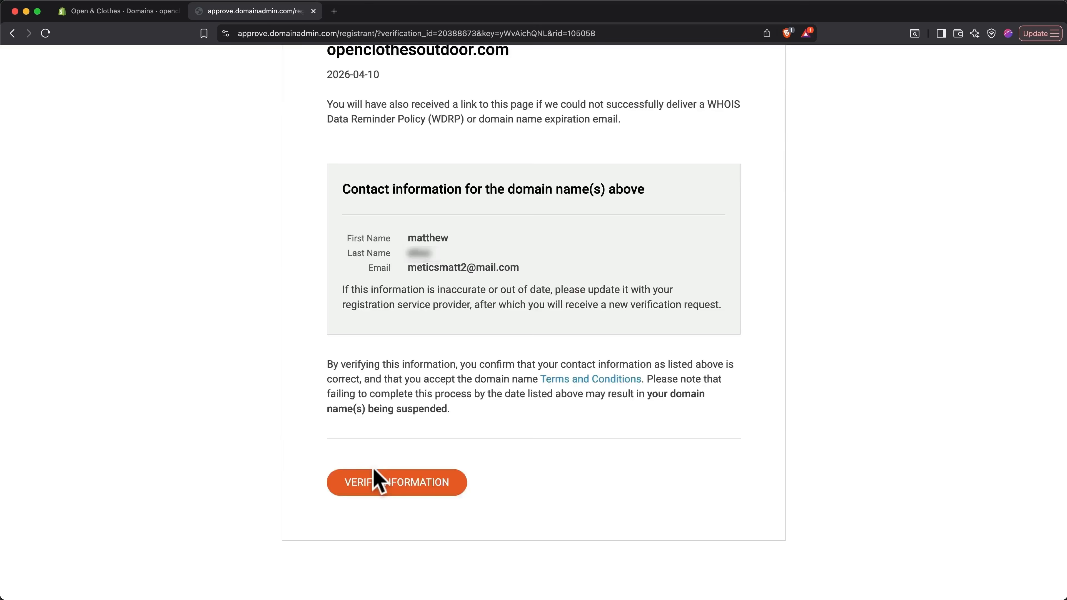
click(410, 488)
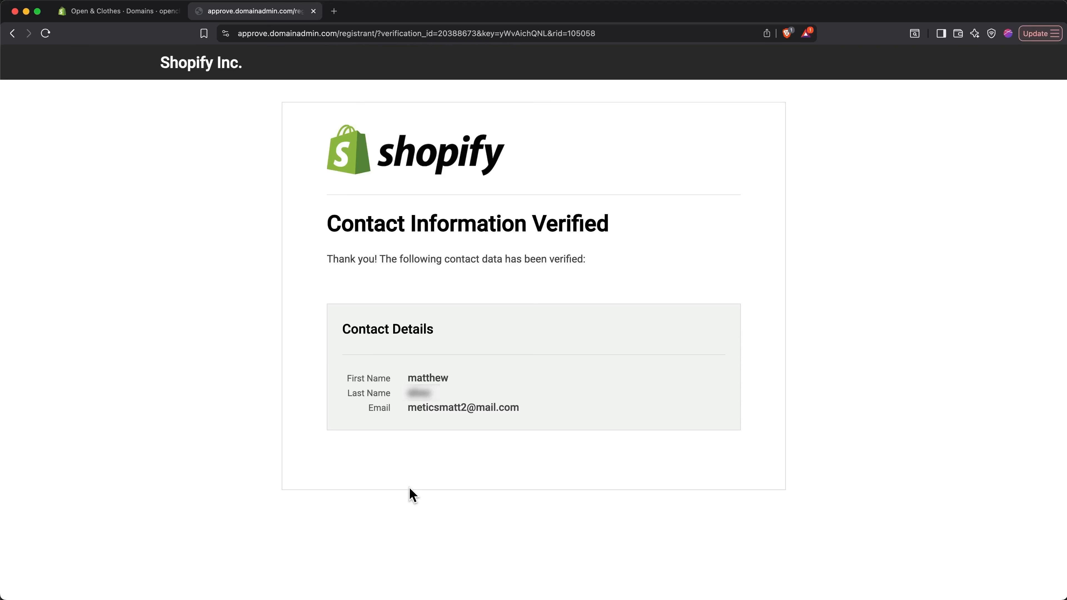
click(313, 11)
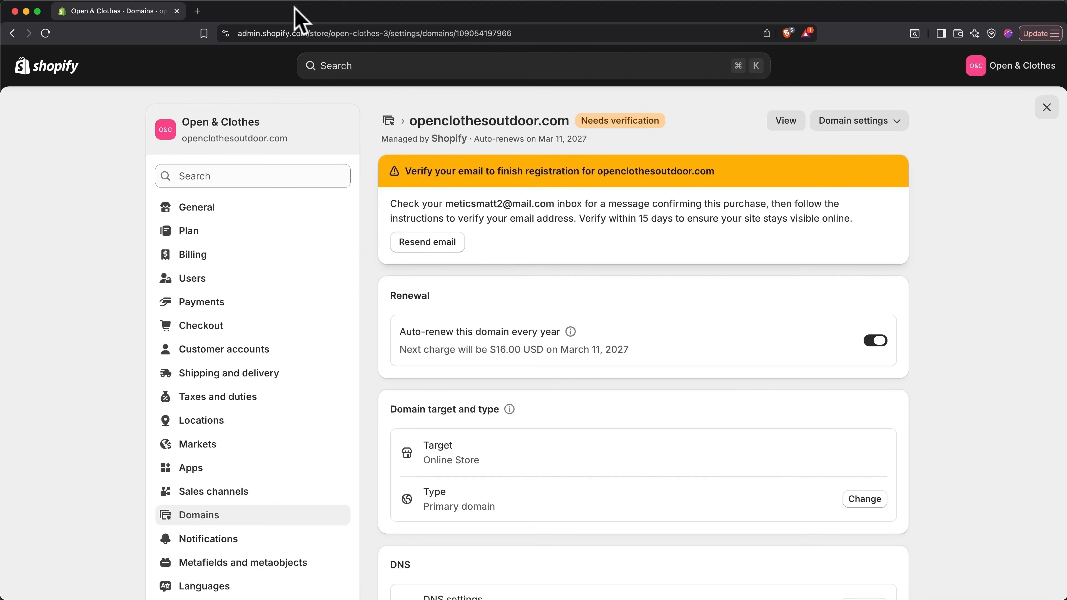
- Reload Shopify's domain page so openclothesoutdoor.com shows as Connected and primary
key(super+r)
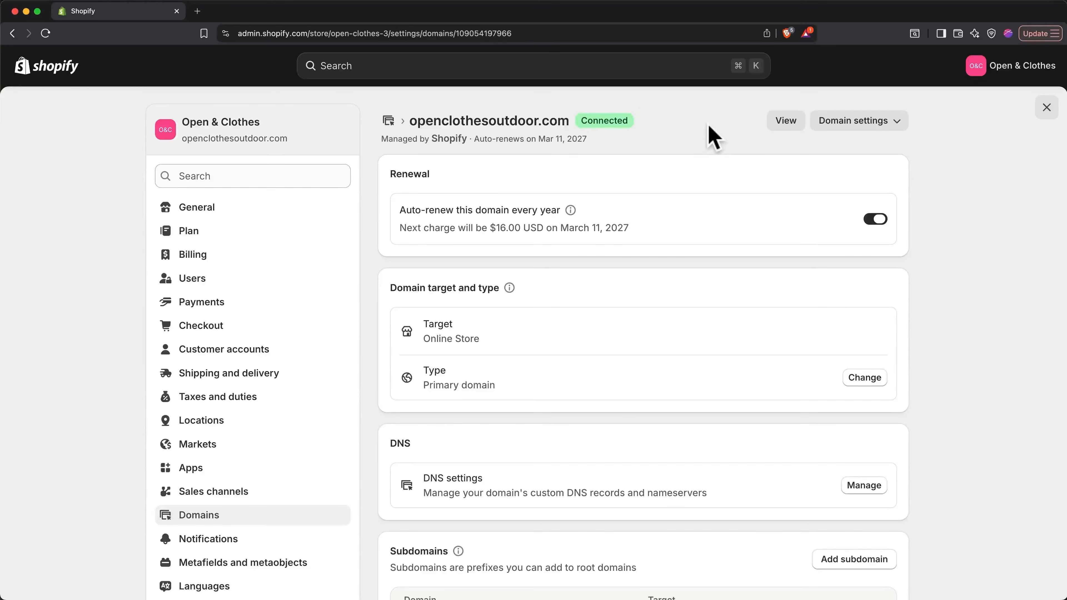
click(784, 122)
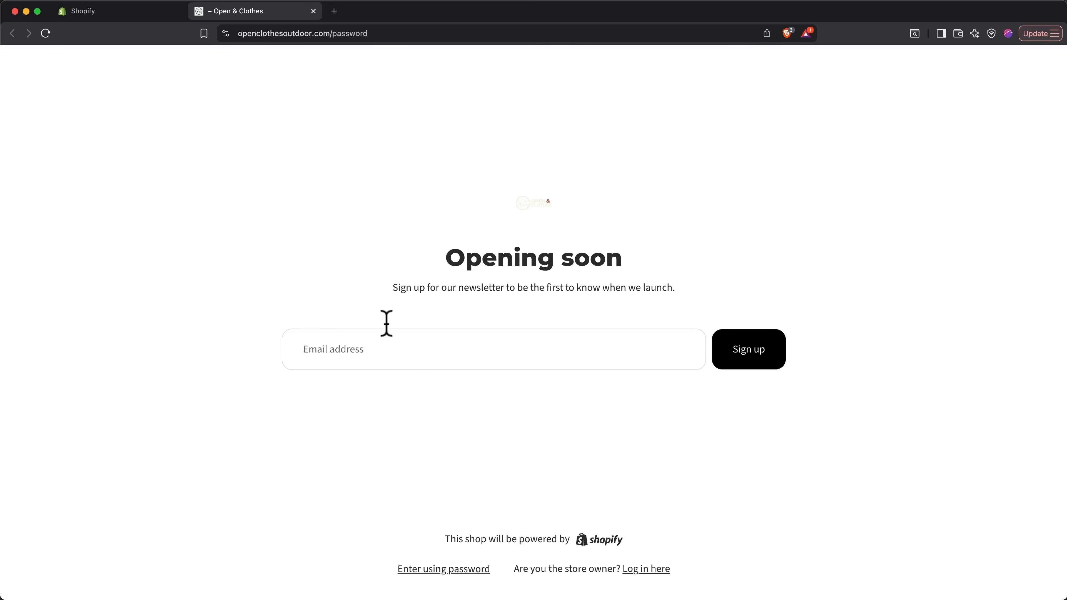
click(313, 11)
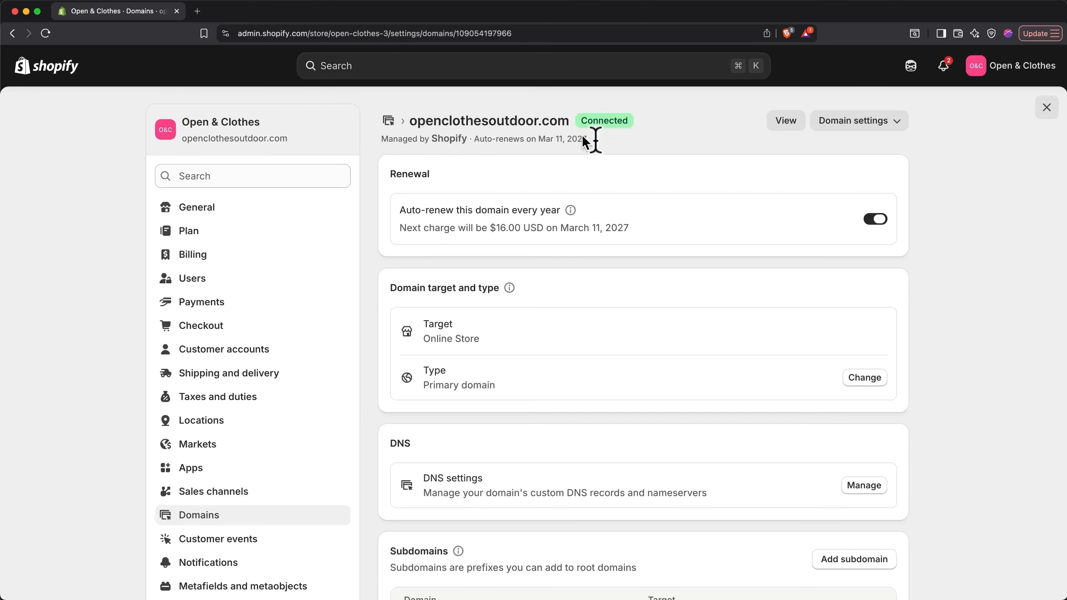
click(1047, 110)
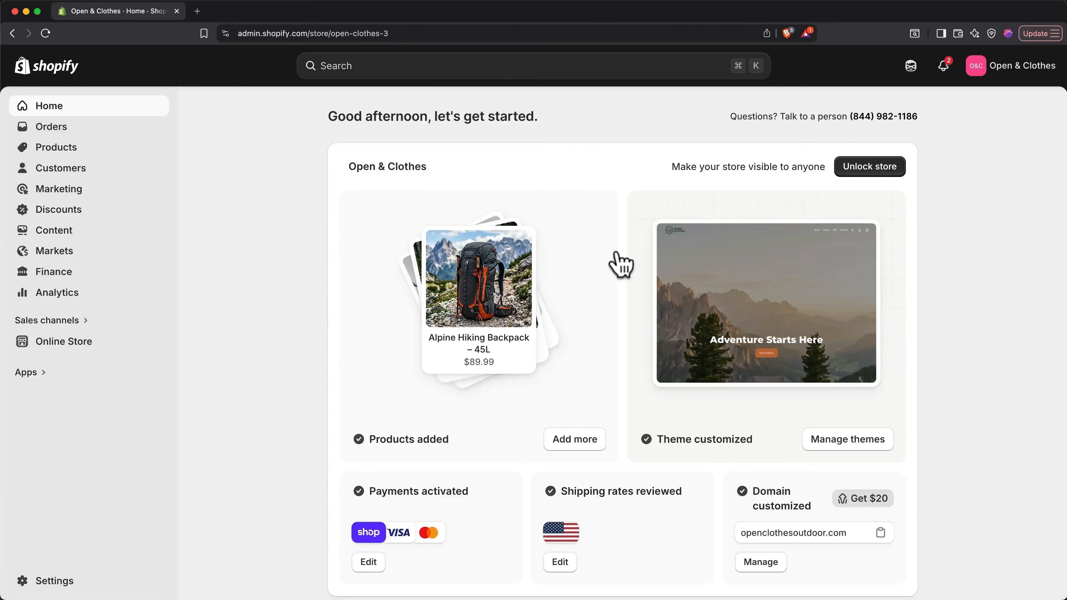
- Add and save the store's business address from Online Store Preferences
click(111, 342)
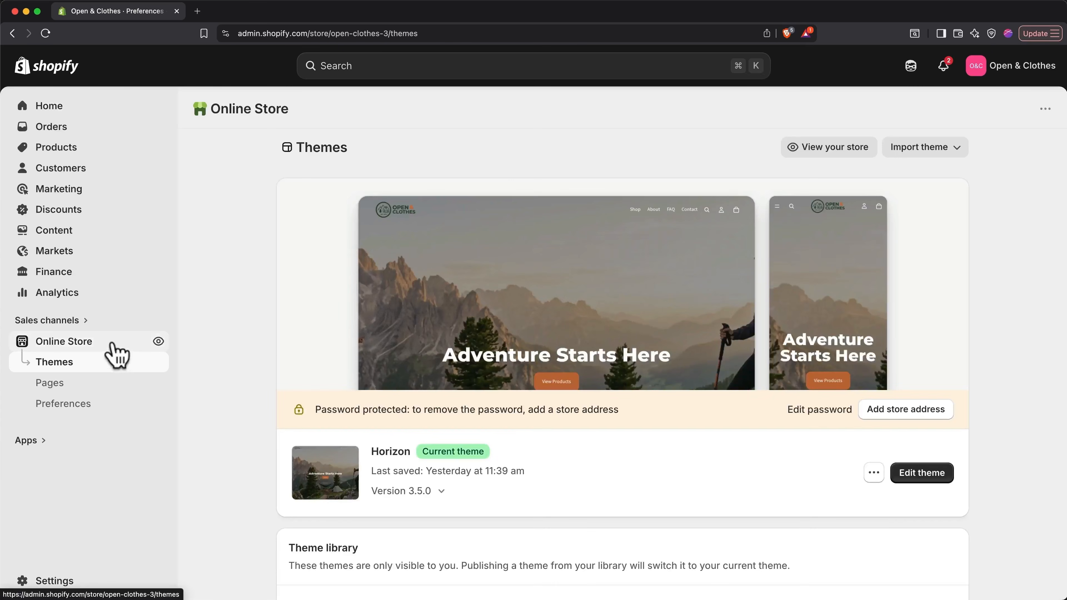
click(116, 406)
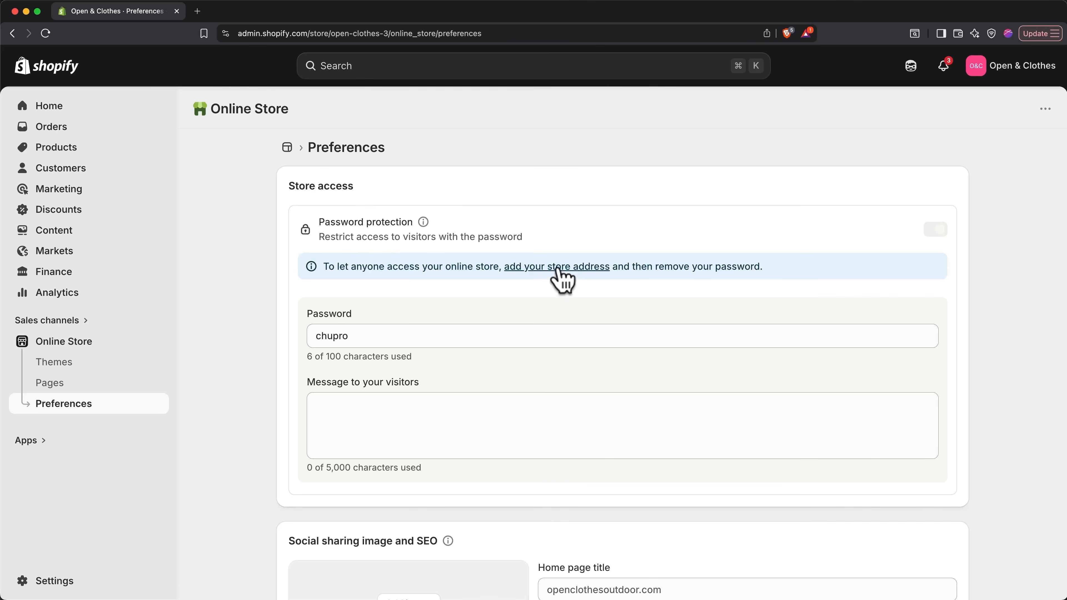
click(562, 279)
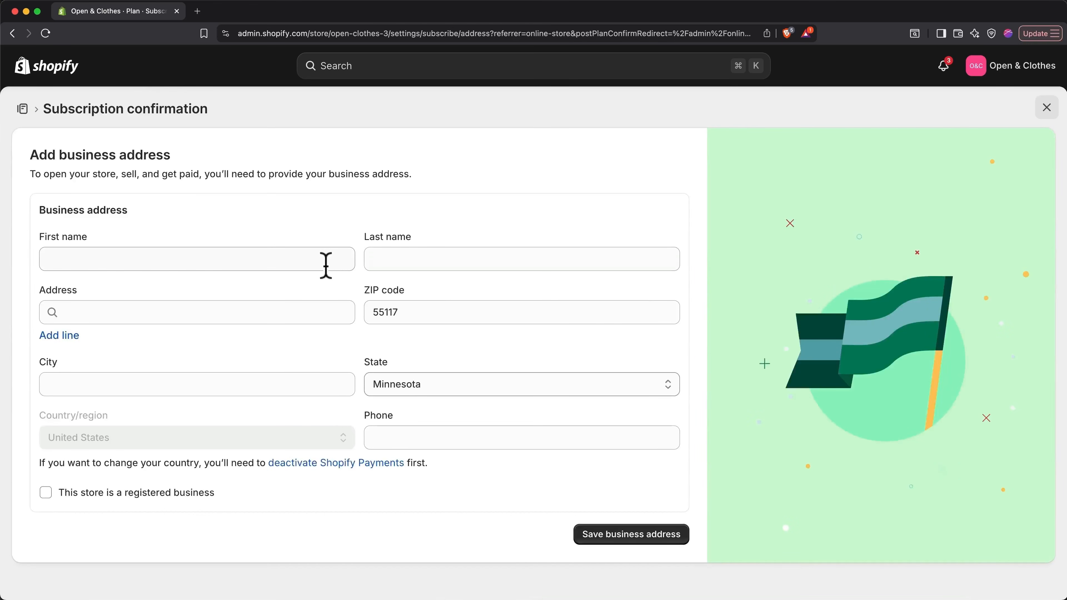
click(227, 251)
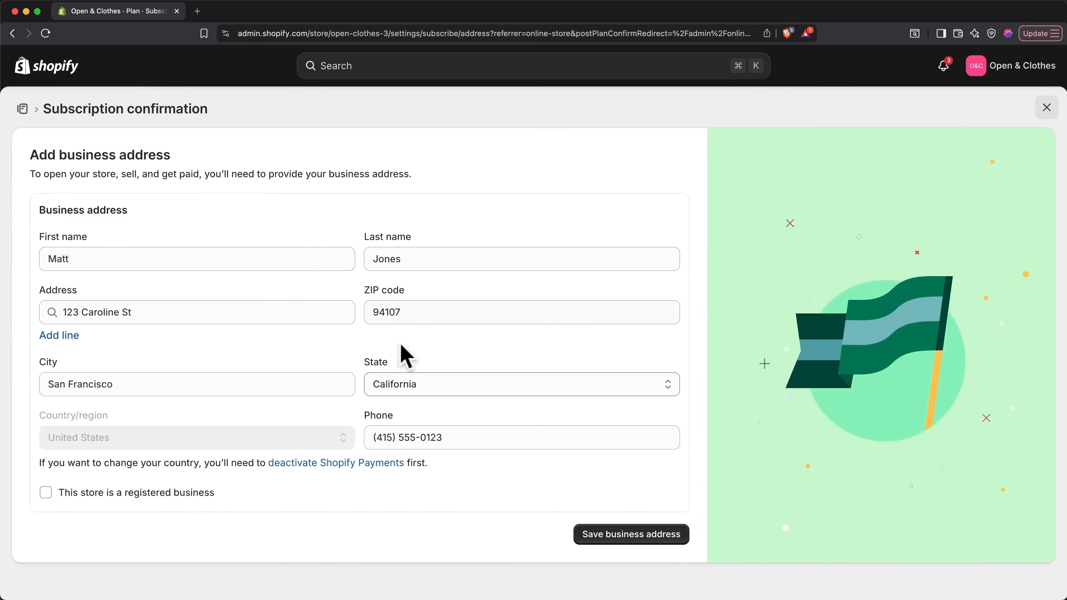
click(610, 533)
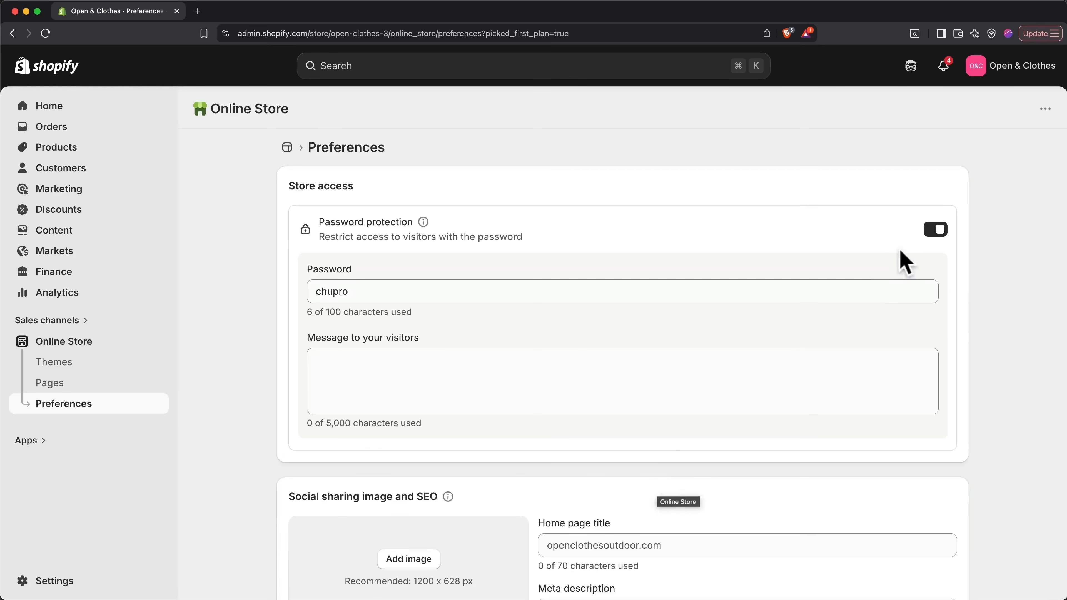
- Turn off password protection, save, and open the public storefront at openclothesoutdoor.com
click(937, 235)
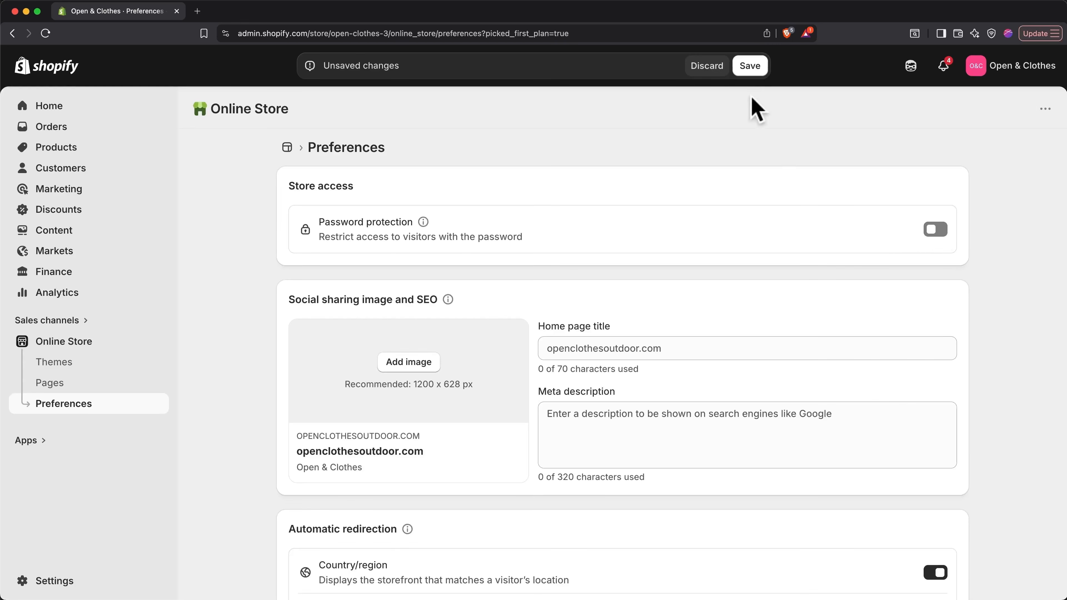
click(750, 67)
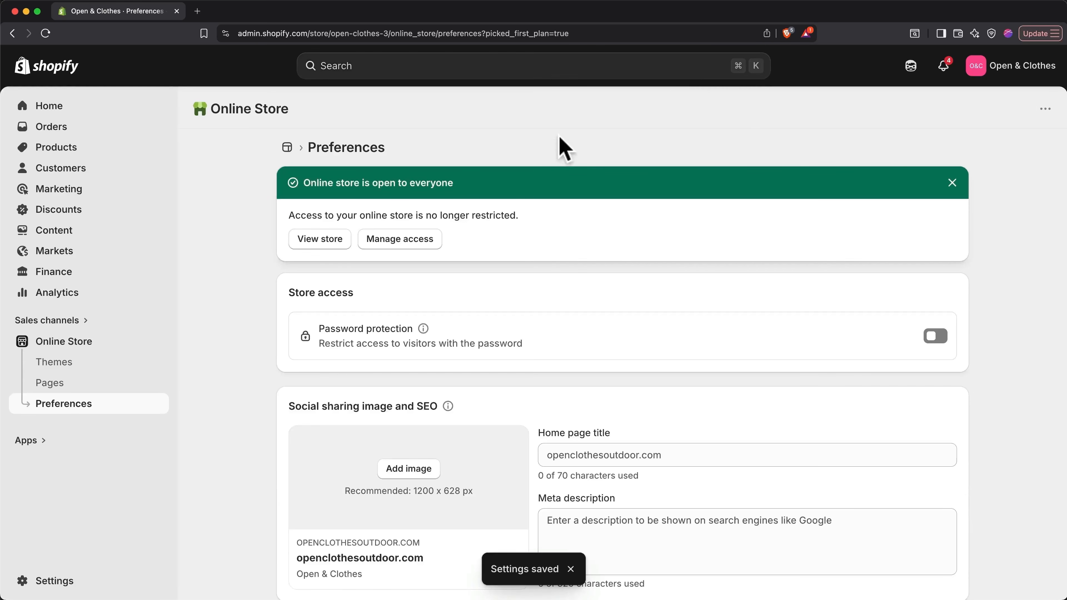
click(326, 244)
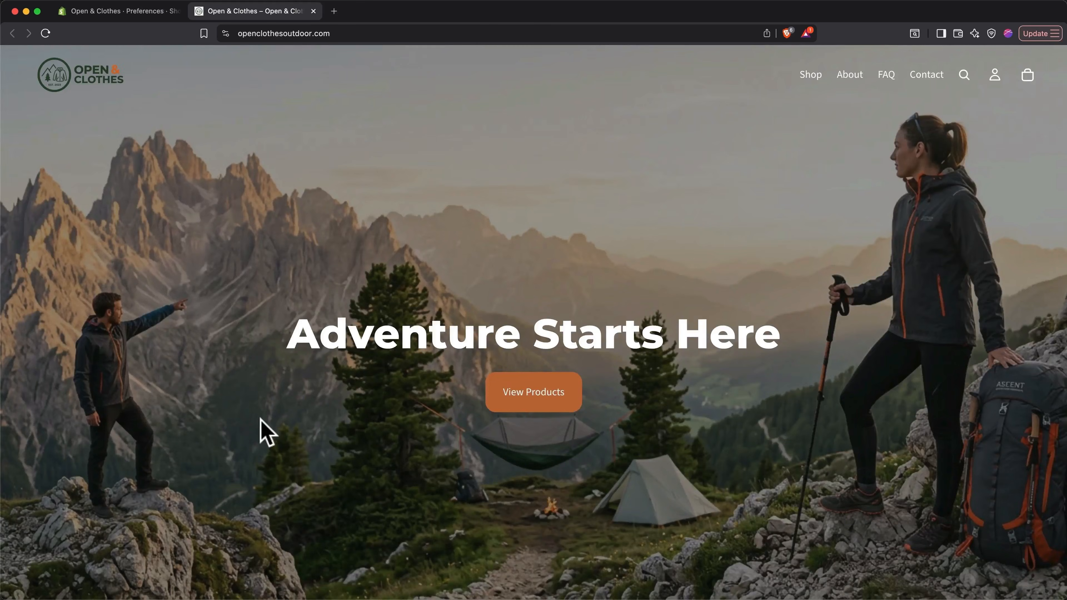